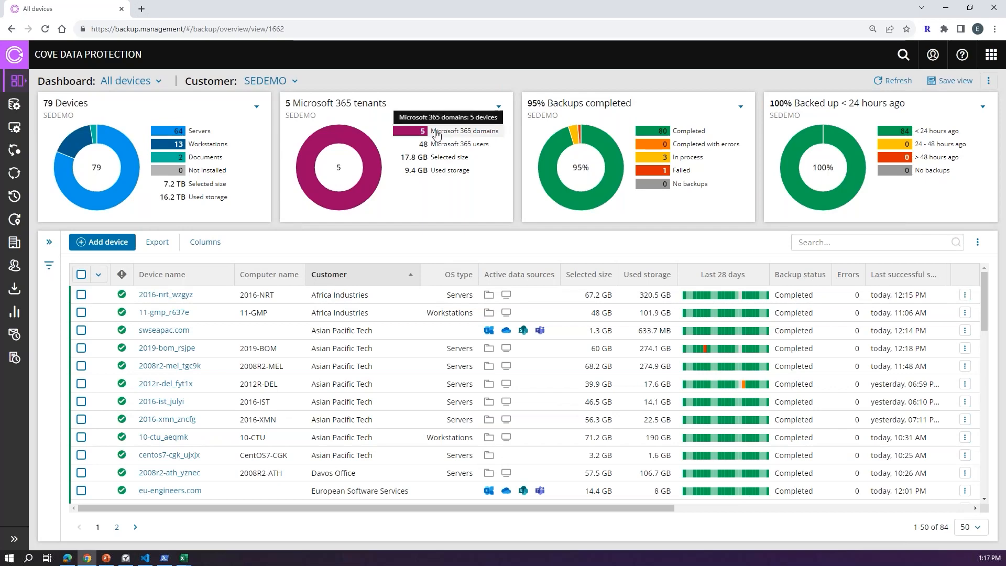
Step: Filter the device list to Microsoft 365 domains, widen the Last 28 days column and review the tenants' backup details
click(411, 132)
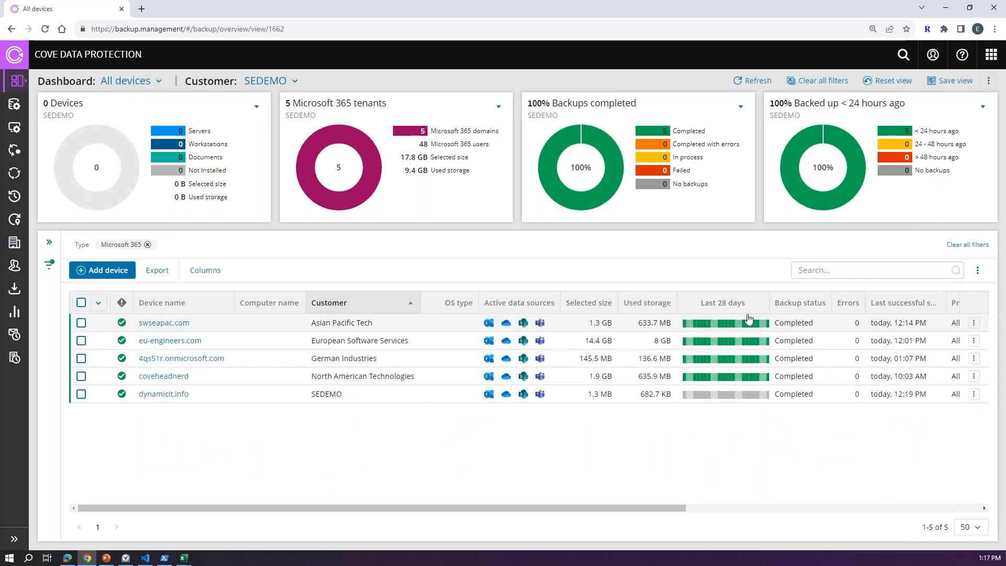
drag(769, 305, 790, 304)
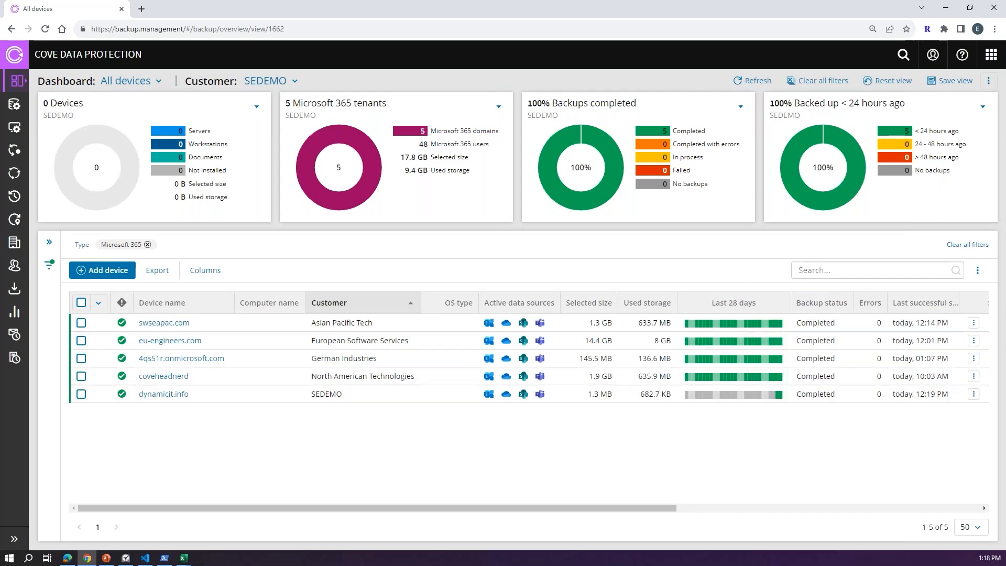
mouse_move(780, 403)
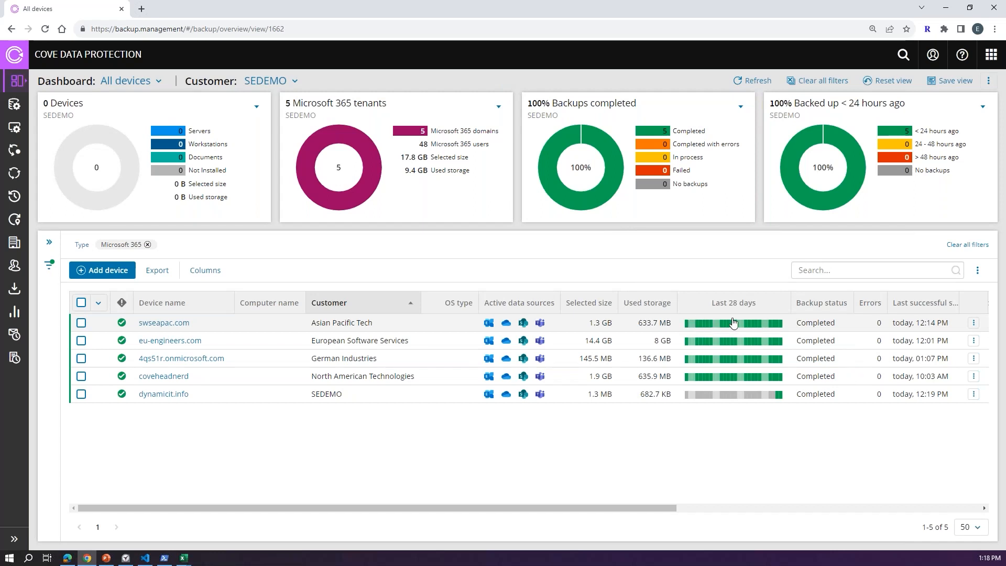
mouse_move(759, 350)
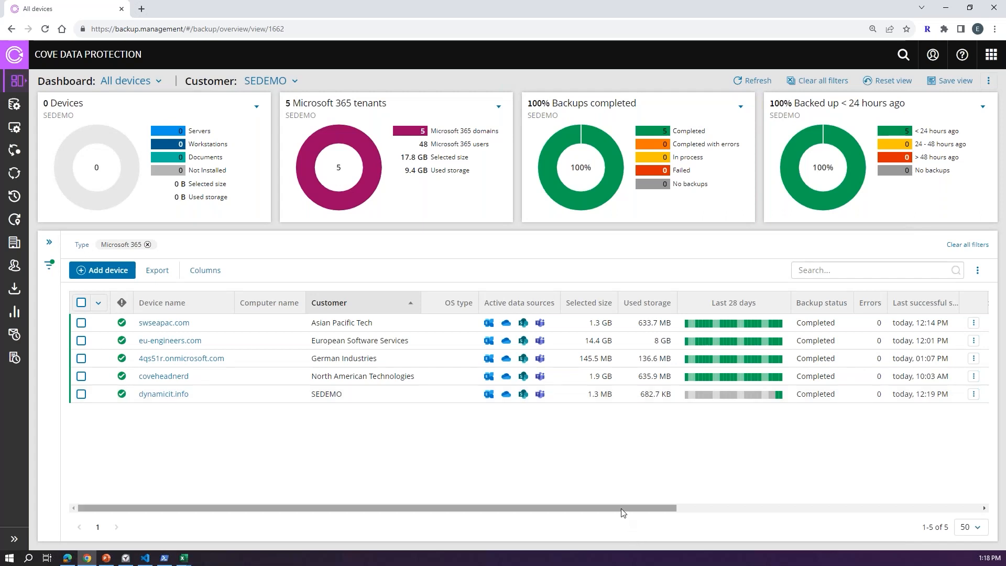
drag(631, 505, 950, 503)
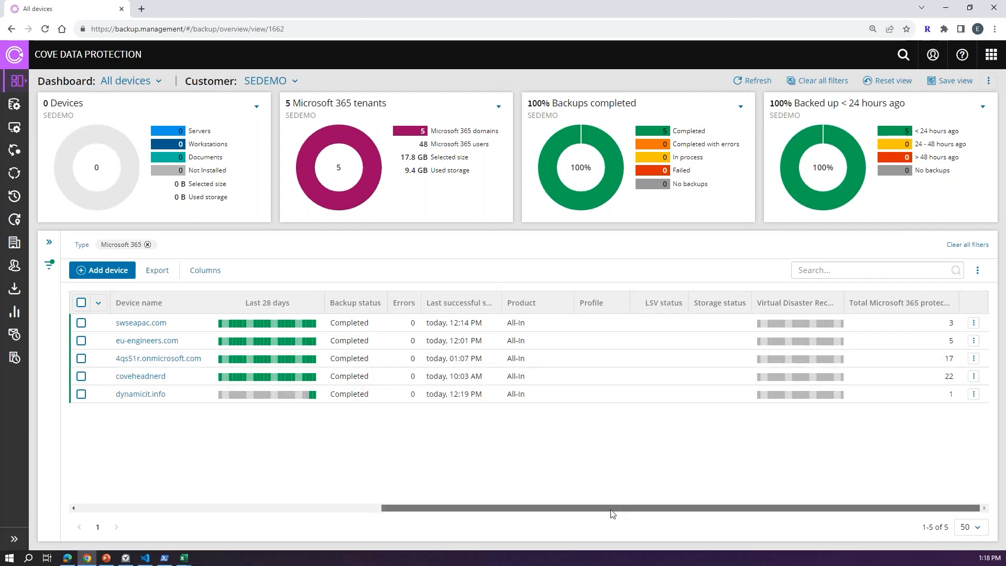
drag(620, 510, 316, 511)
Step: Open the Microsoft 365 backups dashboard and widen the Exchange color bar and Last 28 days columns
mouse_move(18, 82)
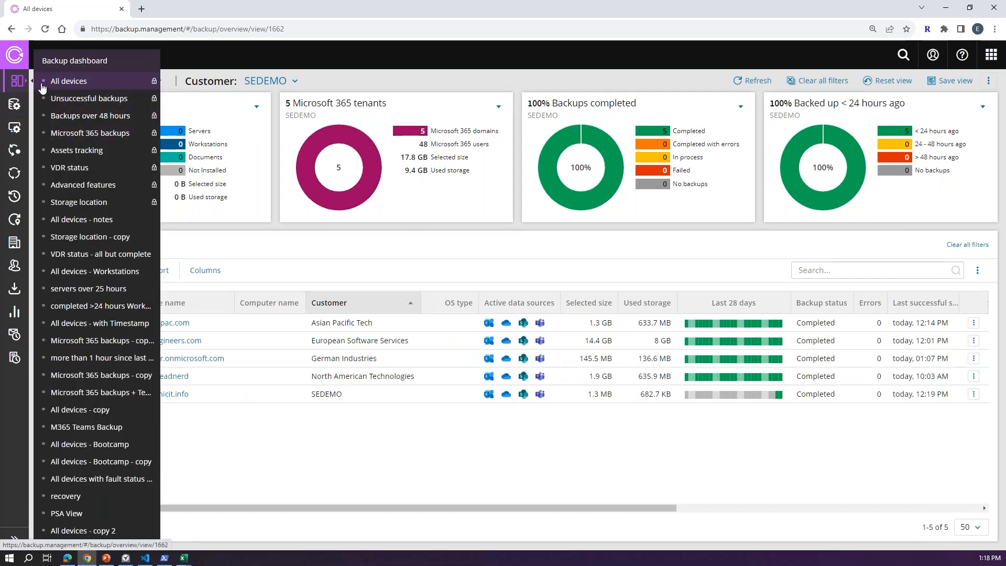
click(94, 135)
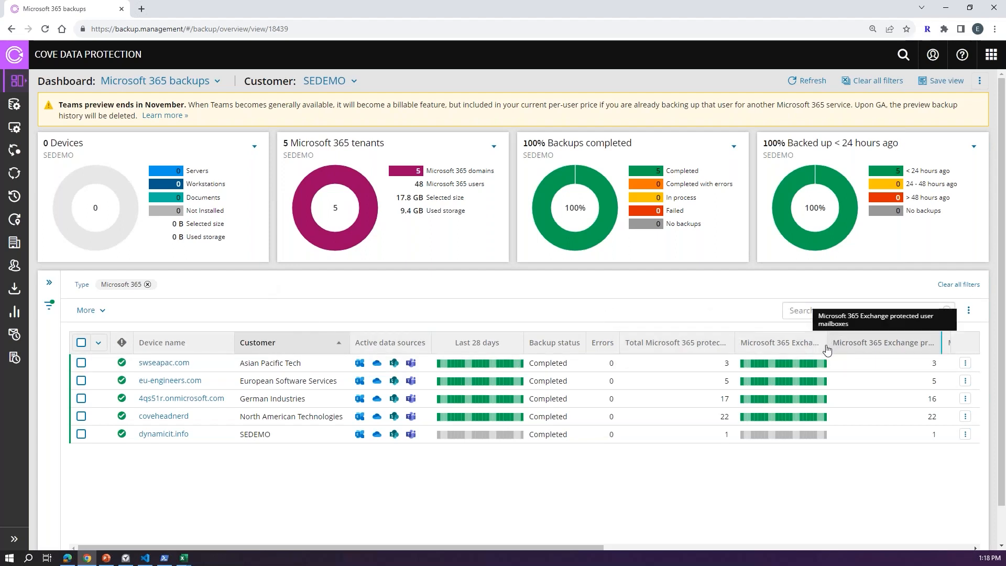
drag(830, 344, 845, 344)
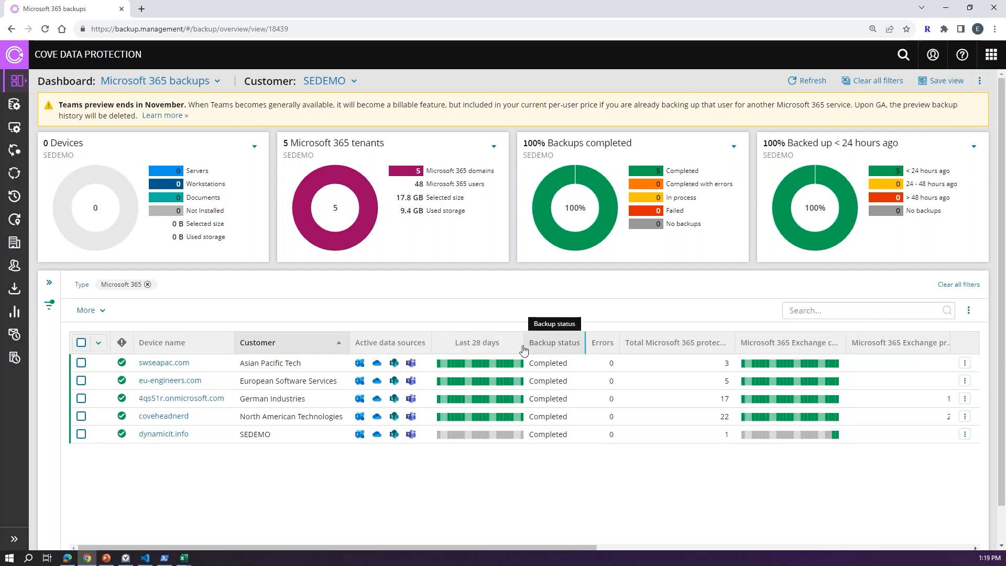
drag(523, 344, 551, 345)
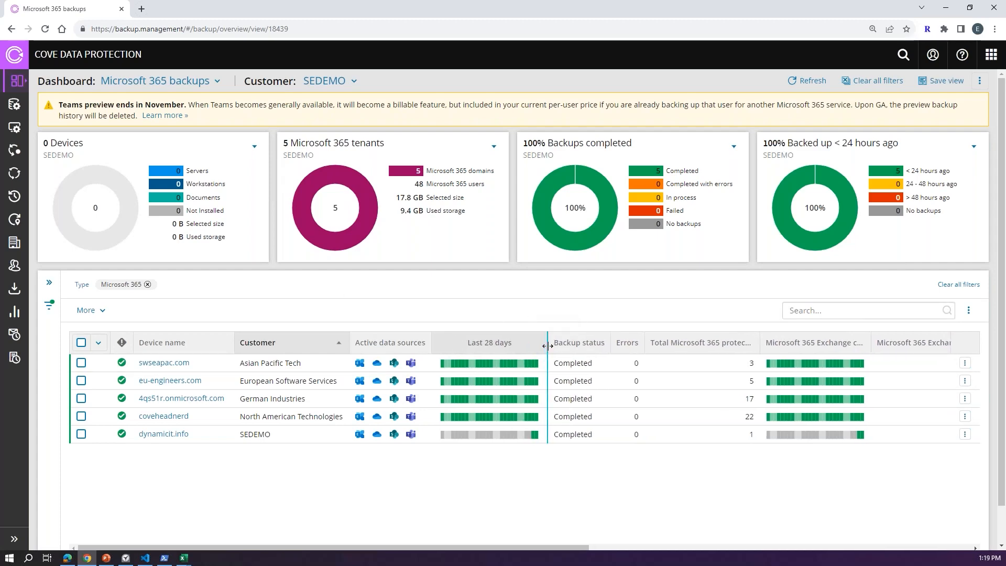
Step: Reduce the page zoom and examine the tenants' 28-day backup history, including the Exchange and OneDrive color bar columns
key(ctrl+minus)
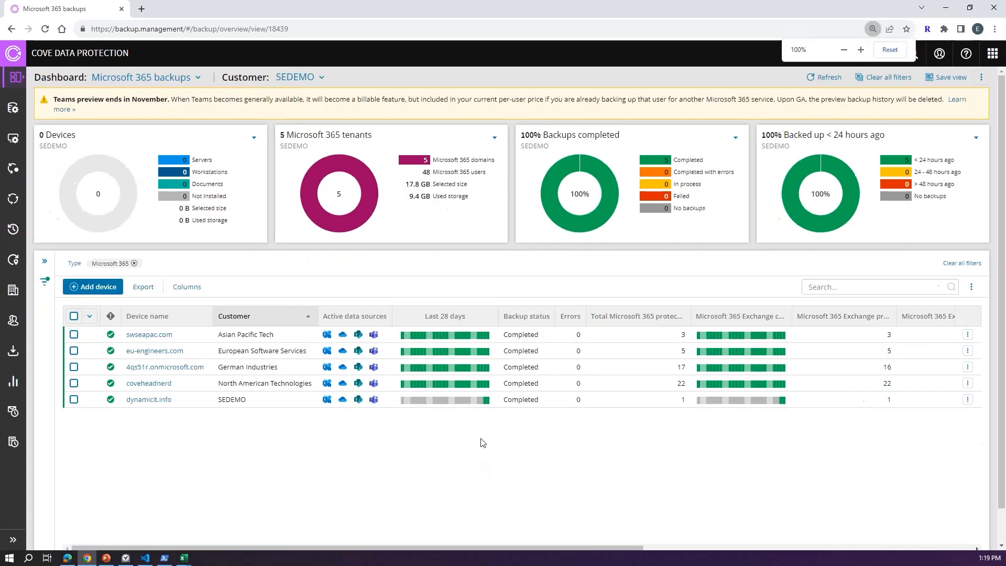
key(ctrl+plus)
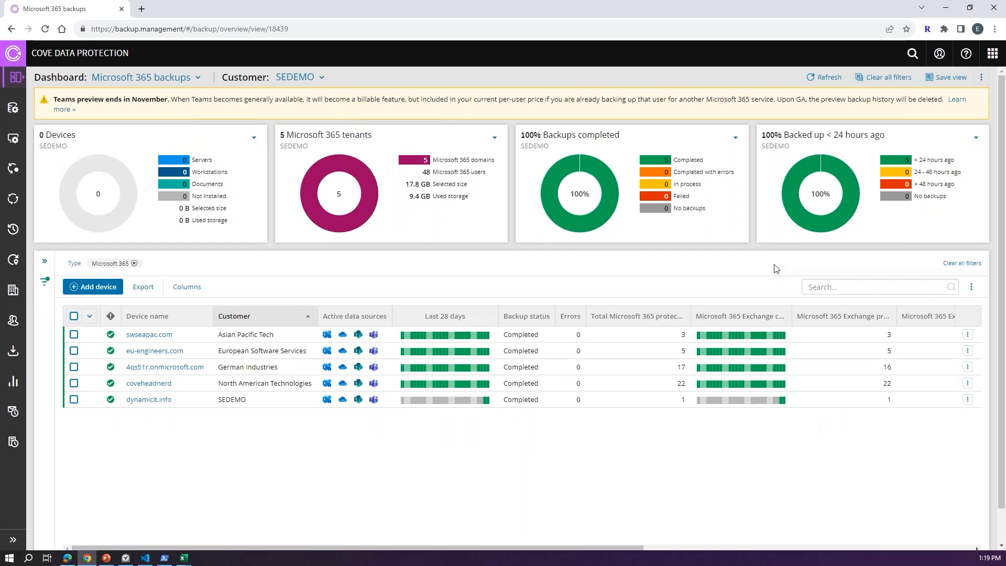
key(ctrl+minus)
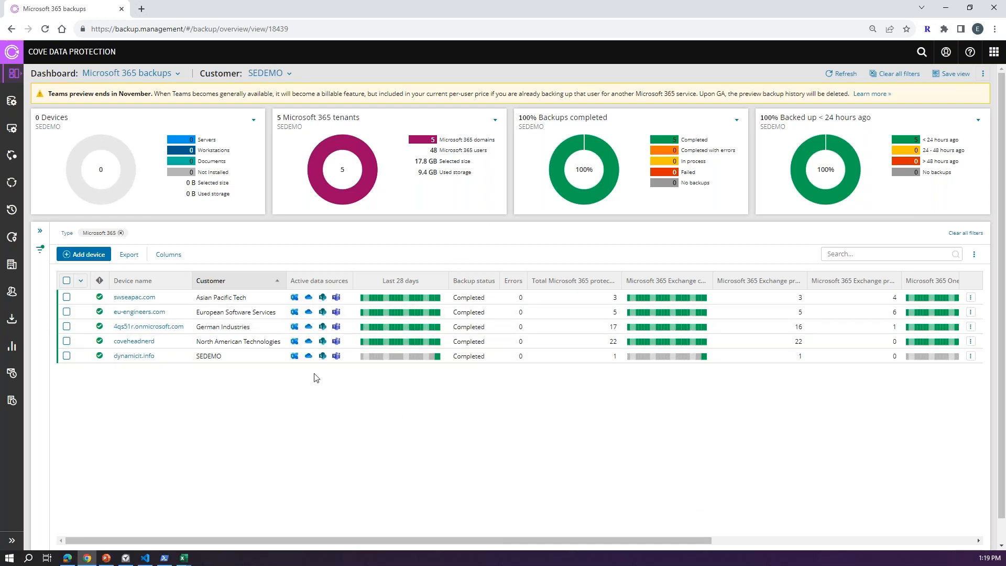
mouse_move(396, 329)
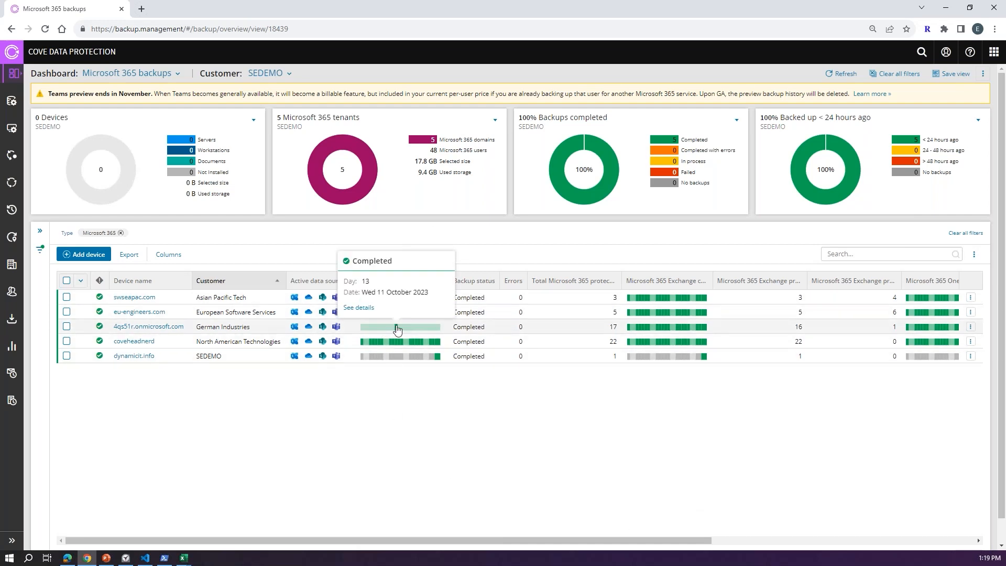
scroll(361, 296, down, 1)
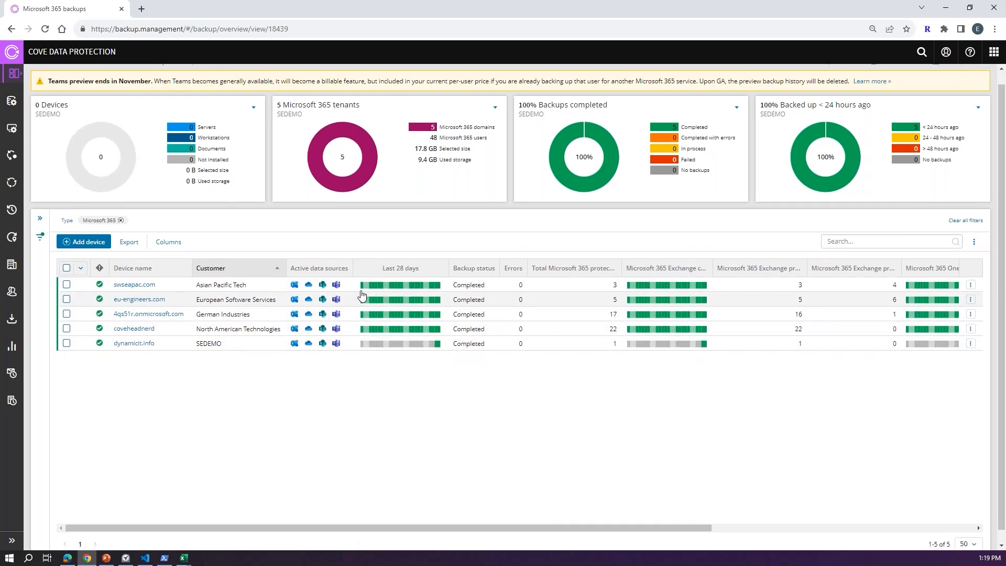
scroll(361, 296, down, 1)
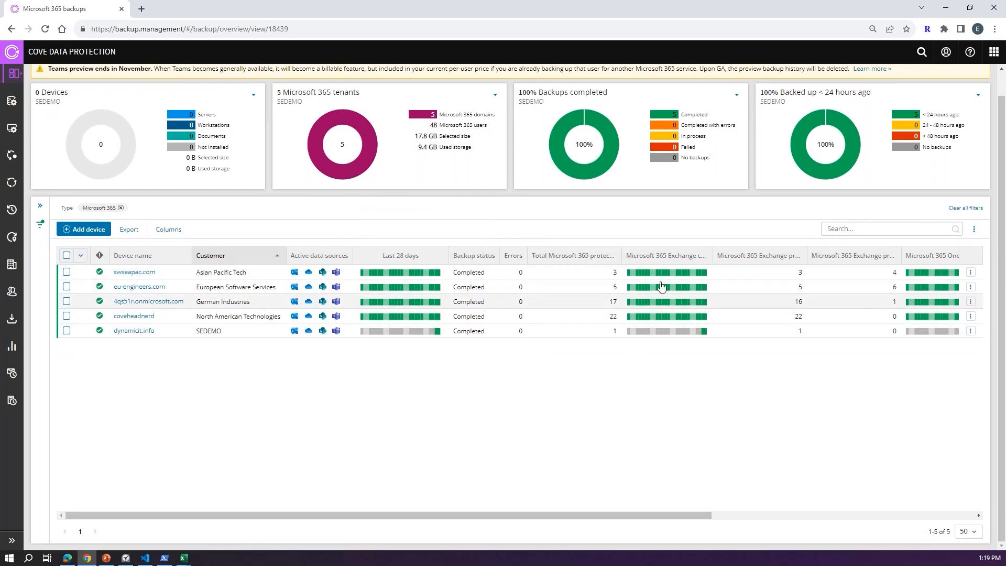
mouse_move(665, 271)
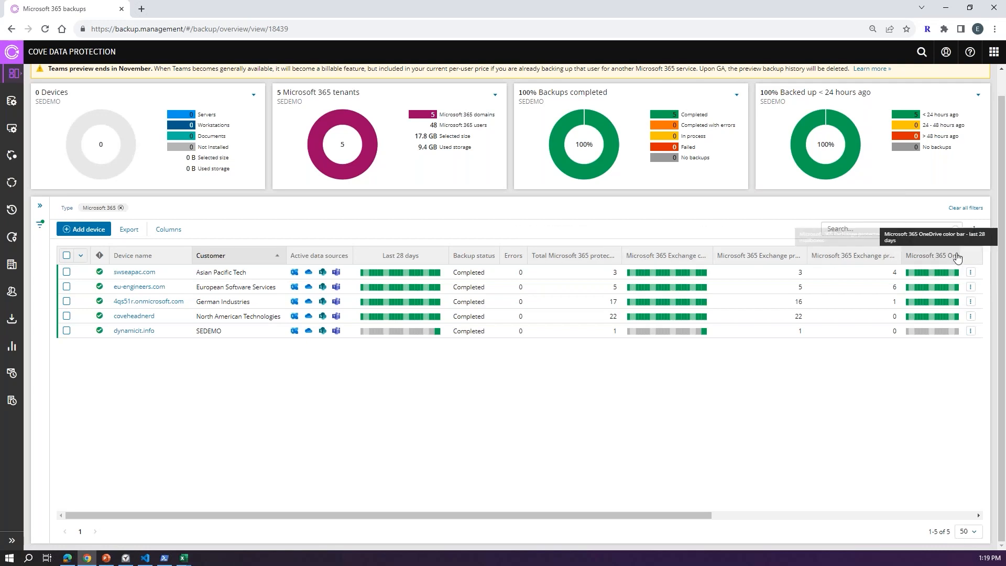
Step: Narrow both Microsoft 365 Exchange protected-item count columns and the OneDrive protected user mailboxes column
drag(534, 519, 798, 519)
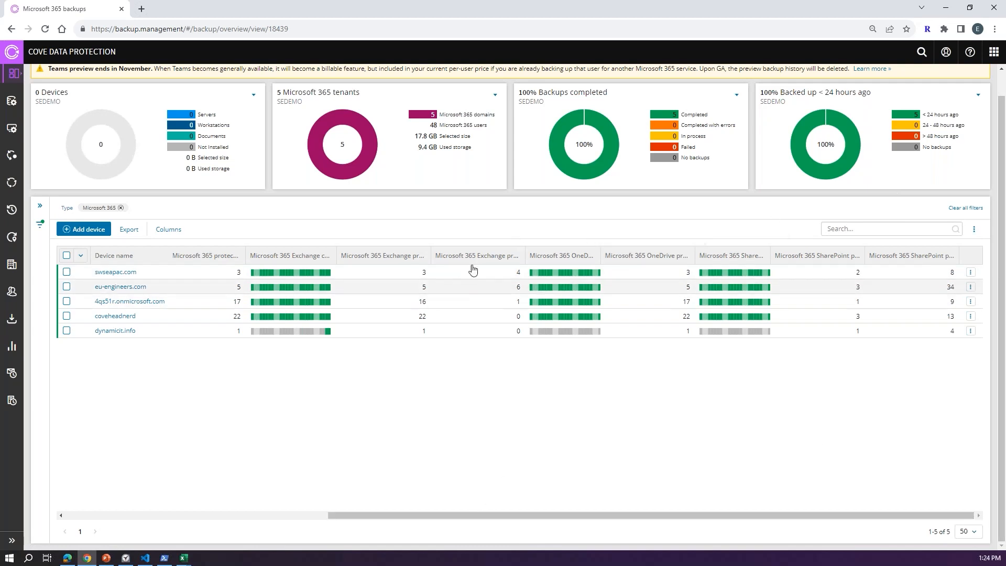
mouse_move(430, 262)
mouse_down()
mouse_move(401, 256)
mouse_move(443, 256)
mouse_up()
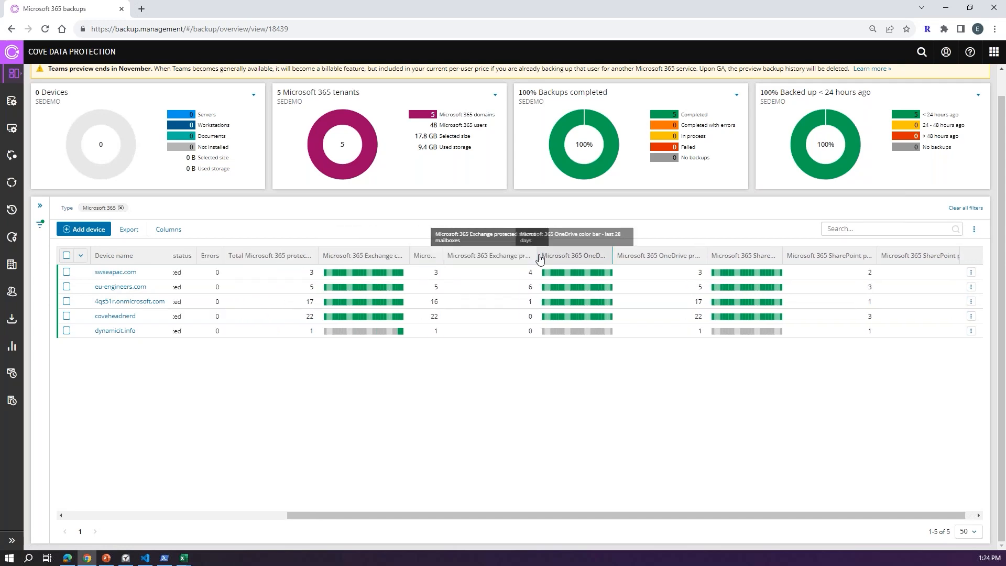
drag(534, 256, 495, 256)
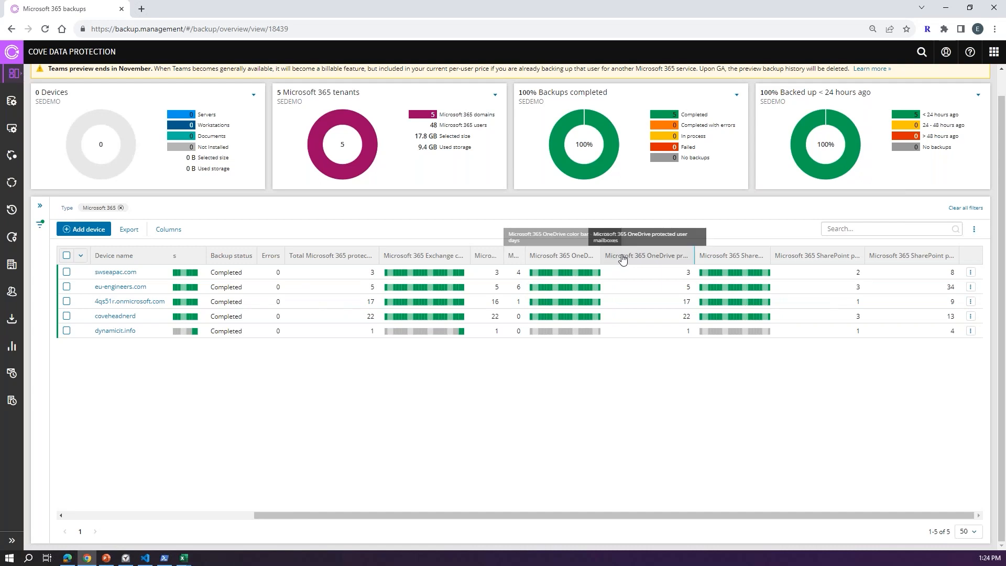
drag(695, 257, 655, 256)
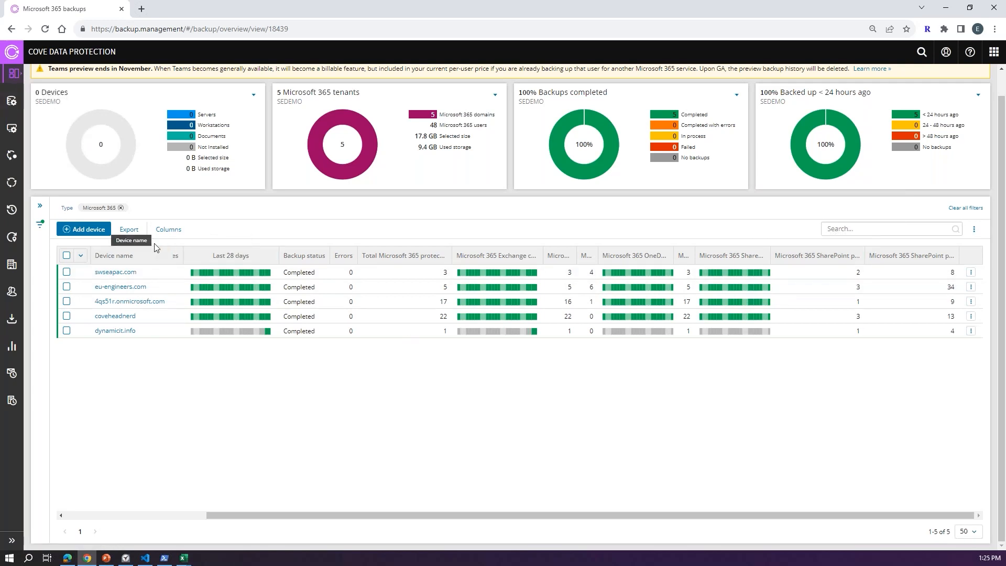
Step: Search the available table columns for "teams" and select Microsoft Teams color bar - last 28 days and last successful session
click(168, 233)
click(561, 138)
text(teams)
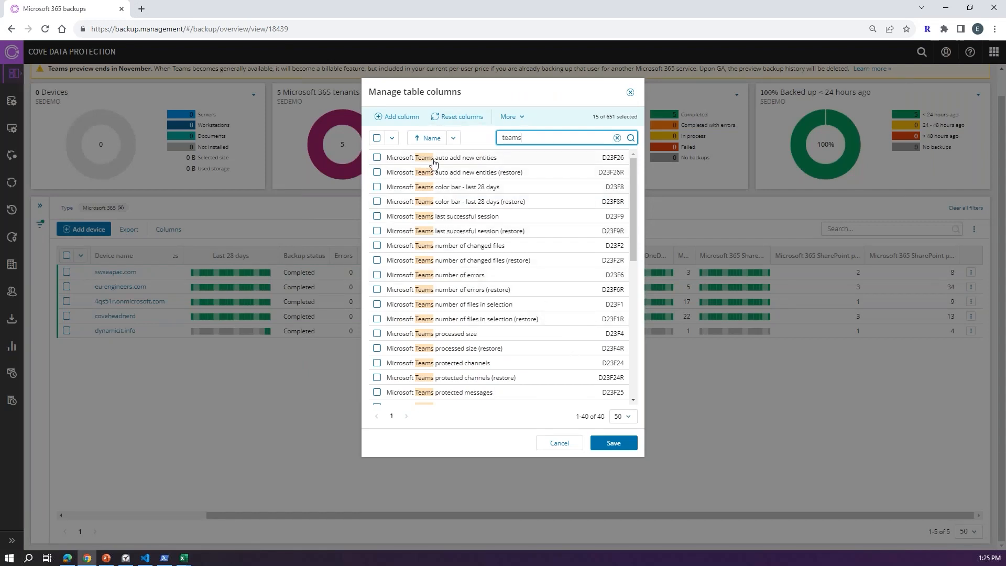
click(376, 186)
click(377, 216)
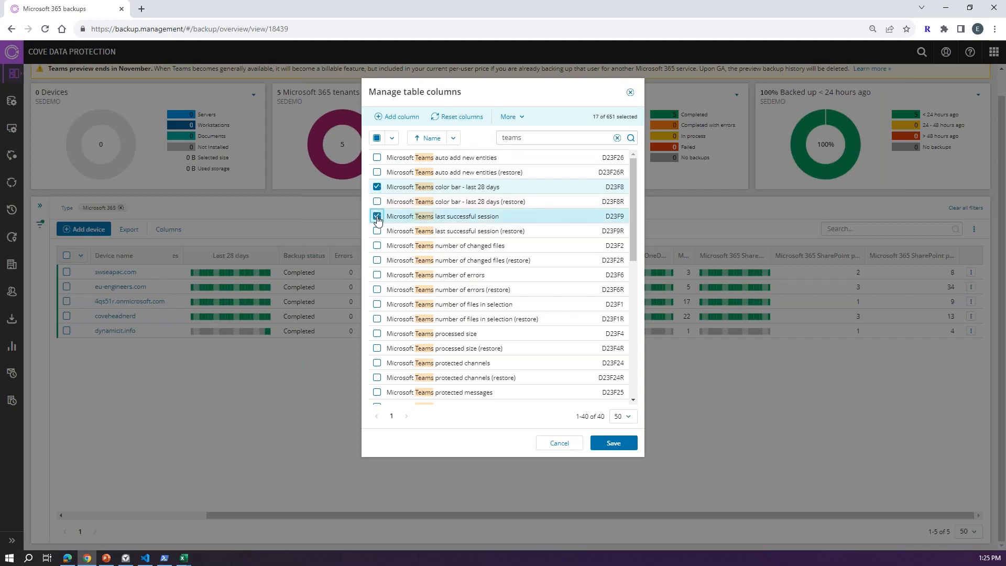
Step: Select the Teams columns for number of changed files, number of errors, number of files in selection, processed size, protected channels and protected messages
click(377, 245)
click(377, 275)
click(377, 304)
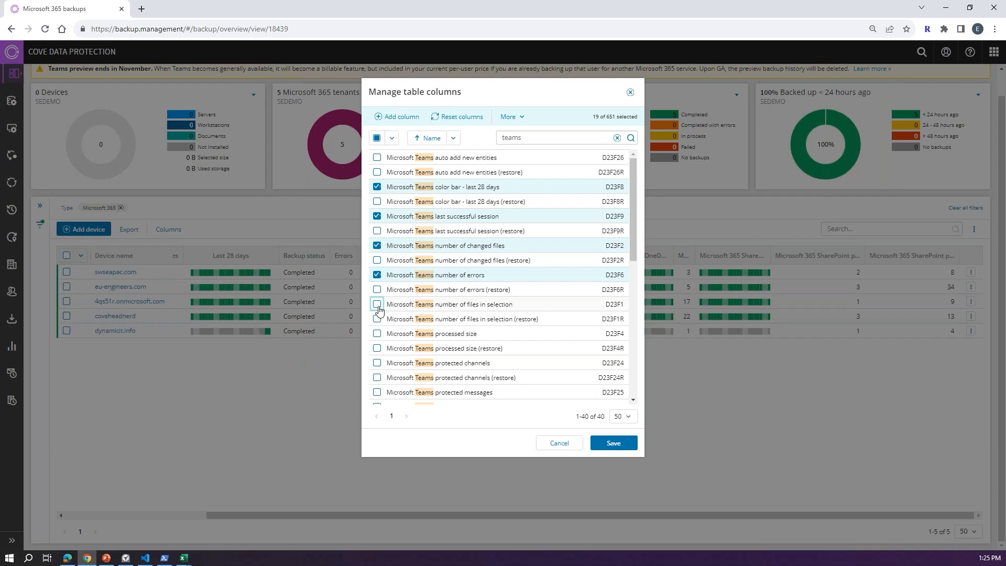
click(376, 334)
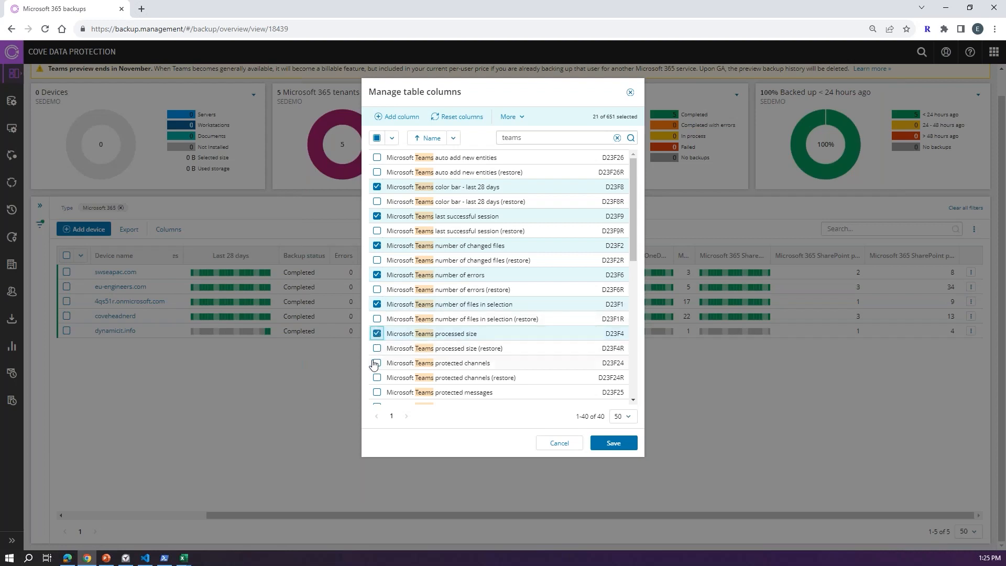
click(376, 363)
click(376, 392)
Step: Select the Teams protected size, protected teams, protected user mailboxes and selected size columns, leaving retention unselected
scroll(376, 388, down, 3)
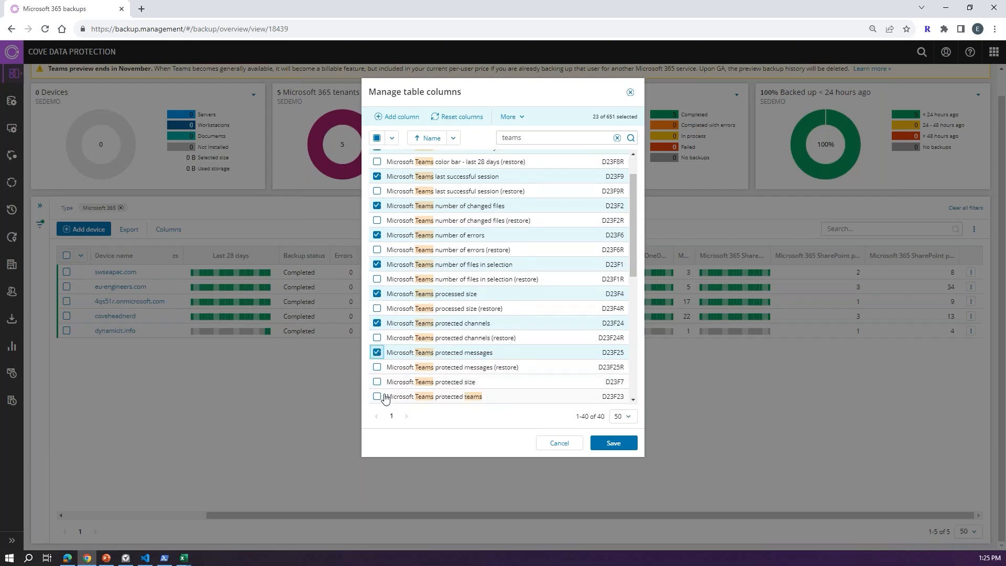
click(376, 349)
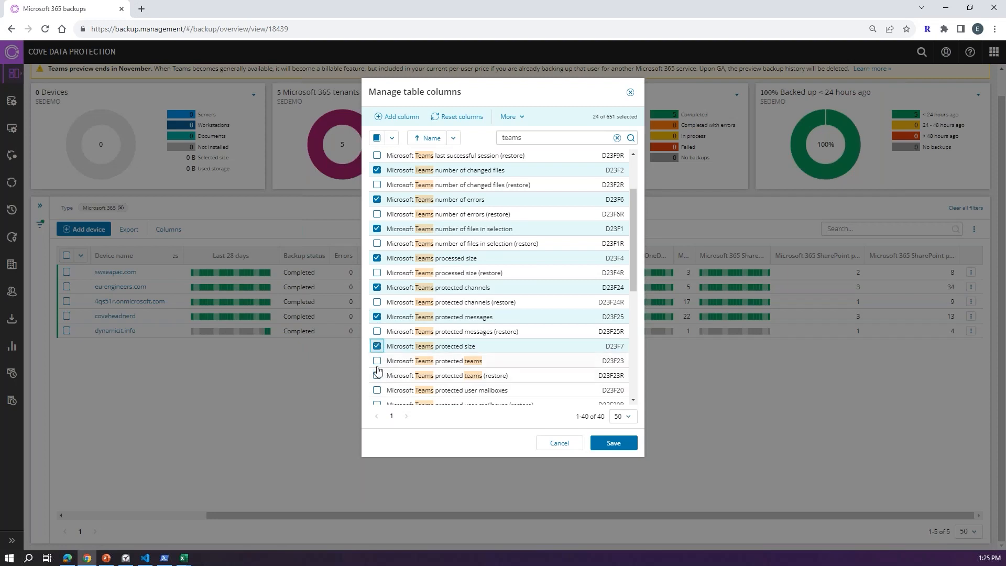
click(377, 361)
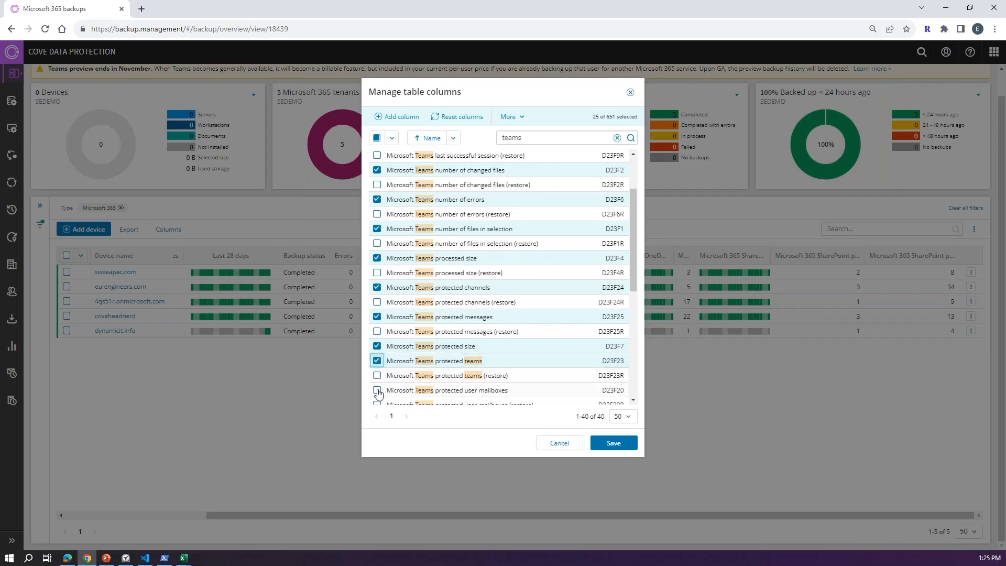
click(377, 390)
scroll(387, 377, down, 2)
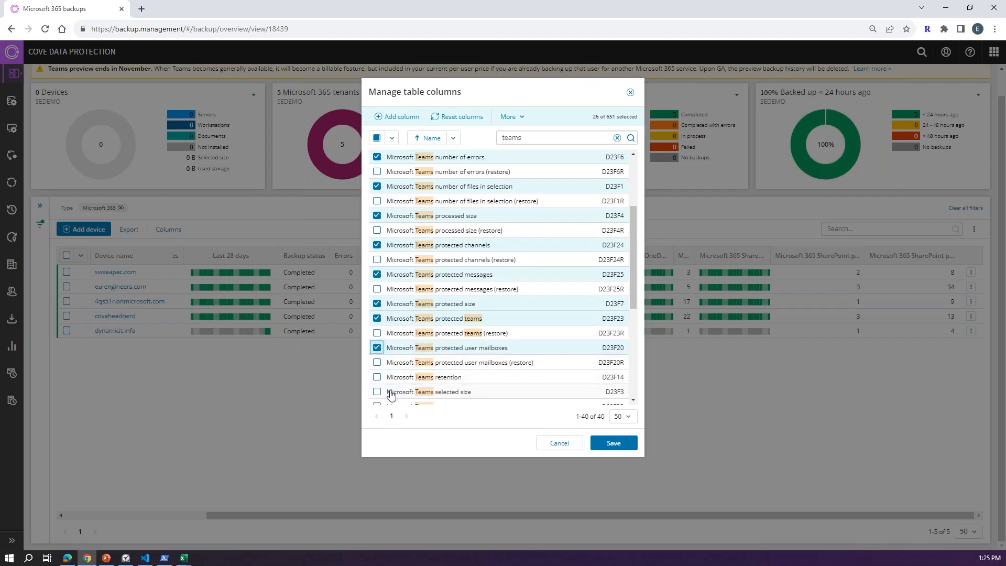
click(377, 362)
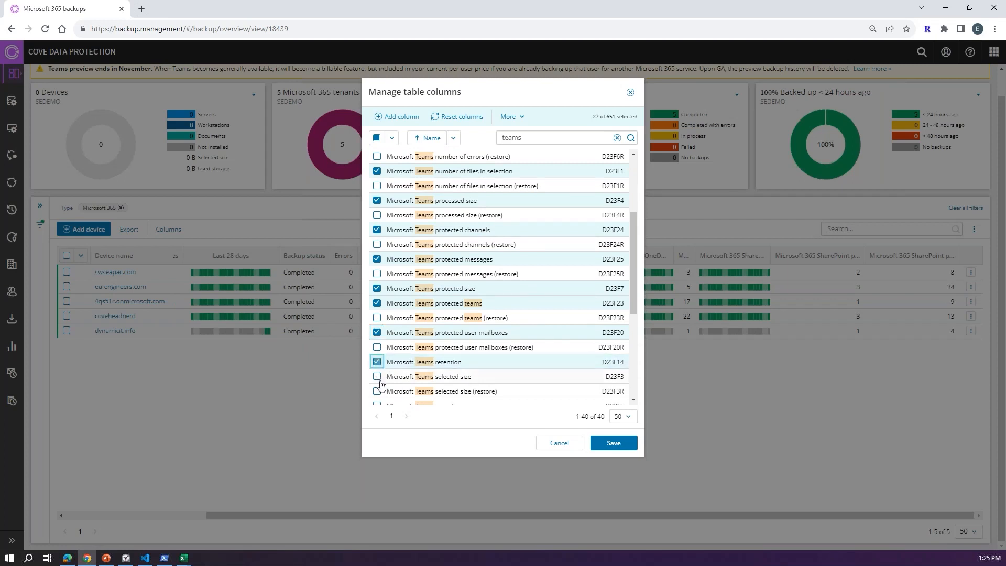
click(376, 361)
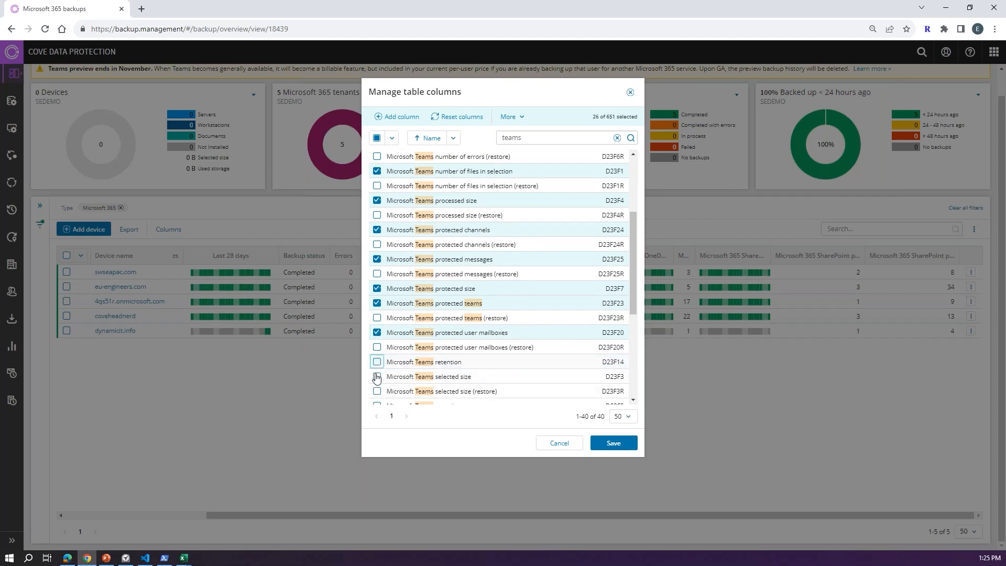
click(377, 376)
Step: Select the Microsoft Teams sent size, session duration and status columns, leaving their restore variants unselected
scroll(380, 381, down, 2)
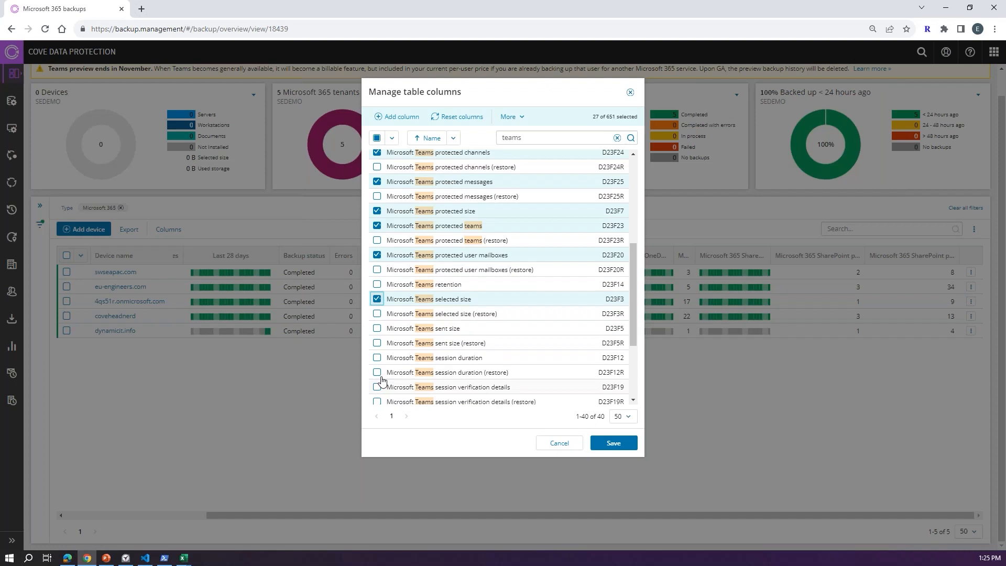
click(377, 328)
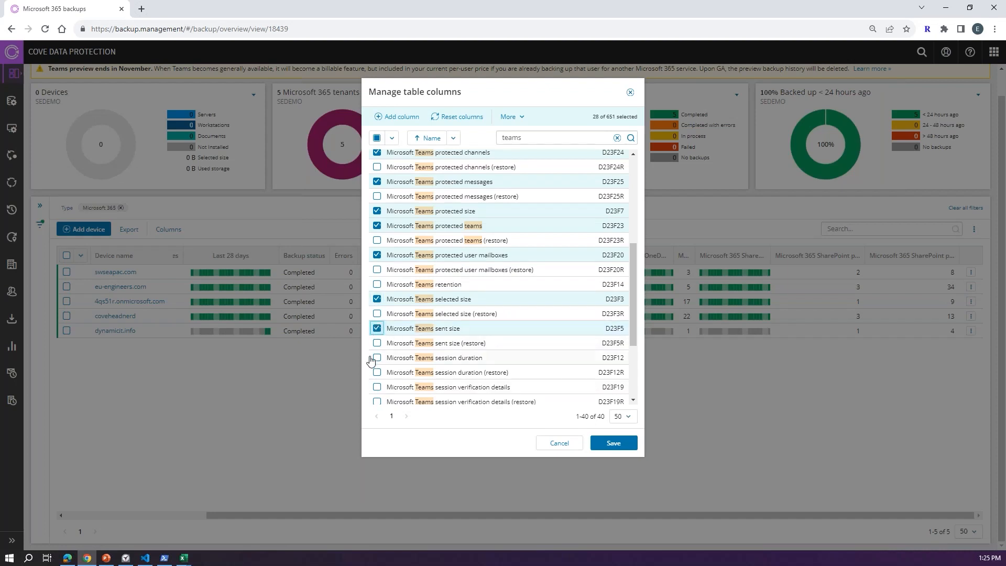
click(376, 358)
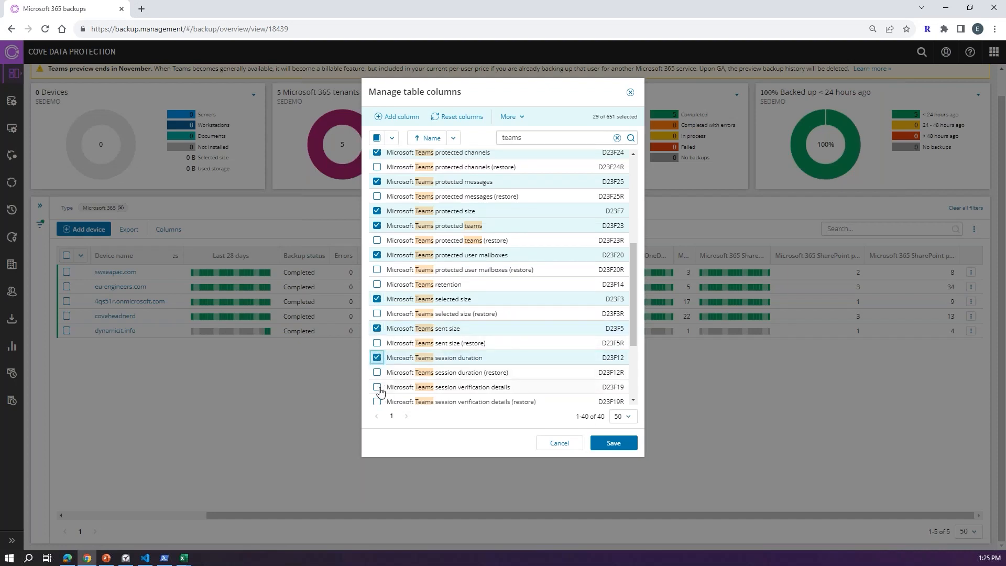
scroll(380, 391, down, 2)
click(377, 366)
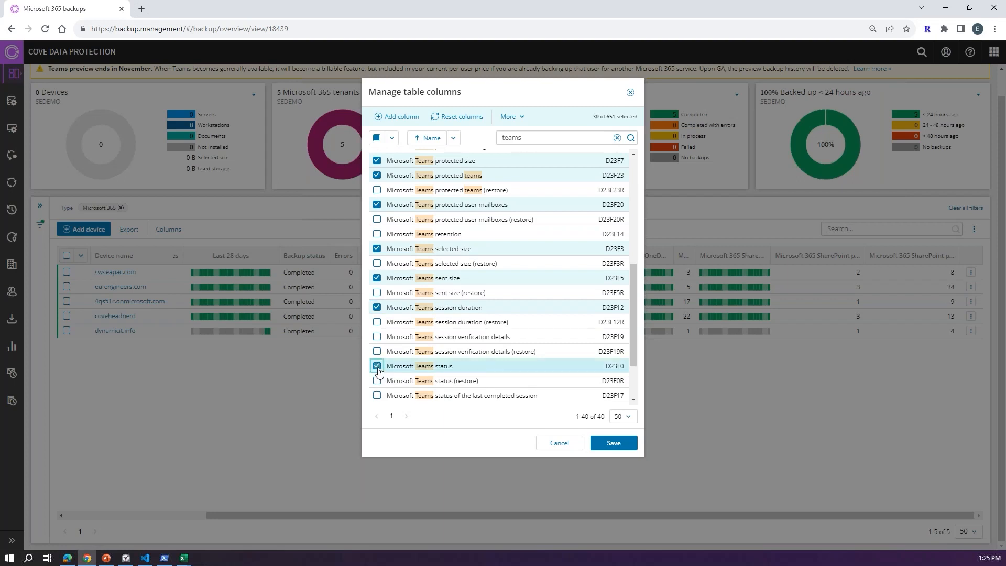
Step: Select the Teams columns for status of the last completed session, status of the last successful session and timestamp of the last completed session
scroll(382, 373, down, 2)
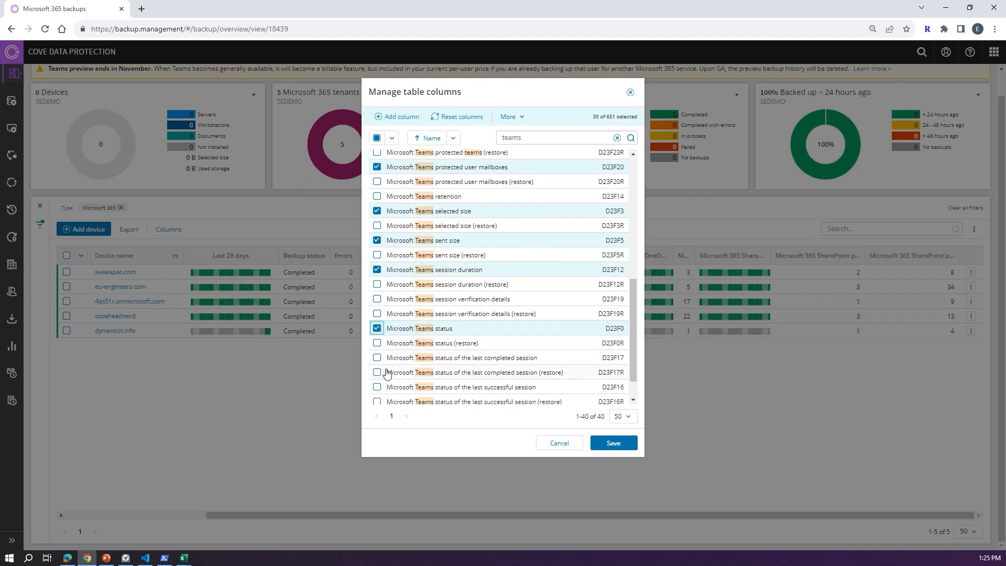
click(376, 357)
click(376, 372)
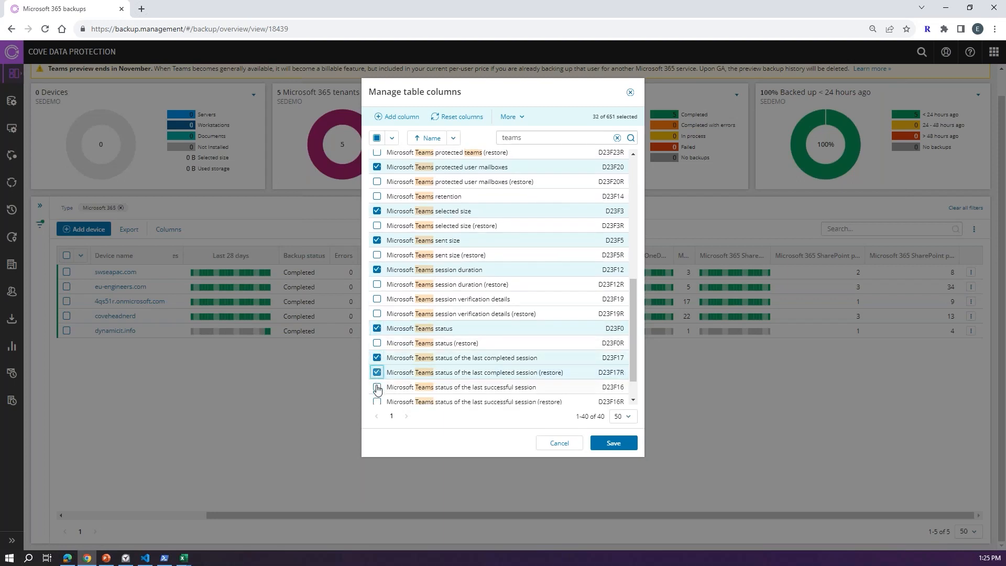
click(376, 386)
click(376, 371)
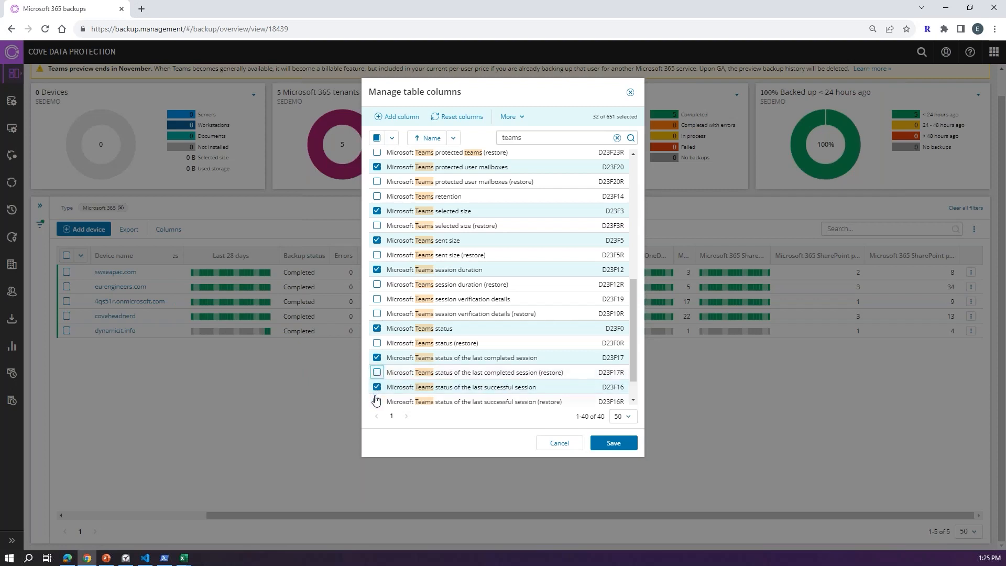
scroll(376, 401, down, 2)
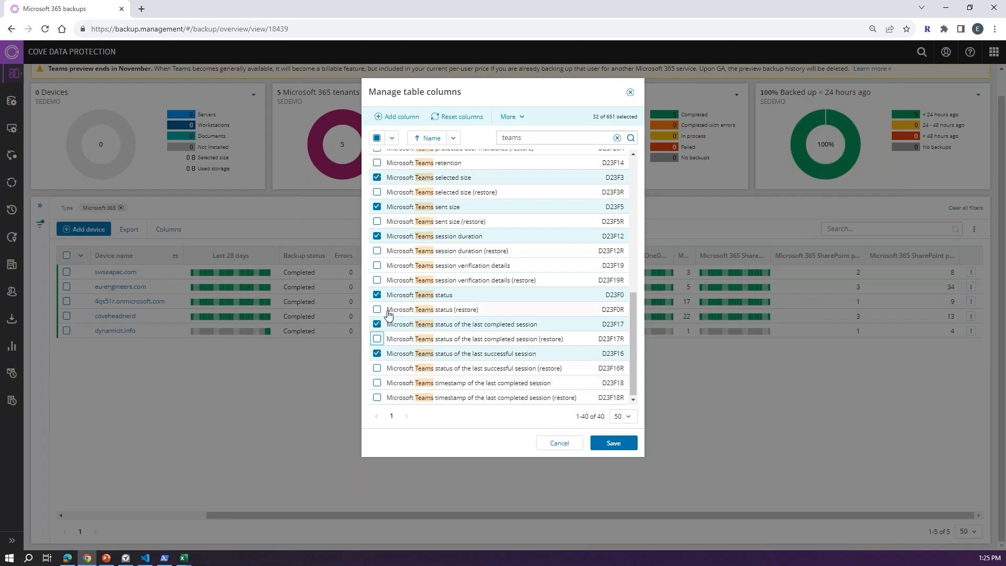
click(380, 385)
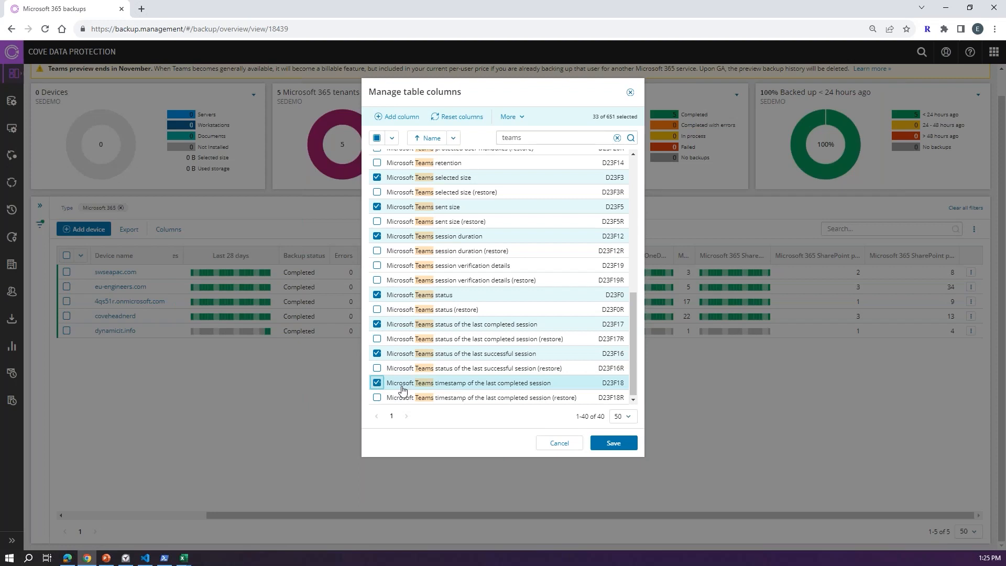
Step: Review the selected Teams columns, save the table column selection and dismiss the notification
scroll(551, 321, up, 1)
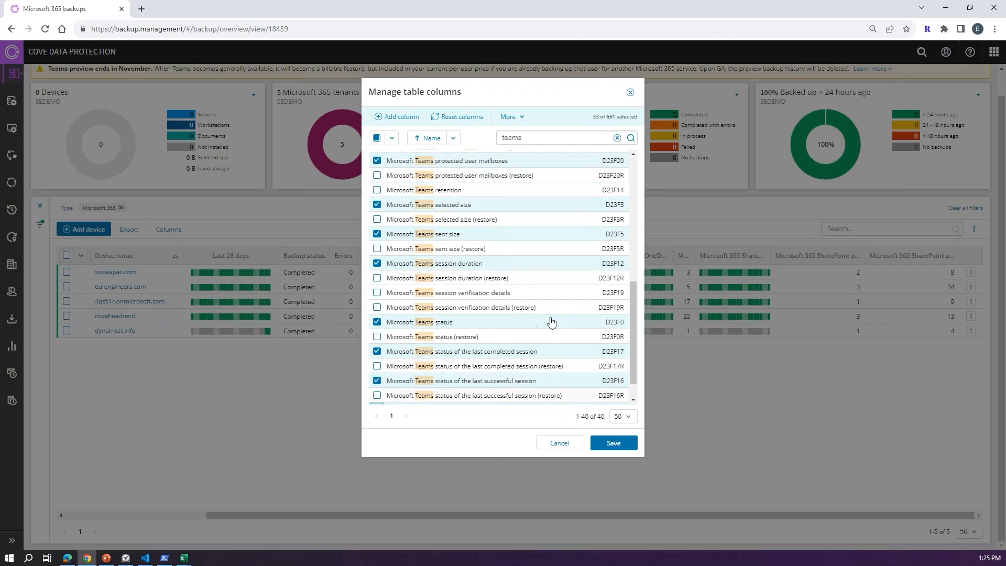
scroll(552, 298, up, 8)
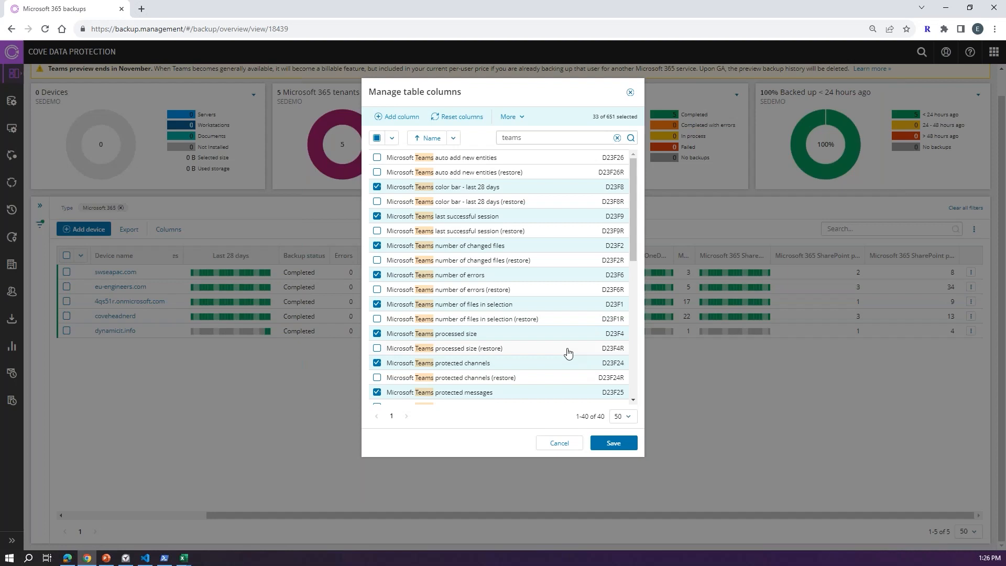
scroll(514, 296, down, 2)
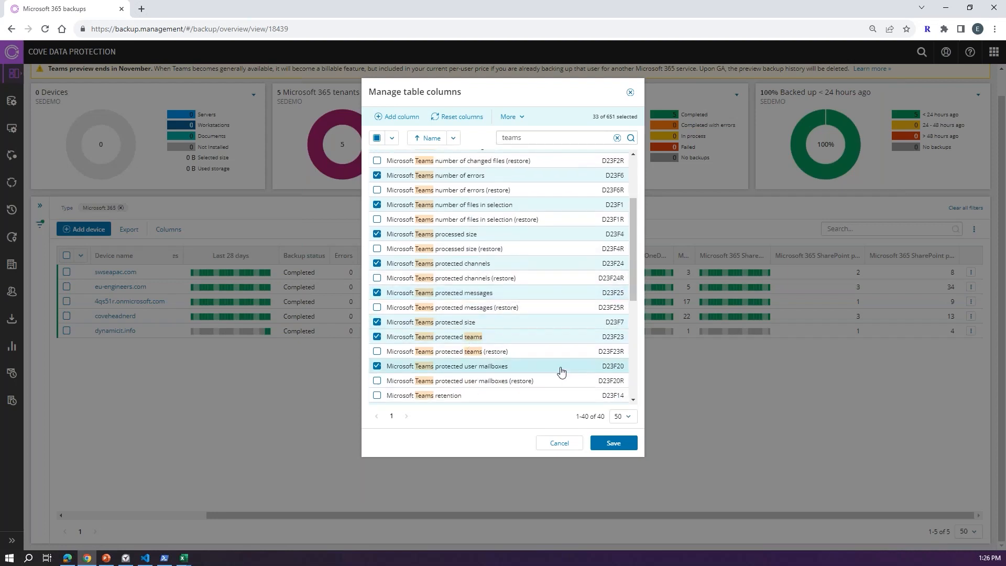
scroll(560, 371, down, 3)
click(612, 446)
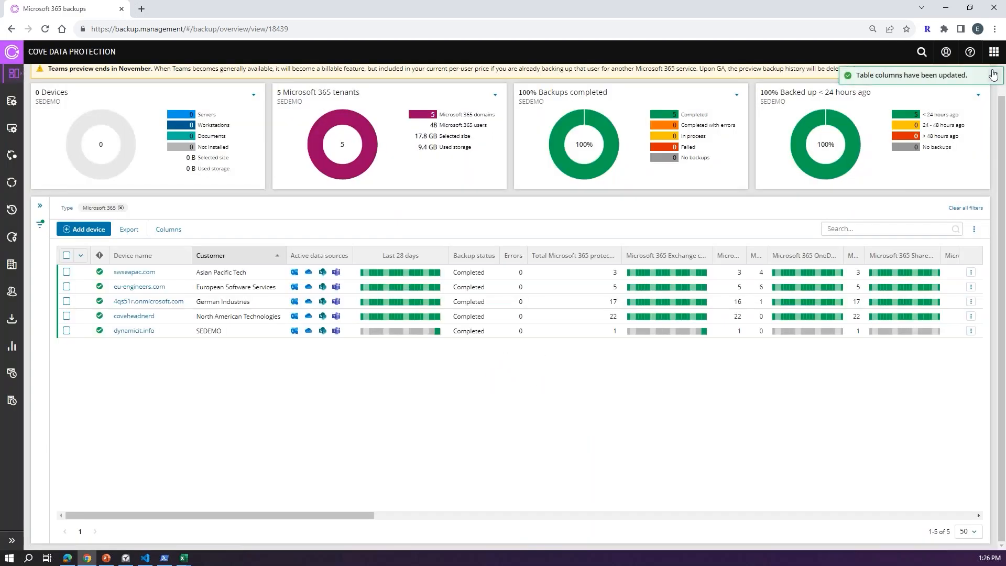
click(994, 76)
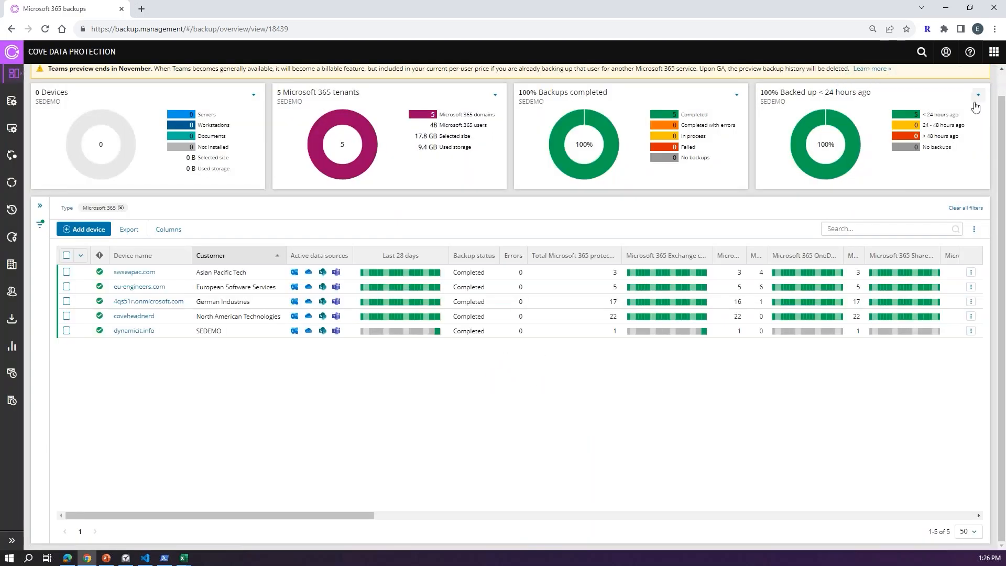
Step: Save the customized dashboard as a new view named "Microsoft 365 backups - with teams"
scroll(973, 86, up, 1)
click(982, 73)
click(952, 90)
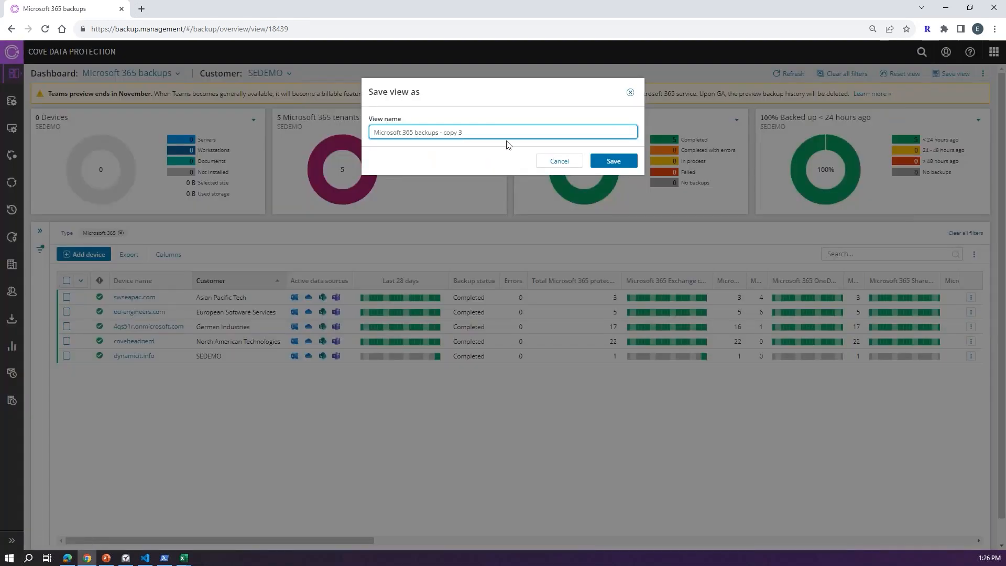
drag(440, 132, 732, 140)
key(BackSpace)
key(Return)
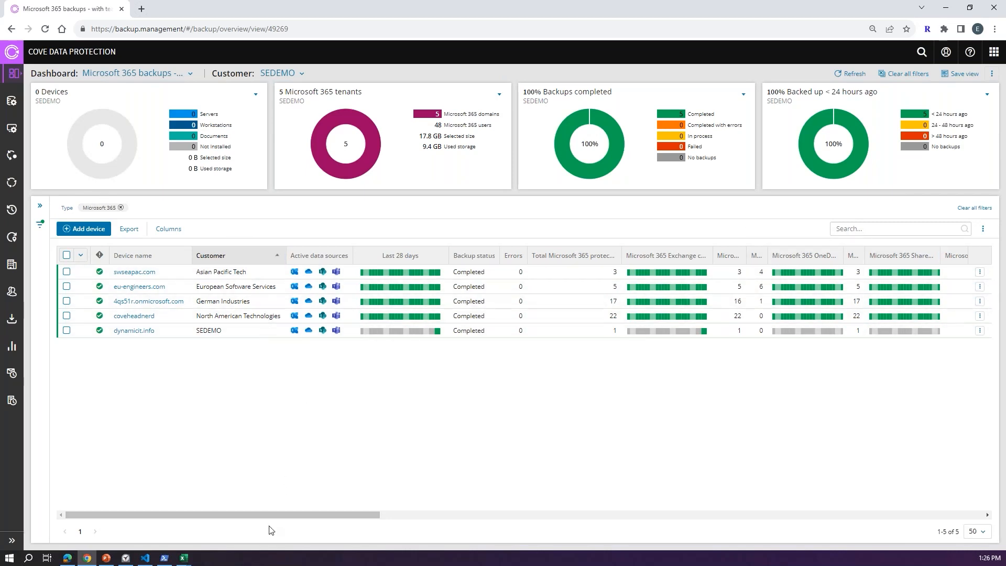
Step: Examine the Microsoft Teams size, 28-day color bar, session status, timestamp and protected-item columns for every tenant
drag(267, 514, 747, 532)
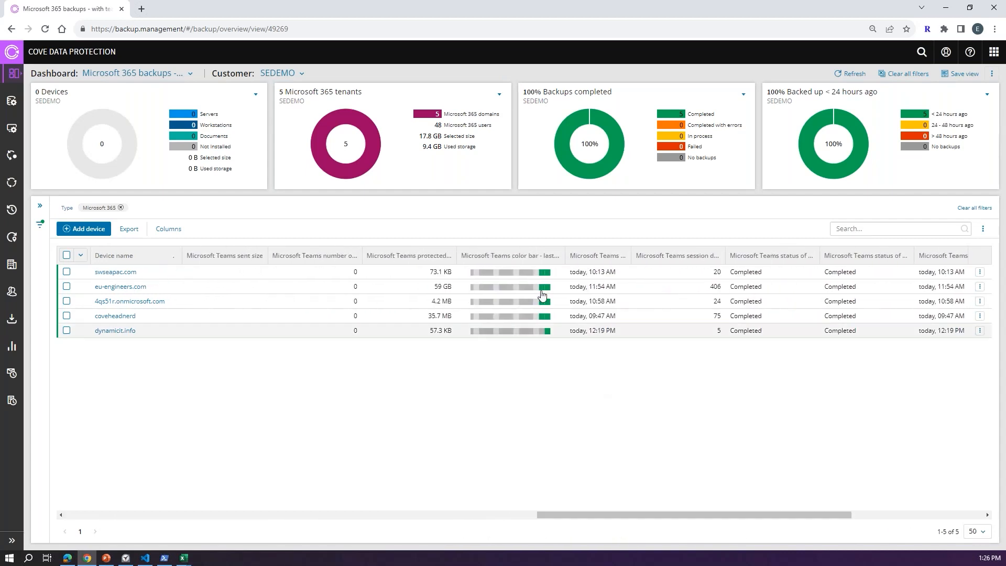
mouse_move(544, 279)
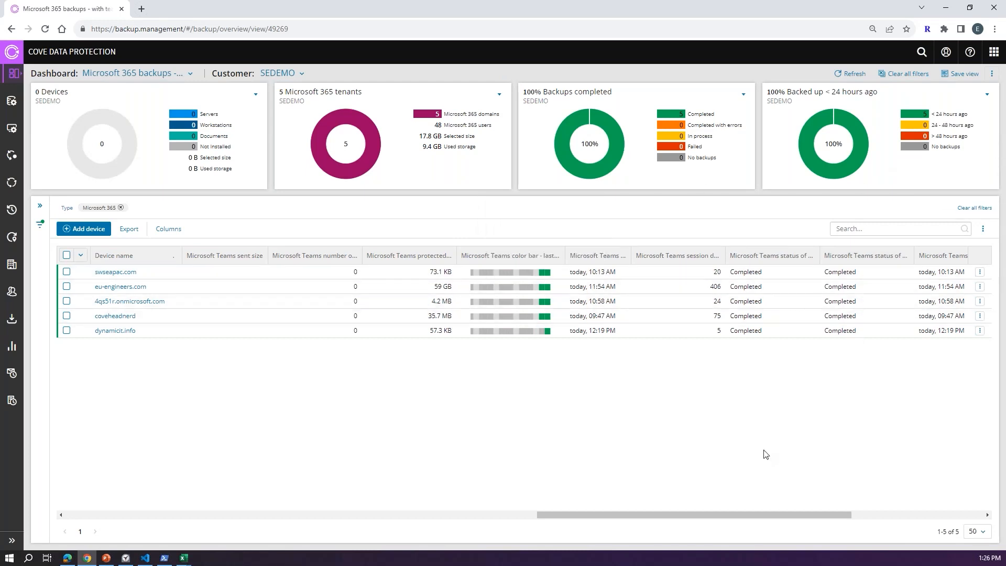
mouse_move(760, 519)
mouse_down()
mouse_move(673, 516)
mouse_move(764, 517)
mouse_up()
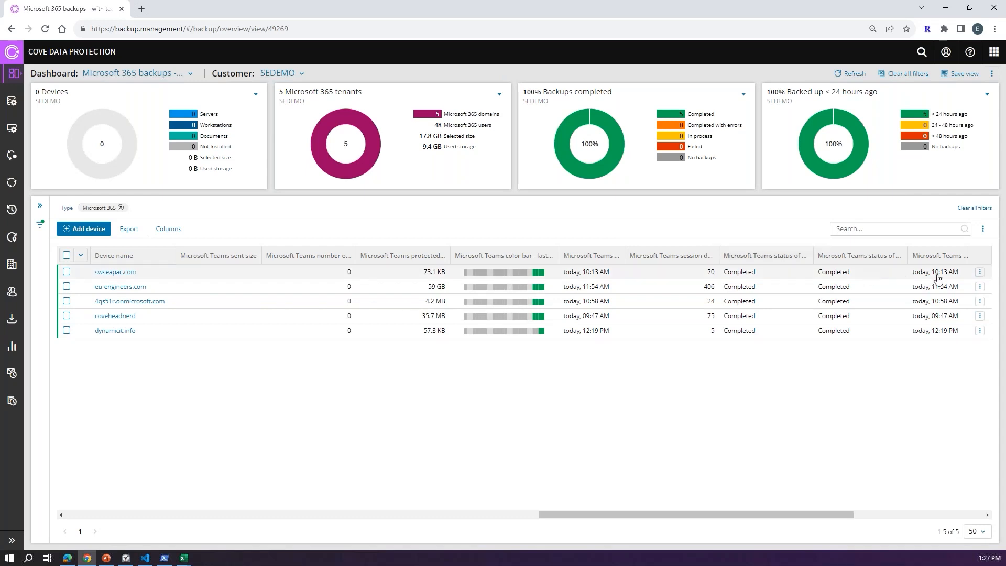
drag(831, 513, 979, 528)
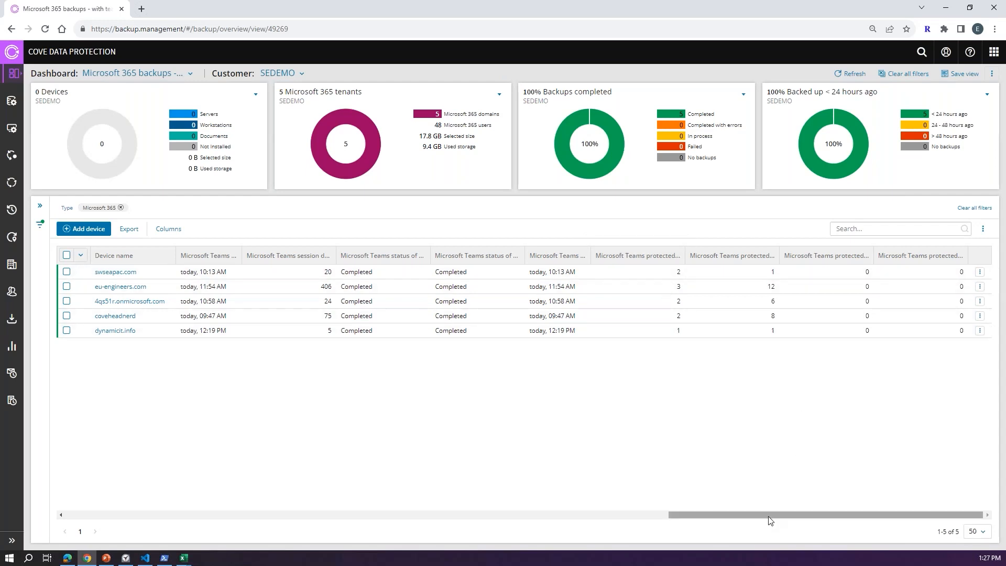
drag(769, 520, 139, 521)
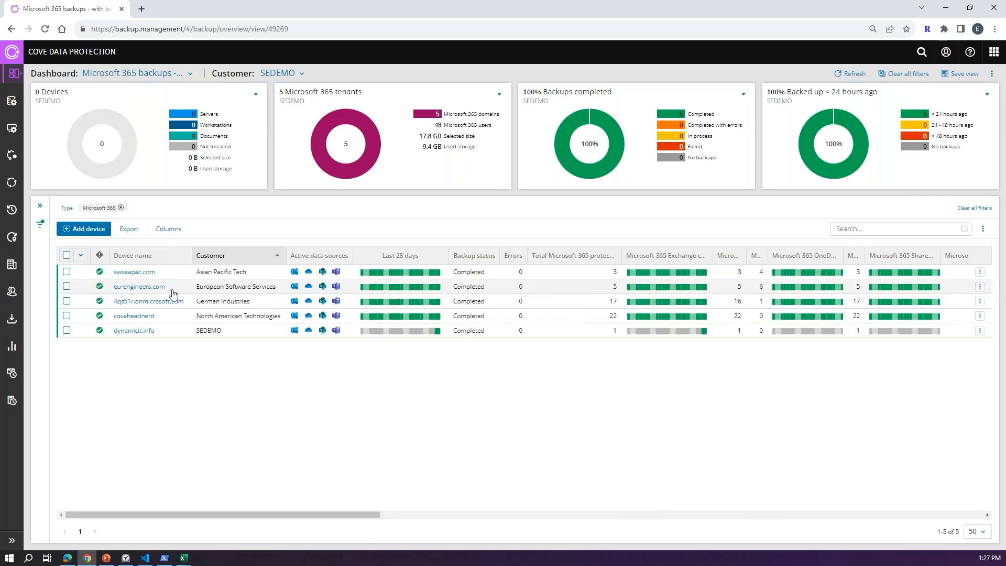
Step: Explore the XLSX export options with May 2023 as the export month and close them without exporting
click(129, 229)
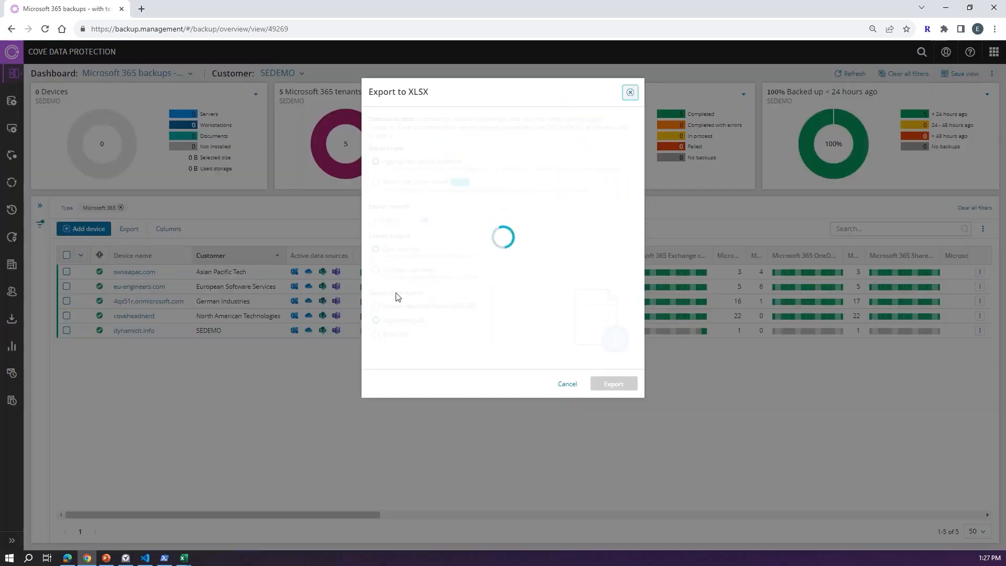
click(397, 220)
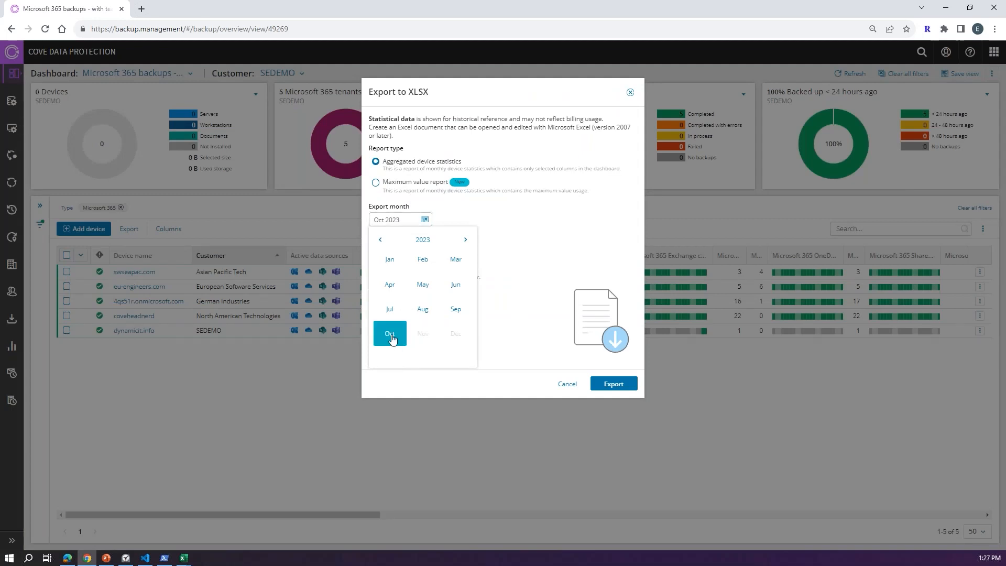
click(422, 284)
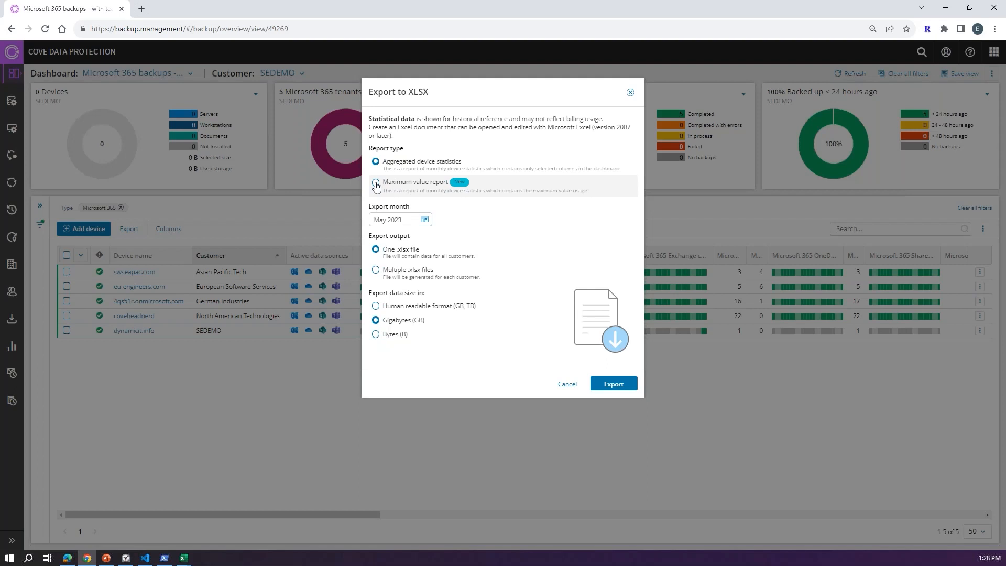
click(630, 93)
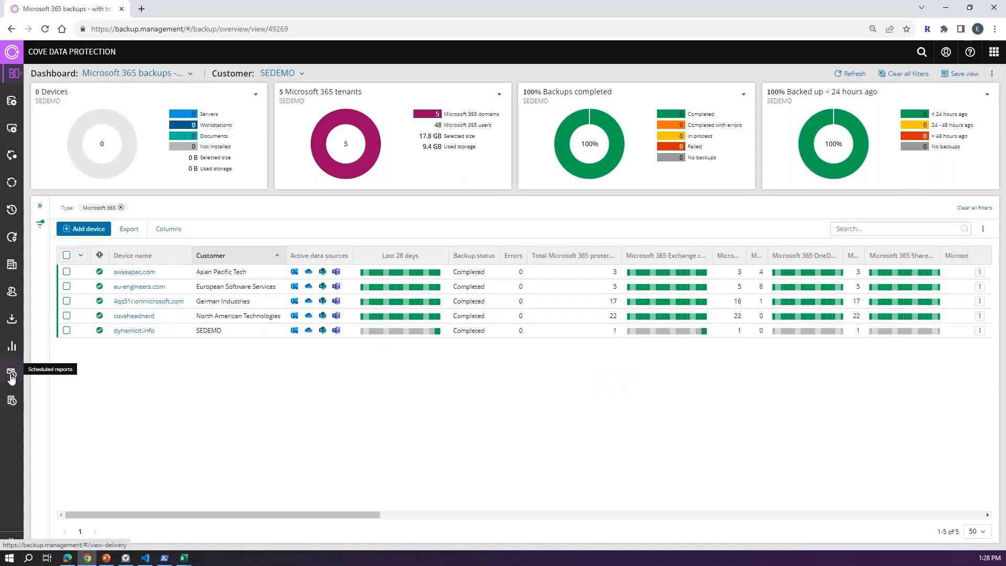
Step: Start a new scheduled report and check its internal and external recipient fields
click(12, 375)
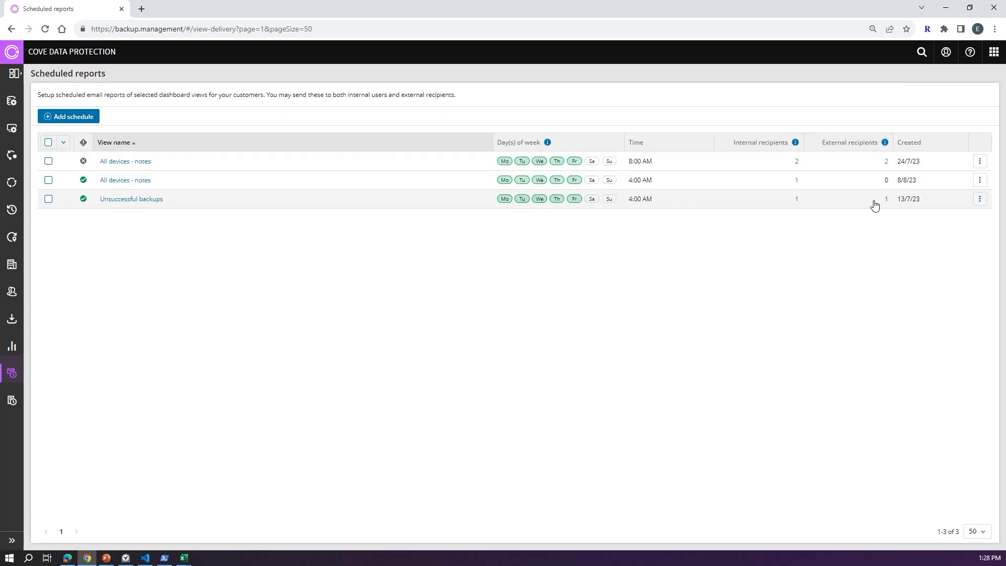
click(66, 116)
click(390, 202)
click(386, 169)
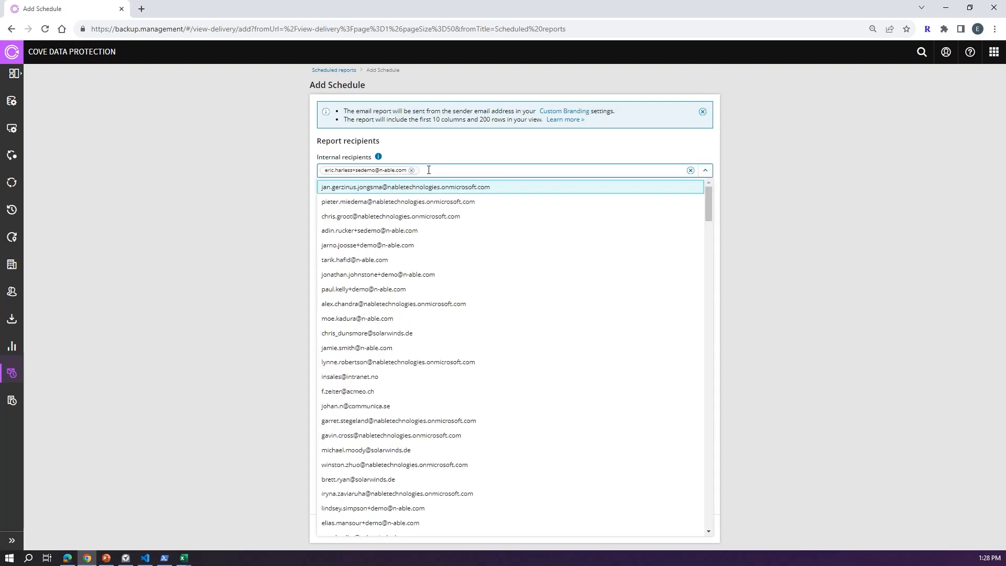
click(916, 192)
click(409, 202)
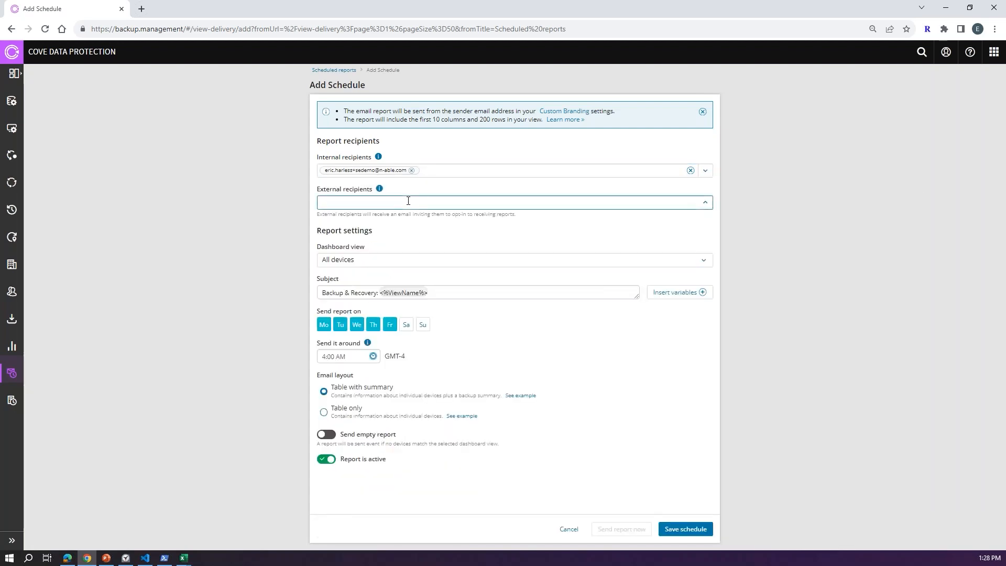
Step: Choose "Microsoft 365 backups - with teams" as the report's dashboard view, and return to the dashboard, discarding the unsaved schedule
click(386, 260)
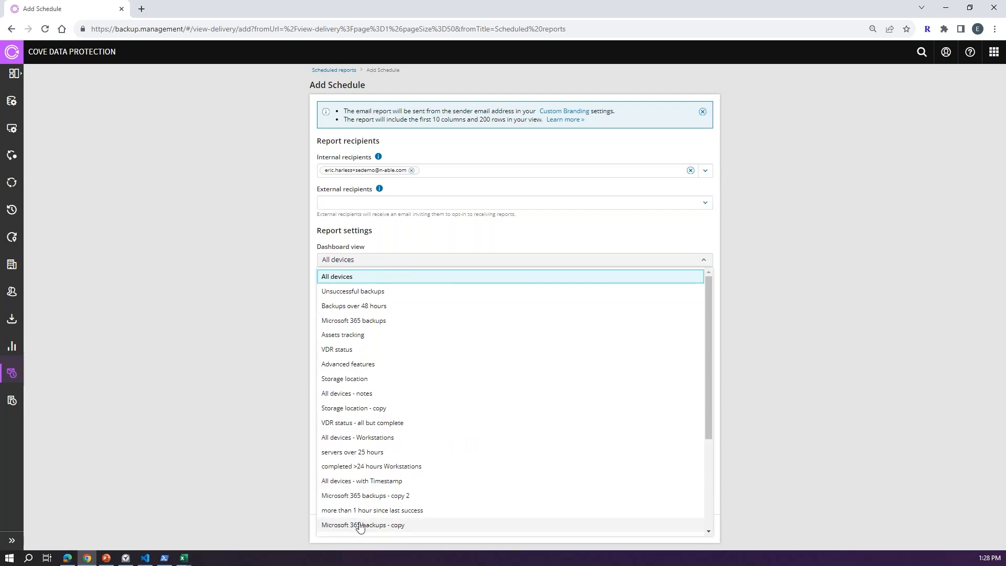
scroll(359, 524, down, 3)
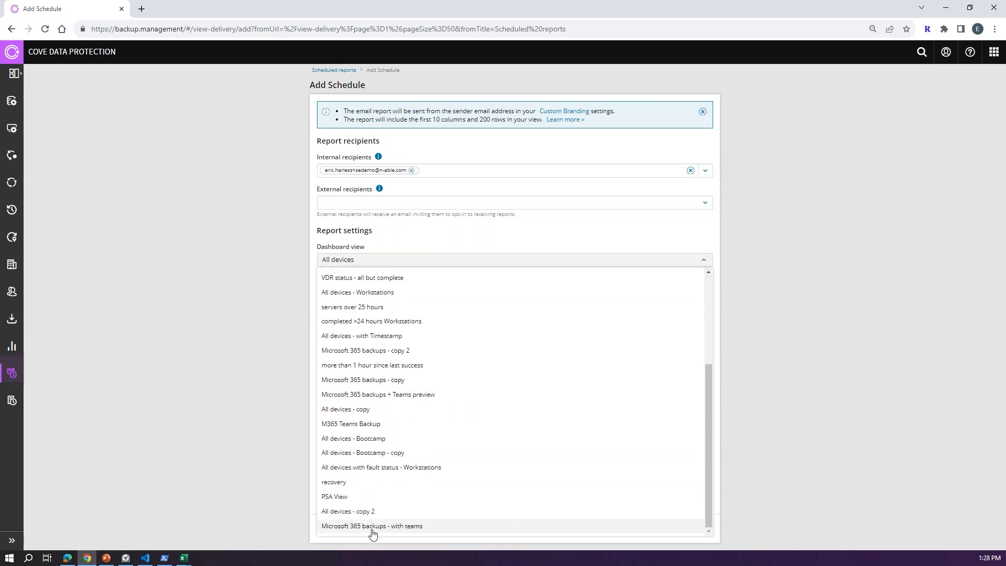
click(371, 526)
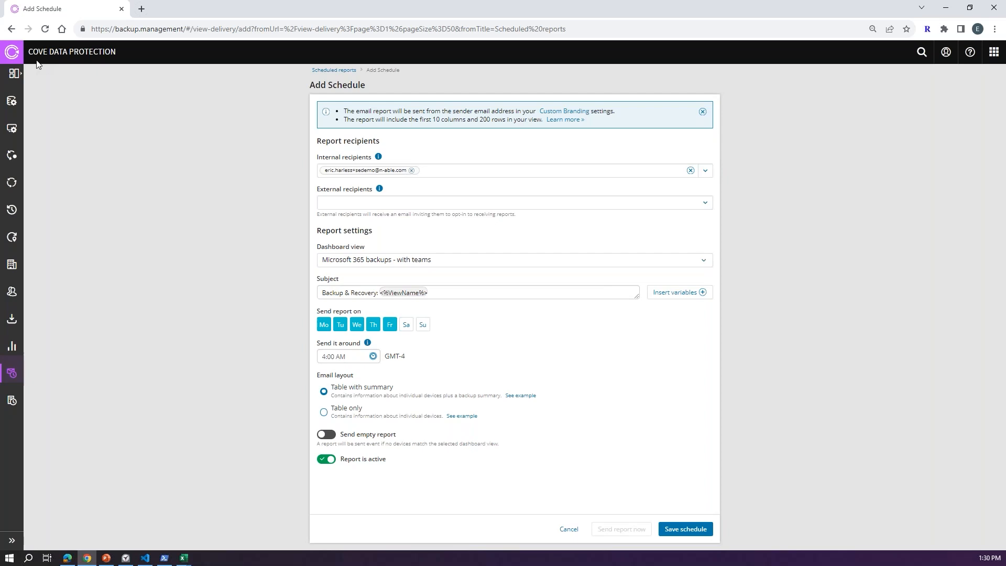
click(11, 52)
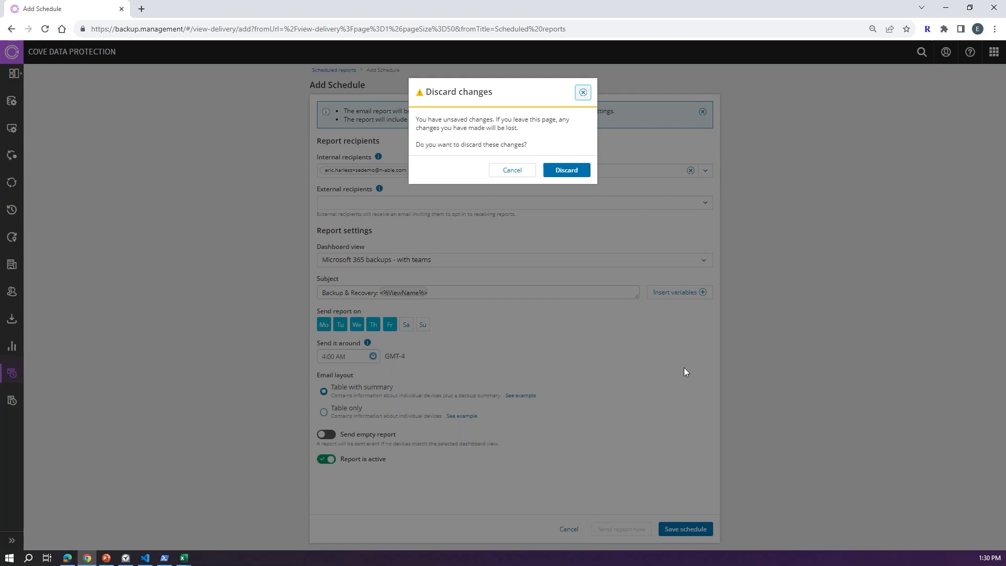
click(568, 175)
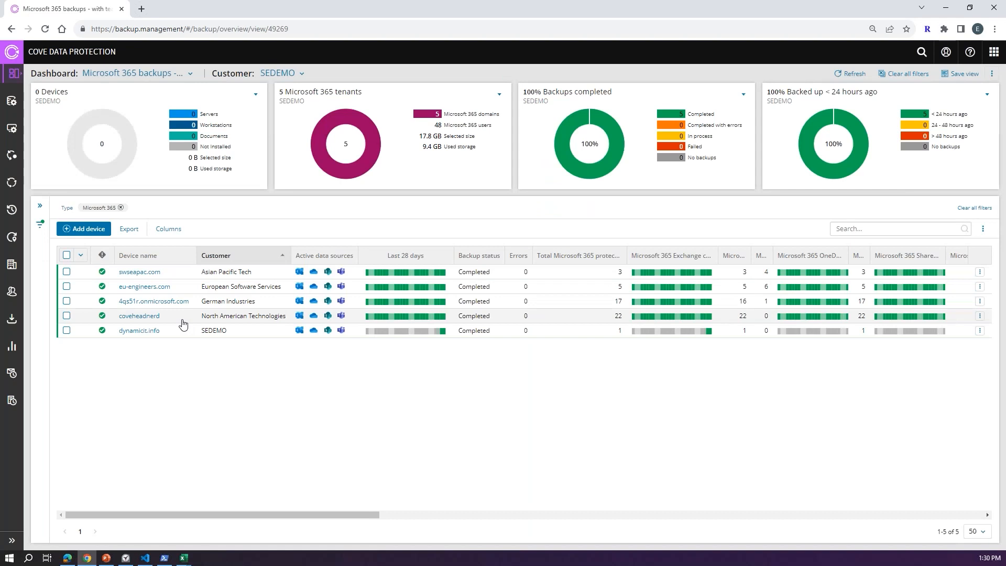
Step: Start adding a Microsoft 365 device for backup and select Latin American Experts as the customer
click(86, 230)
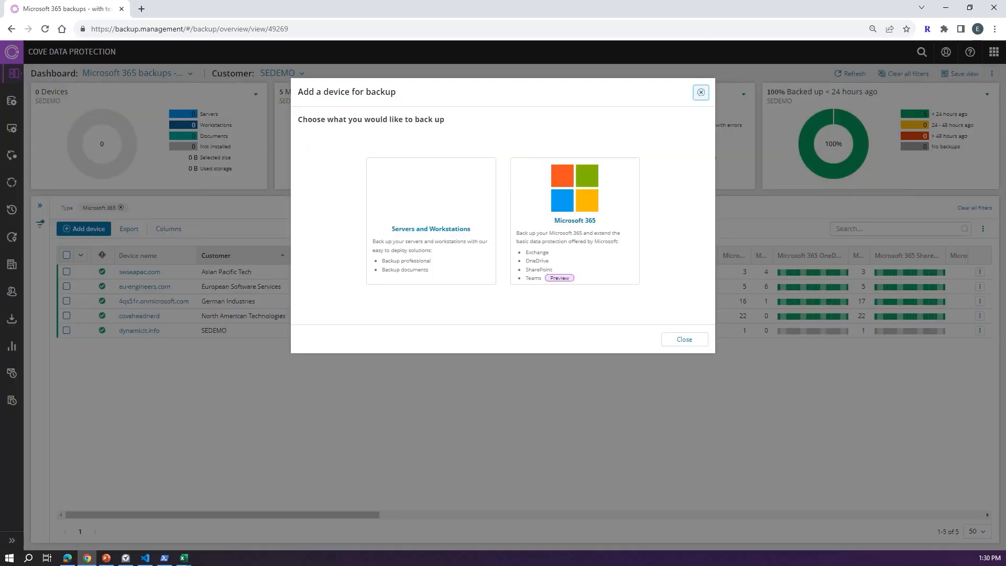
click(577, 204)
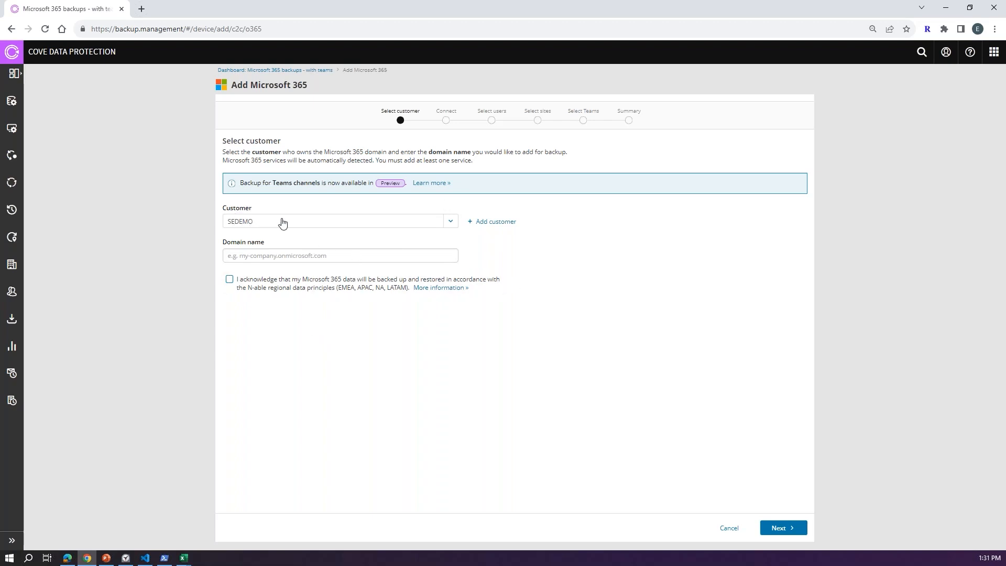
click(448, 221)
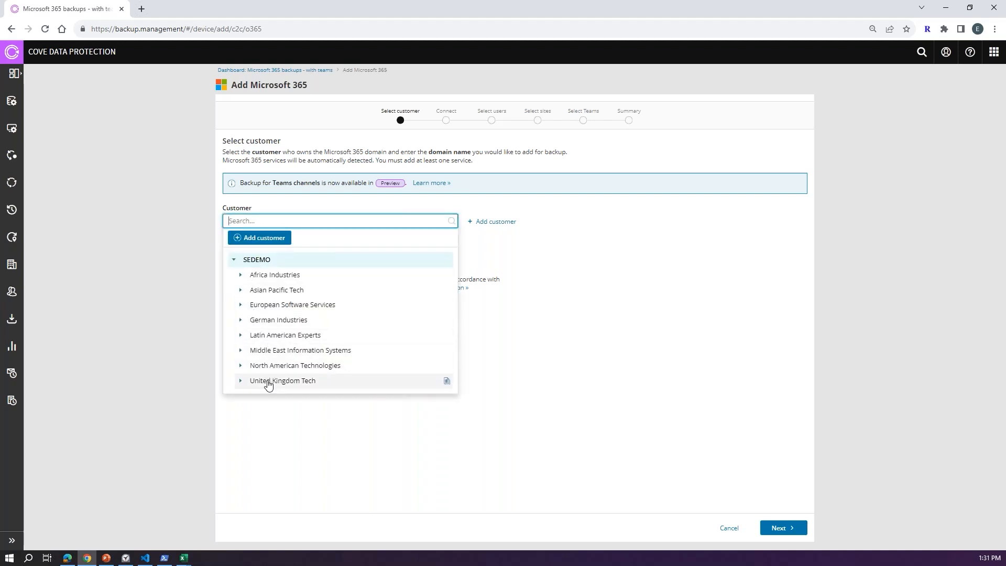
click(281, 342)
Step: Enter mytestdomainforbootcamps as the domain name and proceed to the connection stage
click(283, 259)
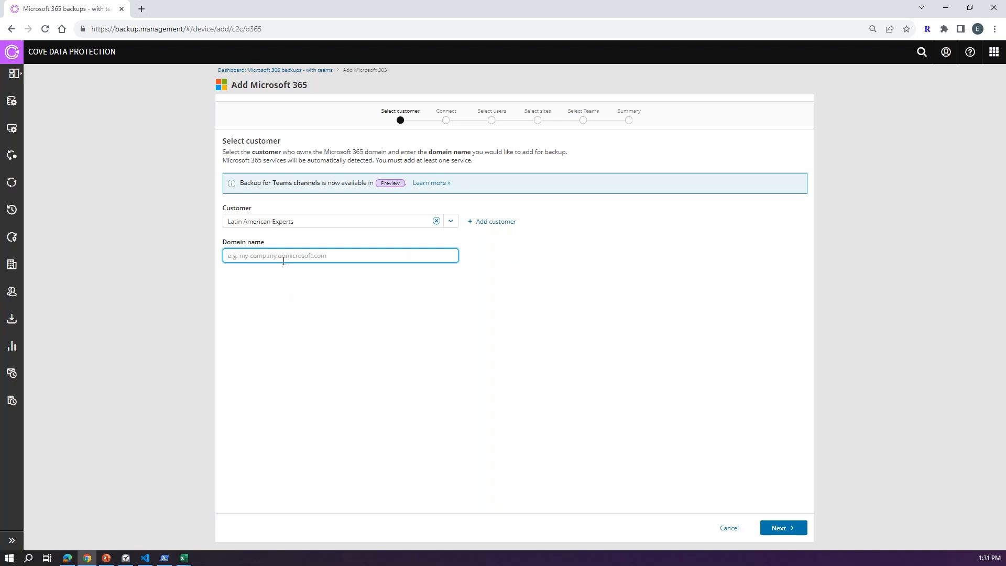
text(mytestdomain)
text(for boo)
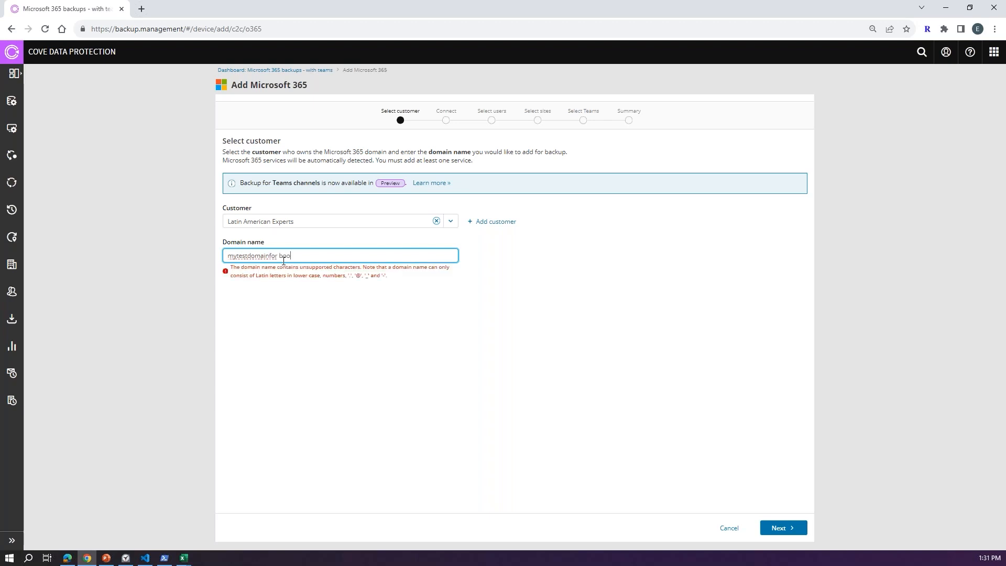
text(tcamp)
key(BackSpace)
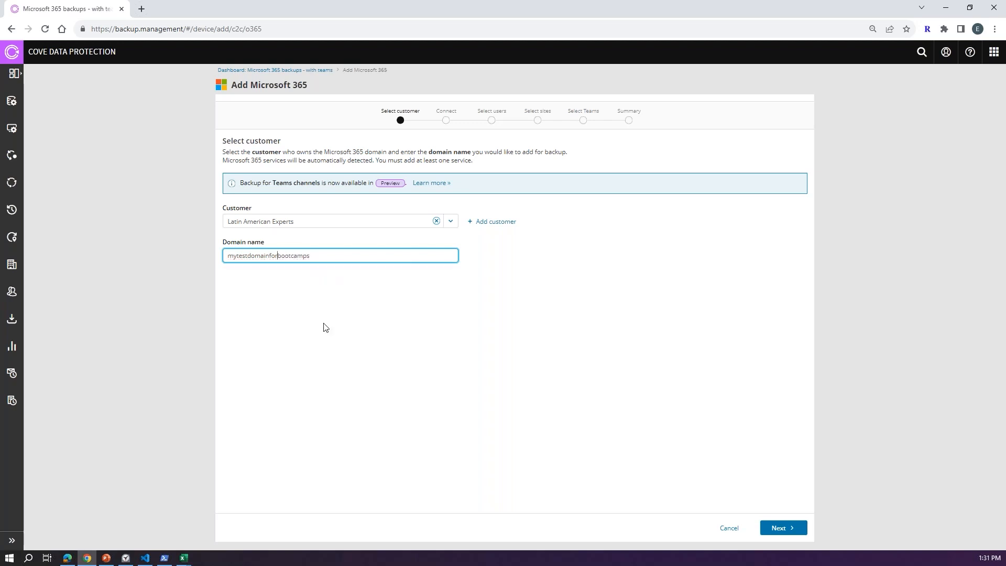
click(785, 529)
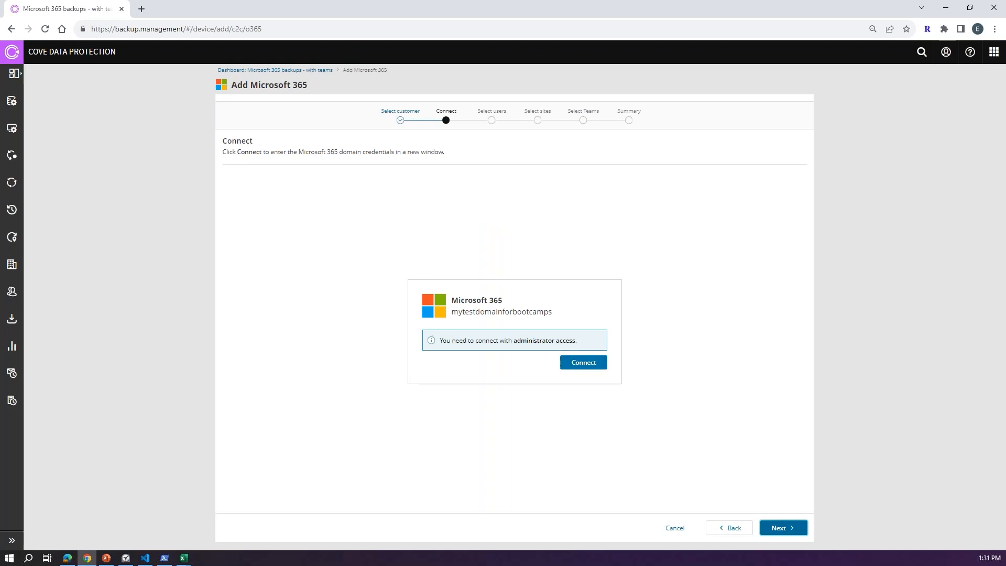
Step: Try to connect the domain with the Windows-connected onmicrosoft.com administrator account, reviewing and accepting the permissions requested for the organization
click(603, 363)
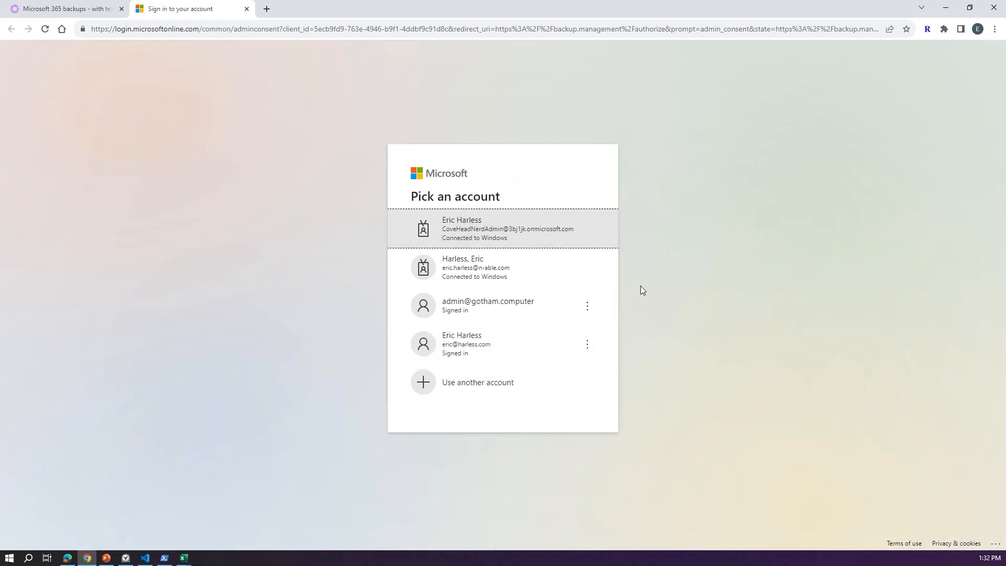
click(480, 234)
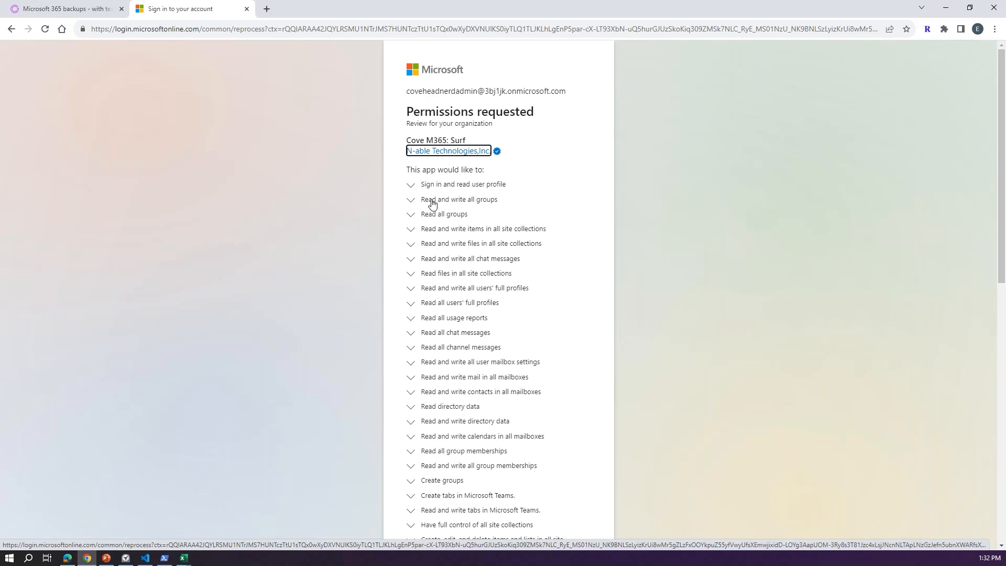
scroll(475, 285, down, 1)
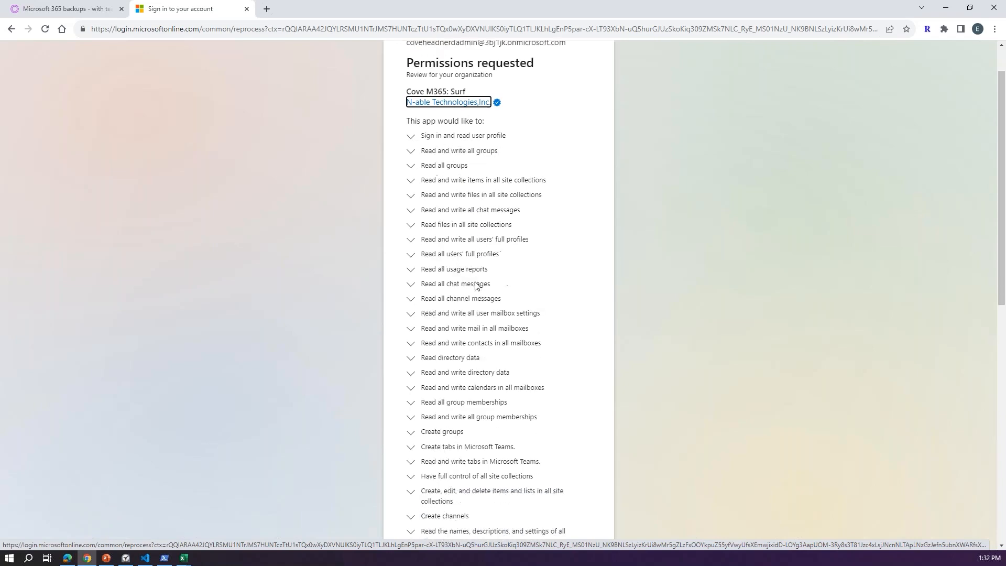
scroll(475, 285, down, 10)
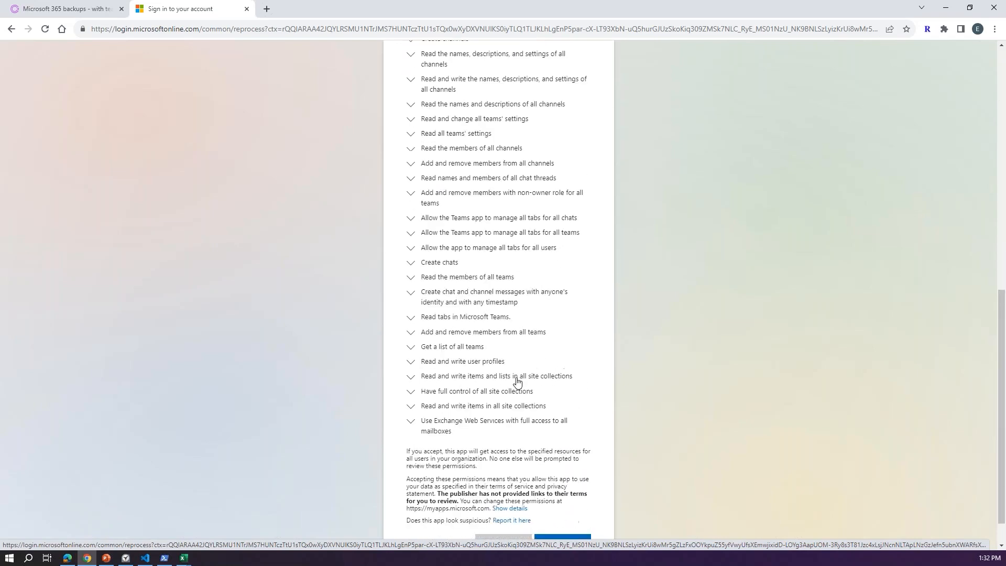
scroll(517, 382, down, 1)
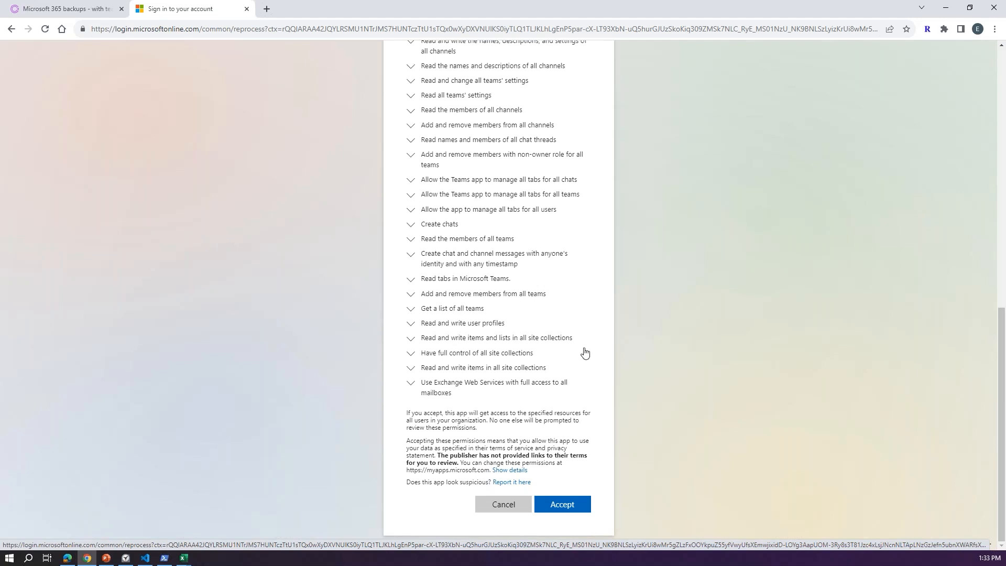
click(562, 504)
click(561, 506)
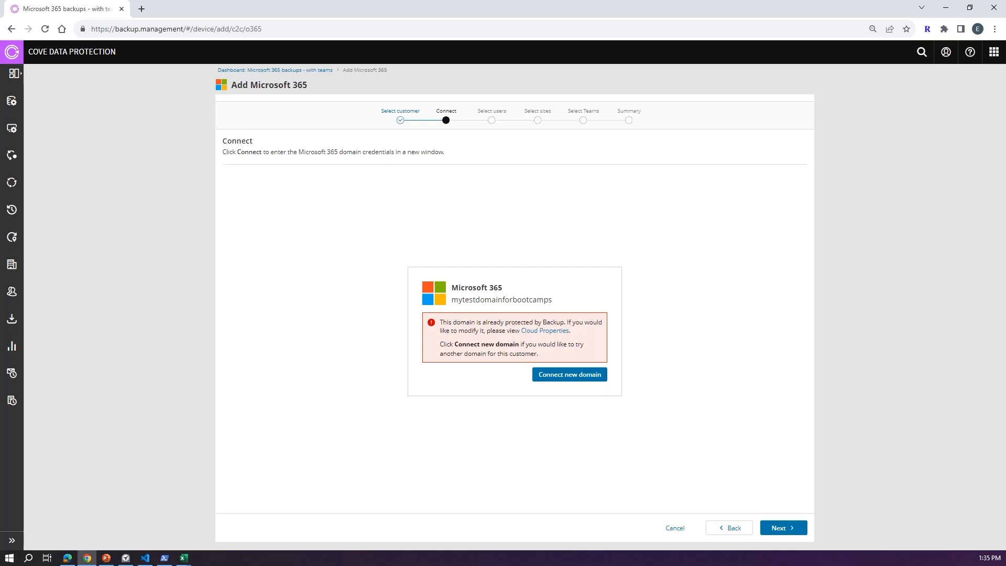
Step: Leave the Add Microsoft 365 wizard for the dashboard and clear the Latin American Experts customer filter
click(784, 530)
click(11, 54)
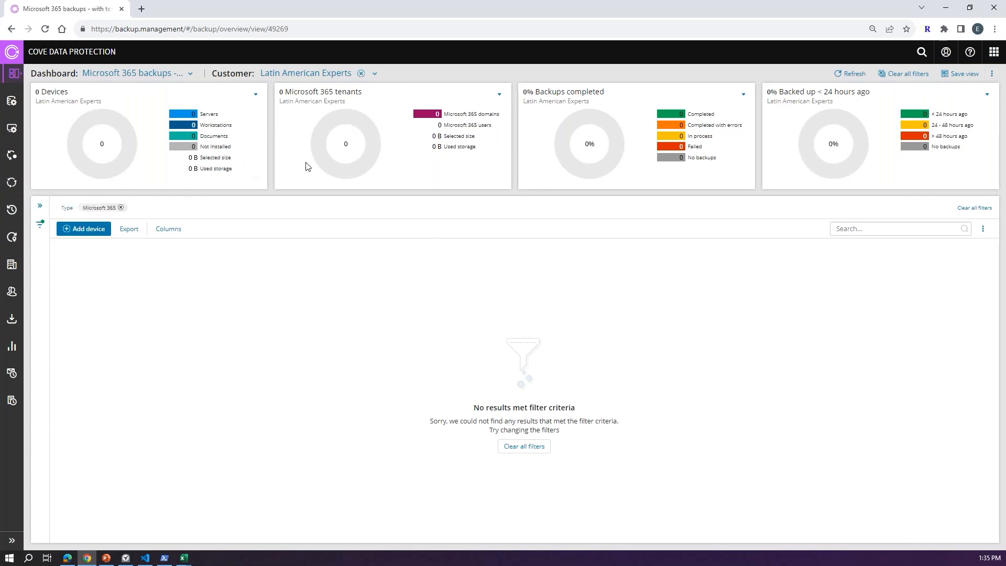
click(361, 73)
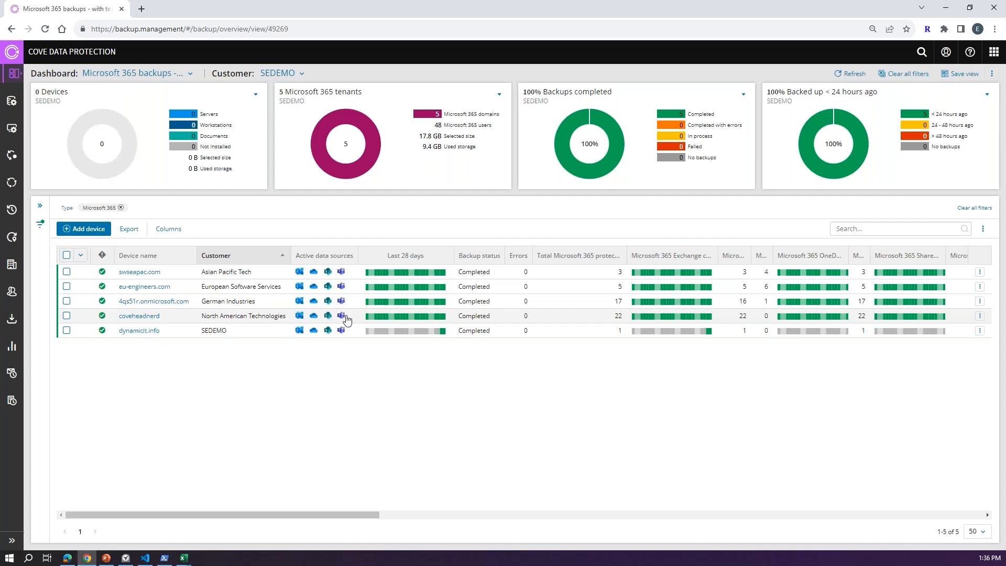
Step: Open the coveheadnerd tenant's overview and check its total protected users and data source details
click(156, 316)
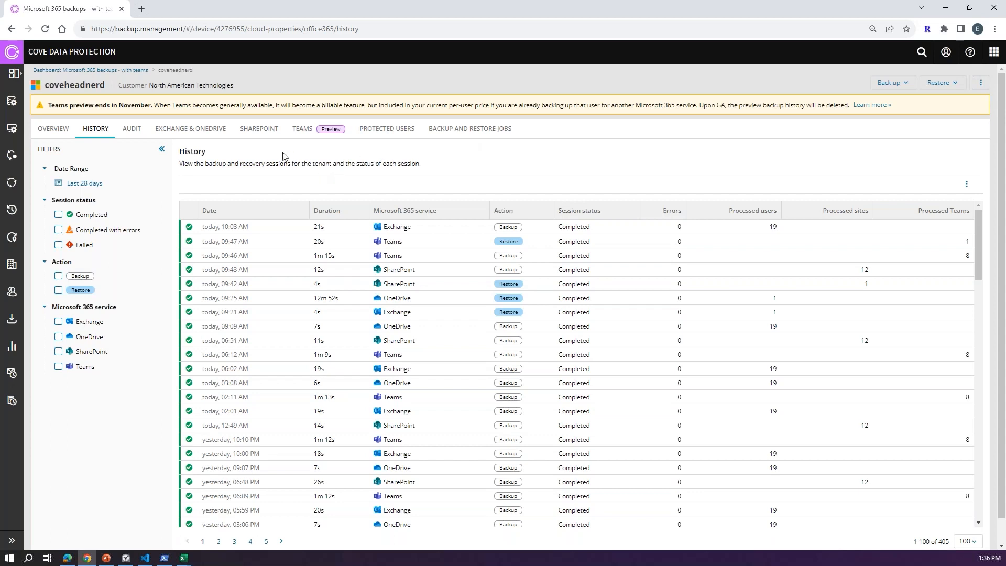
click(55, 132)
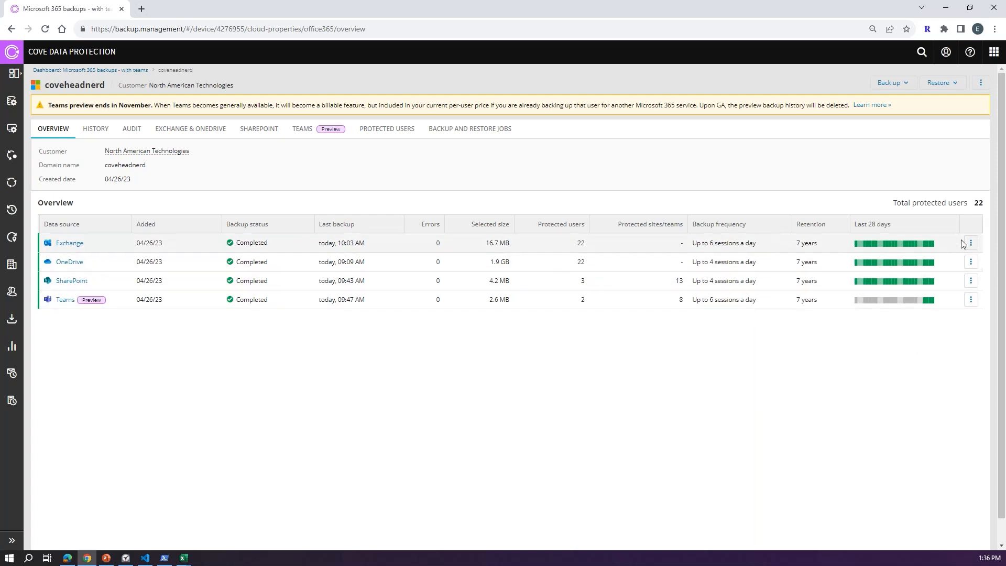
double_click(979, 203)
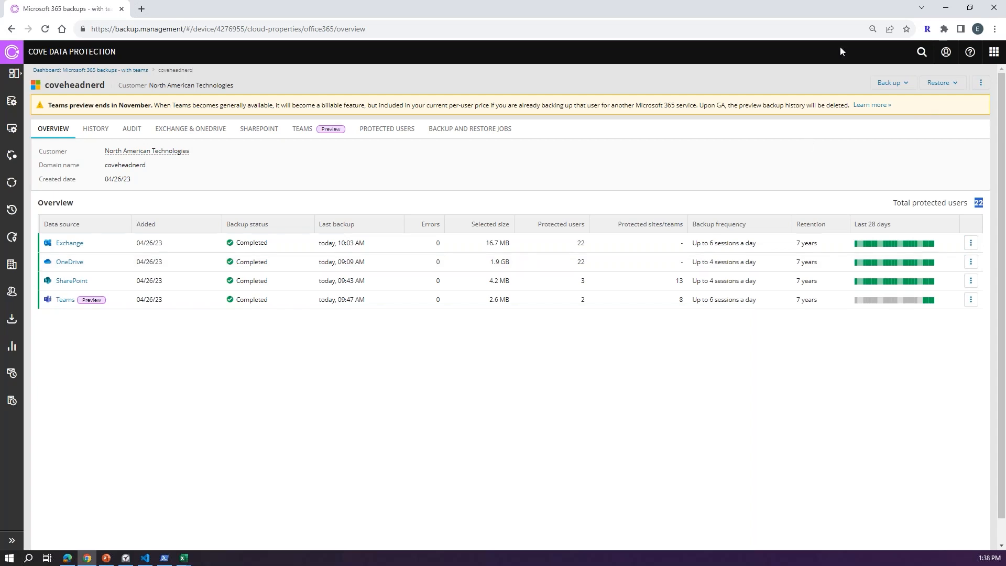
mouse_move(859, 244)
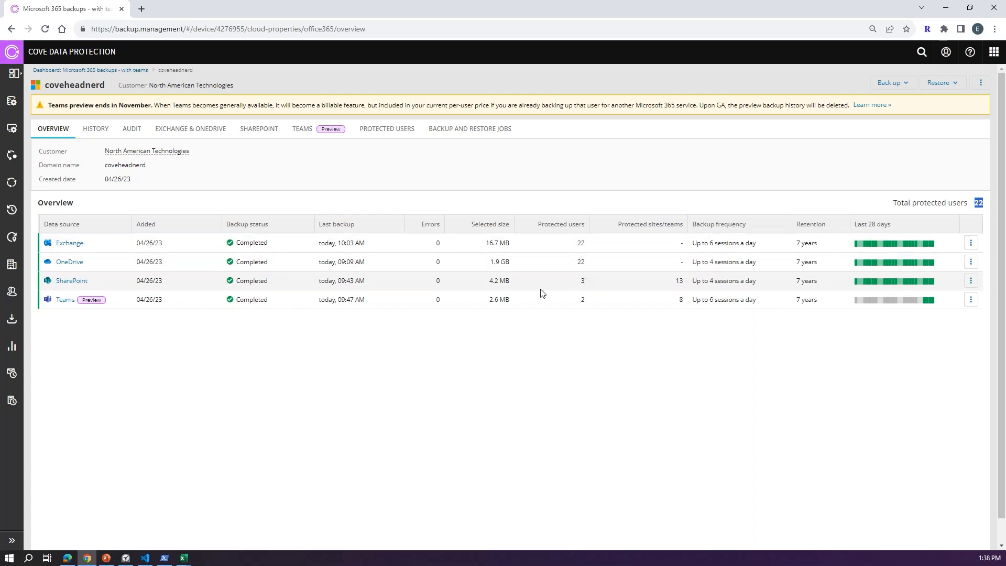
Step: Check the edit, backup, restore and delete actions available for the SharePoint and Exchange data sources without running any
click(970, 281)
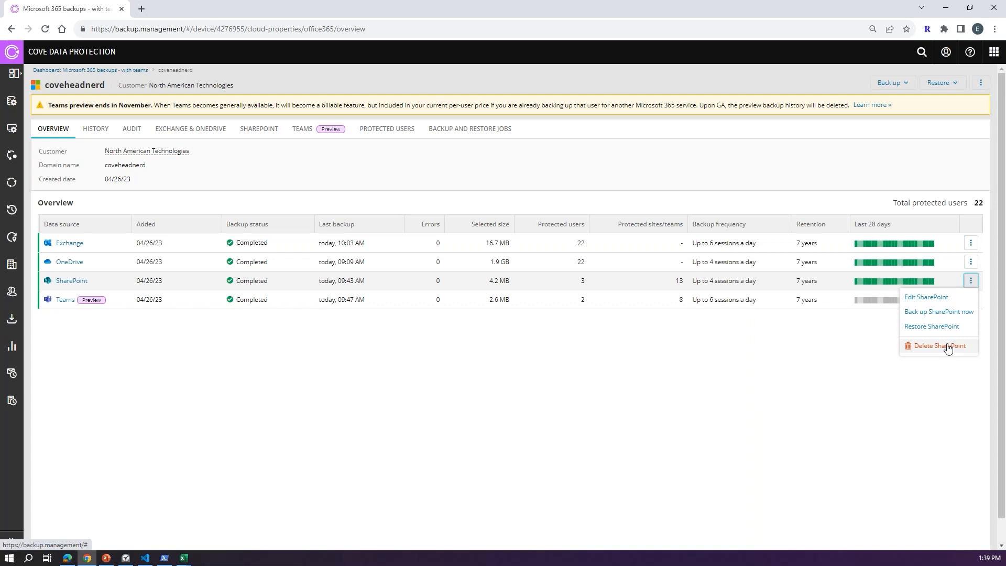
click(793, 498)
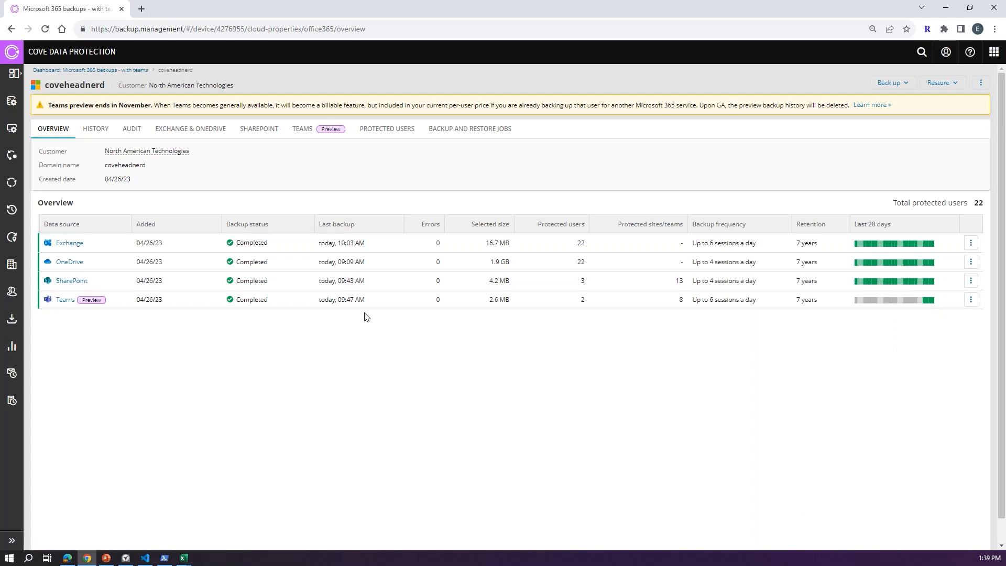
click(971, 243)
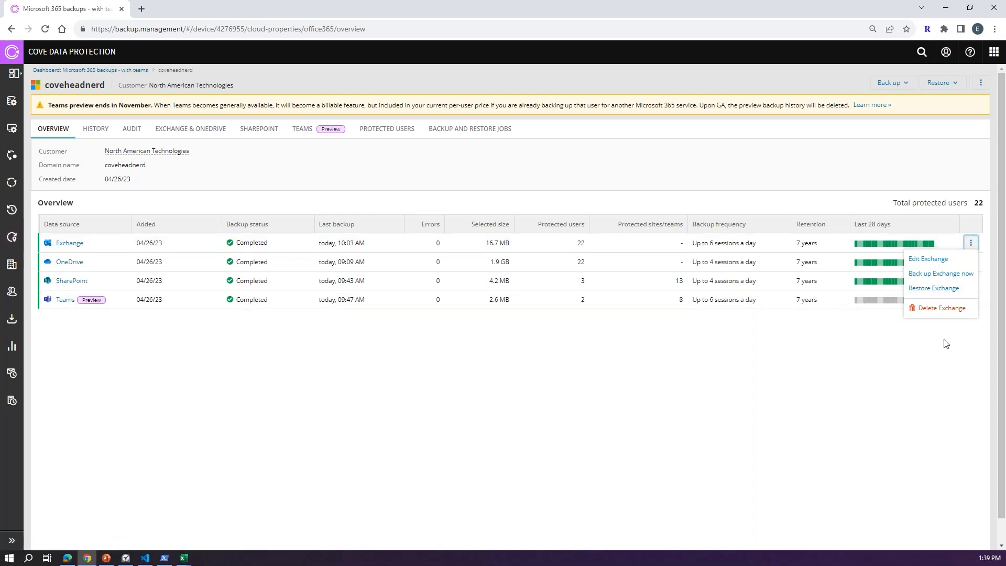
click(934, 406)
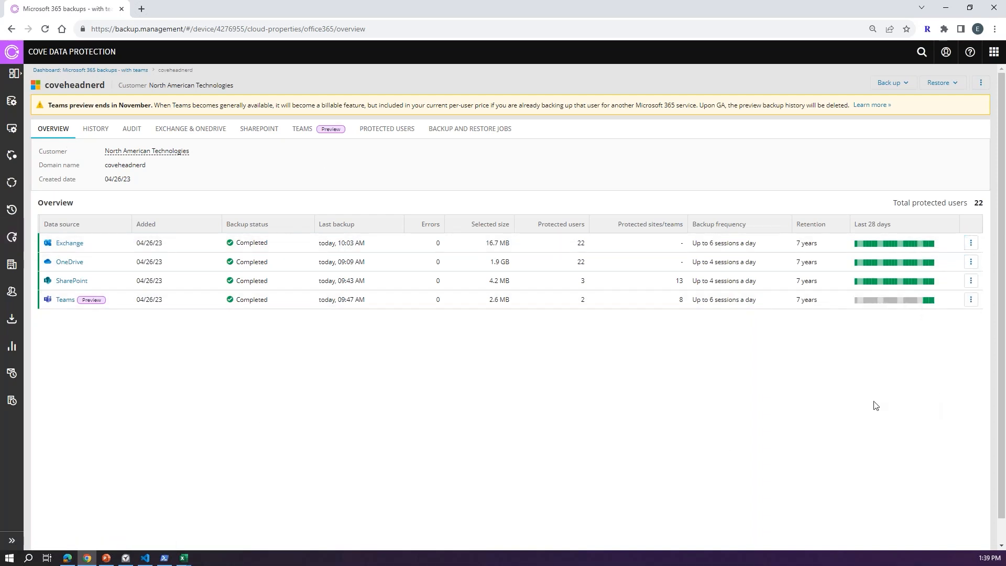
Step: Check the tenant-level backup, restore and domain deletion options without running any
click(904, 83)
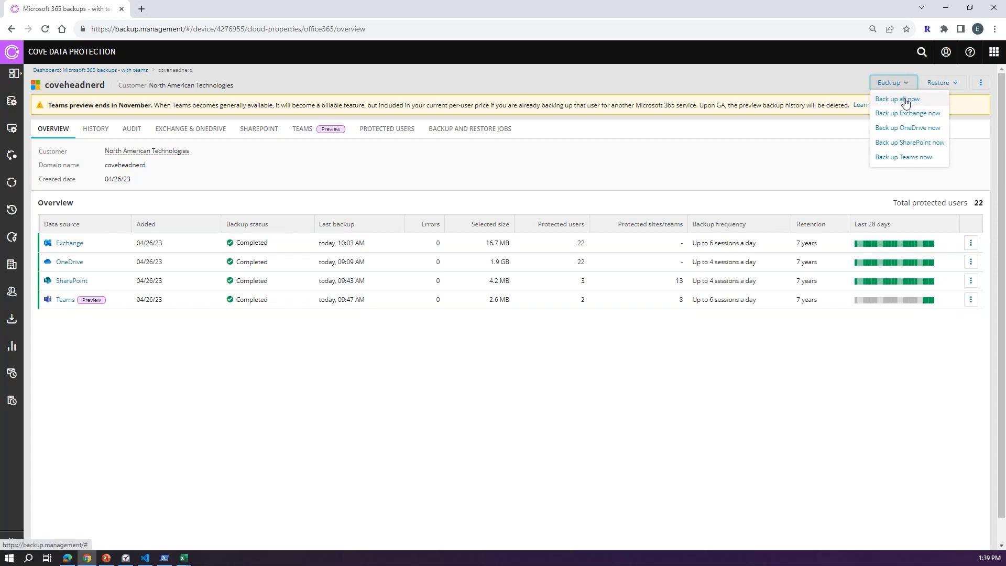
click(956, 87)
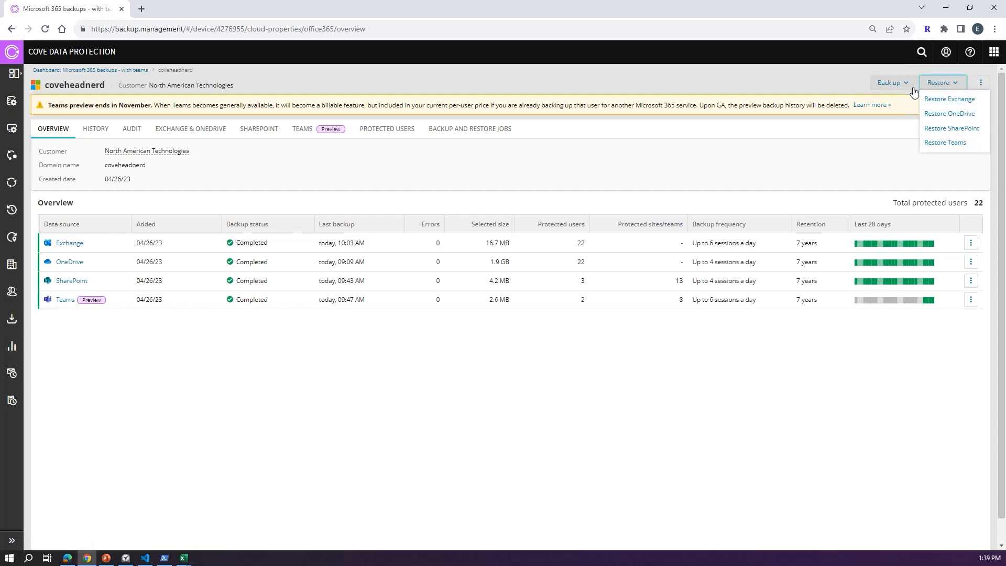
click(979, 84)
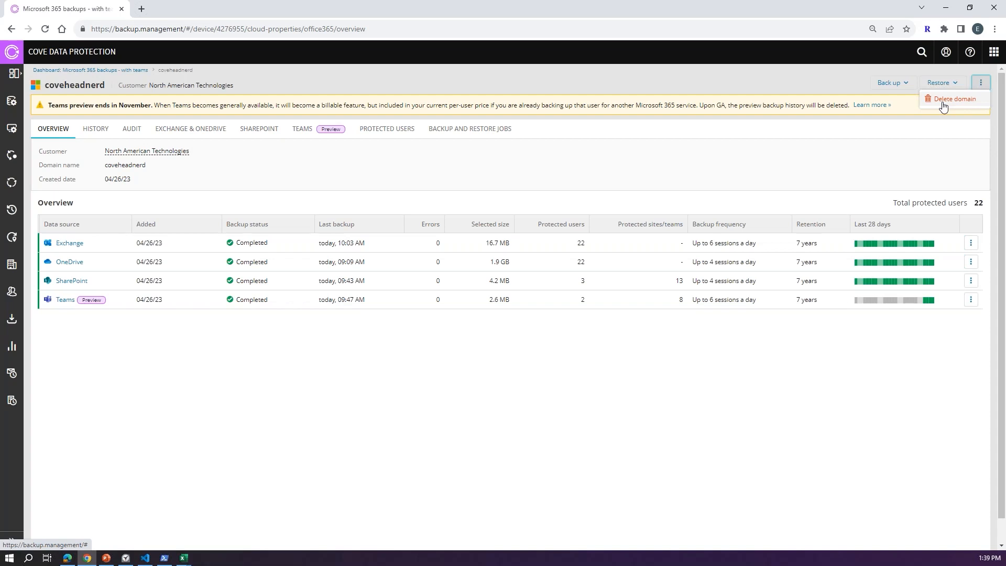
Step: Filter the tenant's session history to the date range 01 Jan 2023 to 26 Oct 2023 and browse the listed sessions
click(100, 128)
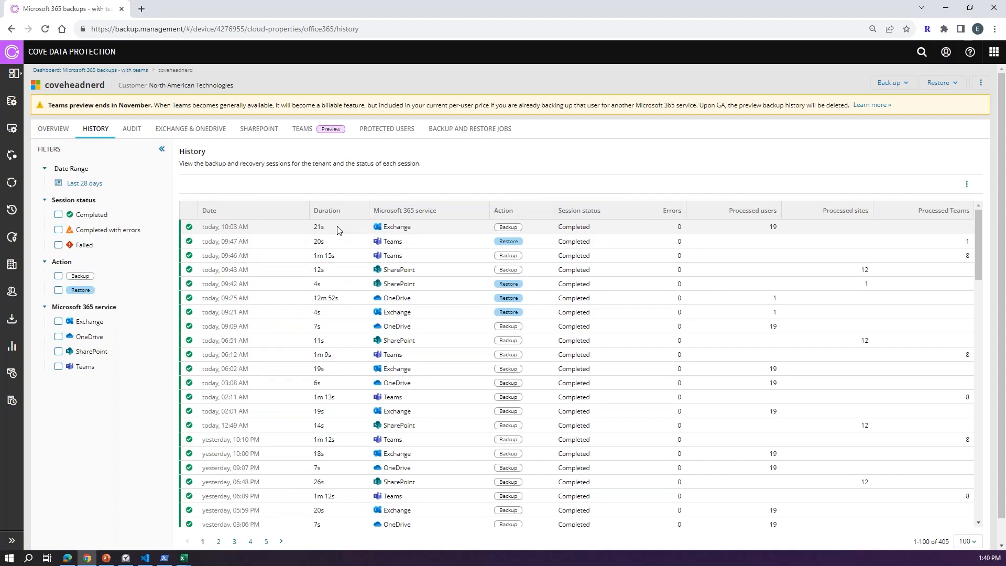
scroll(795, 451, down, 3)
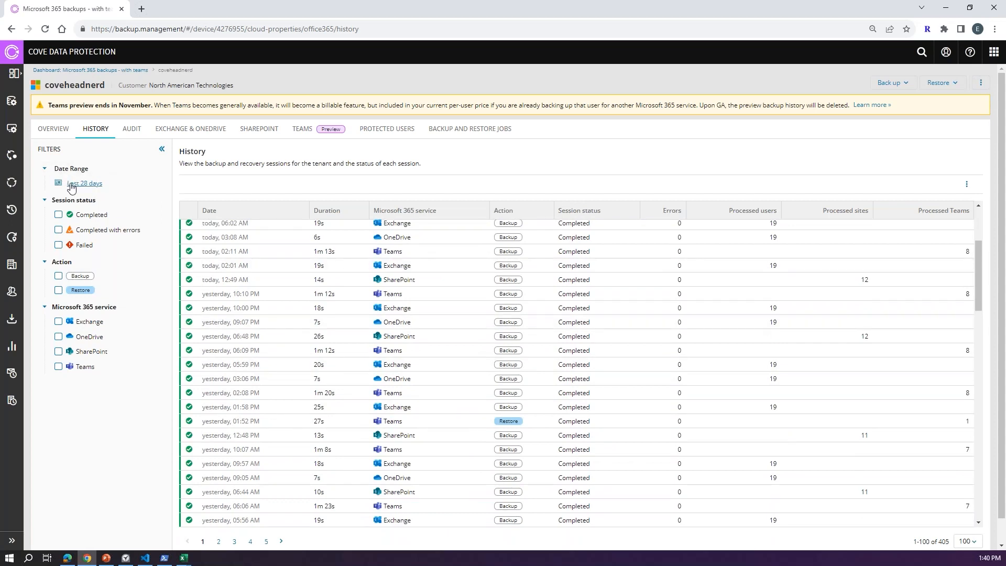
click(72, 184)
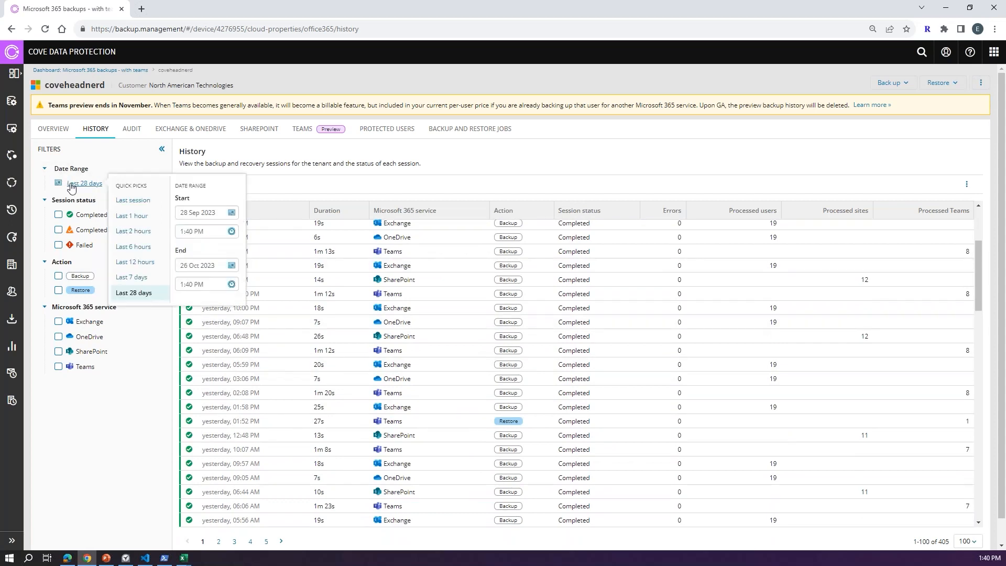
click(231, 213)
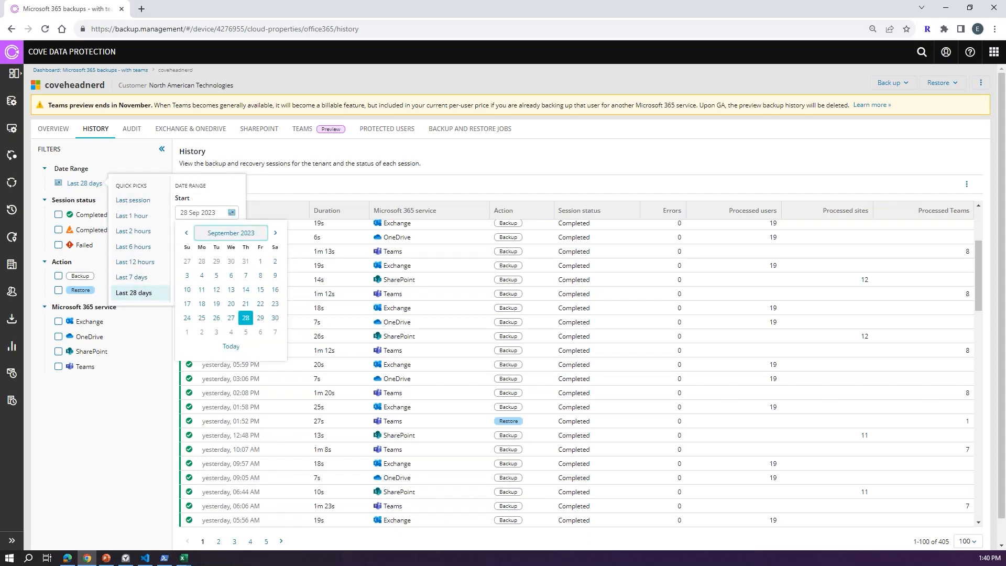
click(212, 233)
click(196, 252)
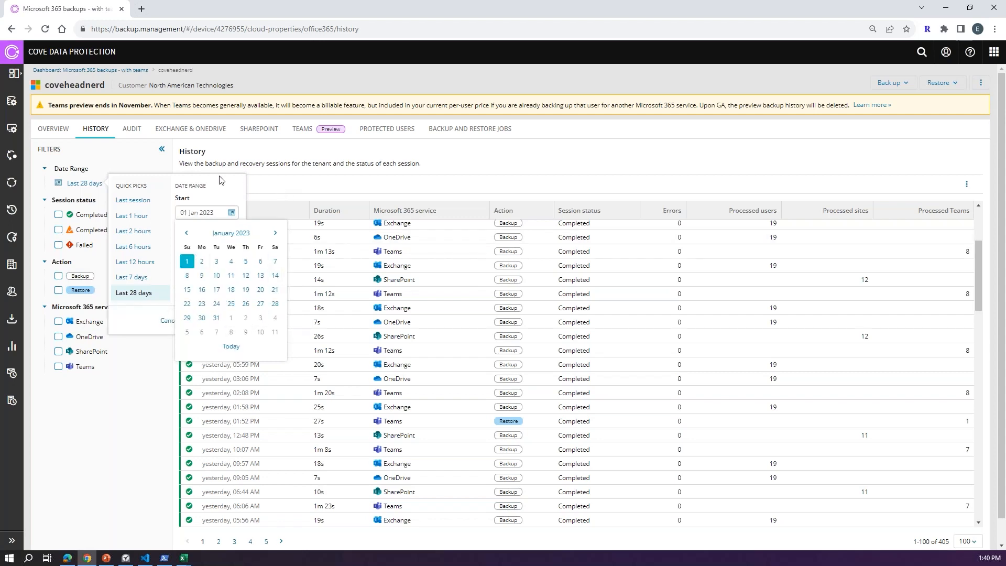
click(187, 261)
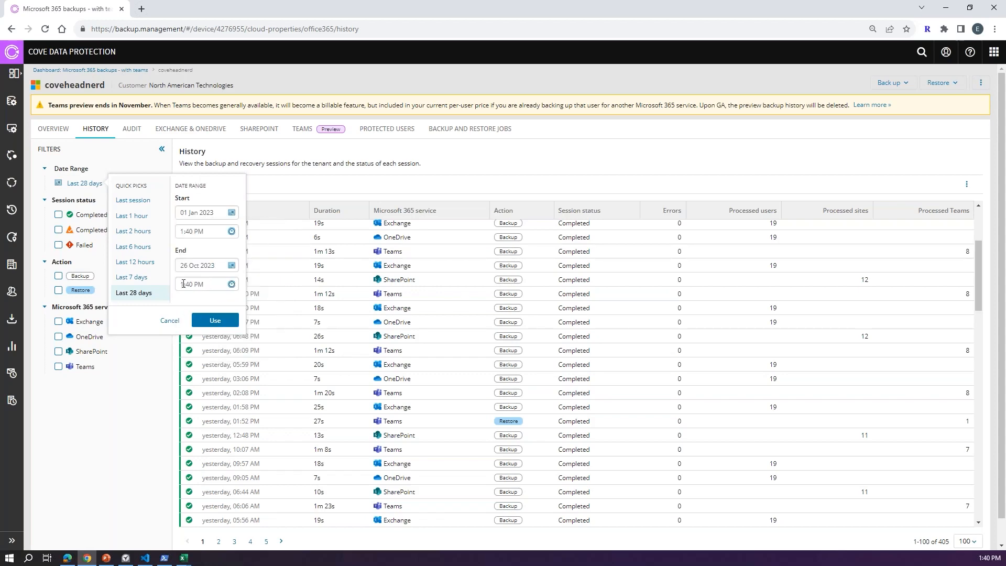
click(212, 320)
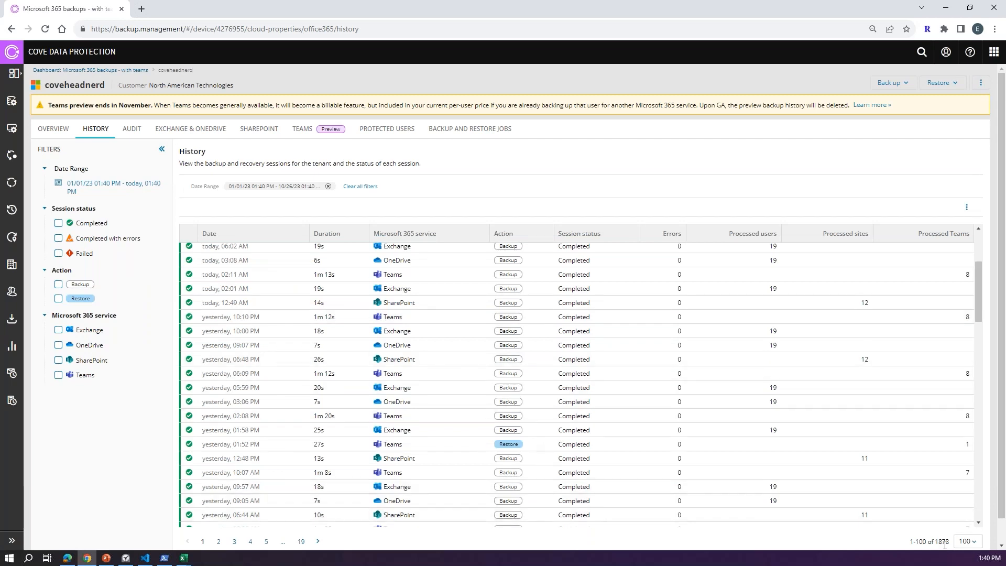
scroll(441, 390, down, 7)
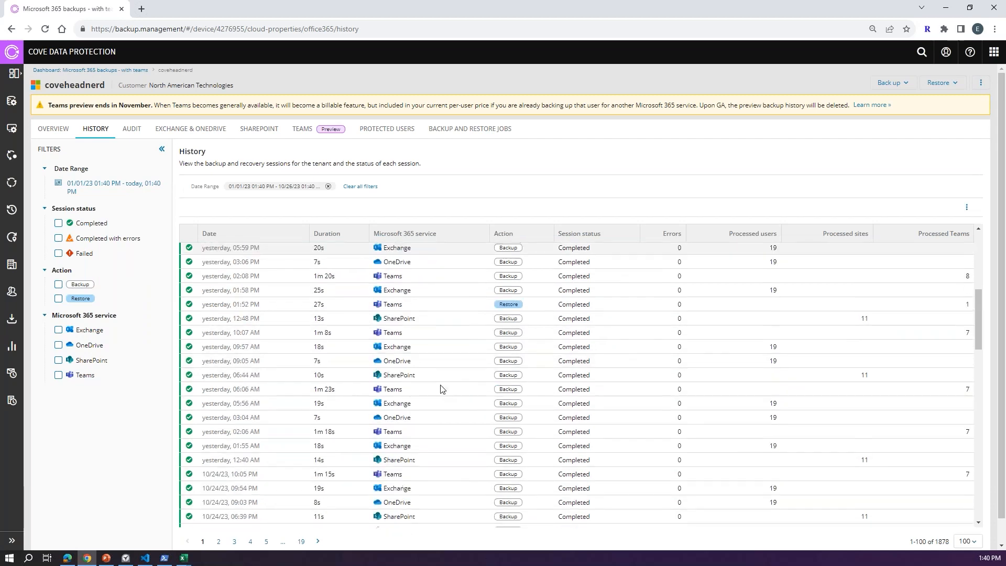
scroll(440, 390, up, 7)
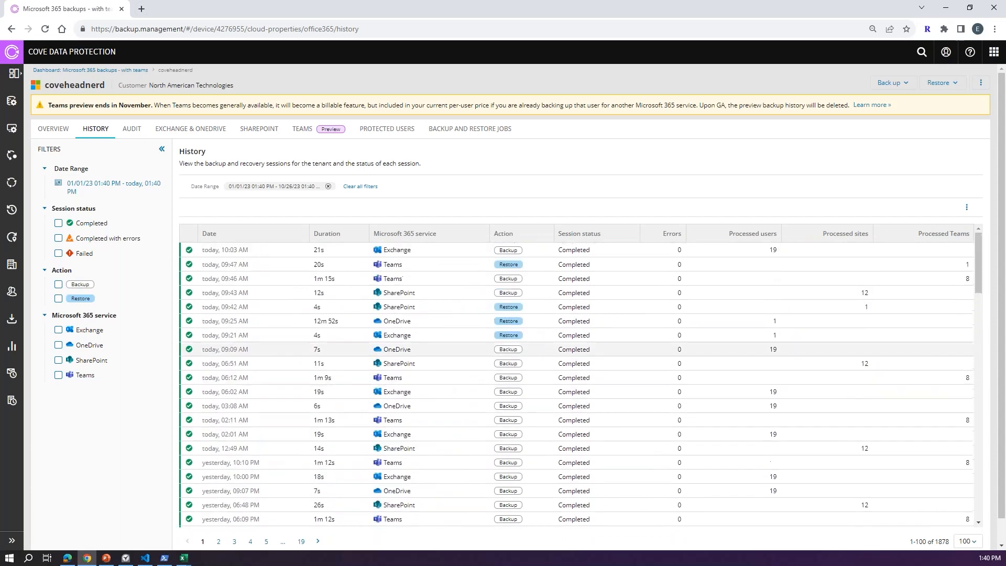
Step: Check the tenant's session history for Teams restore sessions, and clear the service and action filters
click(59, 299)
click(59, 299)
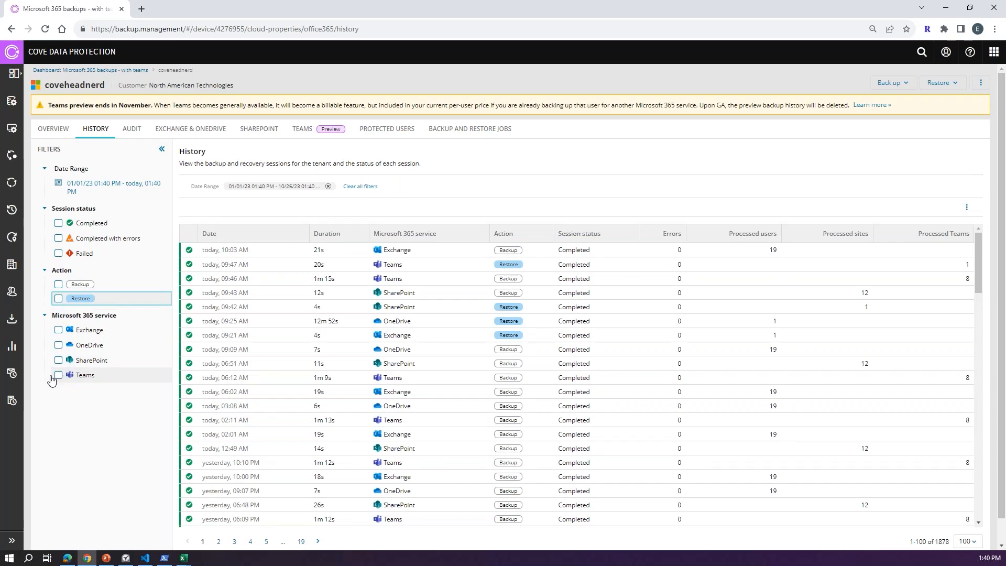
click(58, 374)
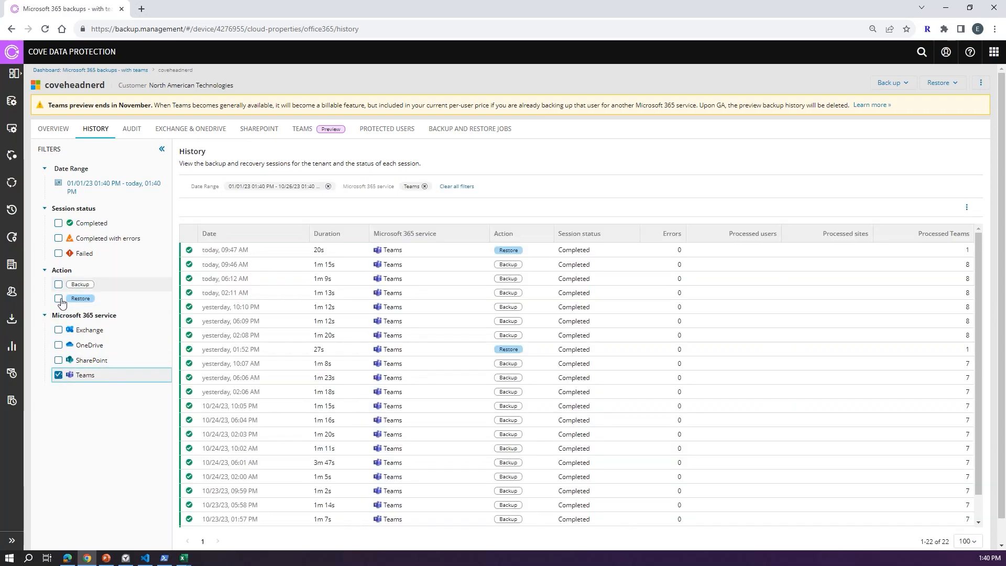
click(58, 298)
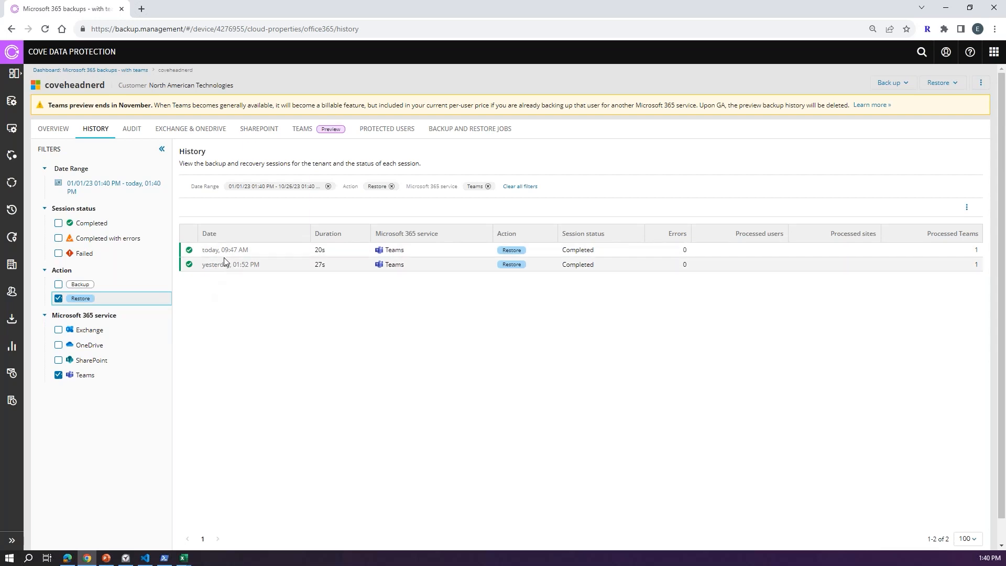
click(58, 299)
click(58, 374)
Step: Check the session history for the statuses Failed and Completed with errors, and clear both status filters
click(59, 253)
click(58, 239)
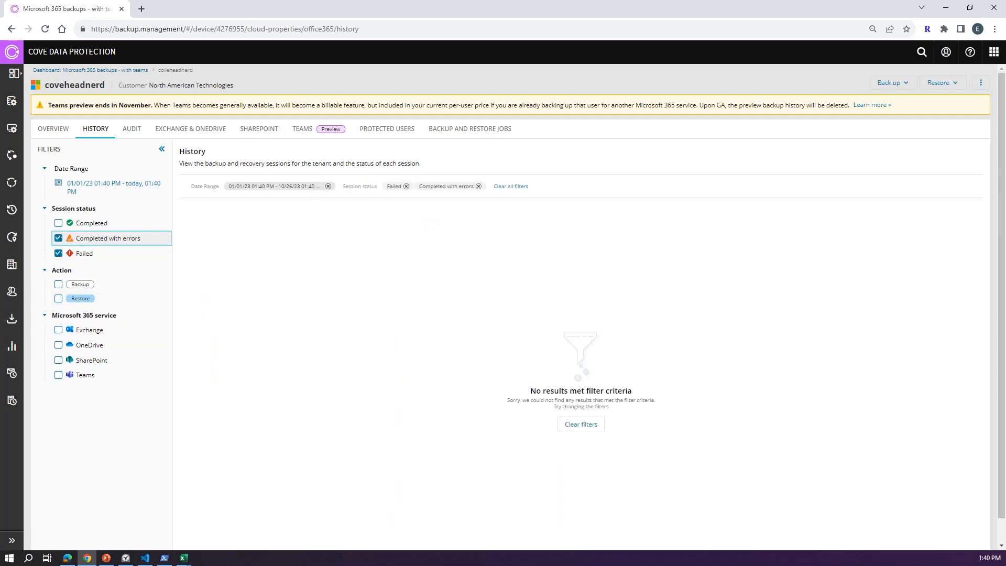
scroll(68, 235, down, 1)
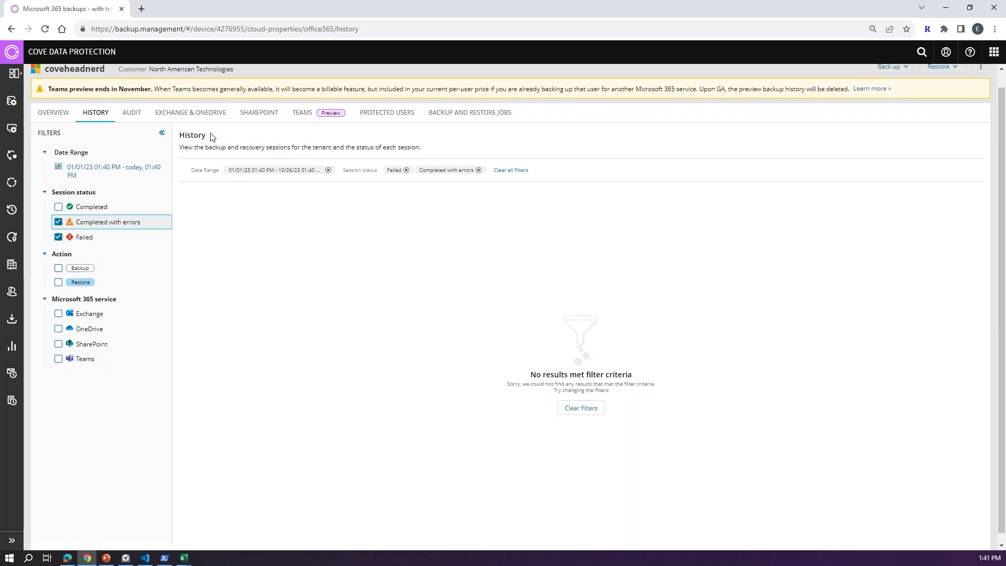
click(58, 222)
click(59, 237)
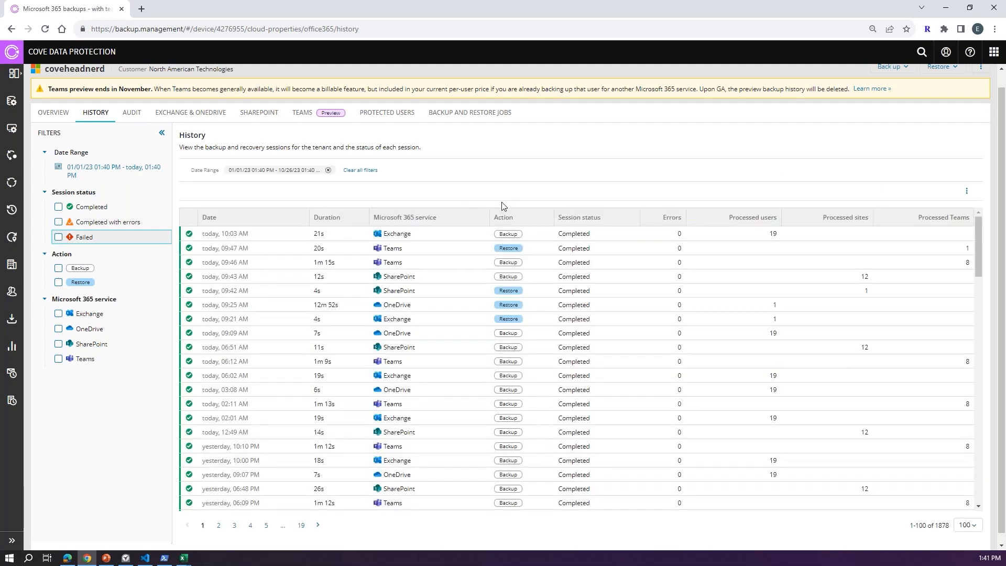
scroll(719, 192, up, 1)
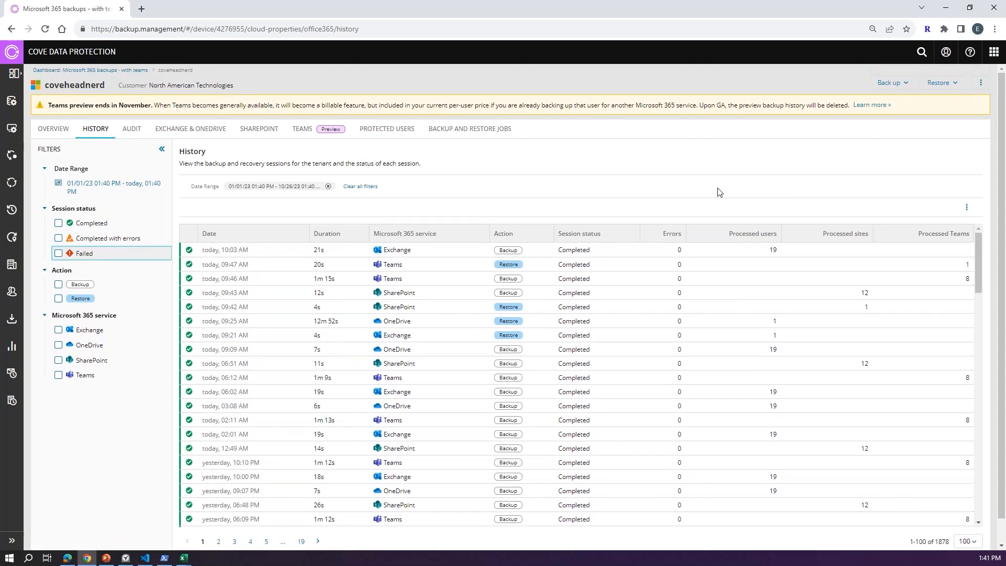
Step: Set the history table's row height to Tiny and browse the listed sessions
click(967, 207)
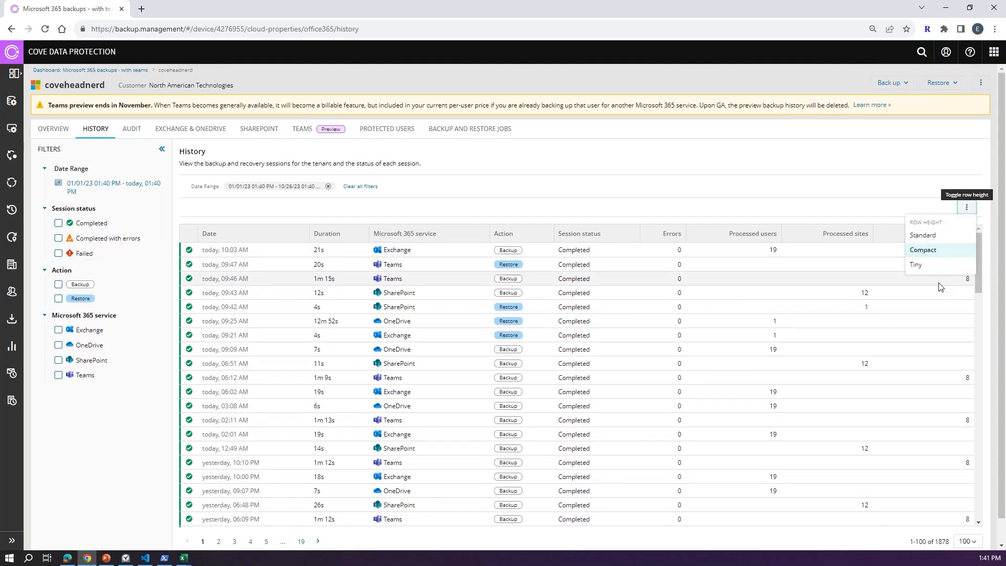
click(918, 268)
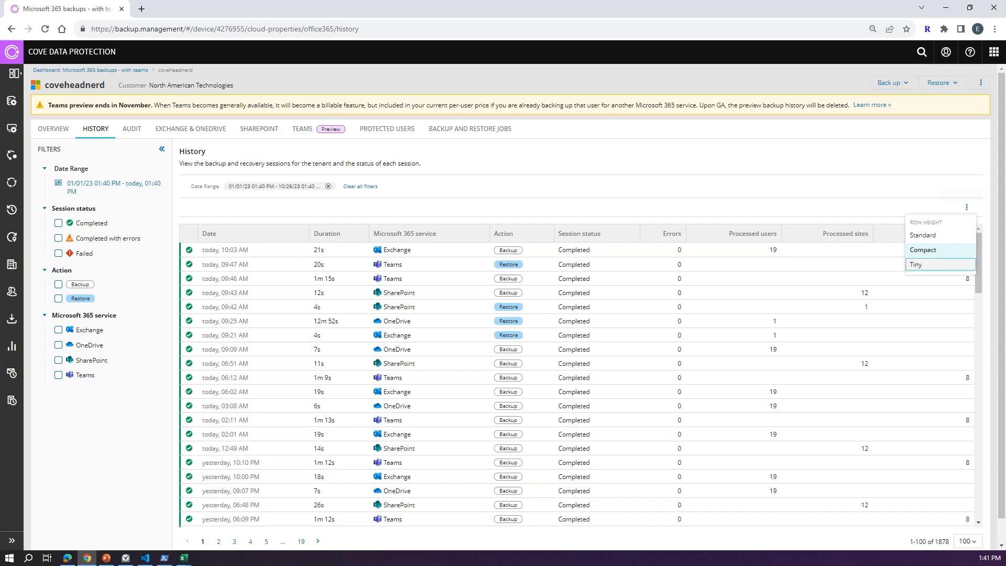
scroll(605, 389, down, 3)
scroll(606, 389, down, 5)
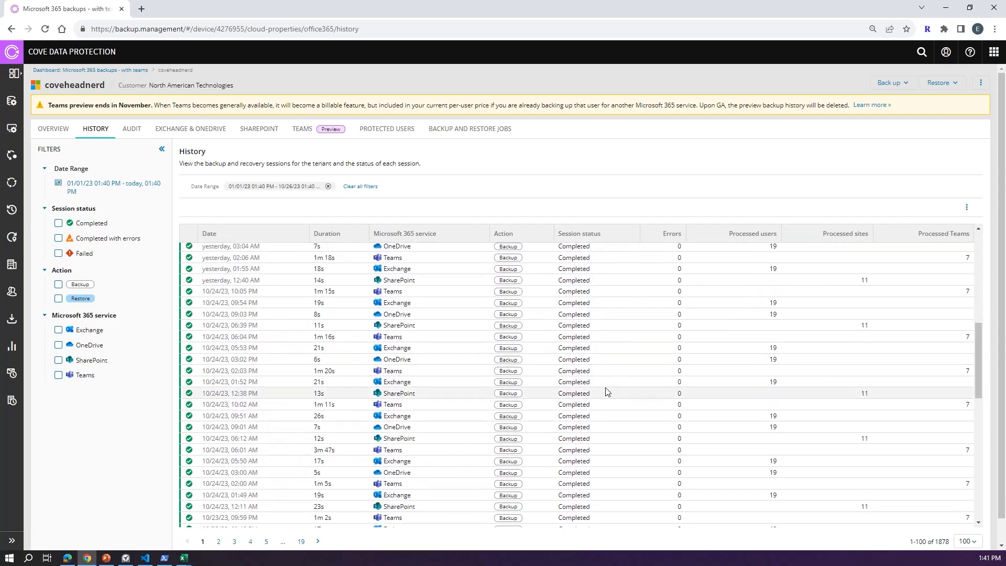
scroll(605, 370, up, 7)
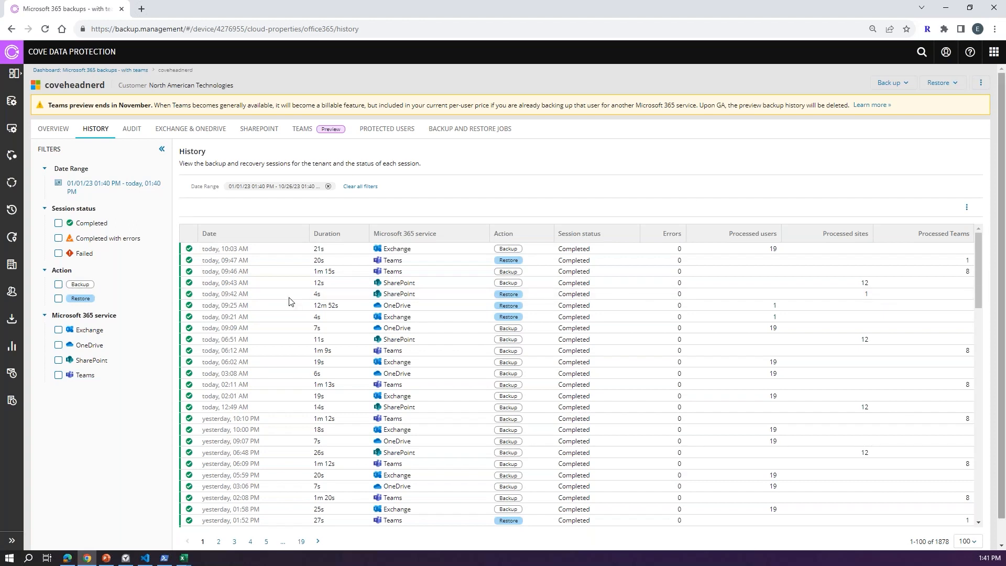
Step: Filter the tenant's audit log to the date range 01 Jan 2023 to 26 Oct 2023
click(139, 131)
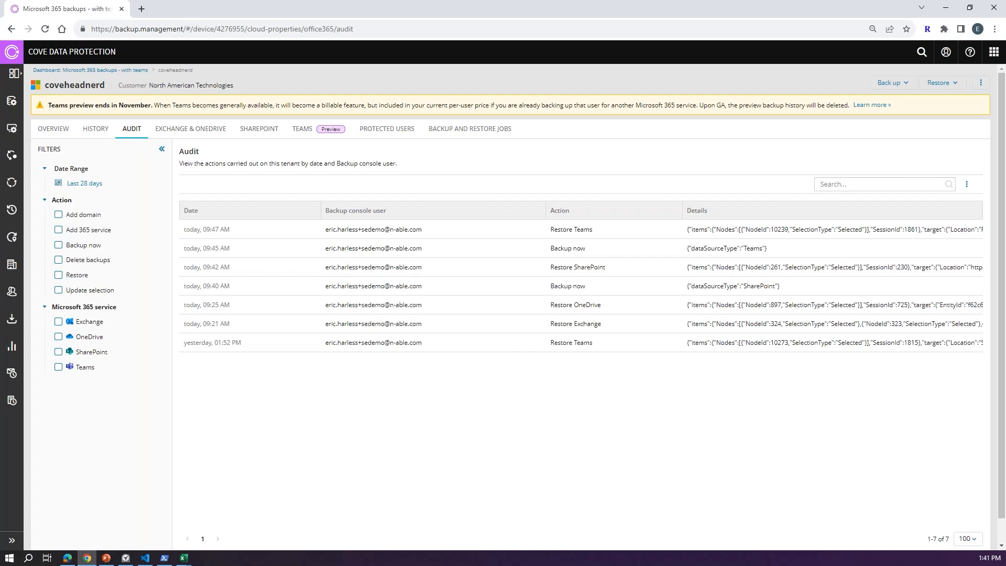
click(82, 186)
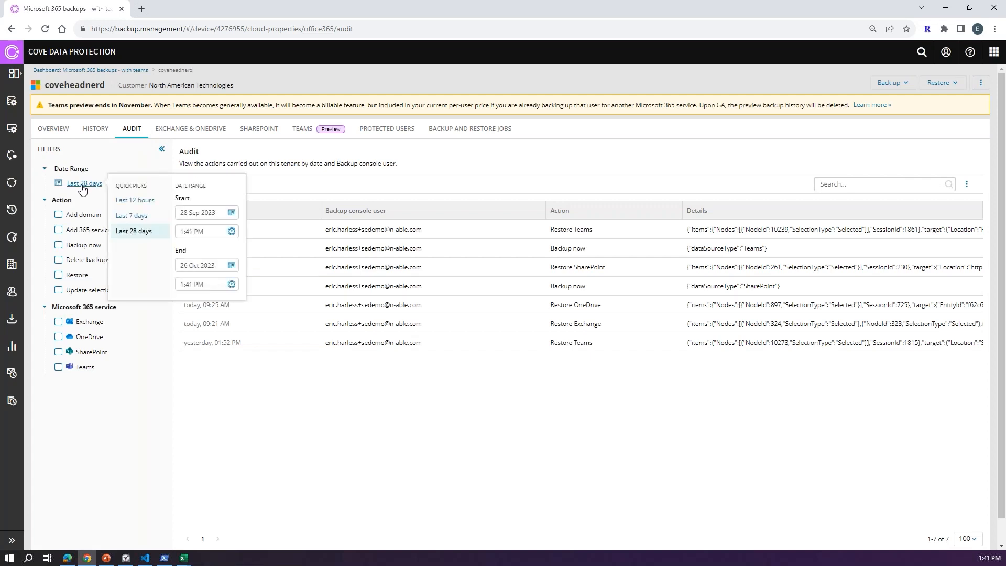
click(203, 213)
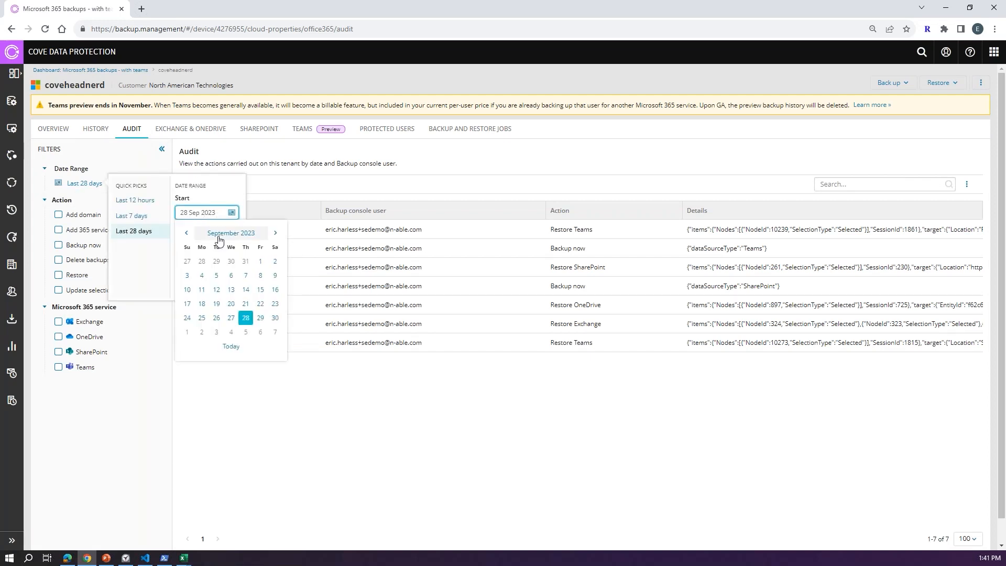
click(219, 234)
click(198, 251)
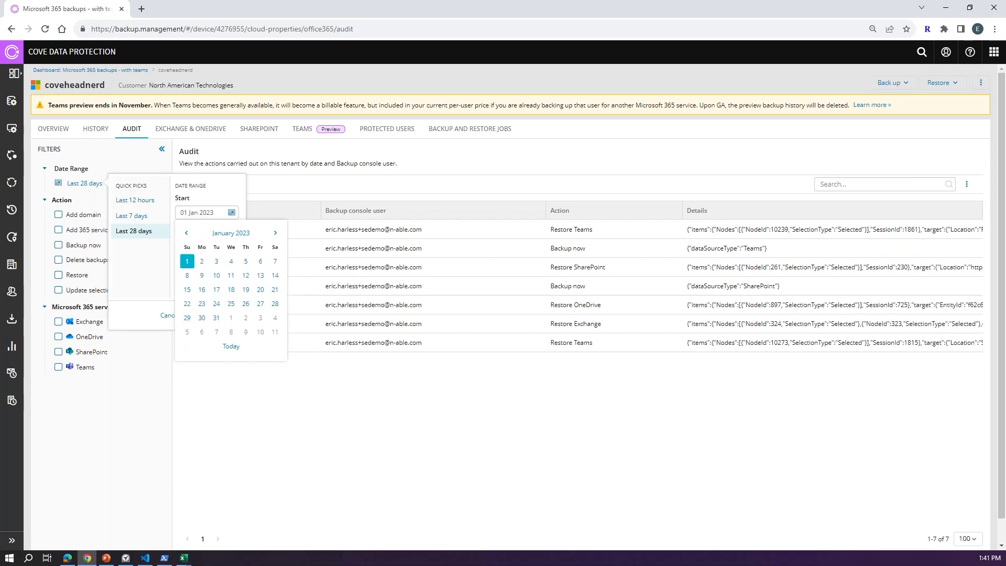
click(188, 262)
click(213, 316)
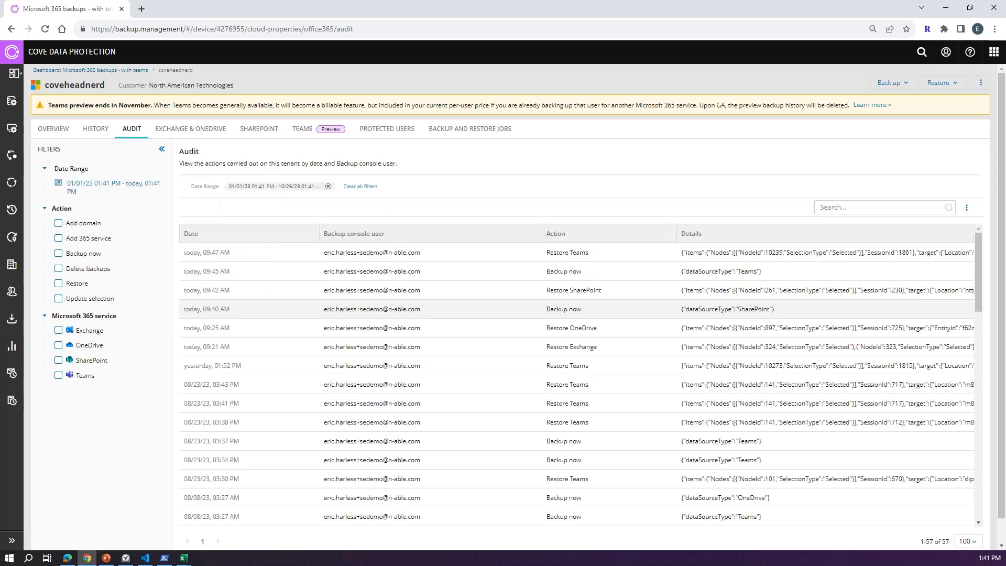
Step: Examine the audit entries from the oldest upwards, including their console users, actions and Backup now and Update Settings details
scroll(862, 478, down, 15)
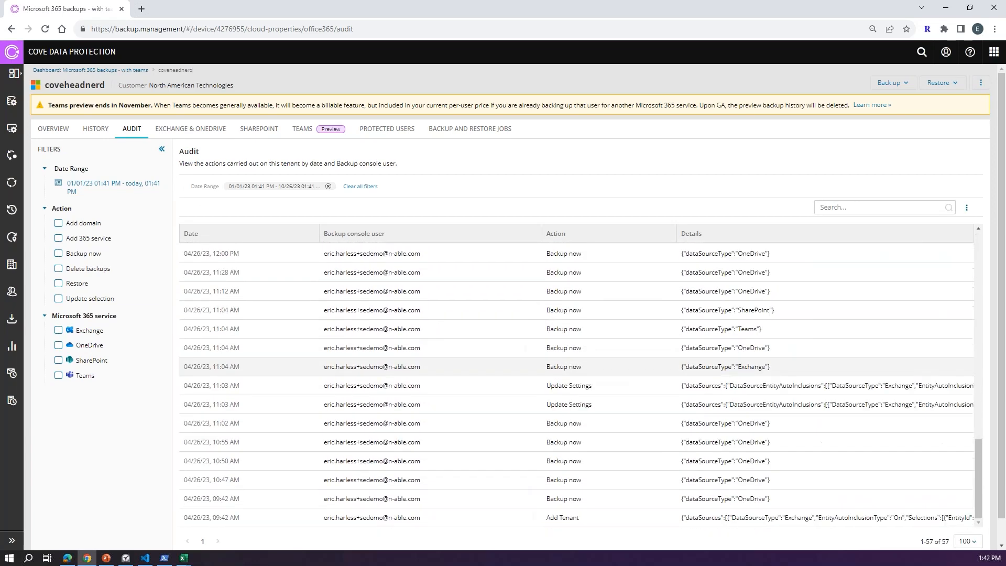
scroll(905, 480, down, 2)
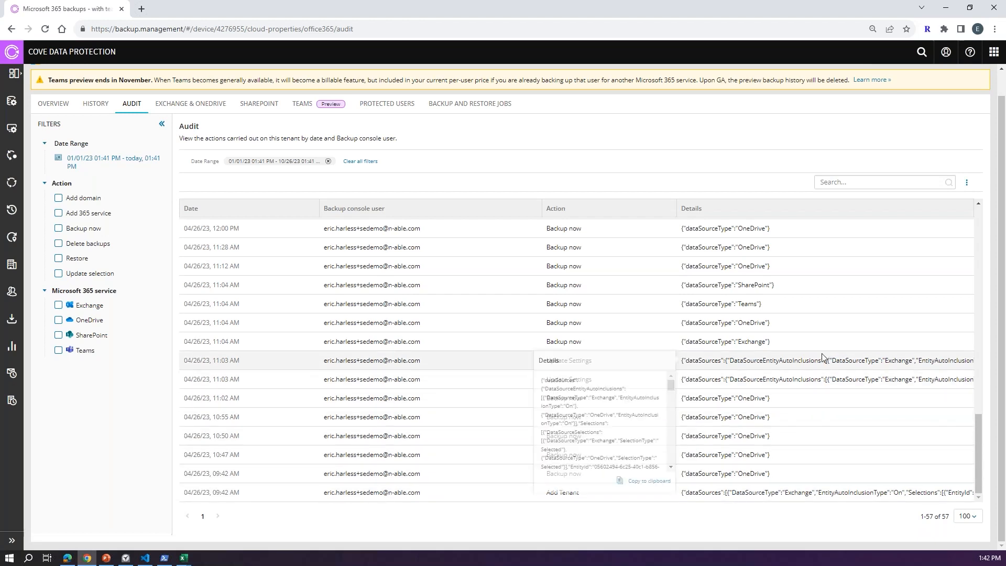
mouse_move(822, 359)
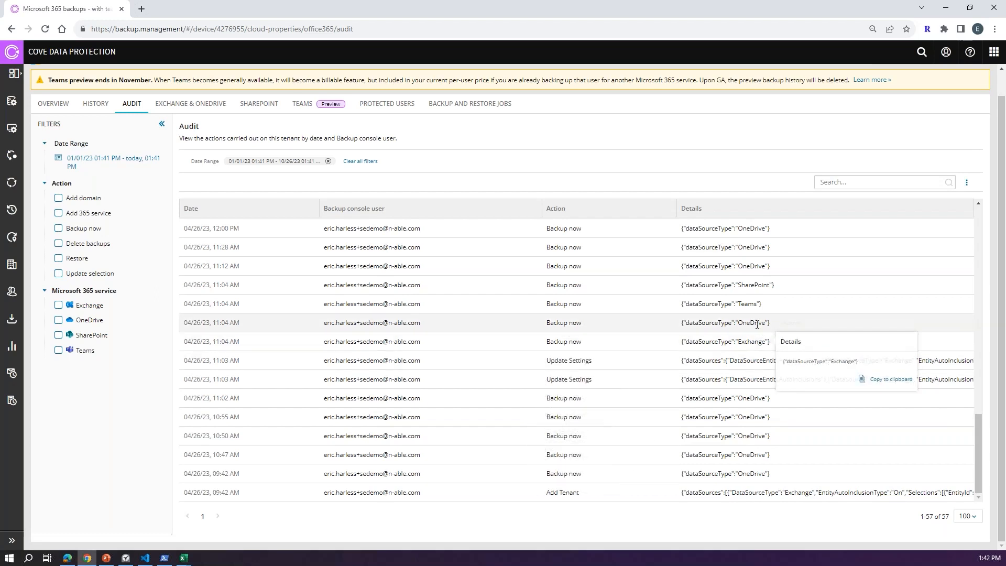
mouse_move(752, 283)
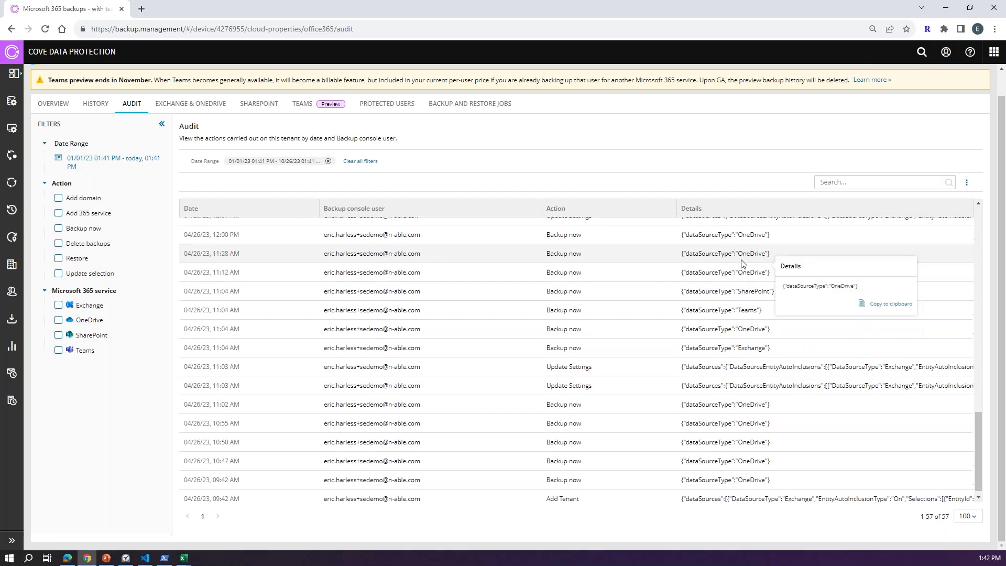
scroll(744, 263, up, 2)
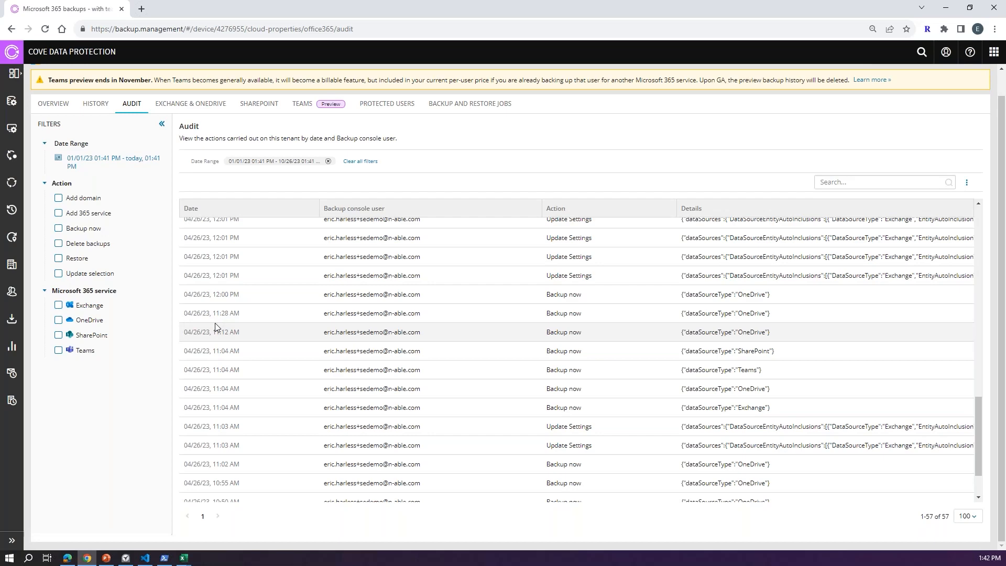
scroll(620, 448, up, 3)
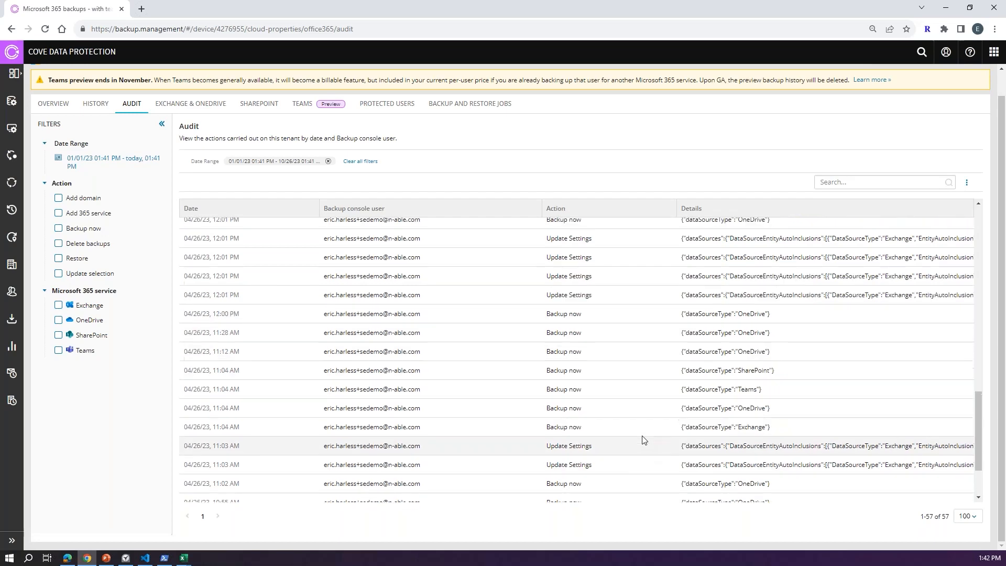
scroll(665, 395, up, 3)
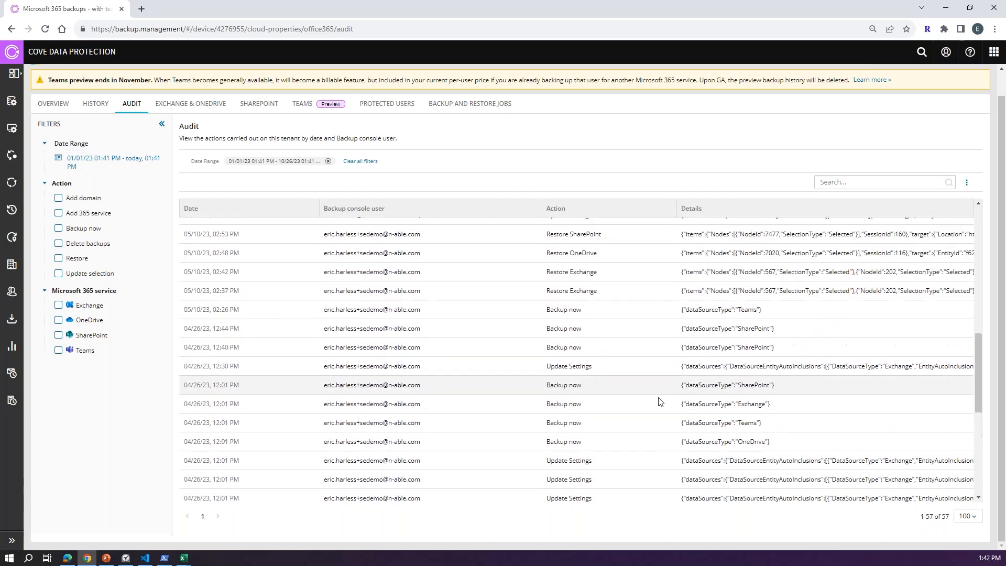
scroll(570, 369, up, 3)
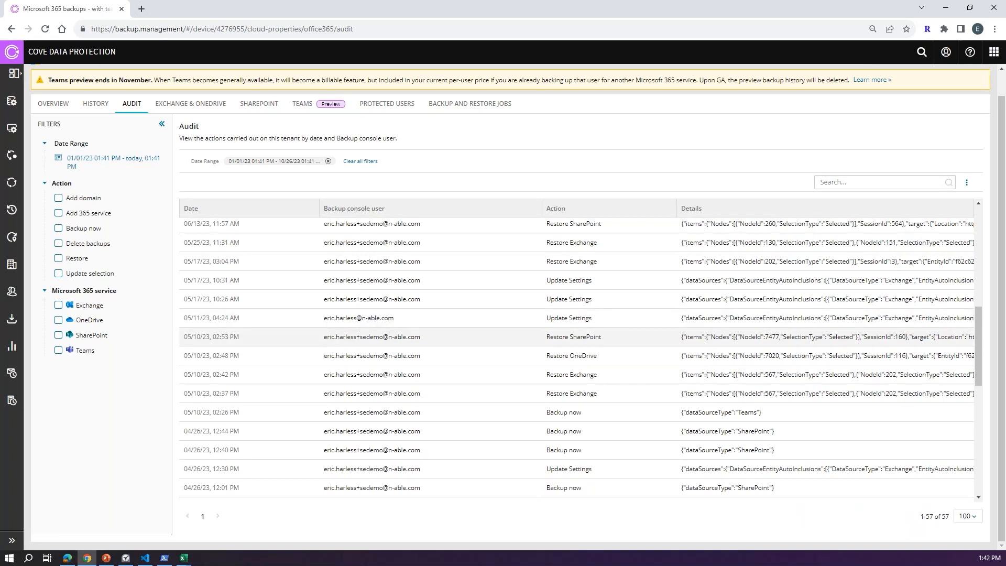
scroll(352, 326, up, 1)
scroll(352, 326, up, 2)
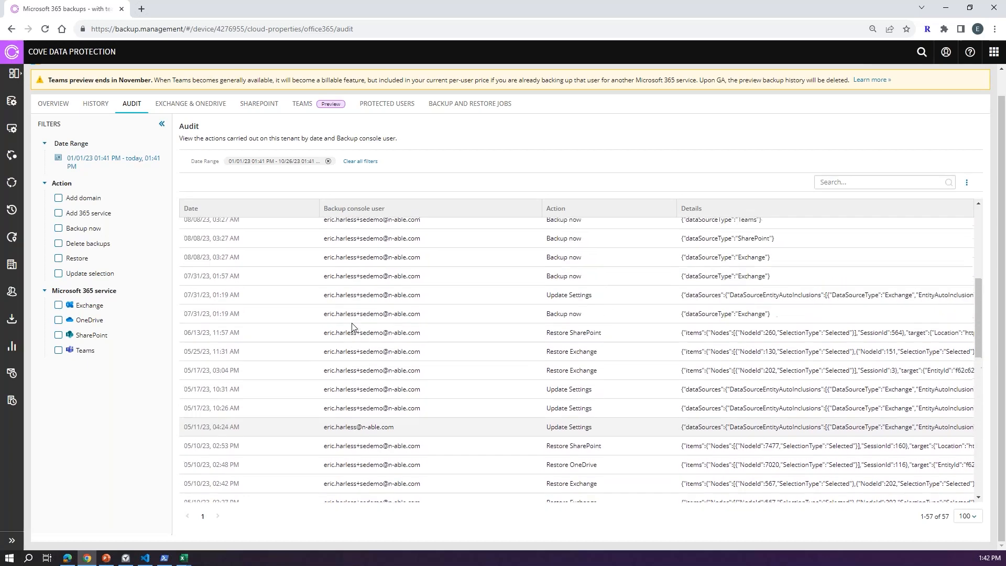
Step: Try the audit filters Add domain, Add 365 service, Backup now and Exchange, and clear each of them
click(62, 202)
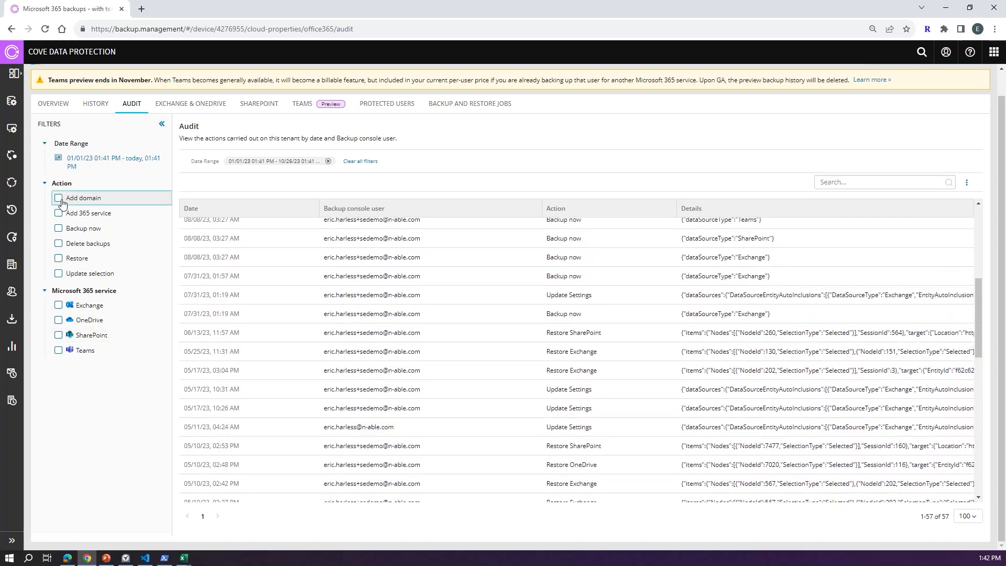
click(61, 201)
click(58, 214)
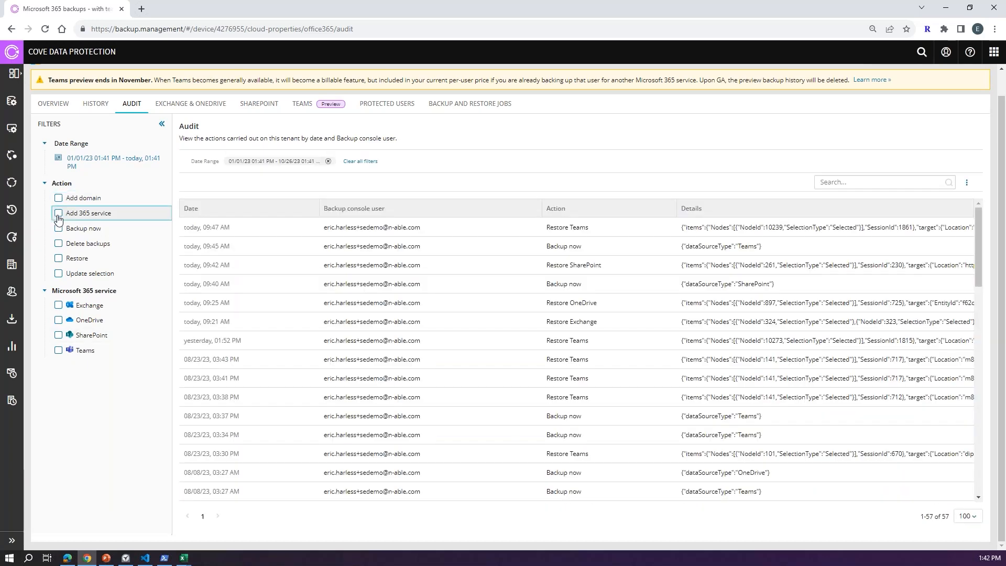
click(58, 218)
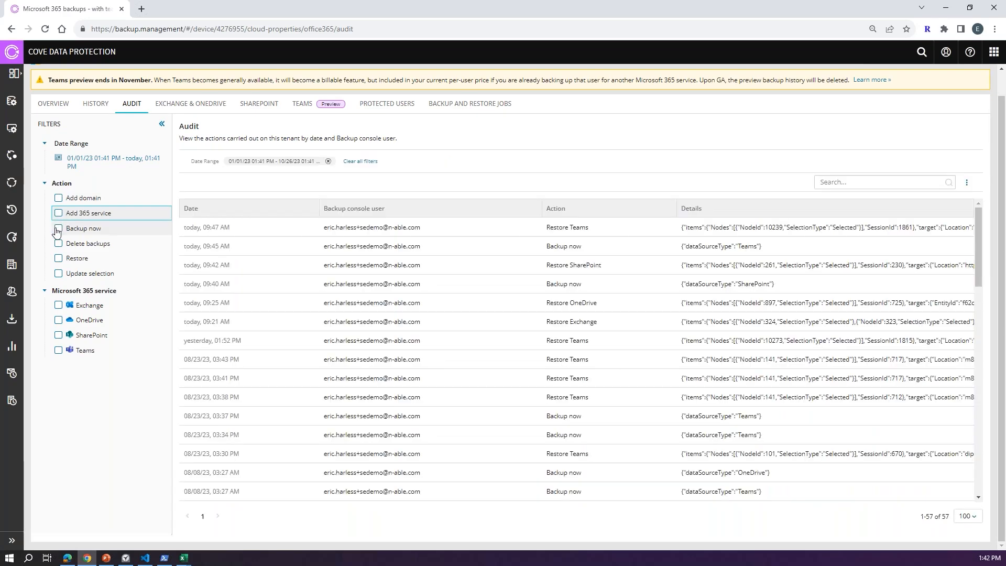
click(58, 229)
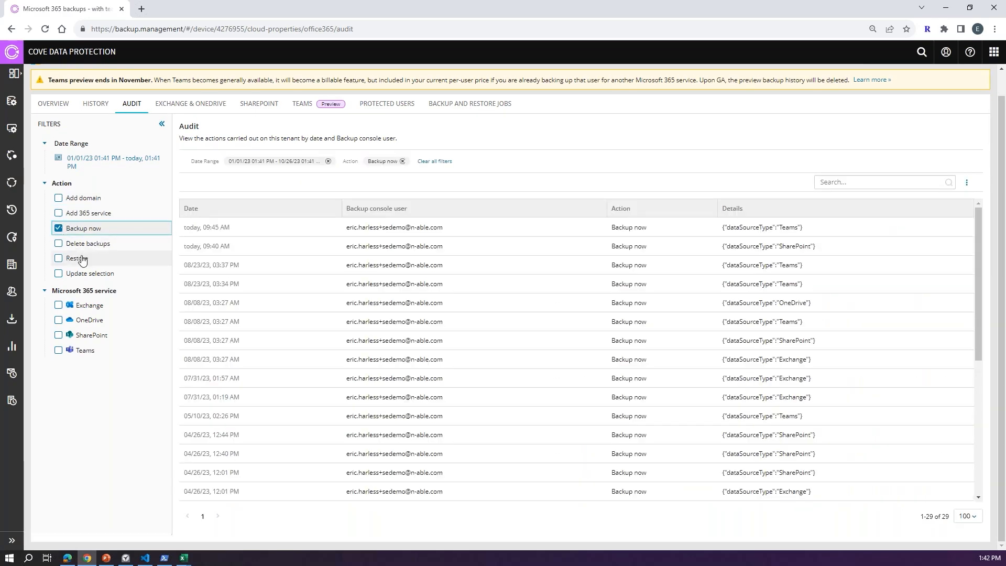
click(58, 306)
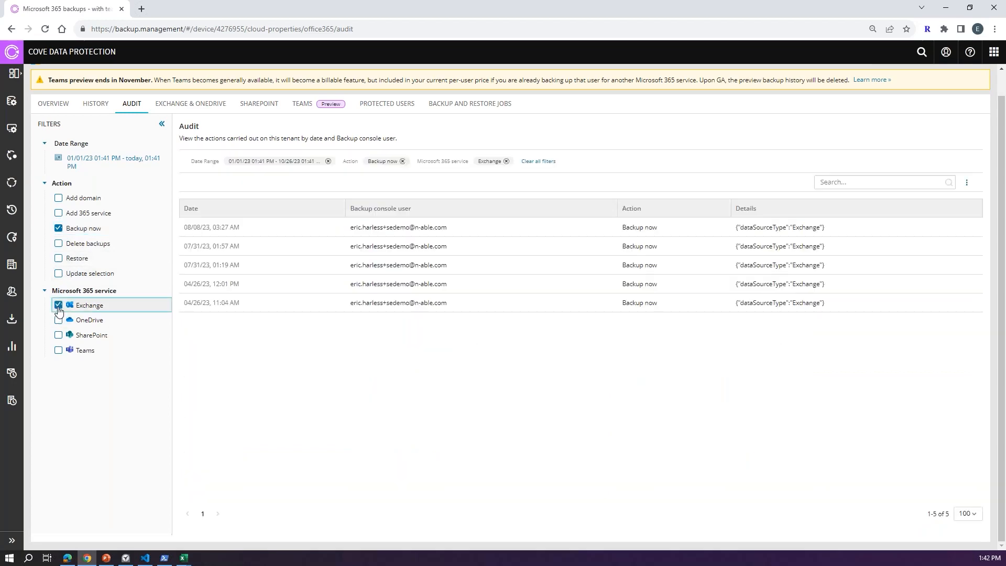
click(58, 306)
click(58, 228)
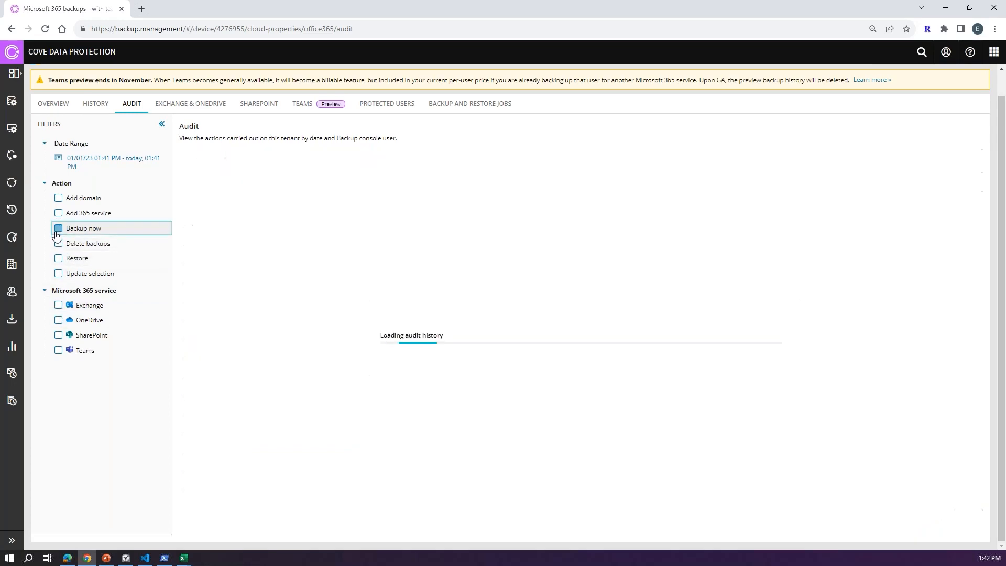
Step: Examine the audit details of today's 09:25 AM OneDrive restore, including the target entity ID
click(876, 183)
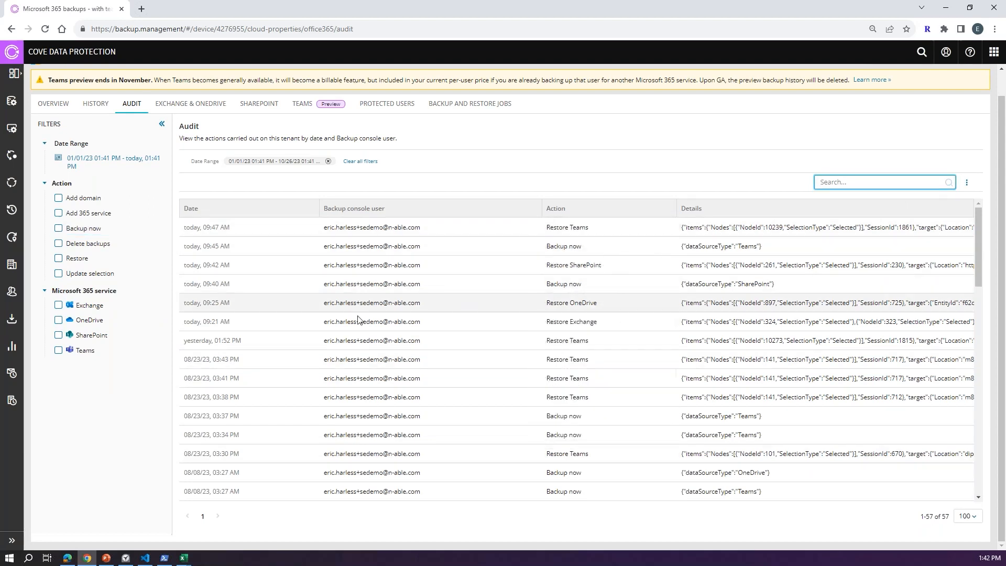
mouse_move(681, 303)
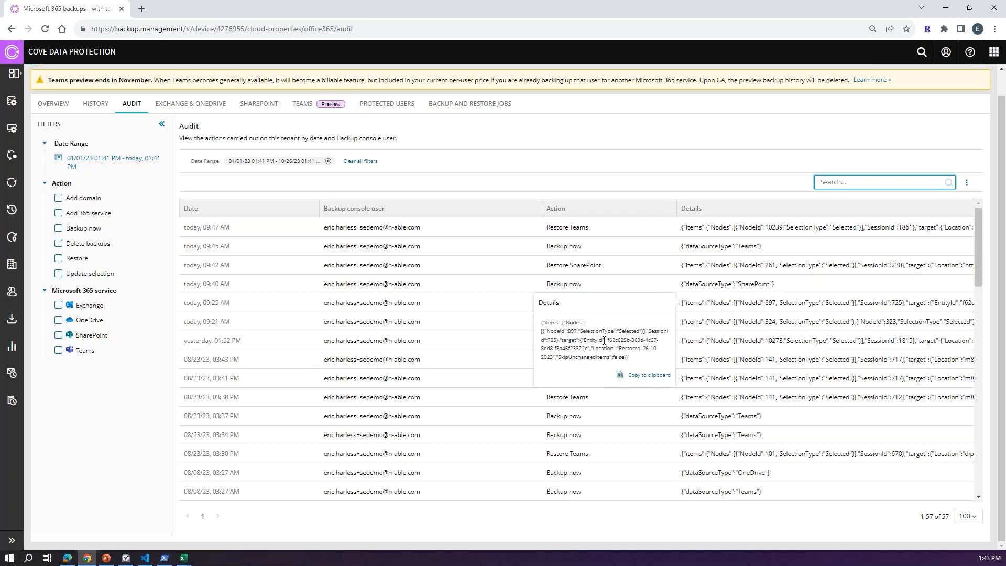
mouse_move(605, 340)
mouse_down()
mouse_move(631, 341)
mouse_move(606, 358)
mouse_move(588, 349)
mouse_up()
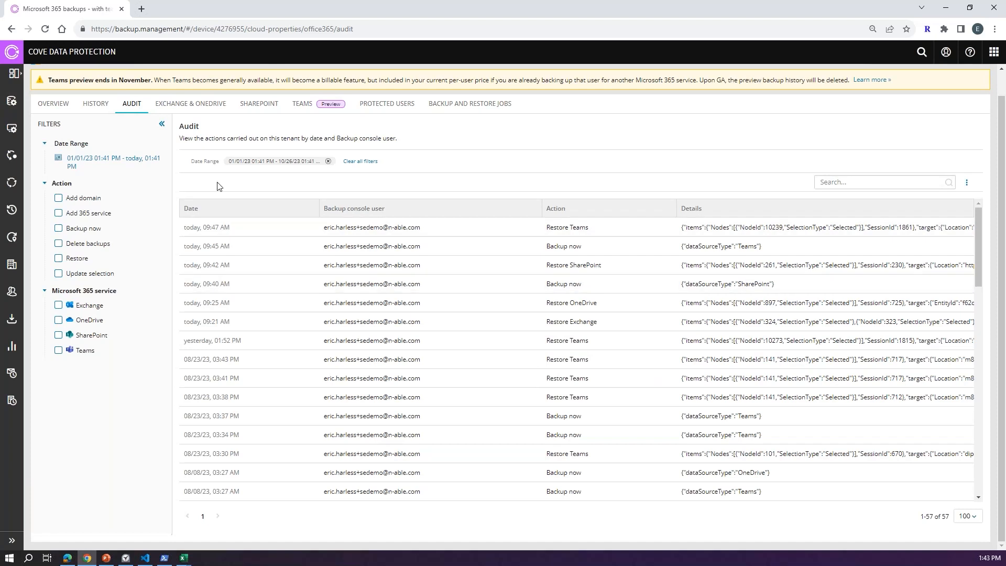
Step: Open the tenant's list of Exchange & OneDrive users
click(200, 105)
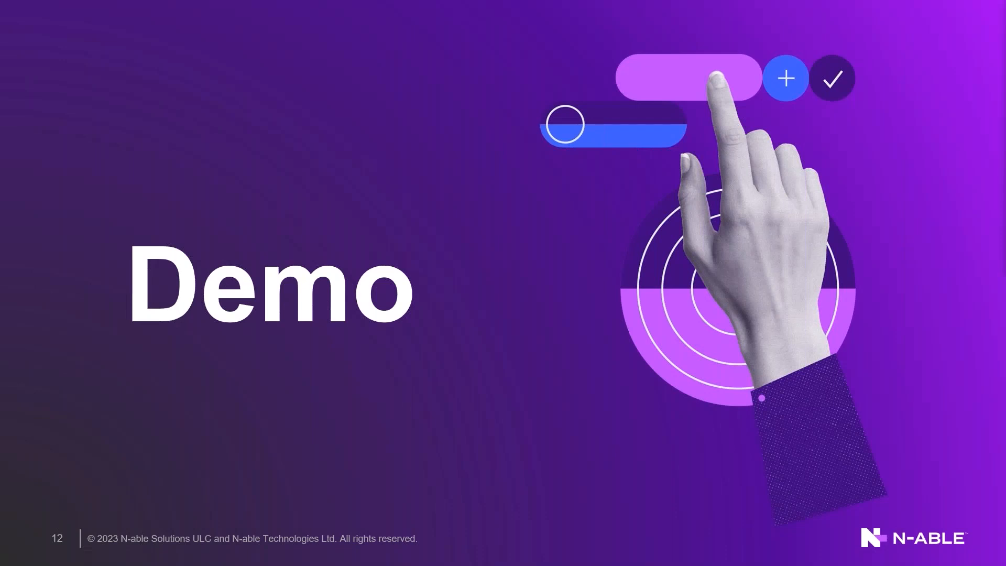
key(Right)
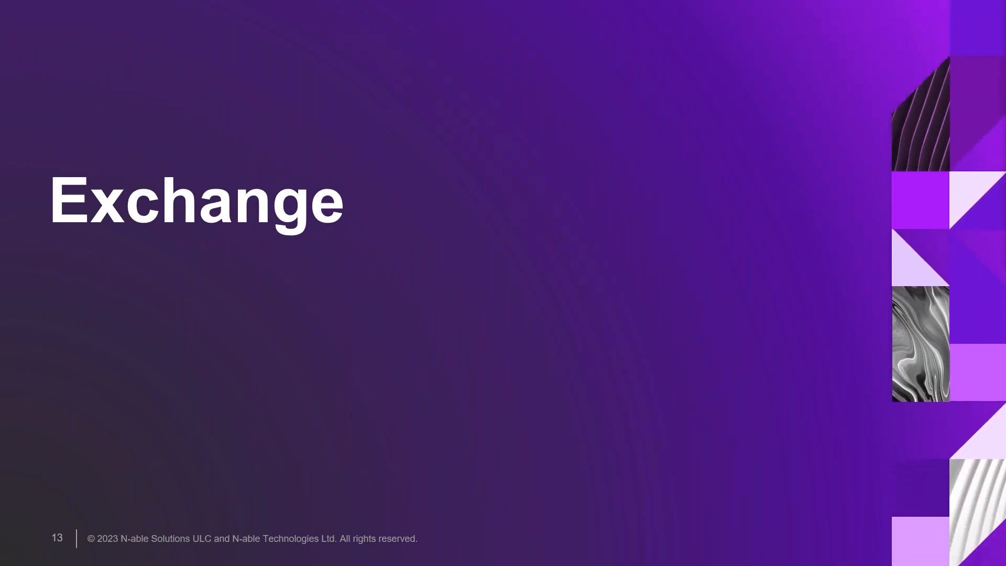
key(Right)
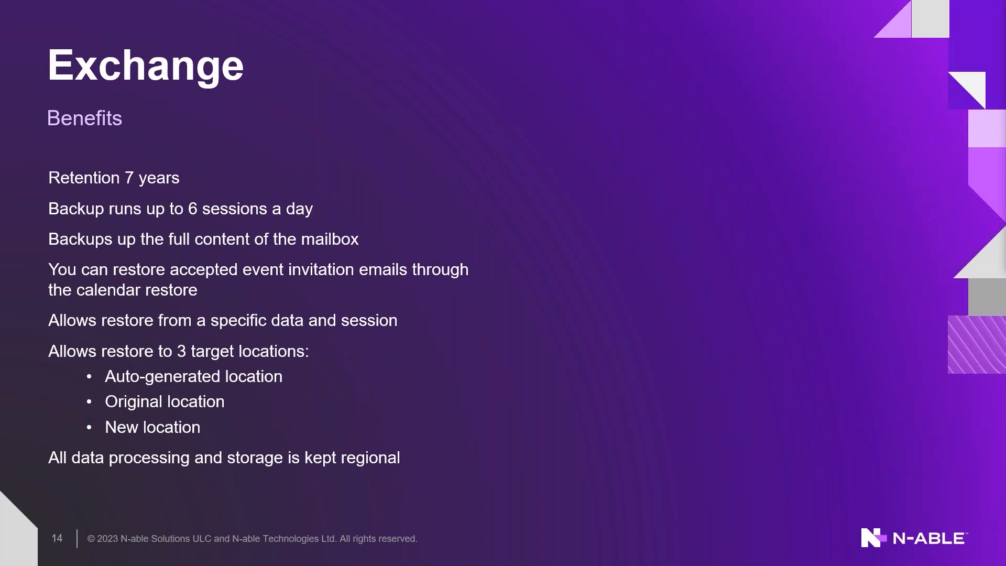
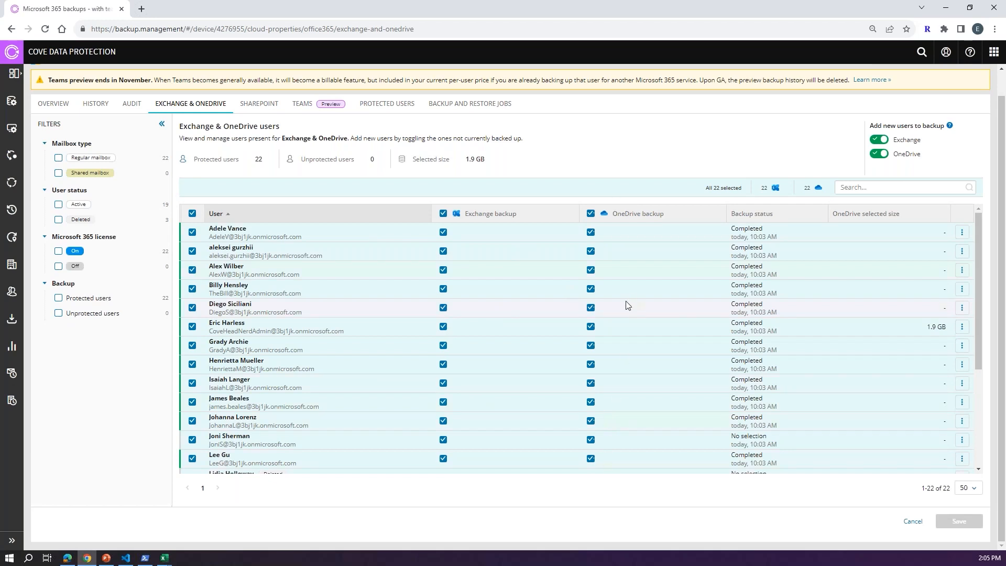
Step: Deselect all users for backup, then select only the first, third and fourth listed users for both Exchange and OneDrive
mouse_move(754, 236)
click(192, 213)
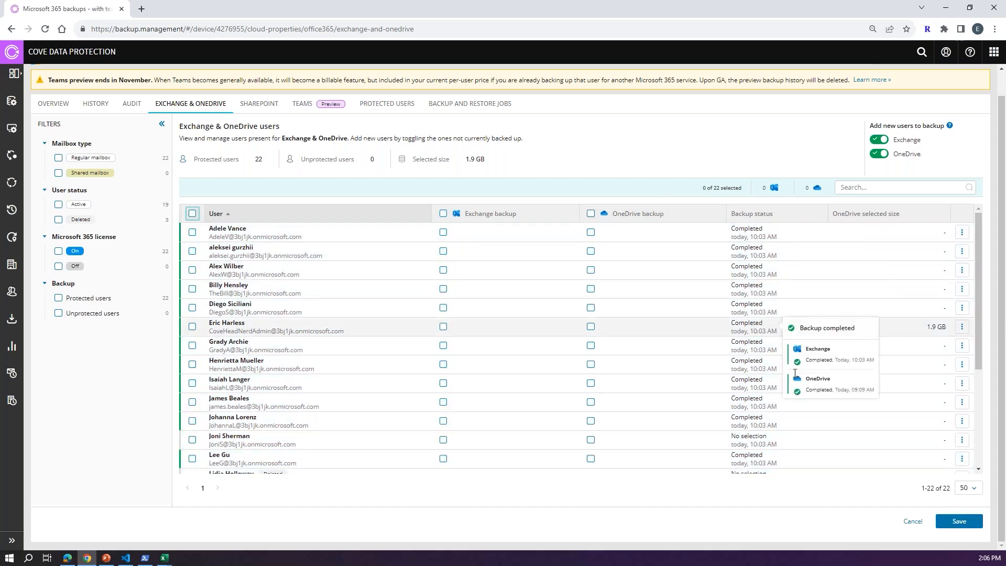
scroll(254, 282, down, 3)
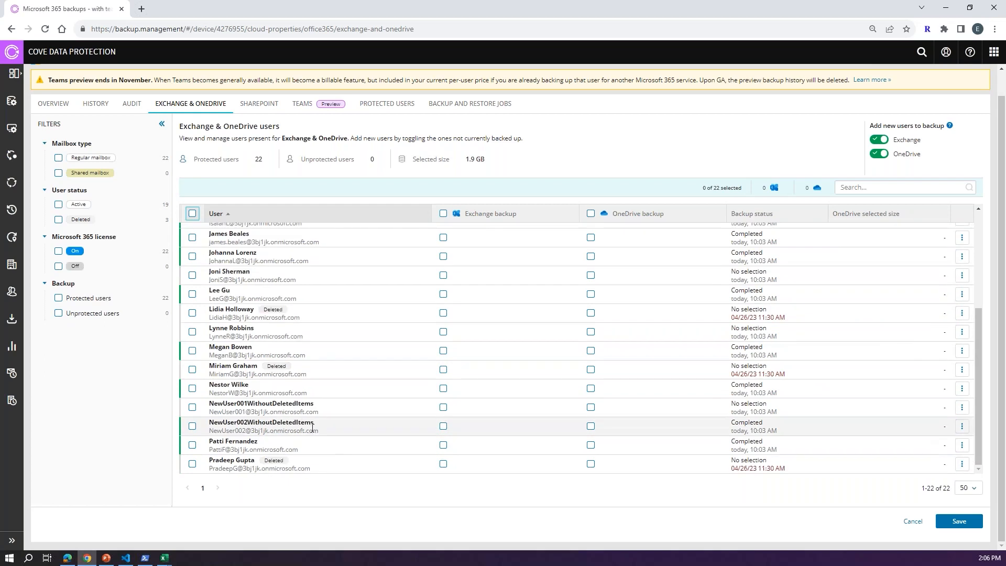
scroll(313, 425, up, 5)
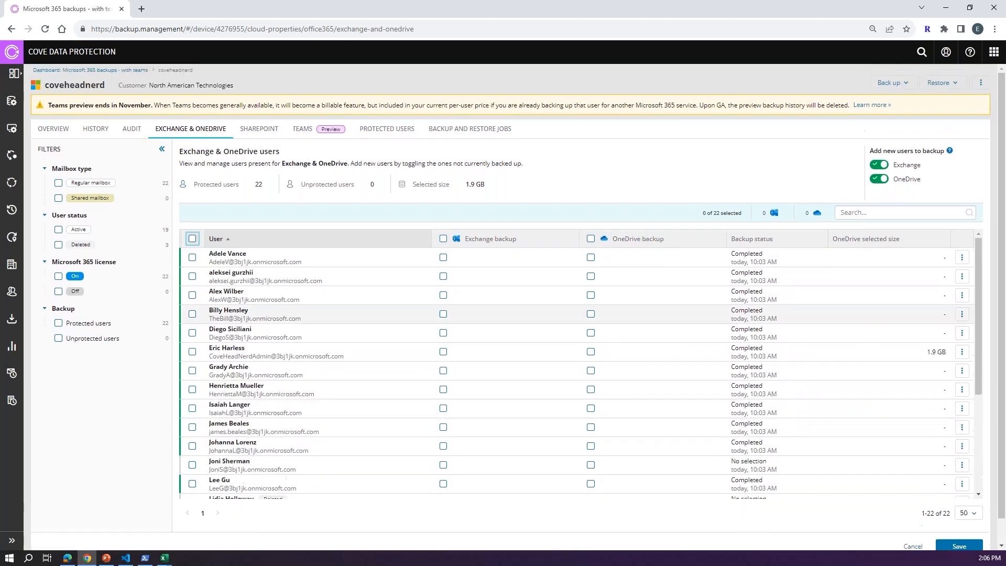
click(192, 257)
click(193, 295)
click(192, 314)
click(968, 513)
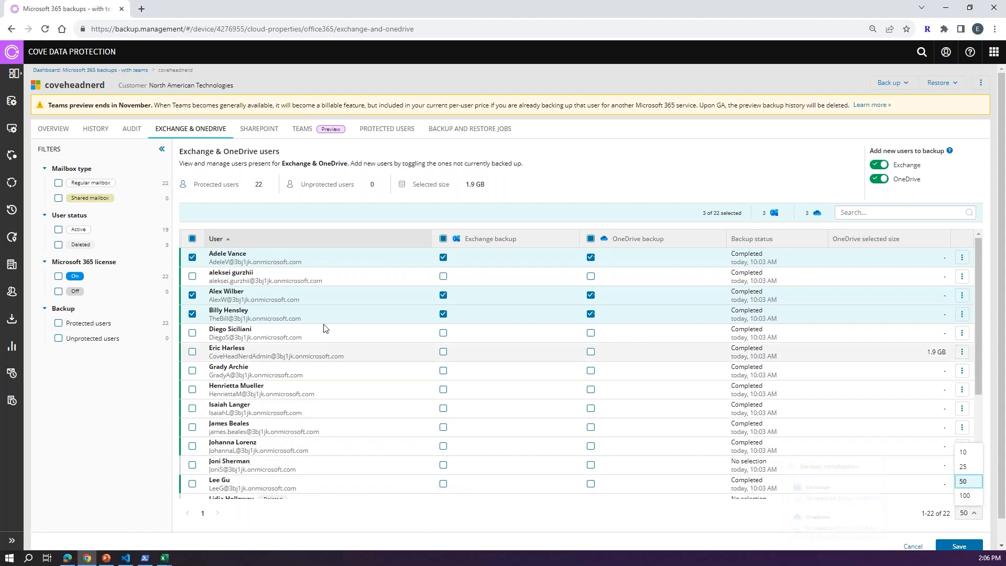
Step: Clear the individual user selection and select all users for both Exchange and OneDrive backup
click(191, 239)
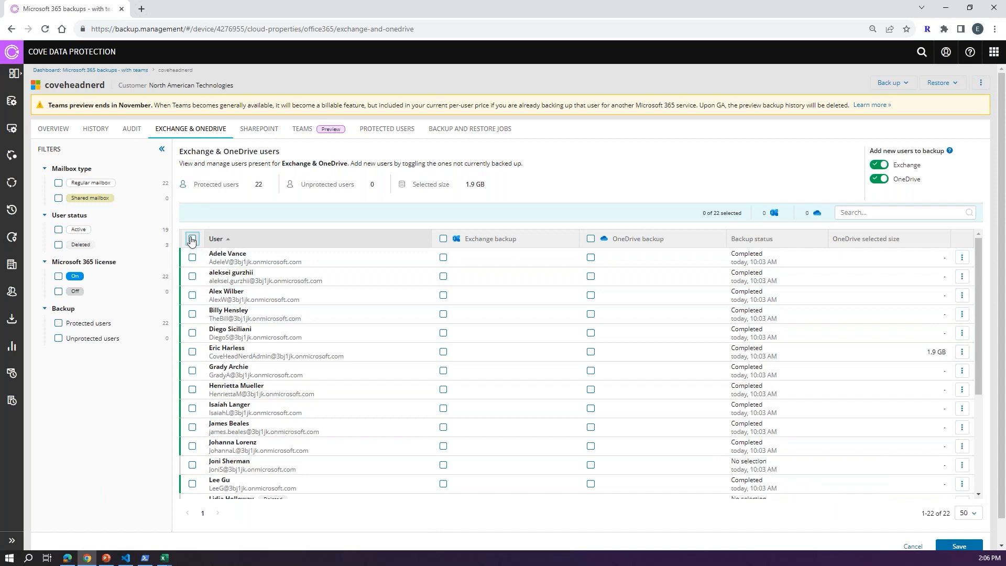
click(192, 239)
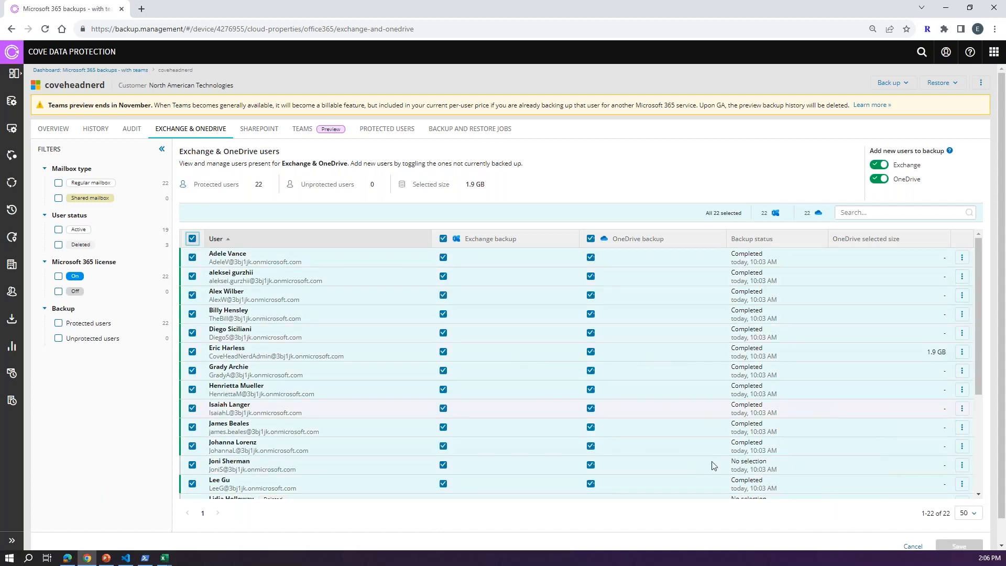
scroll(675, 425, down, 3)
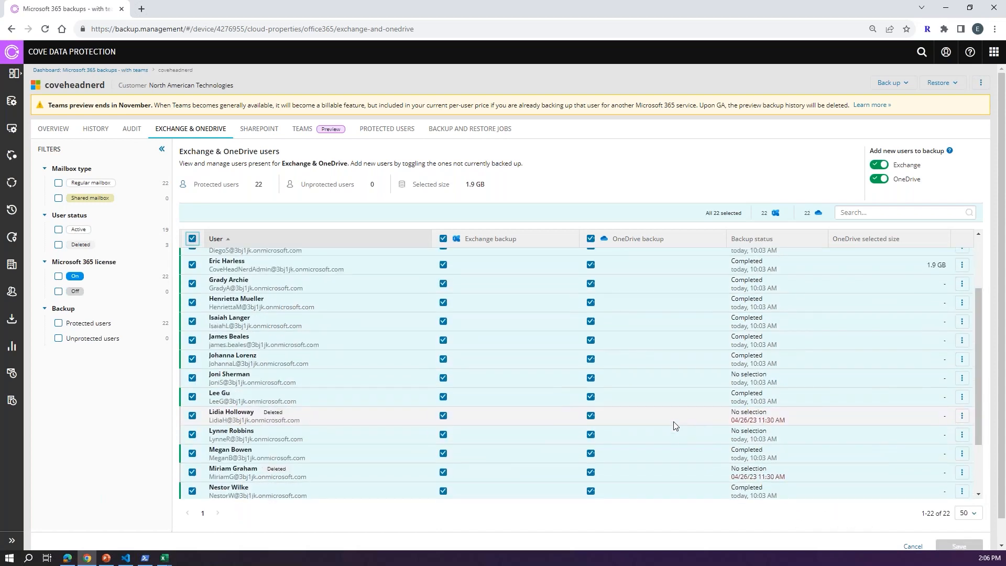
scroll(674, 426, up, 3)
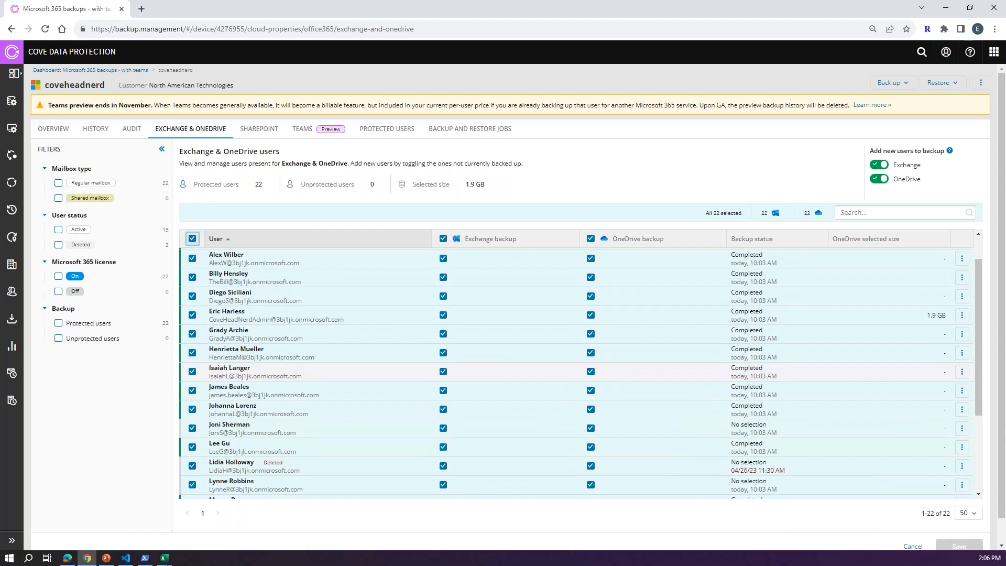
click(856, 214)
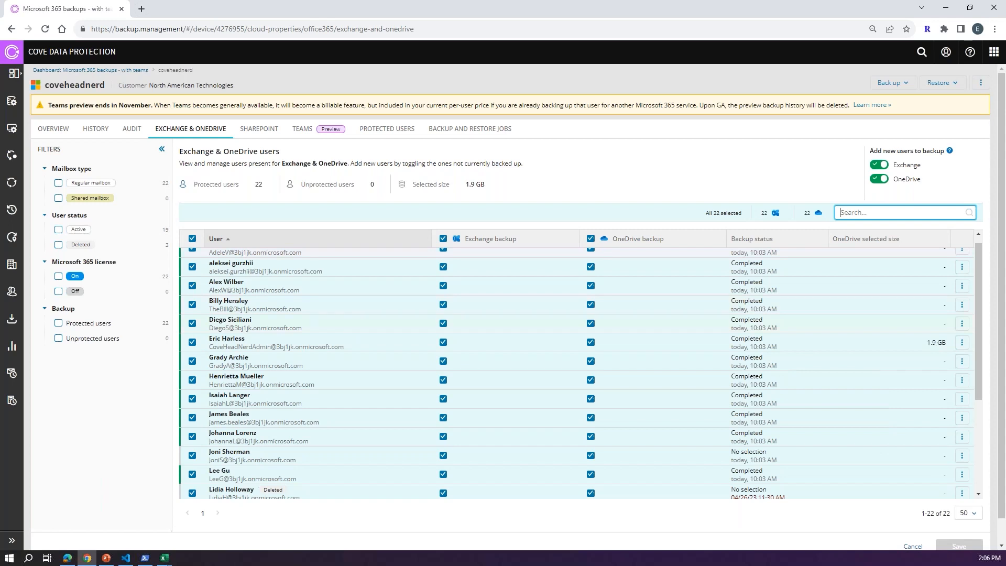
Step: Select all users for Exchange backup, but only the second, fifth, seventh and eighth listed users for OneDrive backup
click(191, 240)
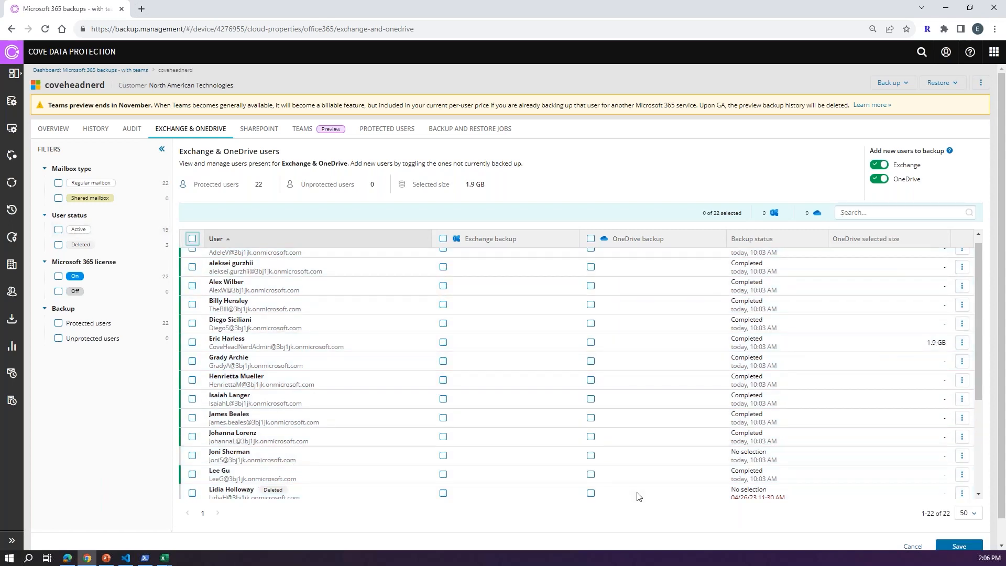
click(441, 239)
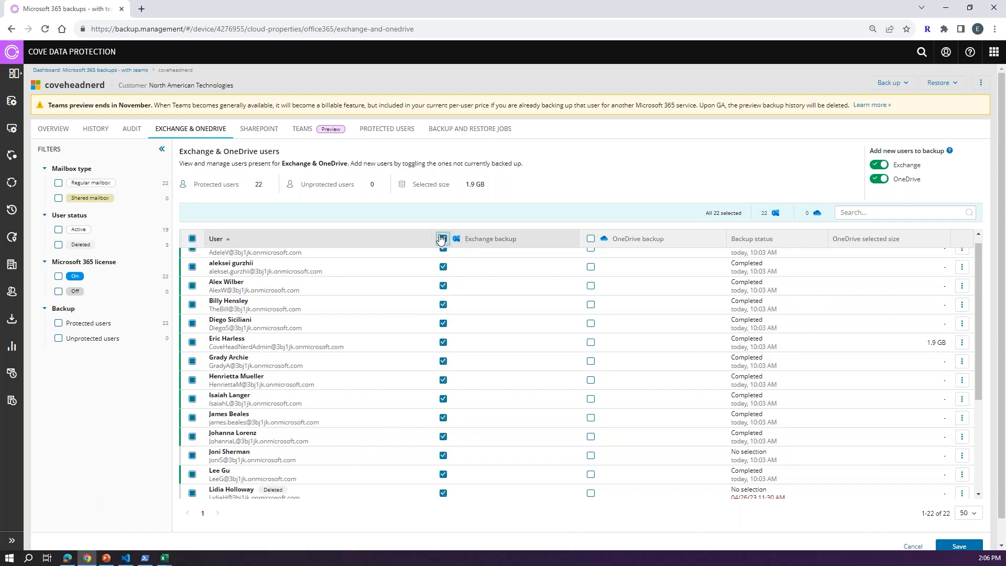
click(590, 266)
click(590, 323)
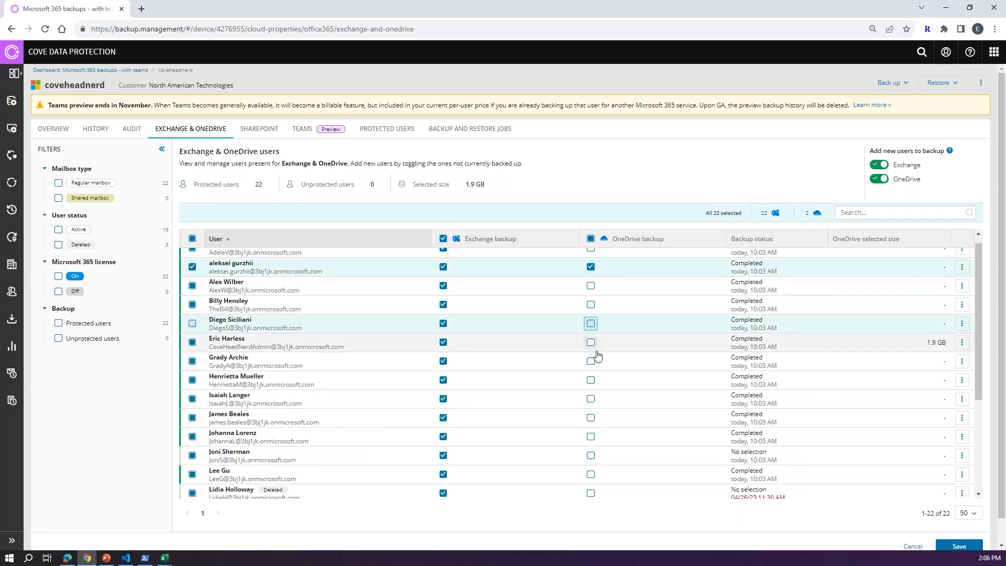
click(590, 380)
click(591, 363)
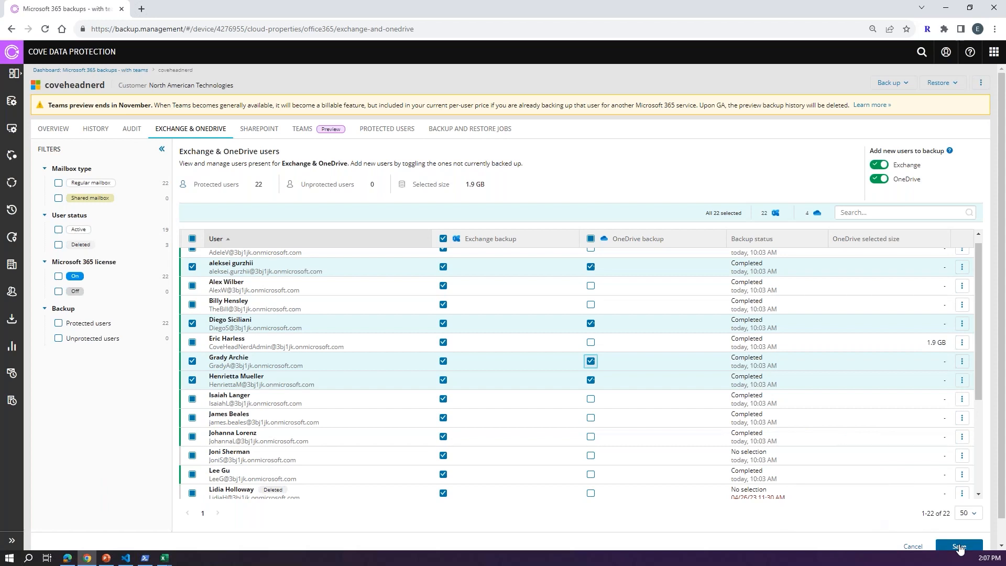
Step: Examine the users marked Deleted and their backup status in the Exchange & OneDrive list
mouse_move(751, 402)
scroll(357, 355, down, 3)
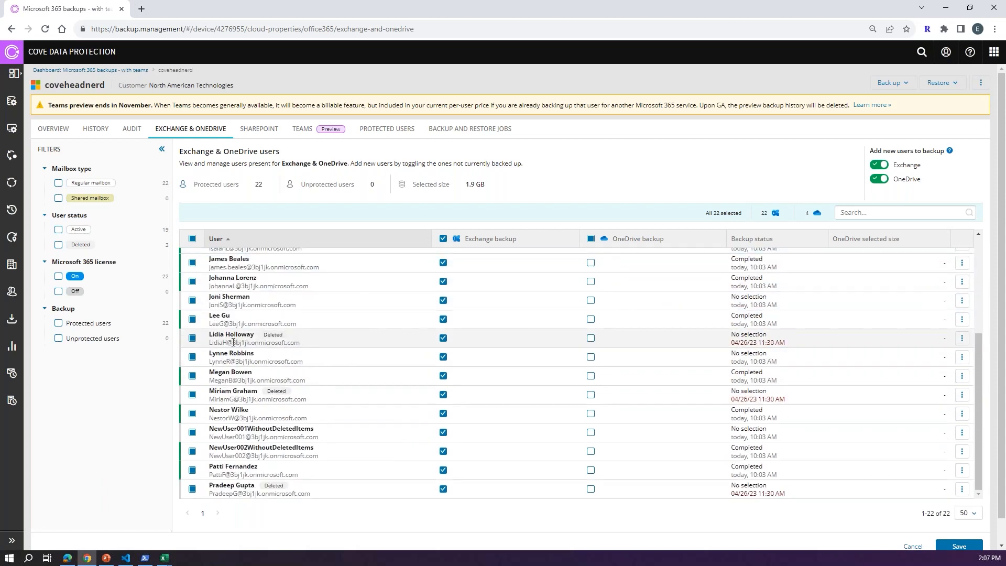
mouse_move(279, 337)
mouse_move(785, 341)
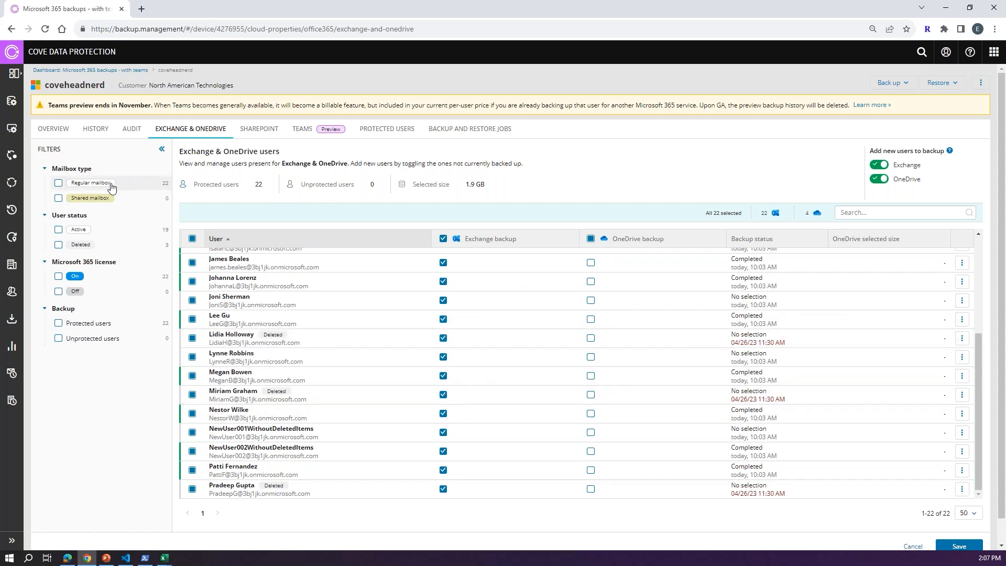
Step: Try the user filters Shared mailbox, Regular mailbox and Microsoft 365 license Off, and clear each of them
click(59, 199)
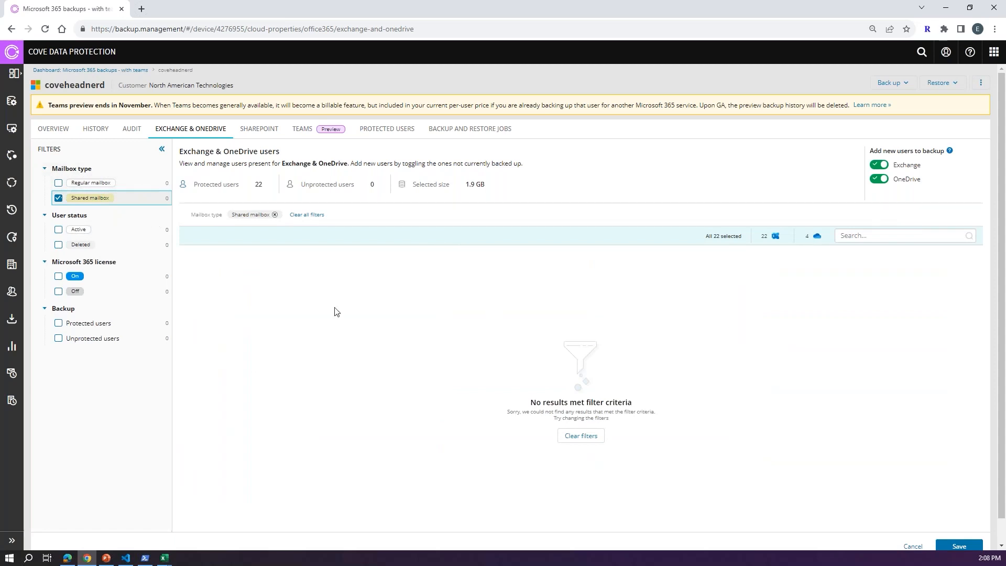
click(59, 198)
click(58, 183)
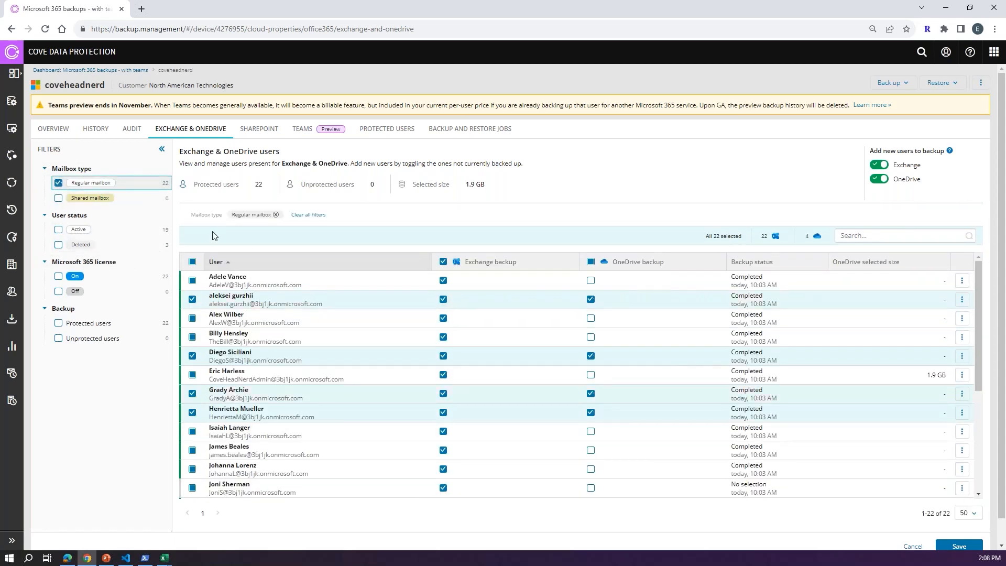
click(59, 183)
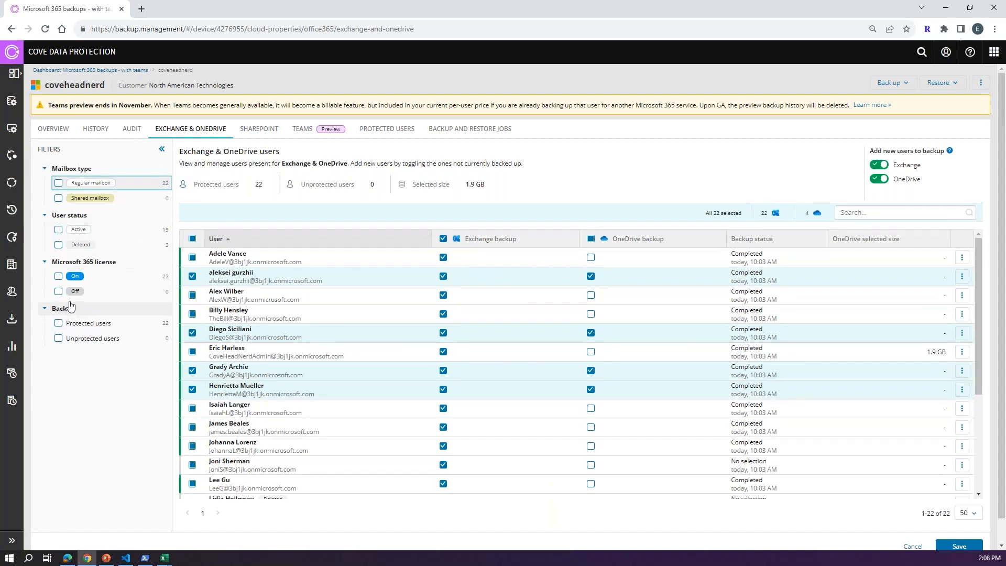
click(58, 292)
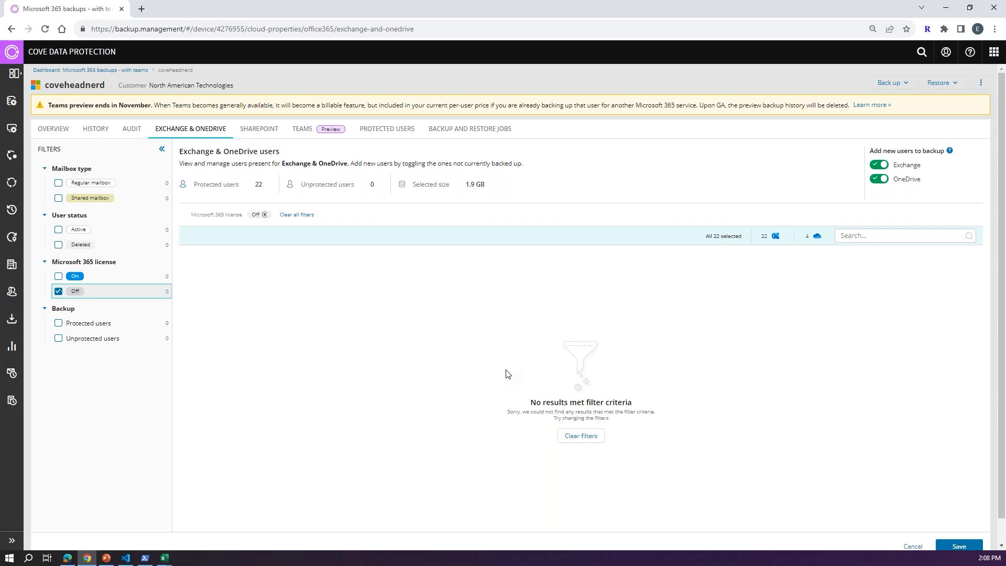
click(58, 291)
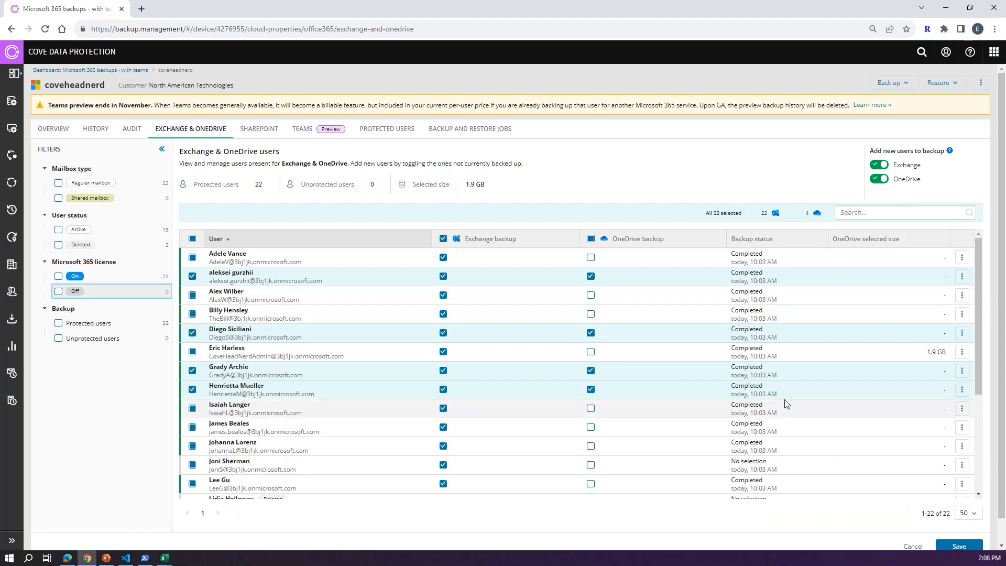
Step: Review the options for deleting the first listed user's backup history, then dismiss them
mouse_move(733, 376)
scroll(734, 375, down, 3)
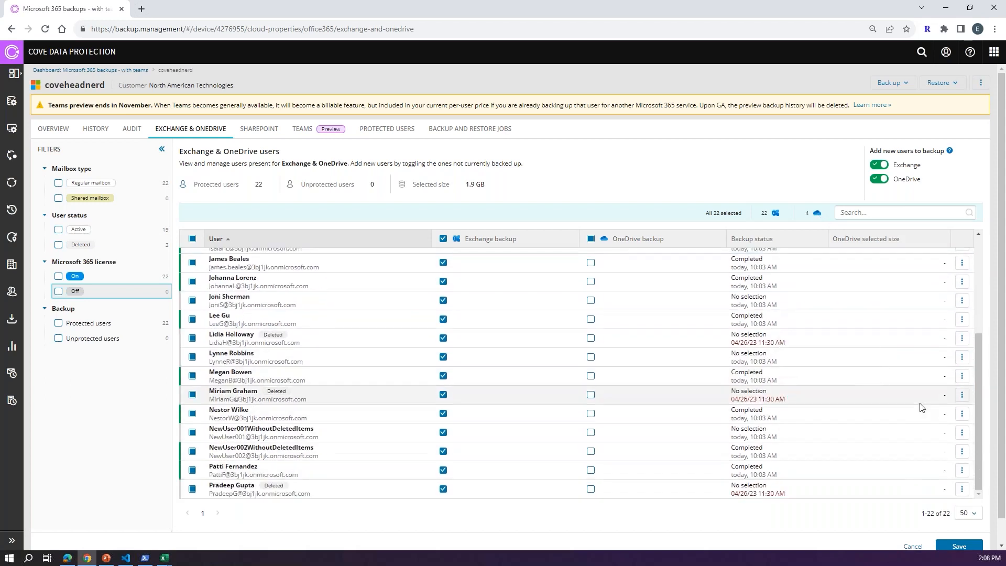
scroll(964, 304, up, 3)
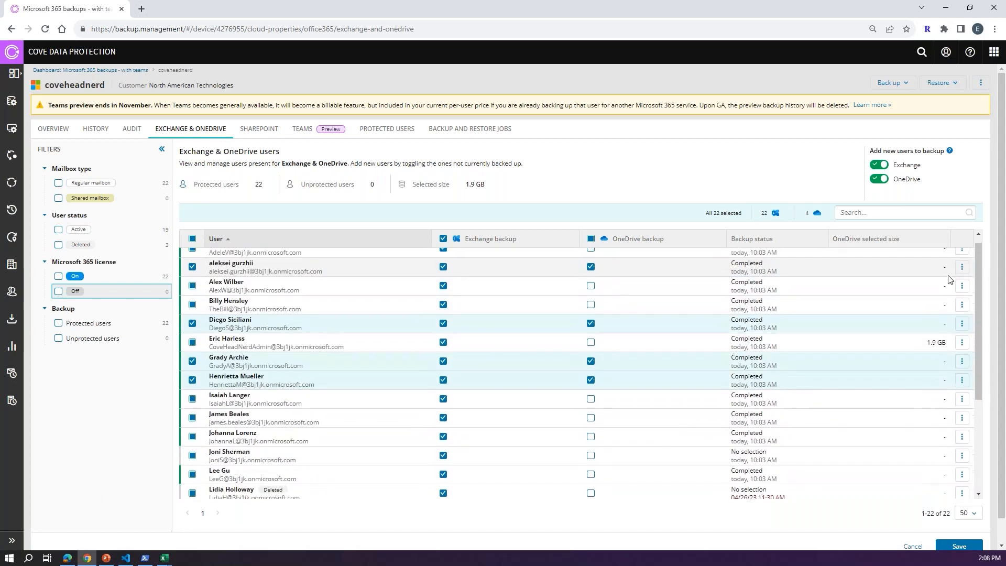
click(961, 258)
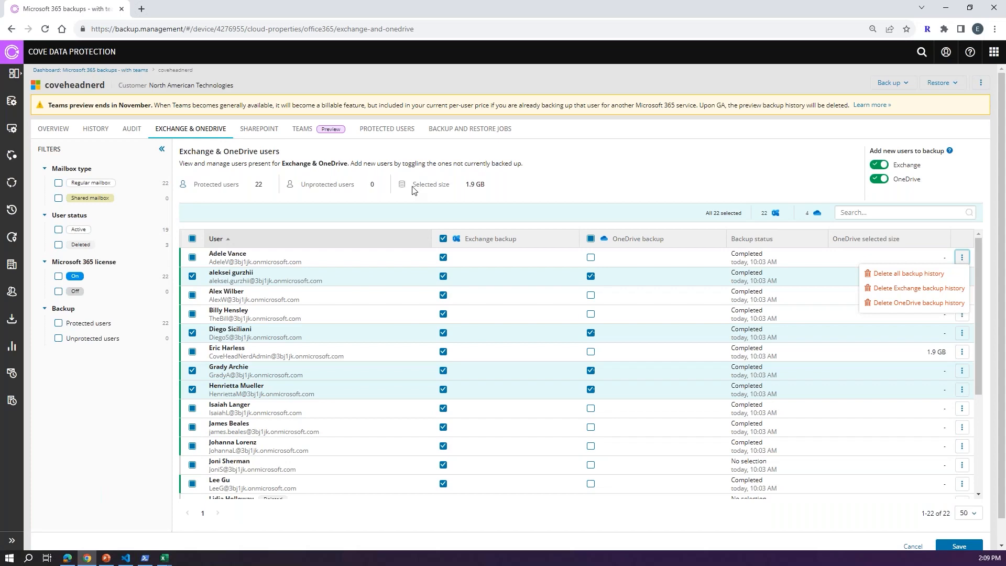
click(627, 185)
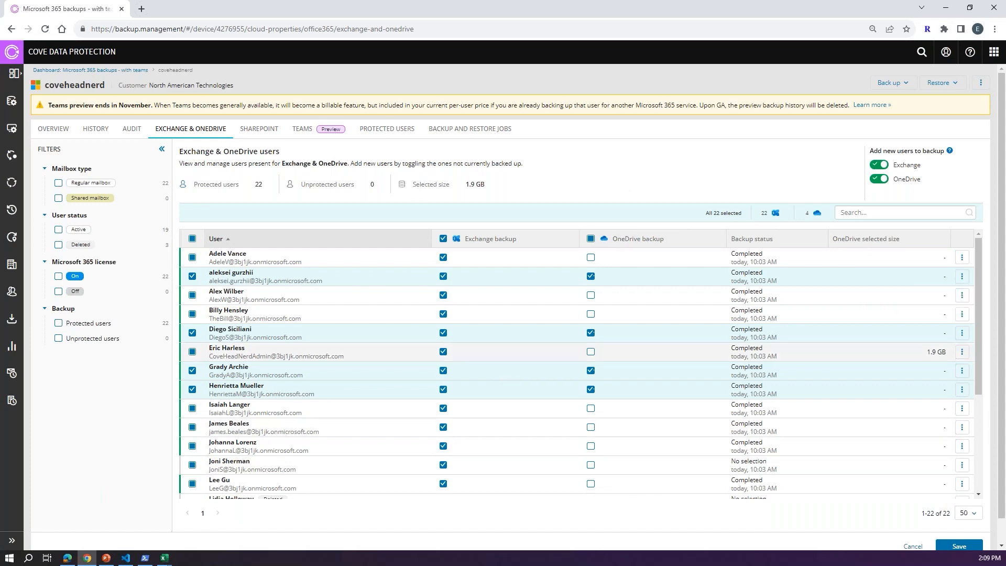
Step: Review the user list and the tenant's on-demand backup options, including Back up Exchange now
scroll(413, 427, down, 3)
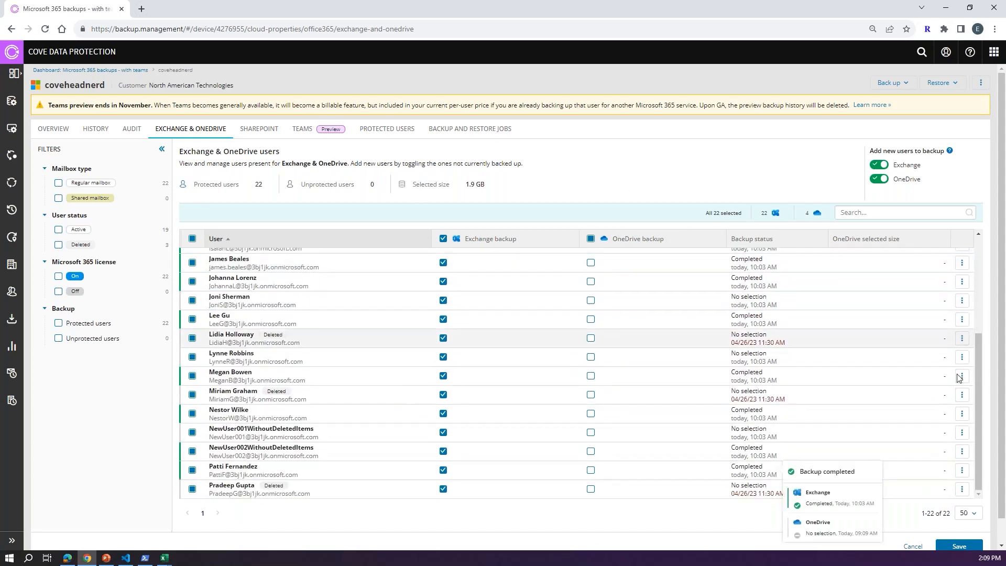
scroll(900, 417, up, 3)
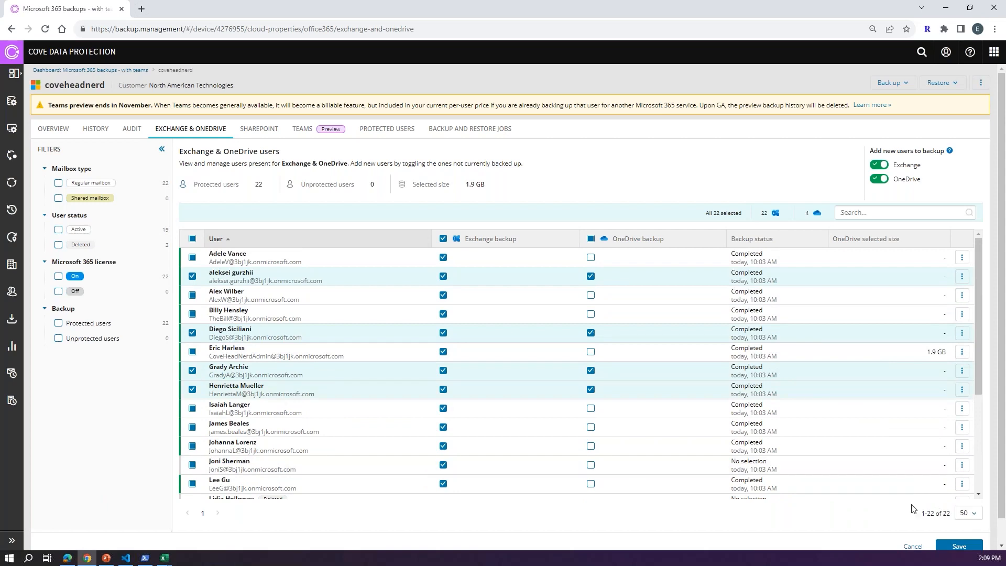
click(900, 86)
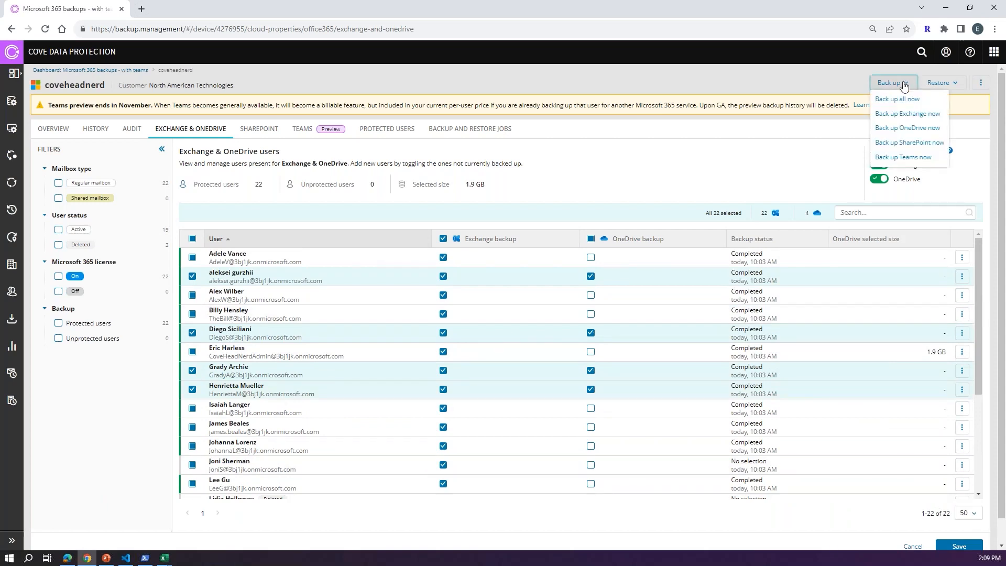
click(903, 113)
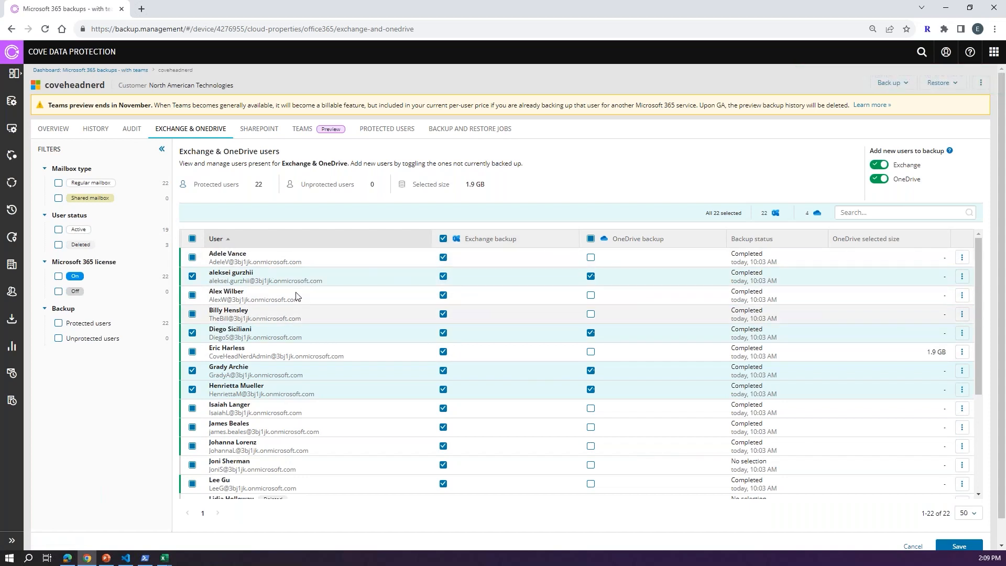
Step: Clear the mixed backup selection and reselect all users for both Exchange and OneDrive backup
click(192, 239)
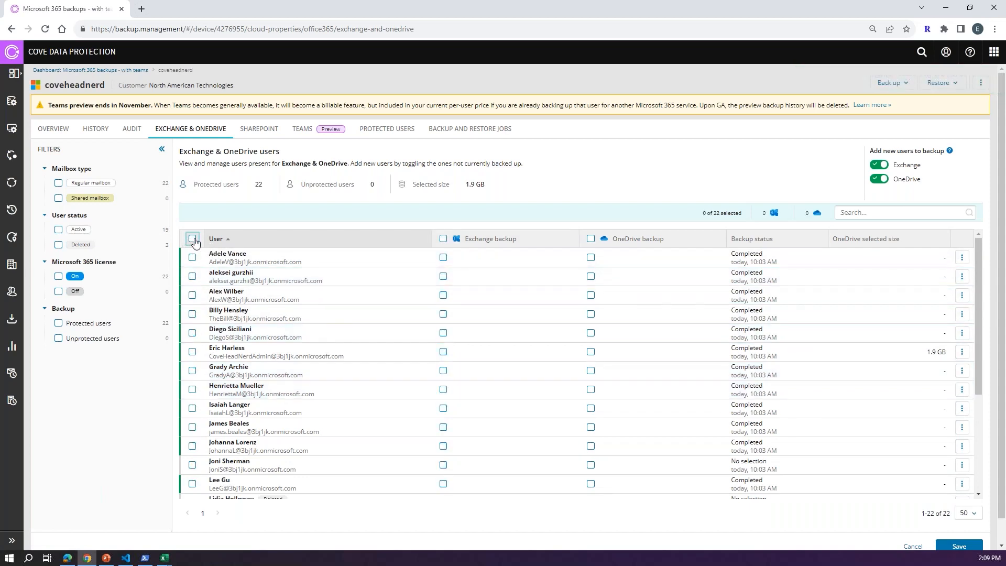
click(192, 238)
scroll(956, 523, down, 1)
scroll(941, 172, up, 1)
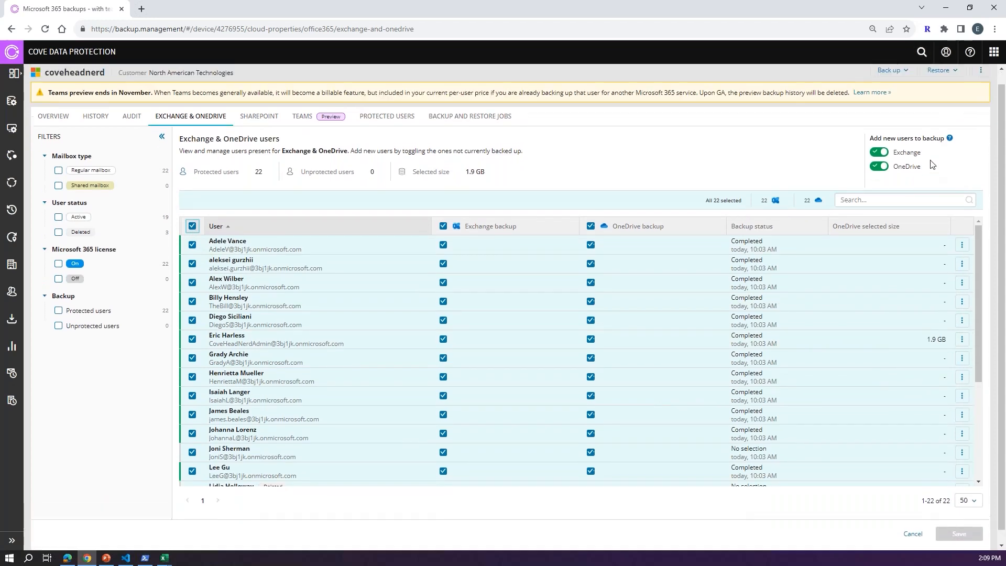
scroll(832, 498, down, 1)
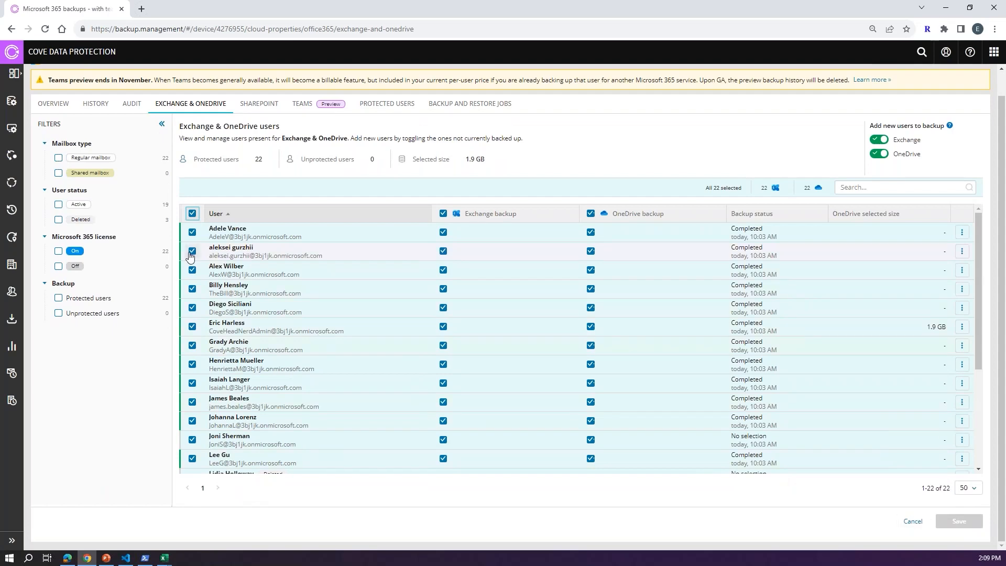
Step: Deselect the second listed user from Exchange and OneDrive backup and save the confirmed selection
click(193, 251)
click(958, 522)
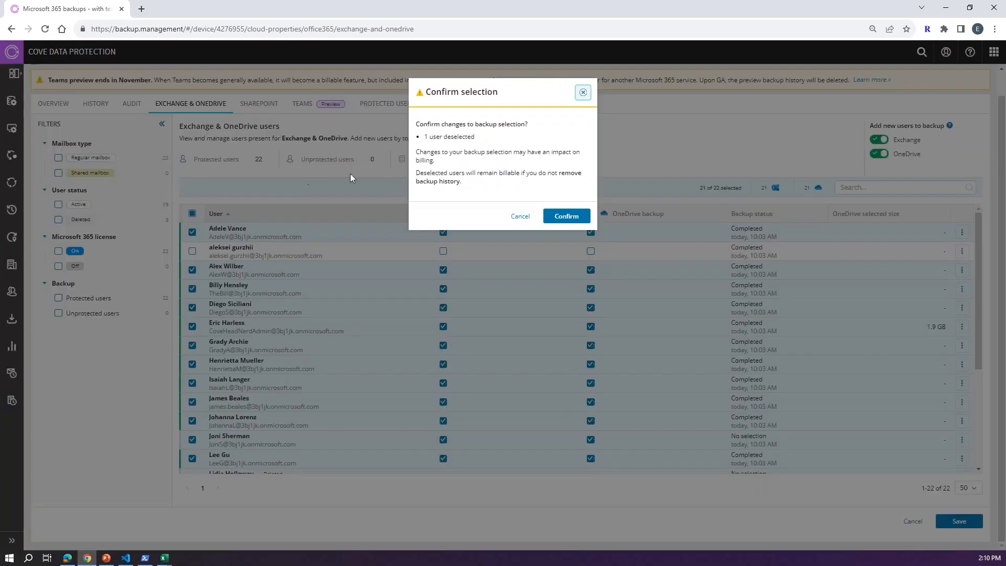
click(578, 217)
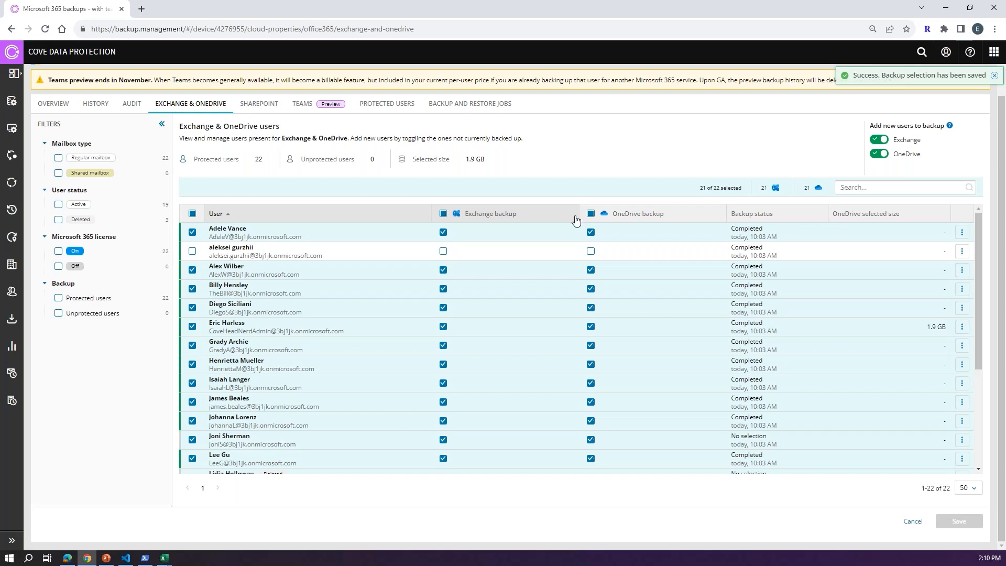
Step: Add the second listed user back to Exchange and OneDrive backup and save the confirmed selection
click(193, 252)
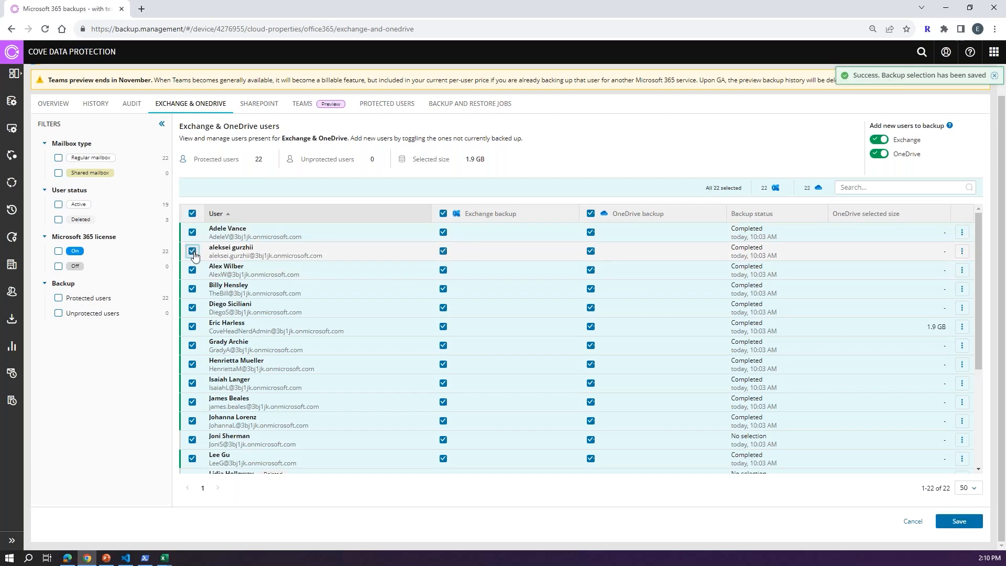
click(958, 521)
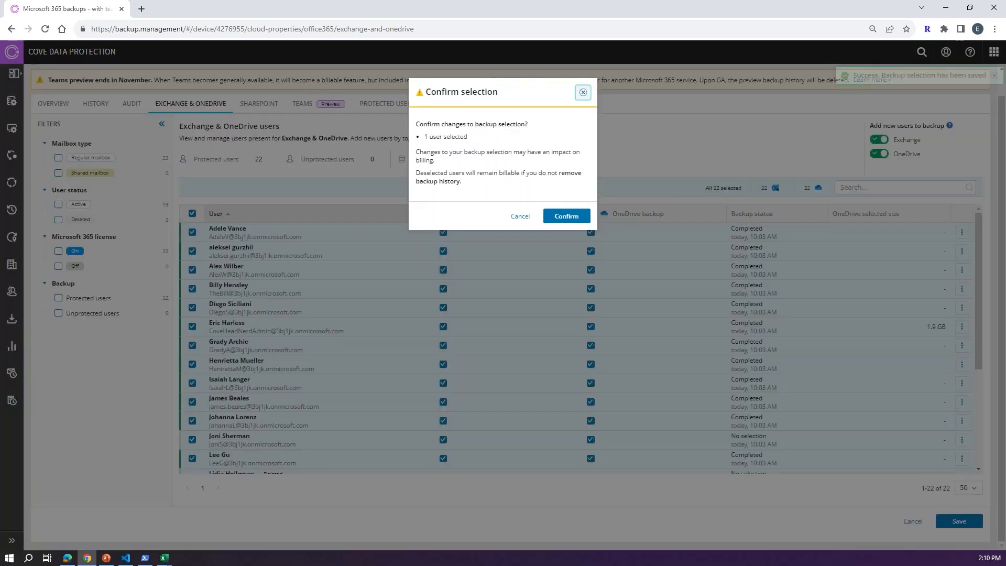
click(581, 220)
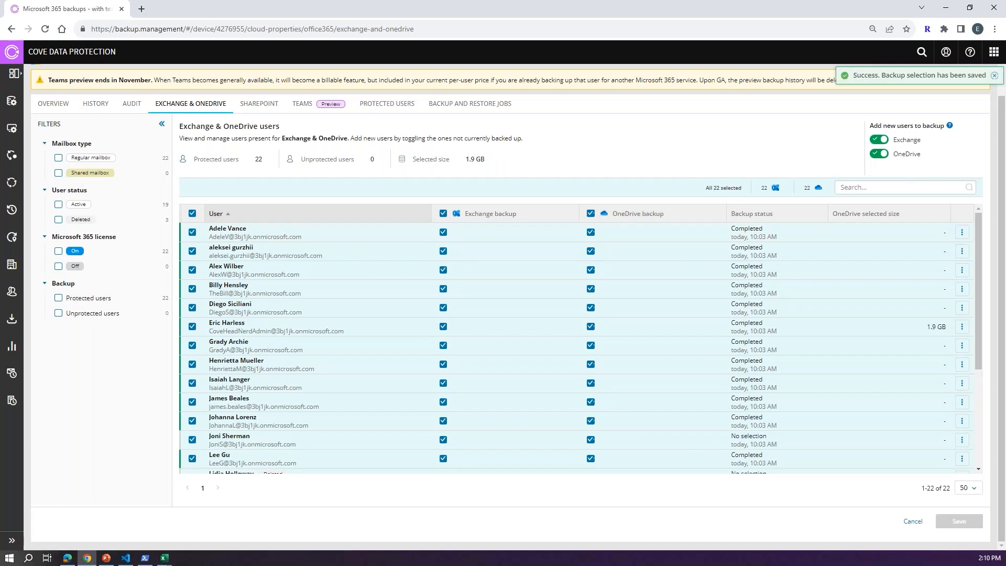
Step: Start an on-demand backup of all the tenant's Microsoft 365 services with Back up all now
scroll(887, 131, up, 1)
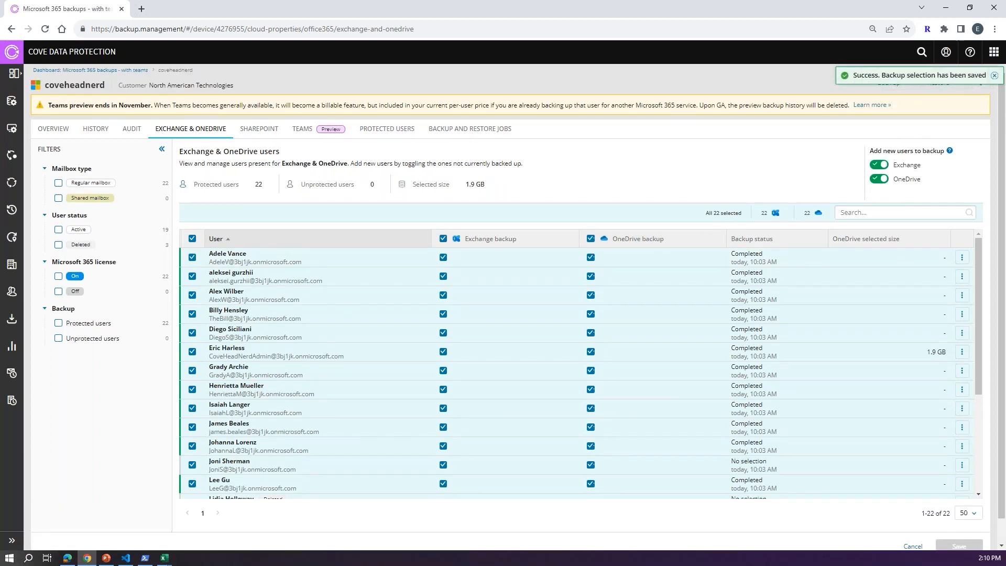
click(899, 84)
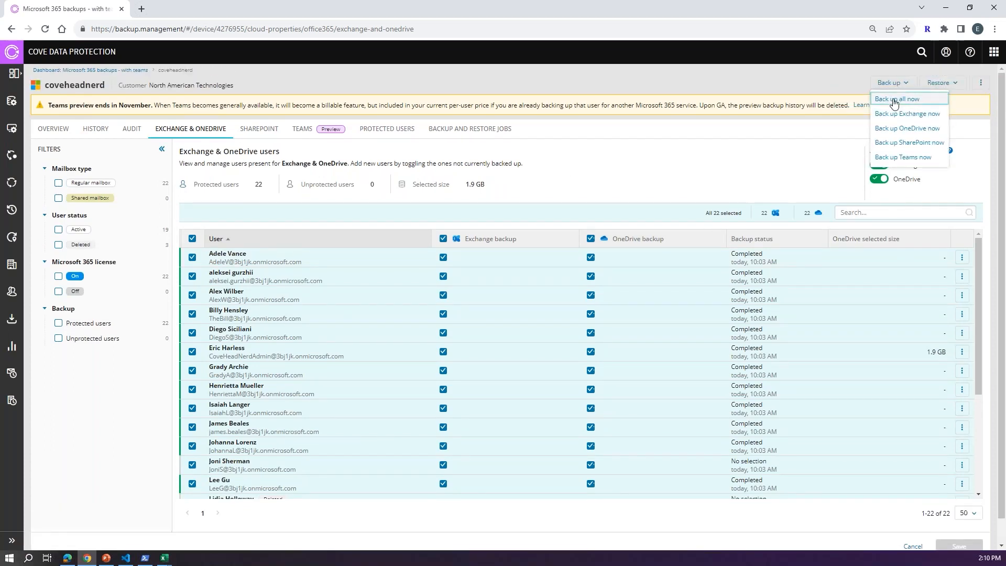
click(885, 98)
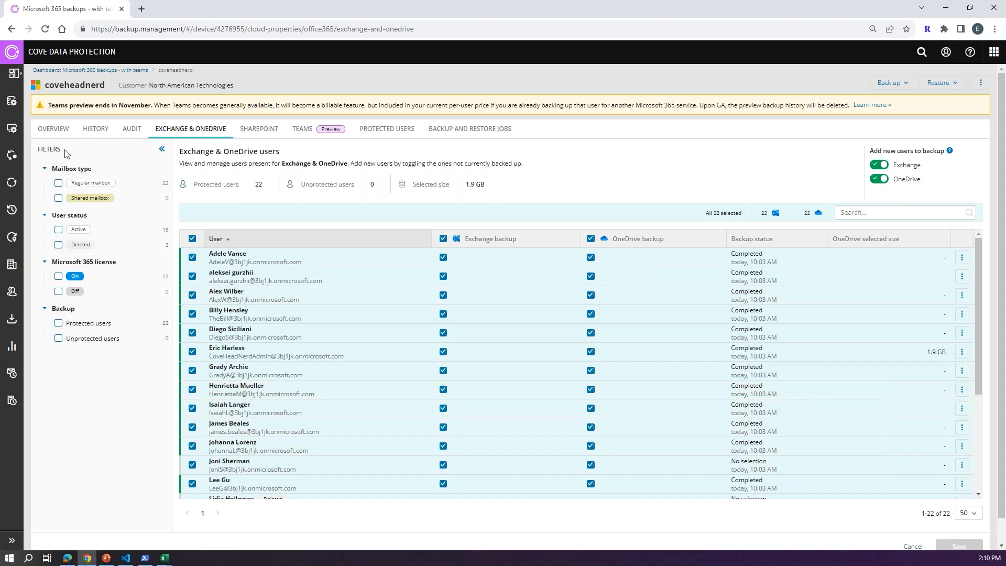
Step: Filter the user list by Deleted status combined with Shared mailbox, and clear both filters
click(59, 244)
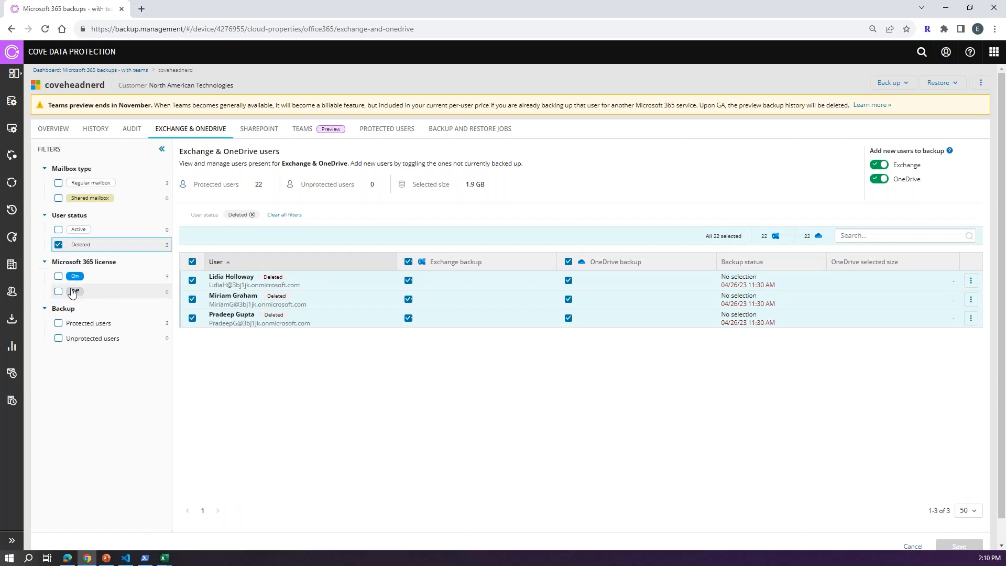
click(59, 199)
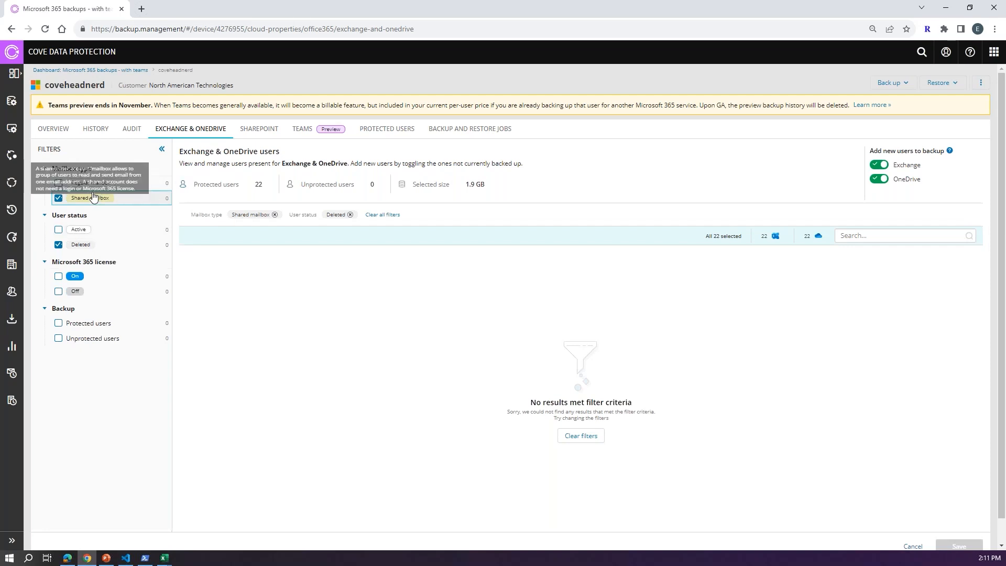
click(58, 198)
click(58, 244)
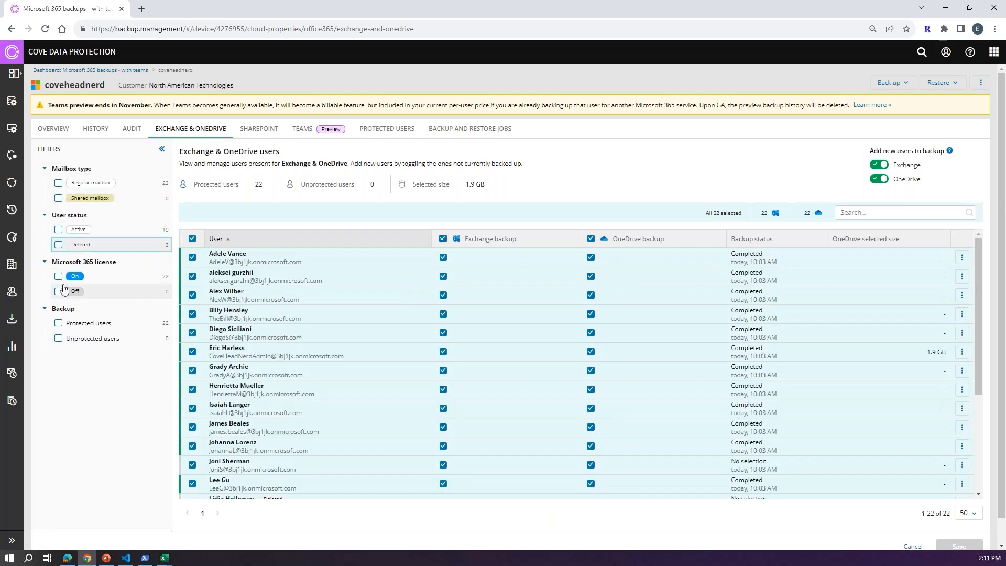
Step: Deselect and reselect all users, and save with automatic adding of new users turned off for Exchange and OneDrive
click(192, 239)
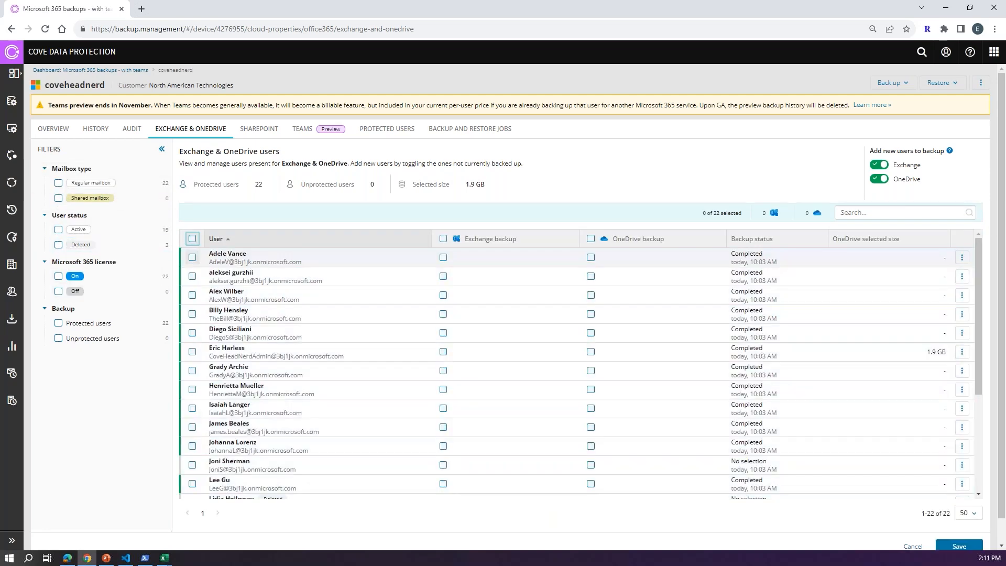
click(193, 239)
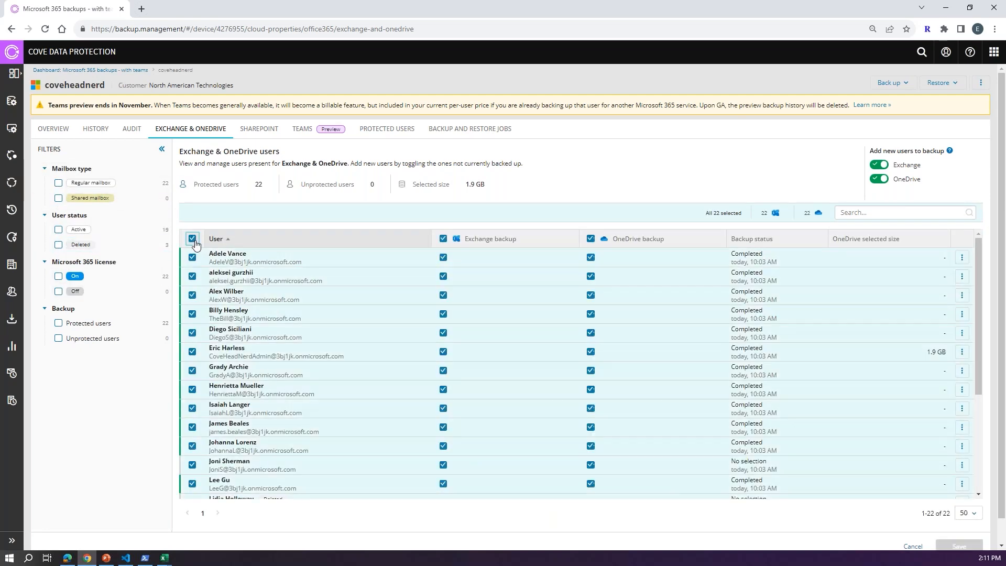
click(878, 165)
click(876, 179)
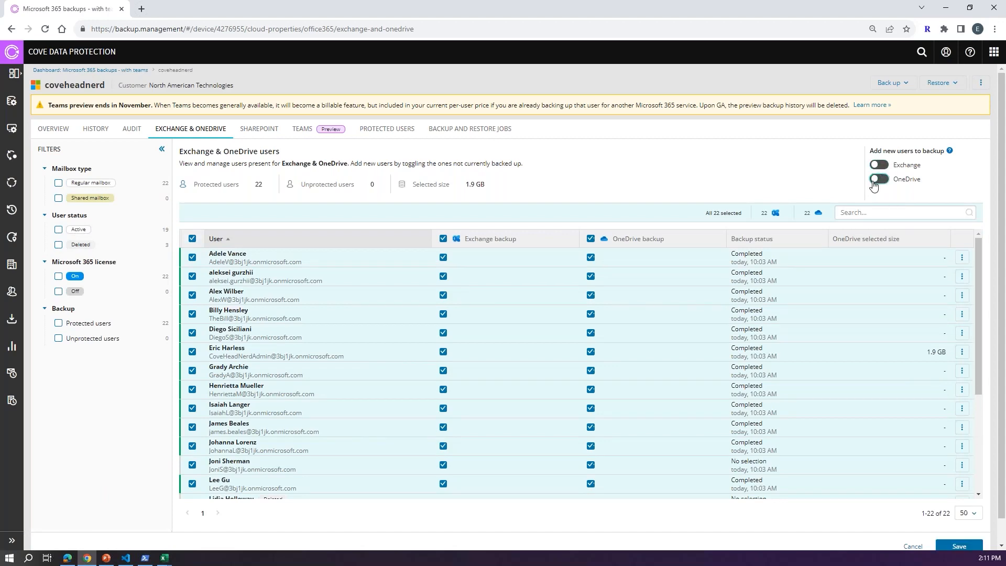
click(958, 546)
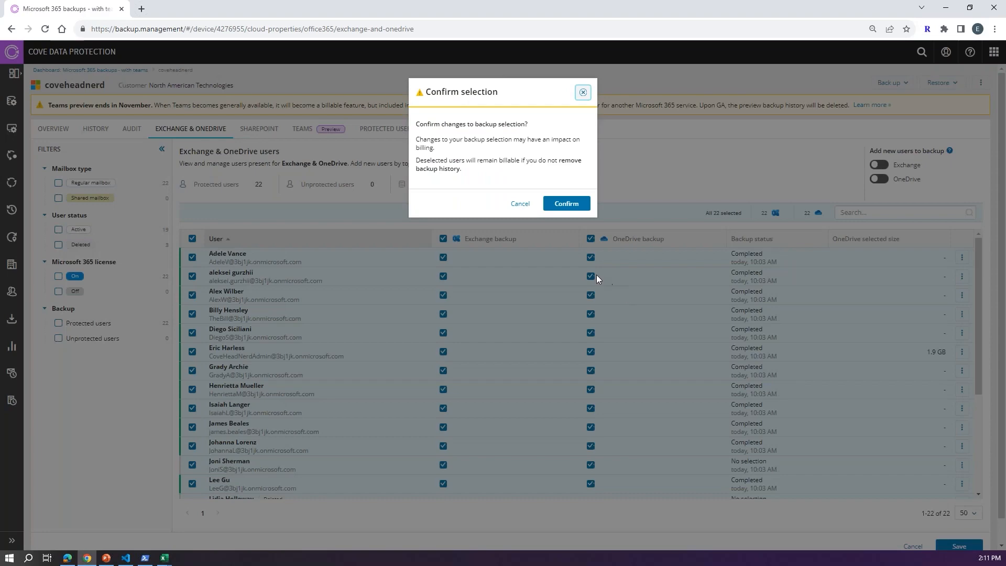
click(560, 203)
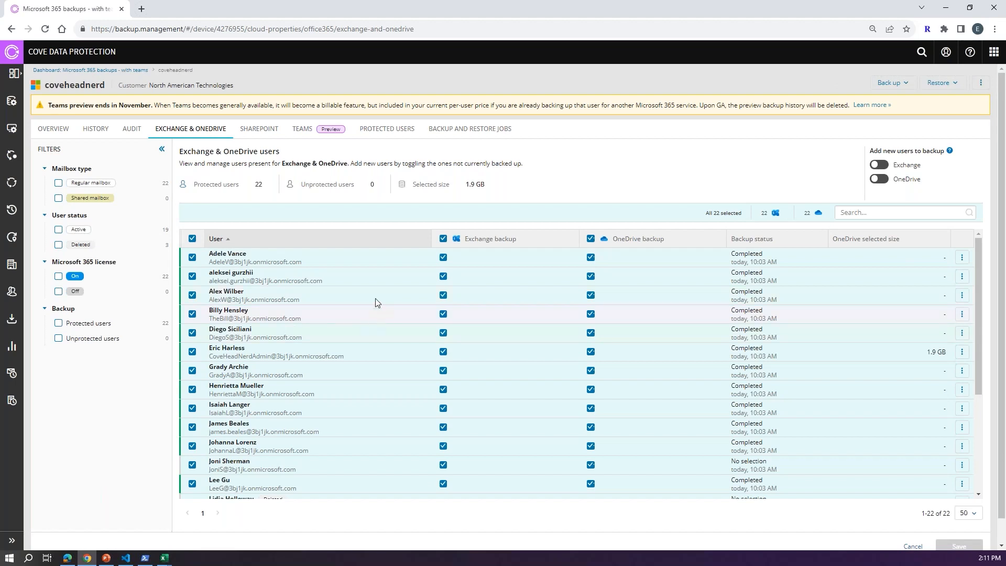
Step: Turn on adding new users for Exchange and OneDrive, and save with the second and third listed users deselected from backup
click(880, 165)
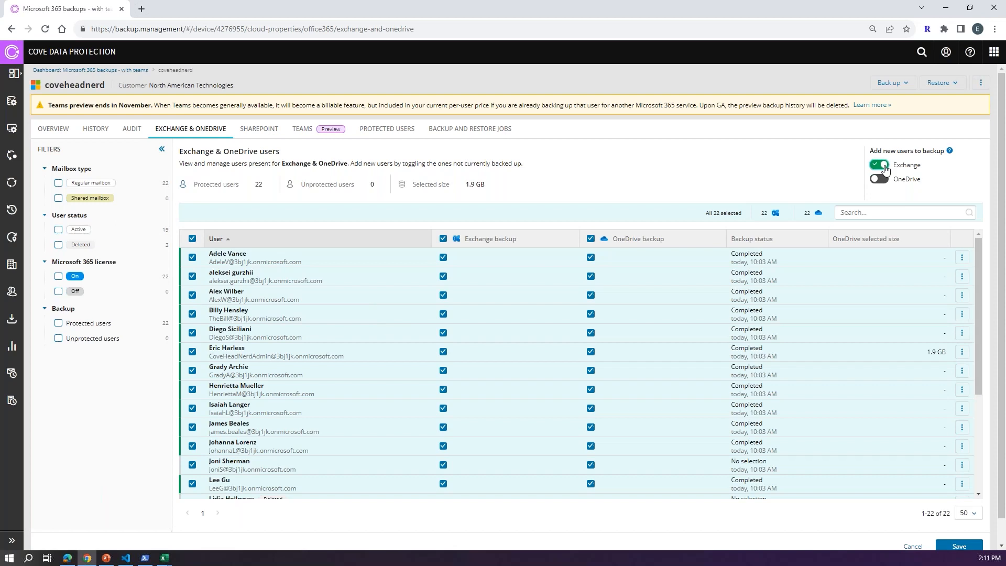
click(882, 180)
click(193, 296)
click(192, 276)
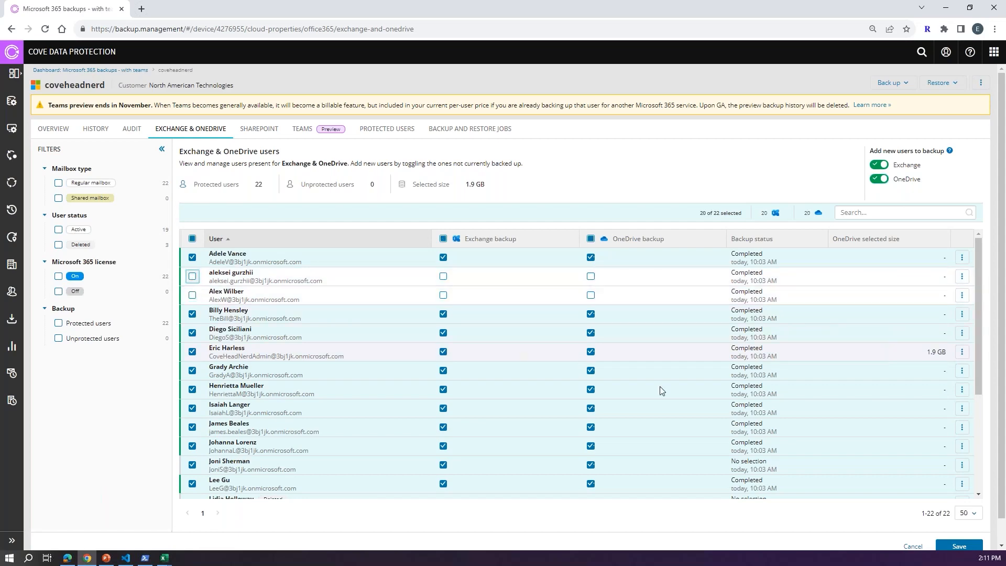
click(969, 545)
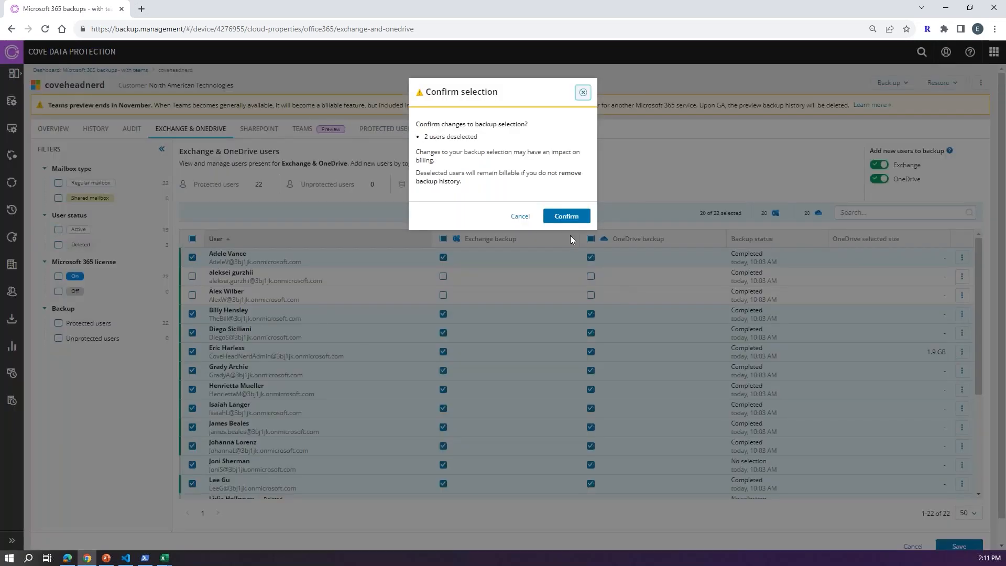
click(566, 215)
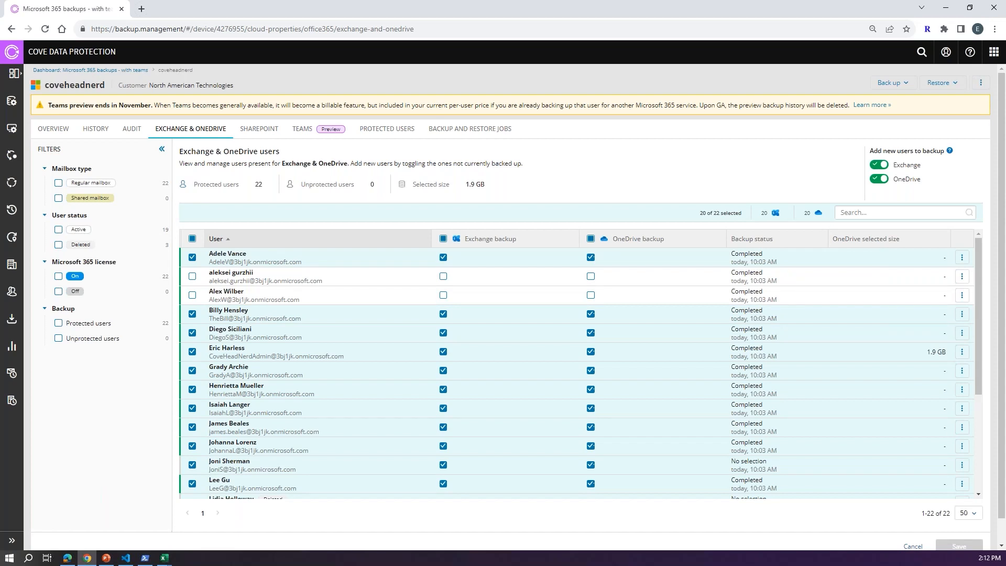
Step: Try deselecting the second user marked Deleted from Exchange and OneDrive backup, and select that user again
scroll(576, 367, down, 3)
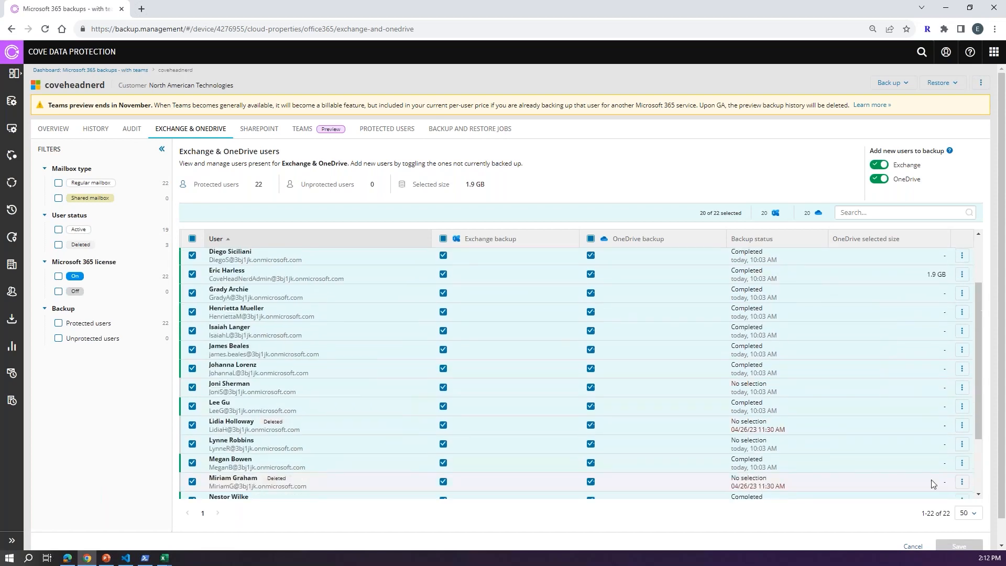
scroll(415, 399, up, 3)
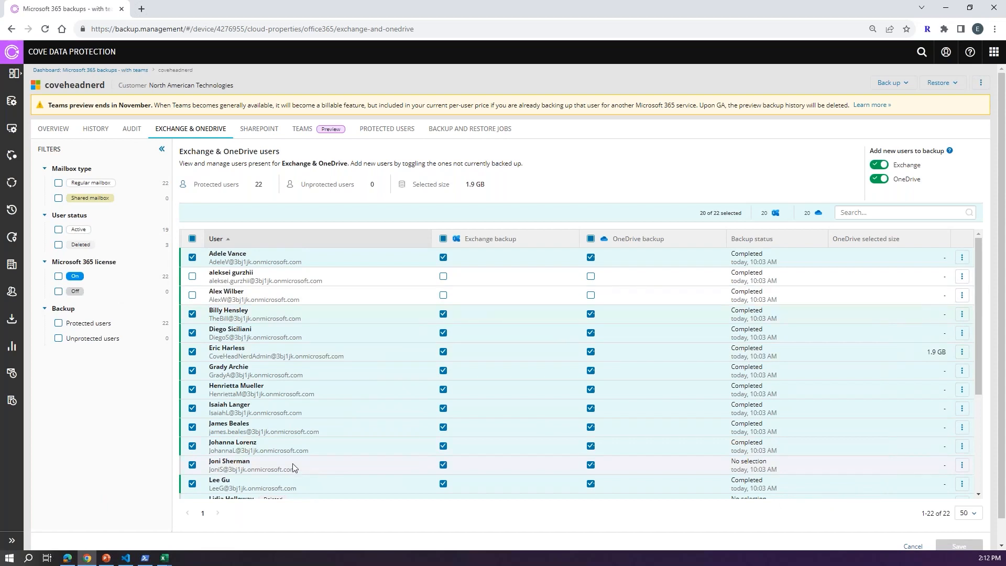
scroll(293, 466, down, 2)
scroll(292, 463, down, 1)
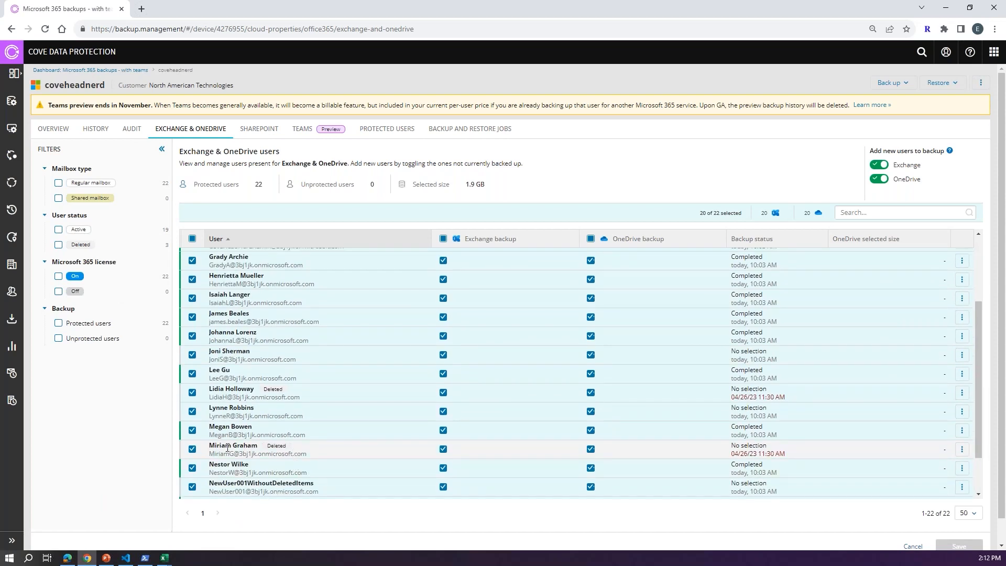
click(192, 449)
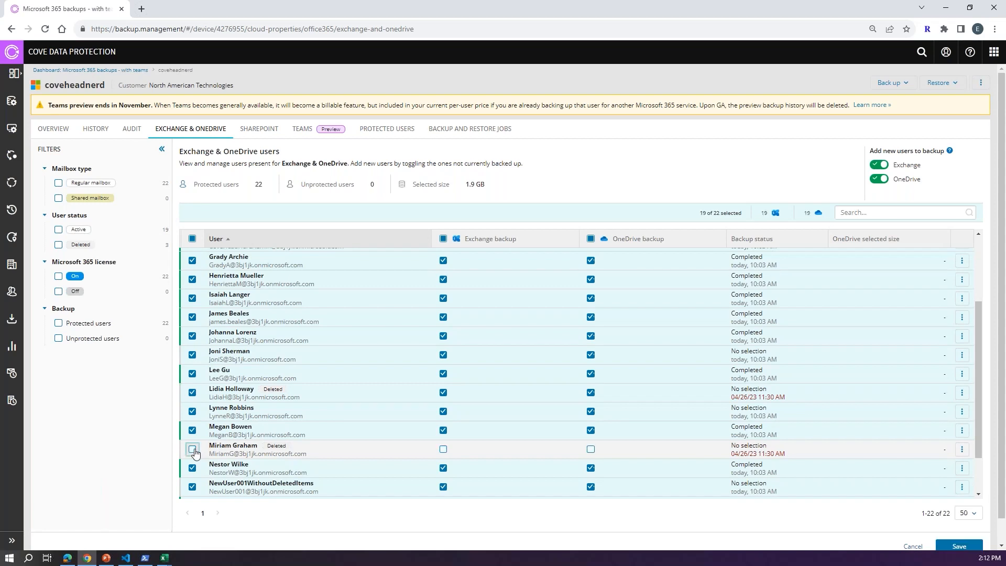
click(193, 449)
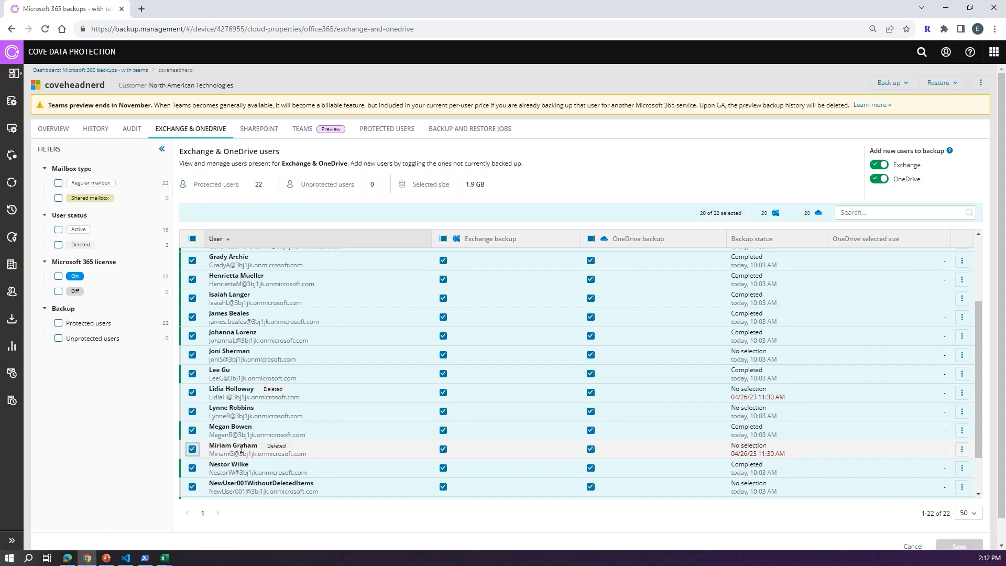
Step: Delete all backup history for the second user marked Deleted and dismiss the notification
click(962, 451)
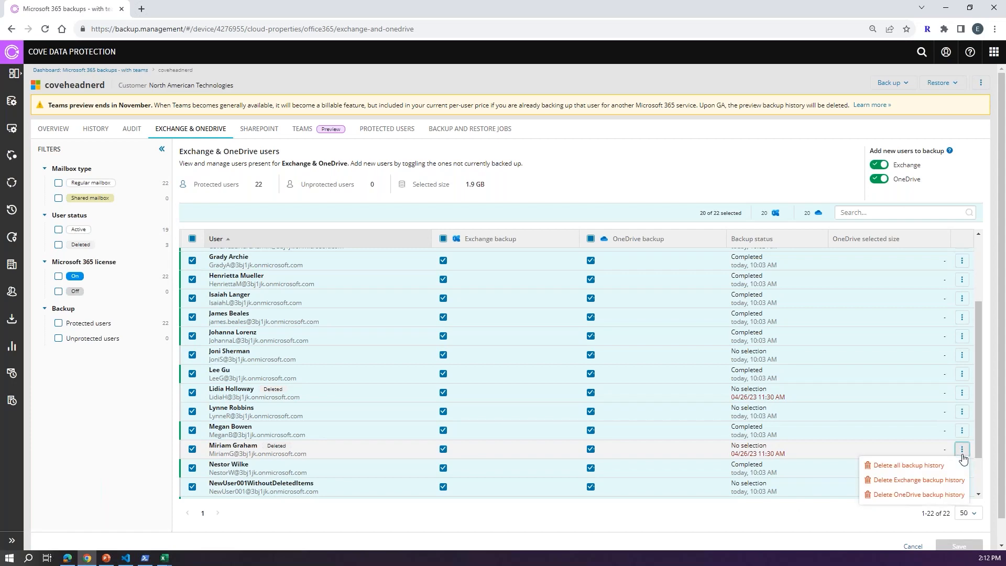
click(897, 467)
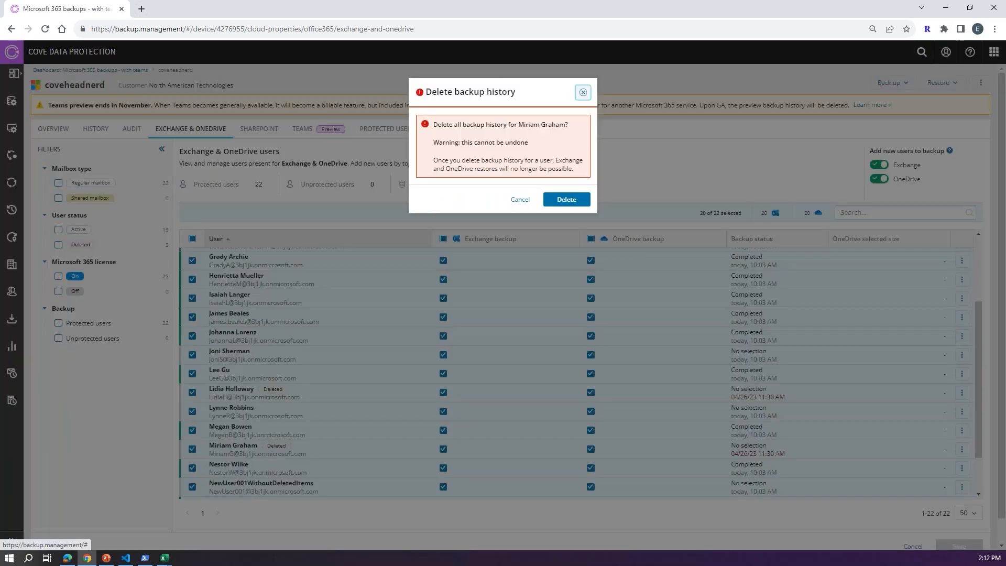
click(565, 202)
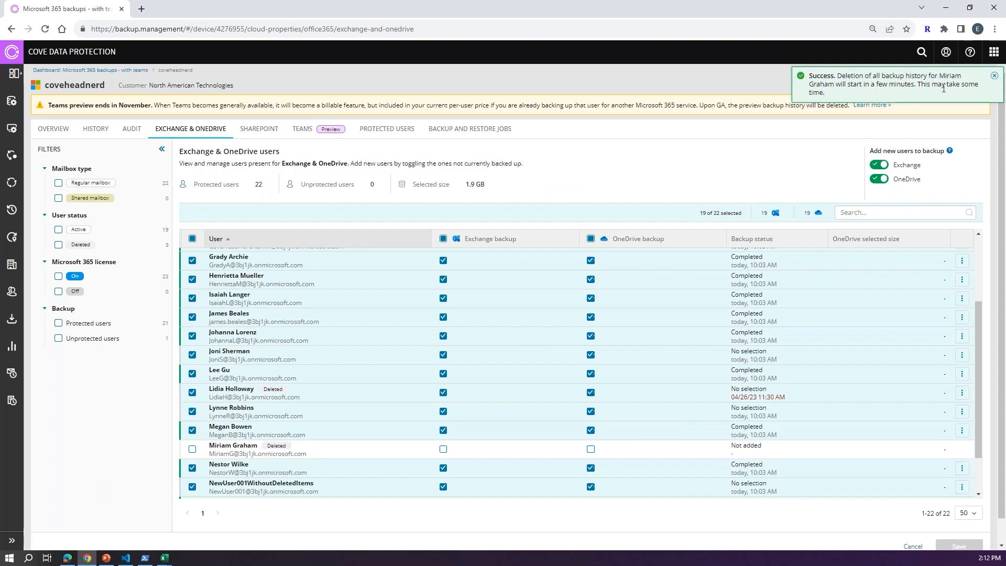
click(993, 75)
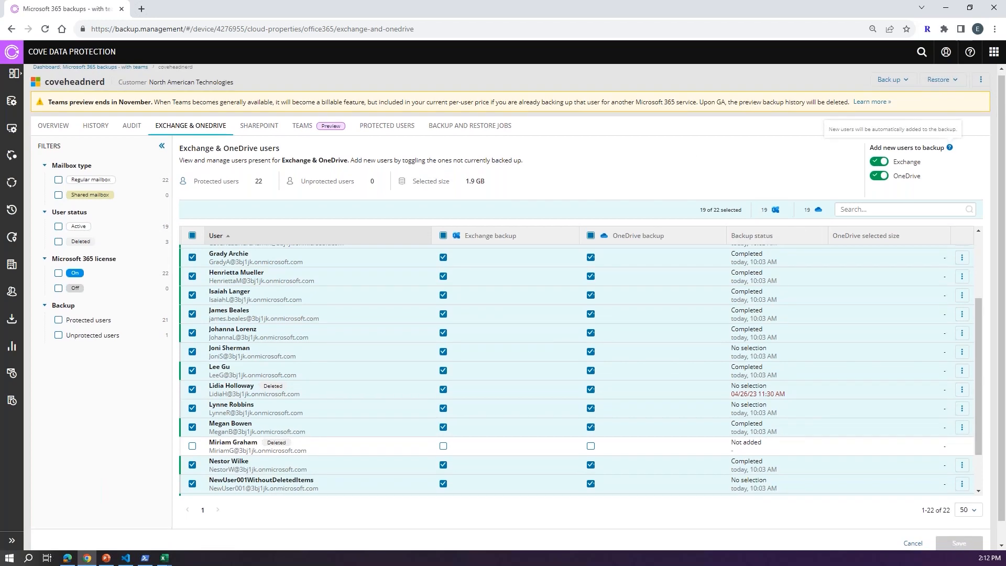
Step: Look over the help and resource links, and close them
scroll(959, 84, down, 1)
click(970, 52)
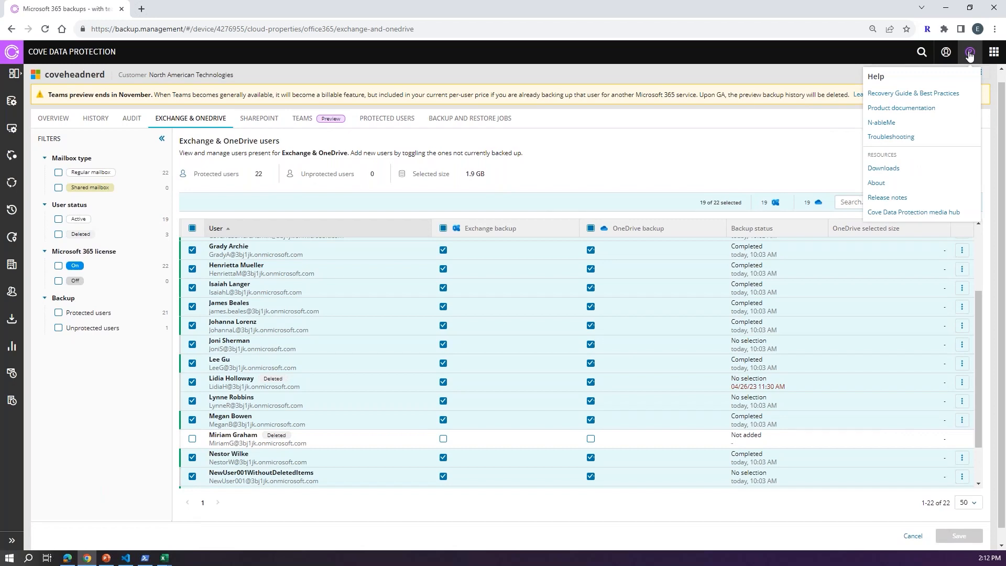
click(834, 66)
scroll(943, 101, up, 1)
Step: Start an Exchange restore for the tenant and begin connecting to its Microsoft 365 domain
click(940, 83)
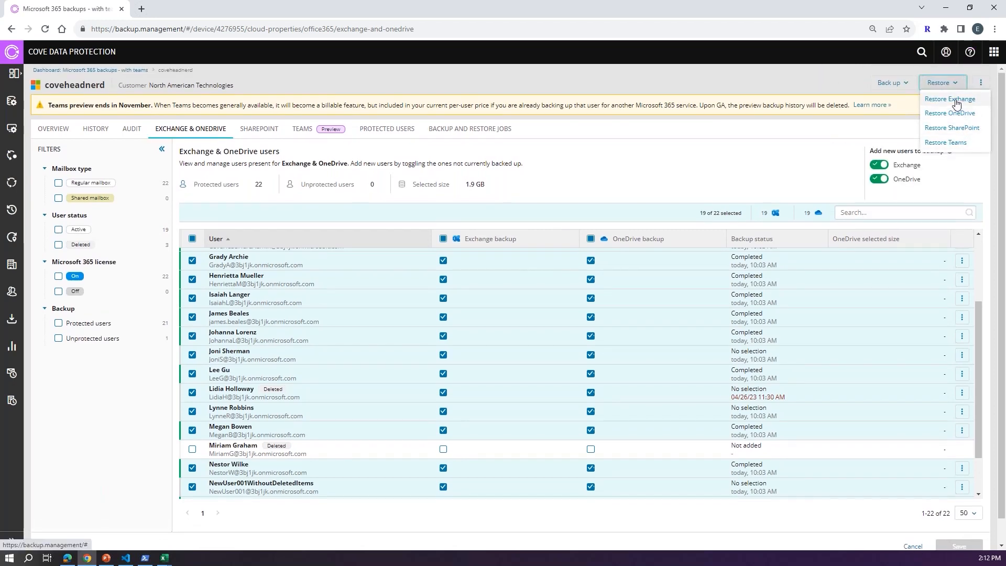
click(953, 99)
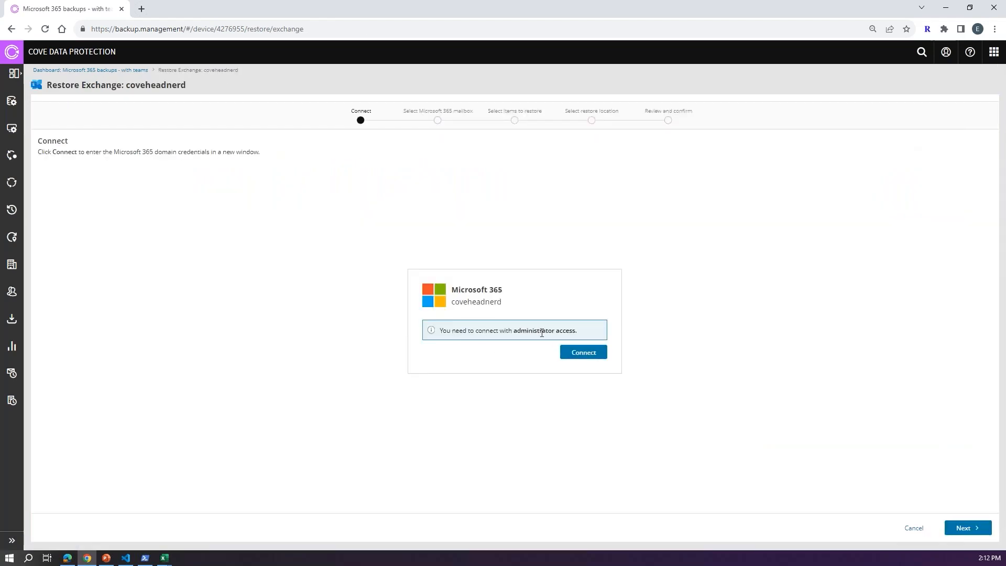
click(579, 352)
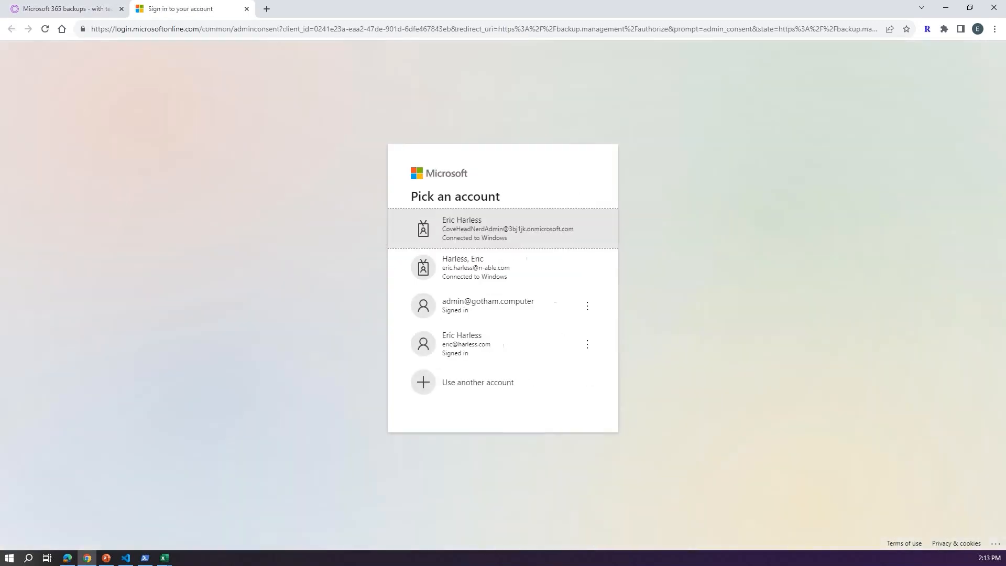
Step: Sign in with the tenant's administrator account, accept the requested organization permissions and continue to mailbox selection
click(466, 235)
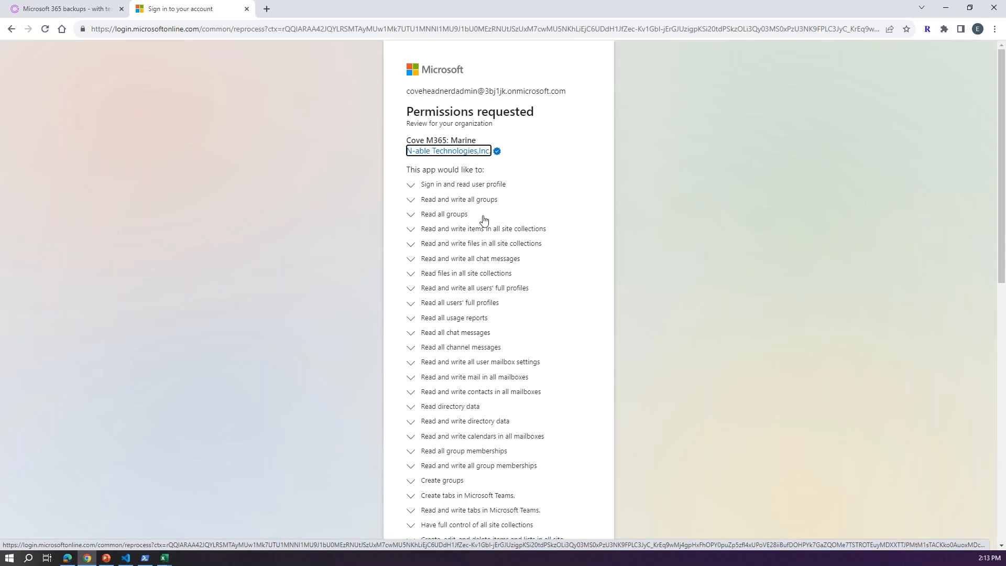
scroll(482, 223, down, 2)
scroll(483, 220, down, 7)
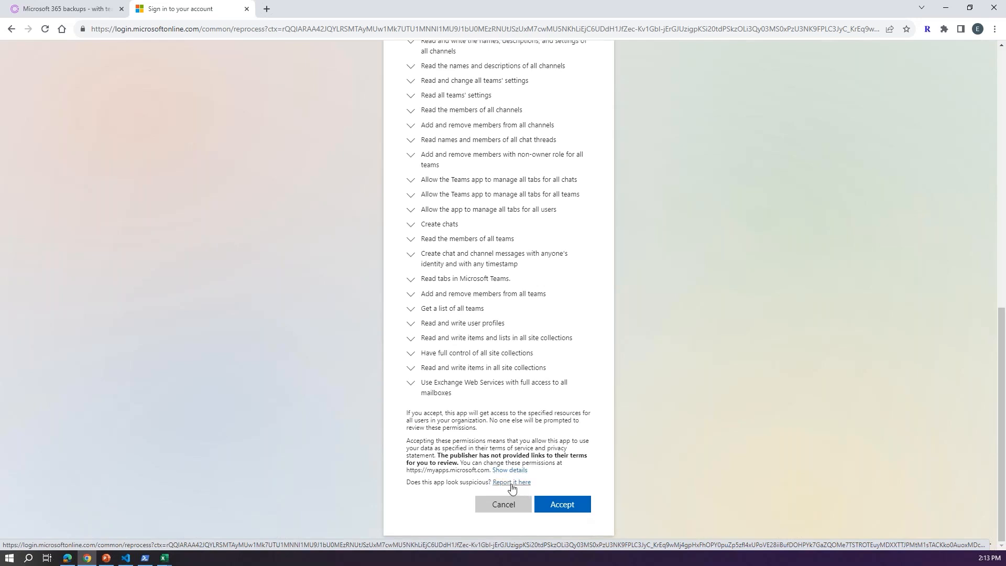
click(564, 505)
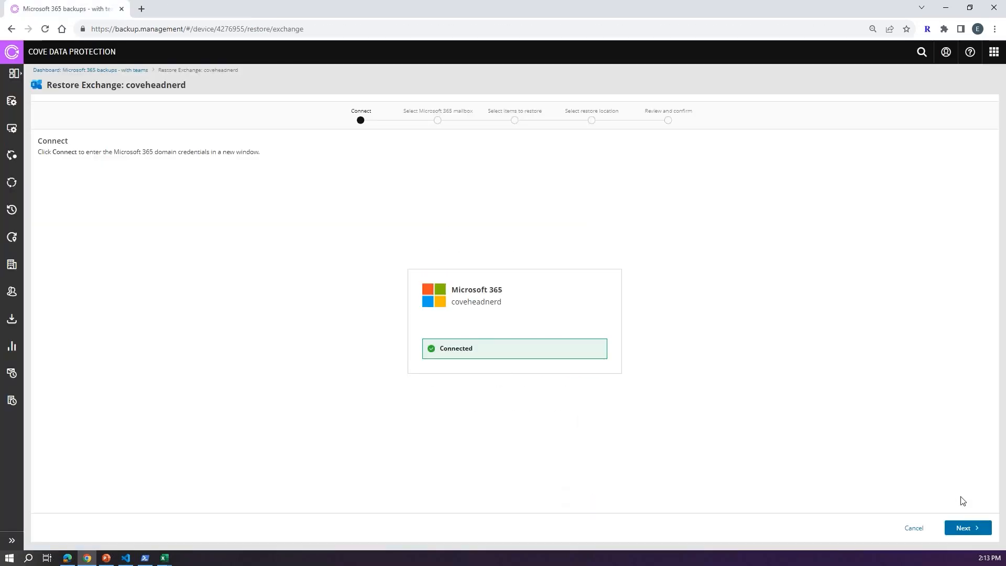
click(964, 526)
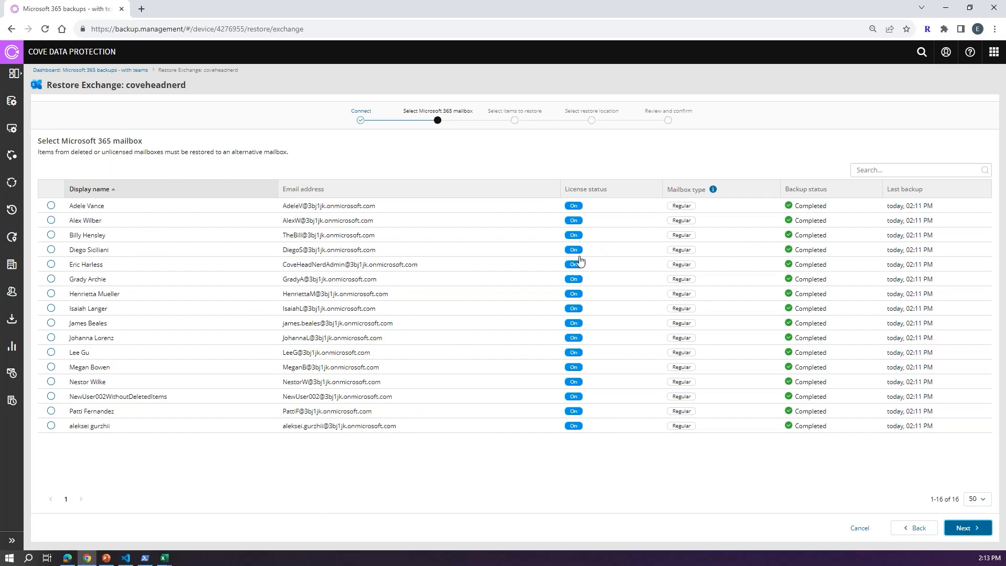
Step: Search the restorable mailboxes for the user whose backup history was deleted, and clear the search
click(881, 168)
text(mir)
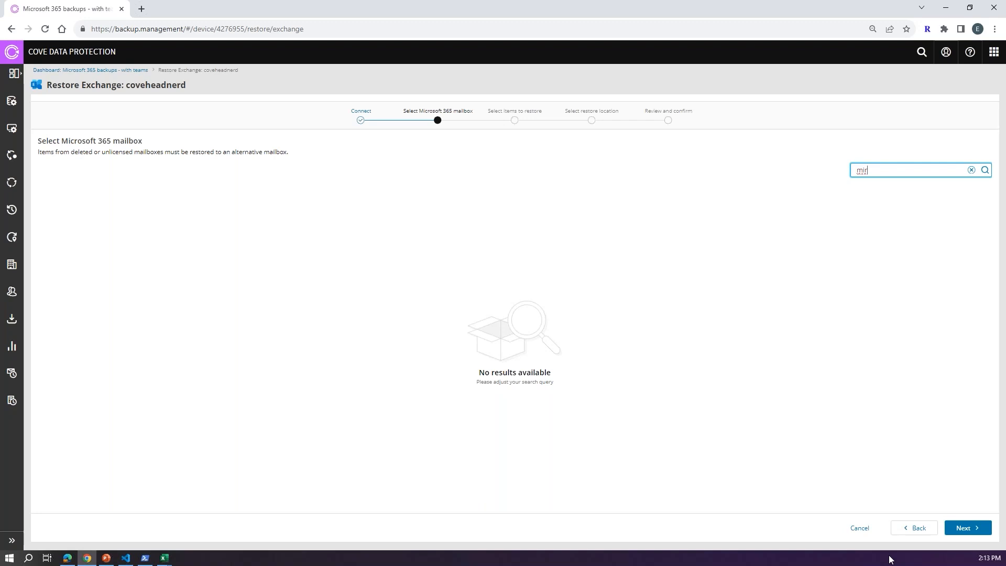
double_click(860, 172)
click(909, 528)
click(967, 529)
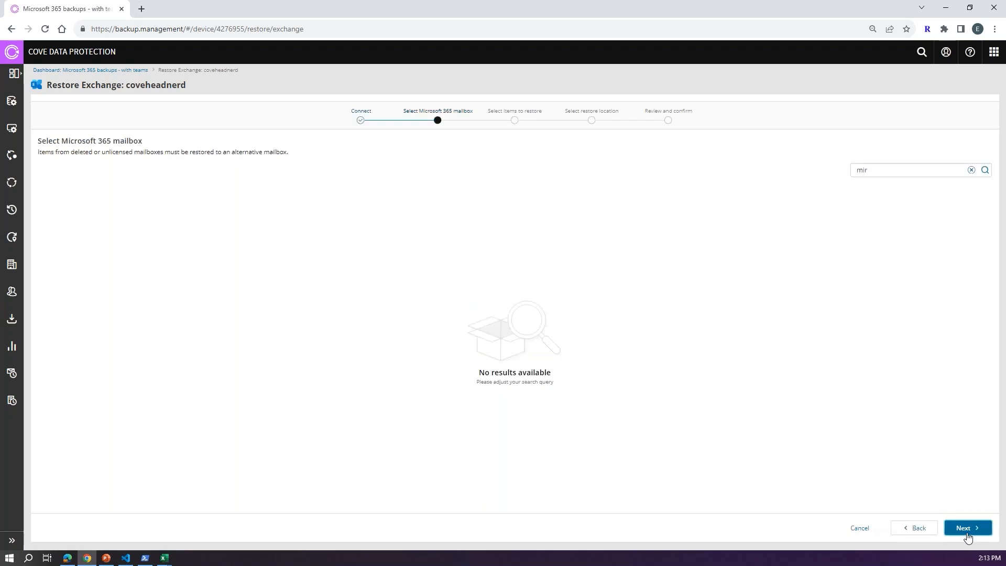
click(970, 169)
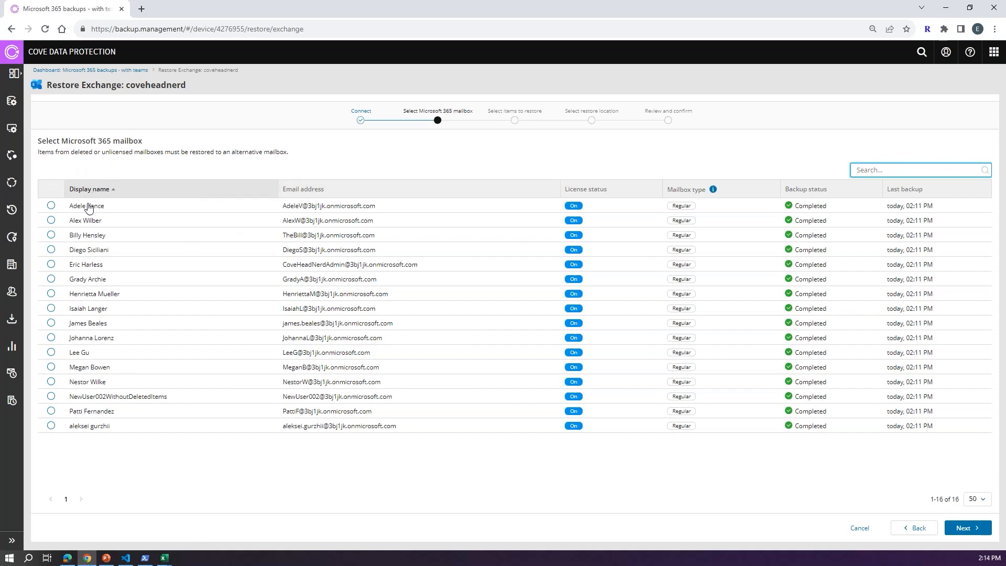
Step: Choose the administrator's mailbox and set the backup session to 10/20/23 at 09:32 PM
click(51, 264)
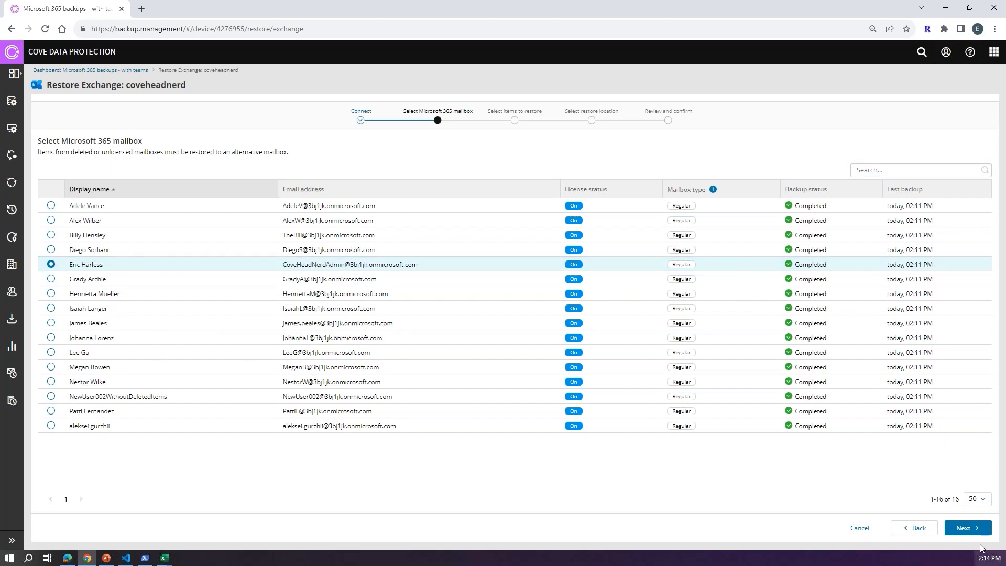
click(968, 528)
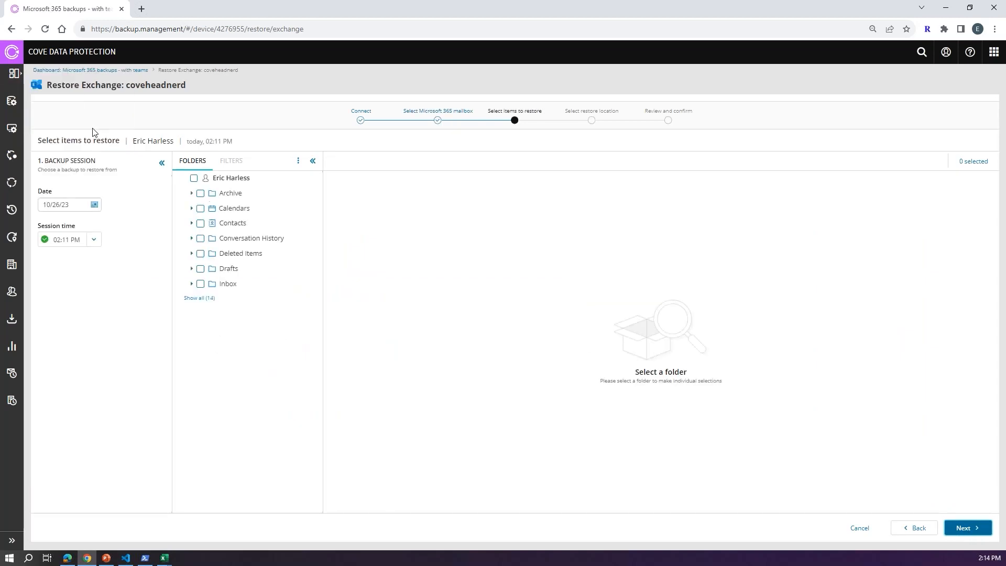
click(94, 206)
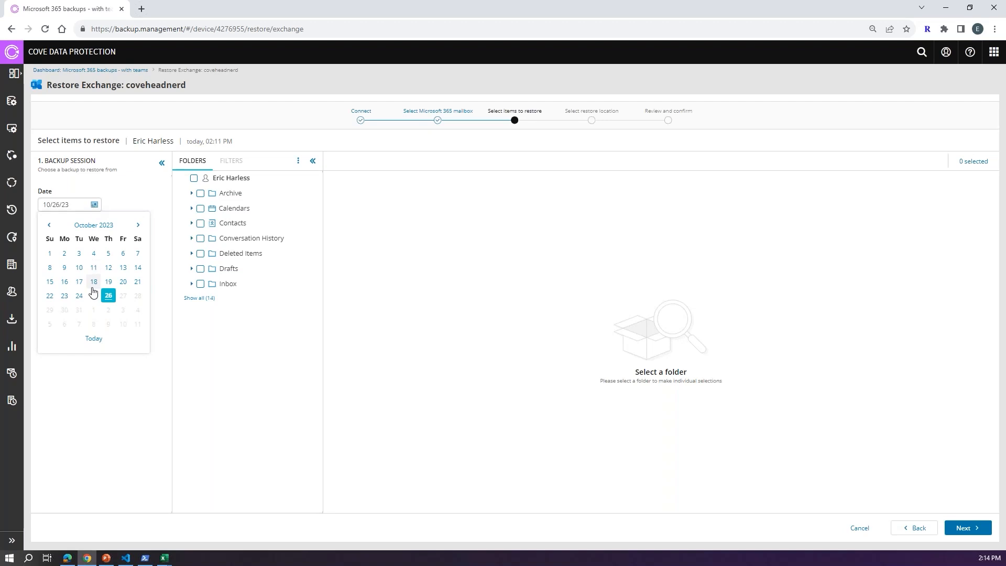
click(123, 281)
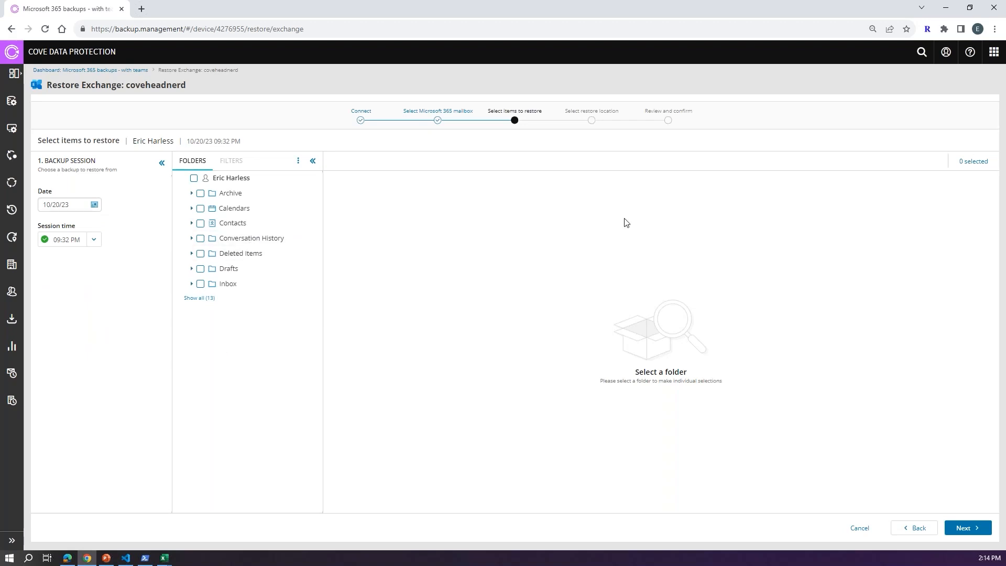
click(92, 240)
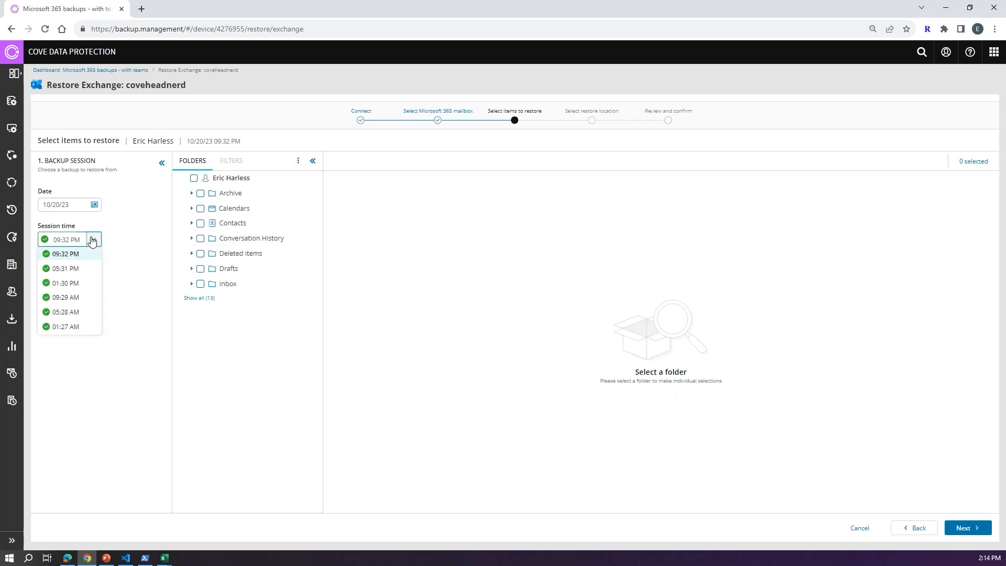
click(65, 259)
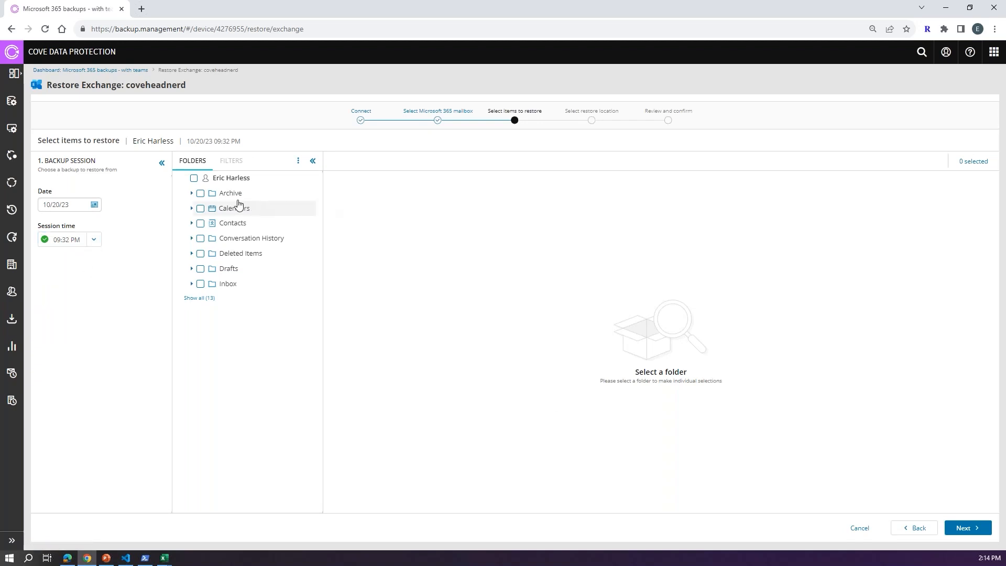
Step: Try selecting the full mailbox for restore, open its Archive and Calendars folders, and clear the selection
click(194, 178)
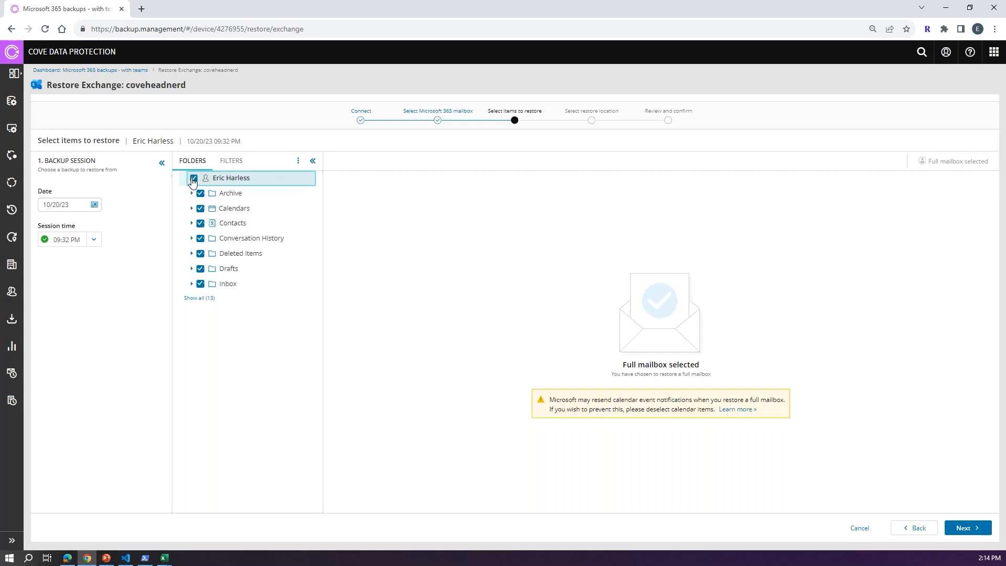
click(224, 196)
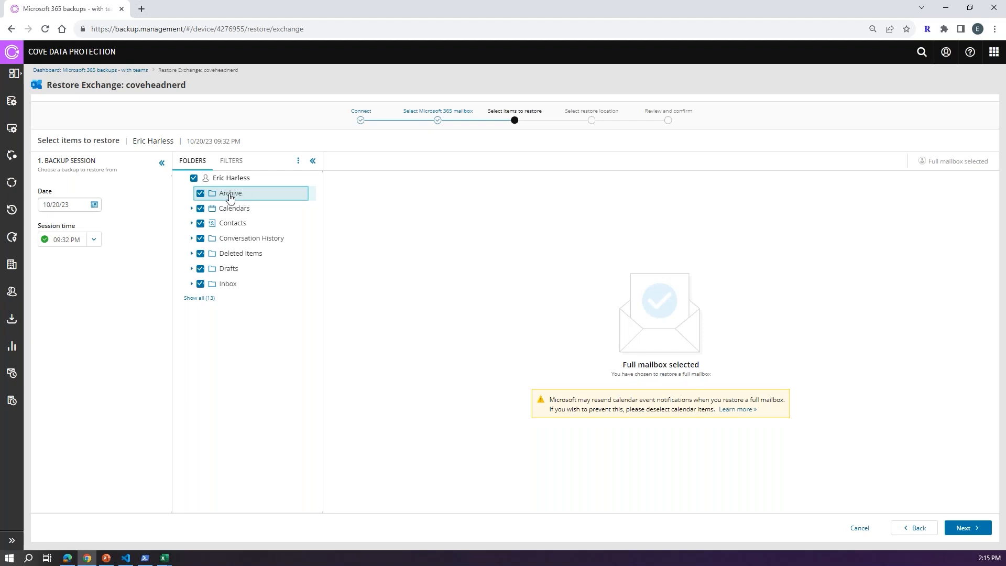
click(226, 210)
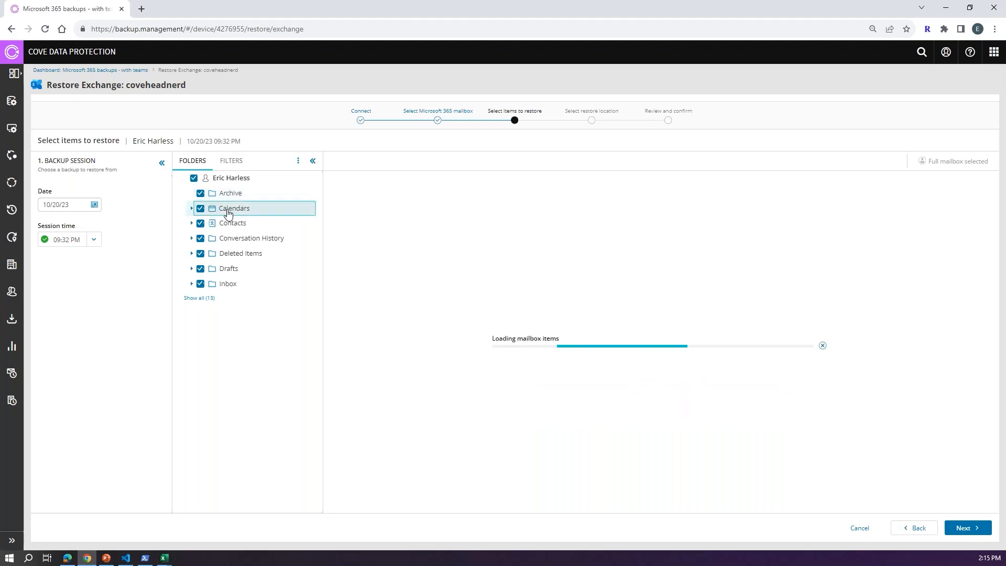
click(202, 180)
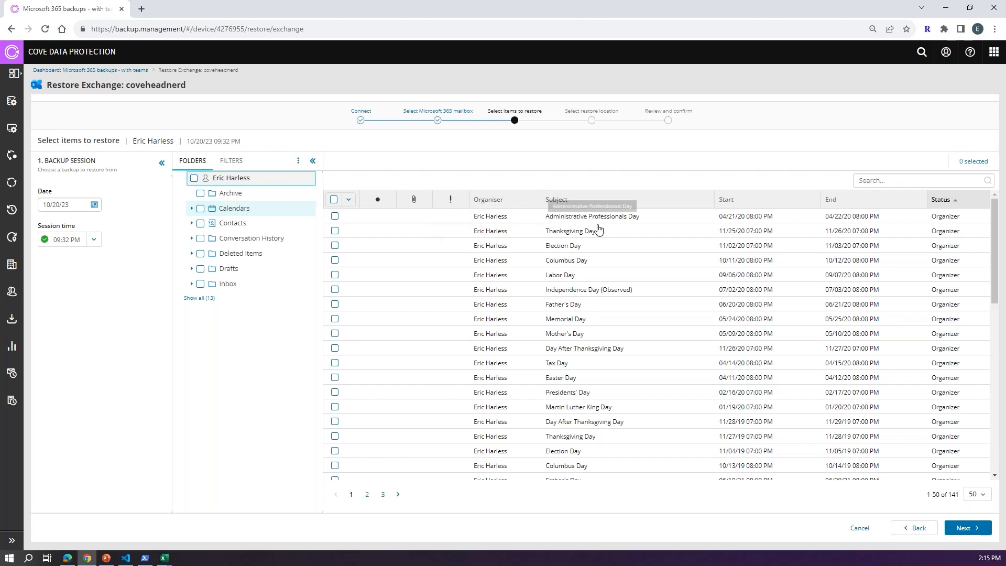
Step: Look through the calendar items and open the Archive and Contacts folders
scroll(944, 349, down, 10)
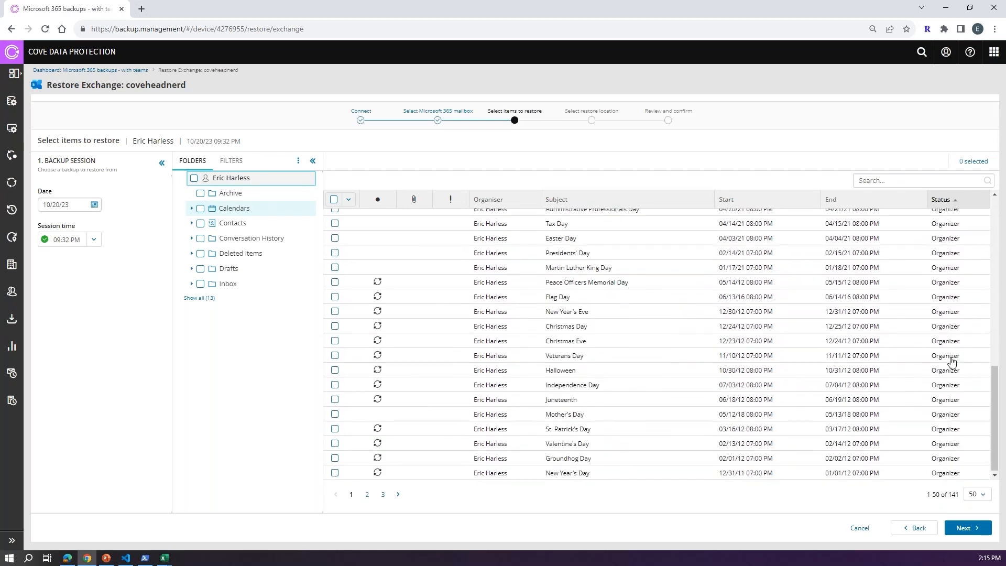
scroll(938, 351, up, 10)
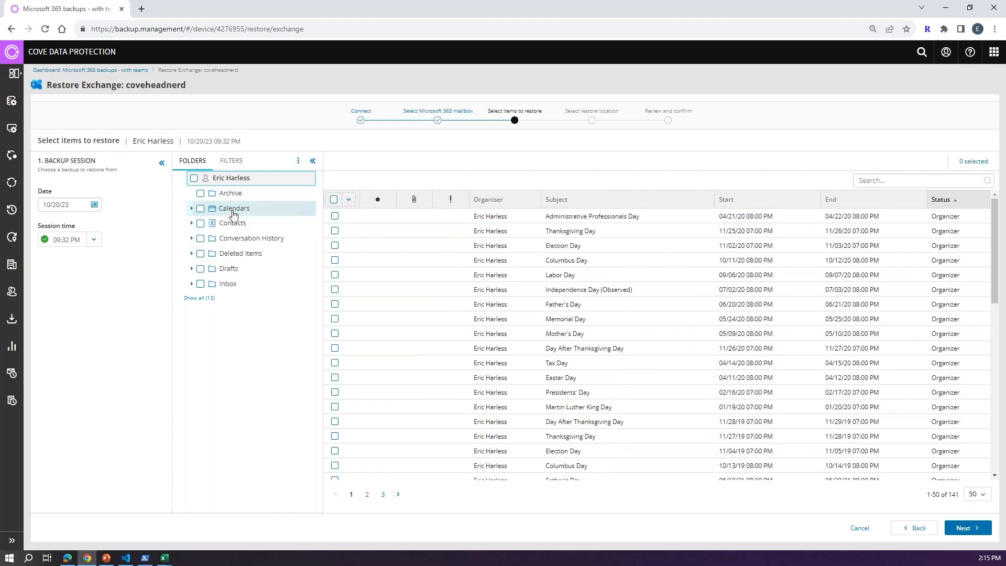
click(231, 193)
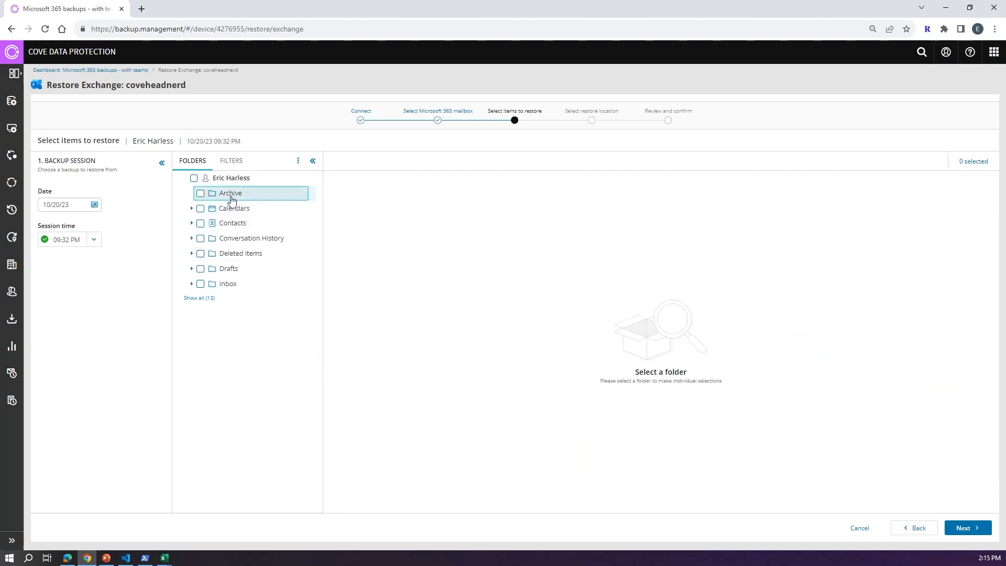
click(232, 227)
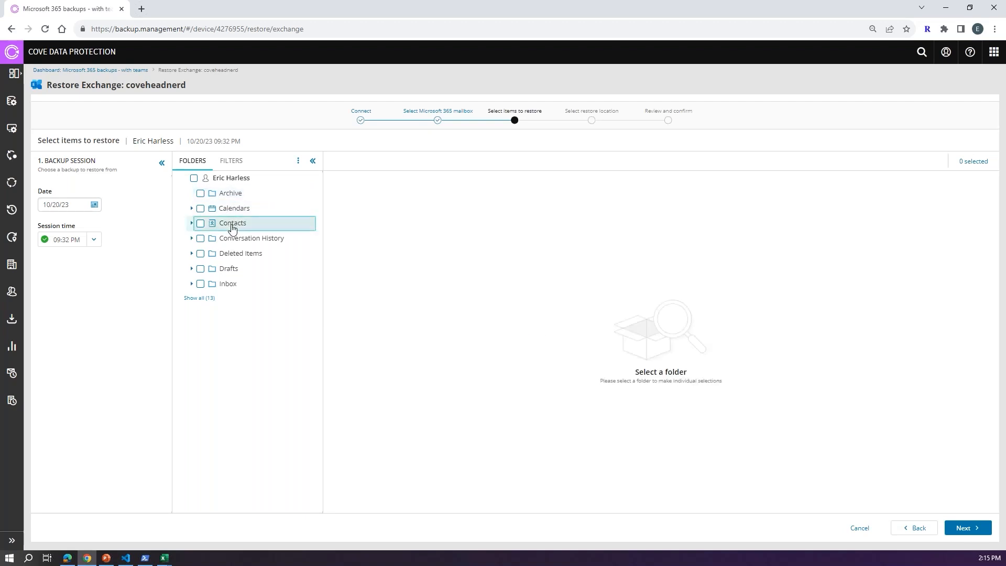
Step: Expand the Contacts folder, view its subfolders and select Contacts with everything in it
click(192, 223)
click(247, 238)
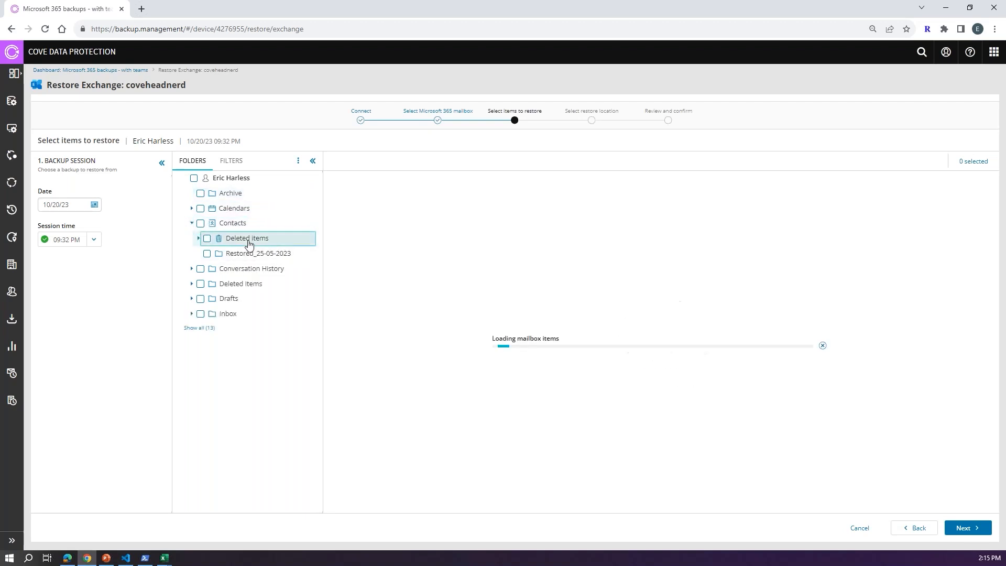
click(249, 257)
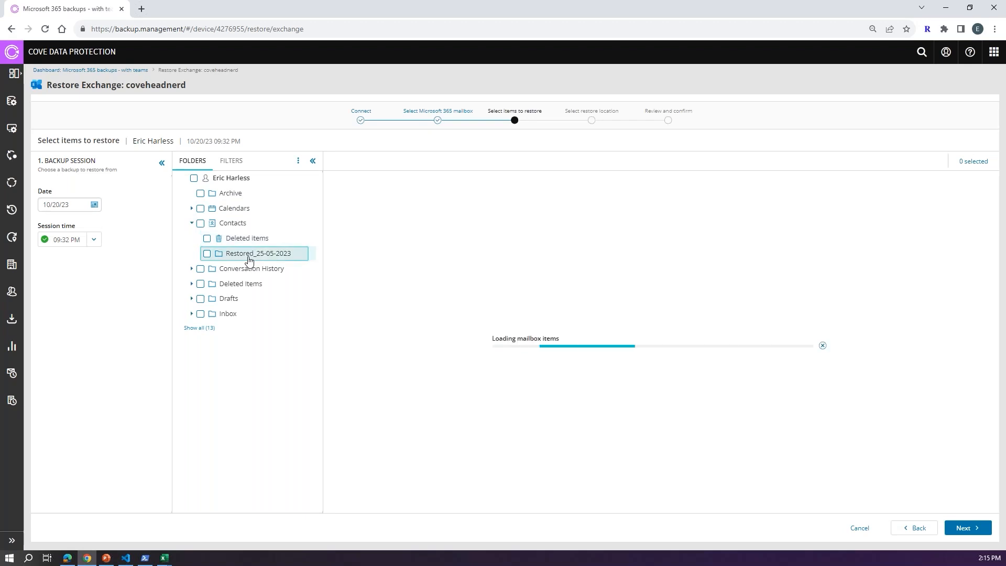
click(226, 239)
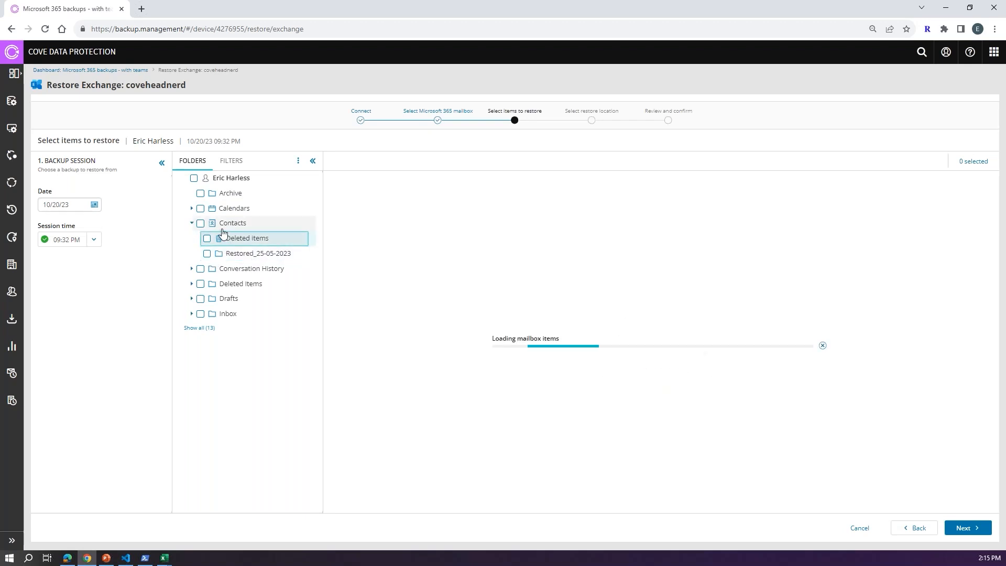
click(200, 224)
click(200, 223)
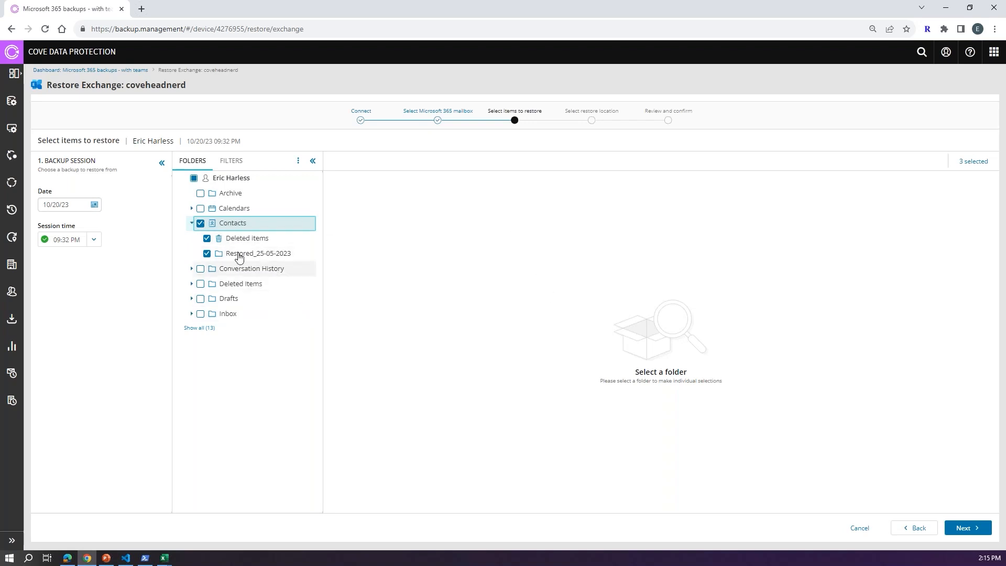
Step: Look through the Conversation History, Deleted Items, Drafts and Inbox folders of the mailbox backup
click(230, 269)
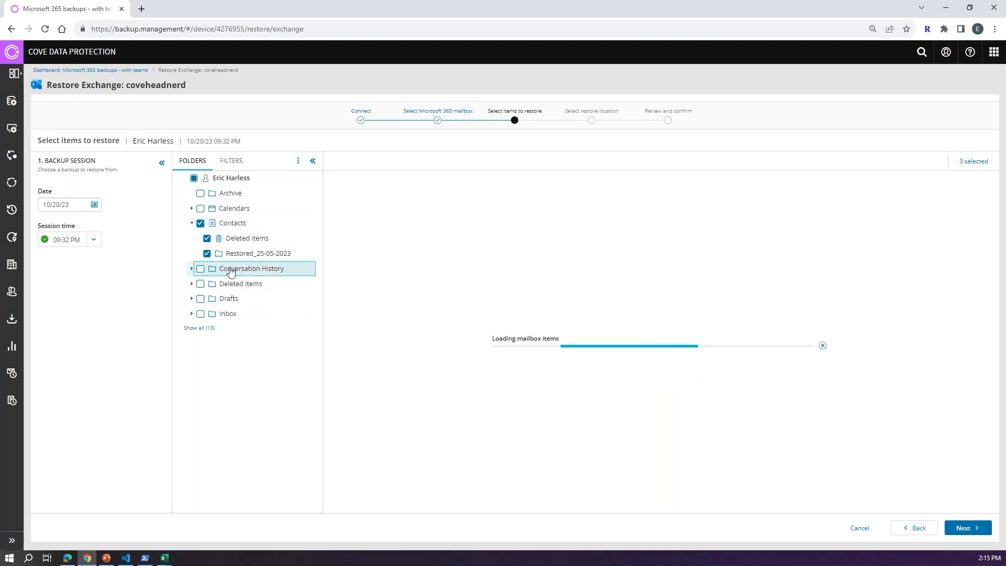
click(191, 269)
click(192, 283)
click(213, 301)
click(191, 299)
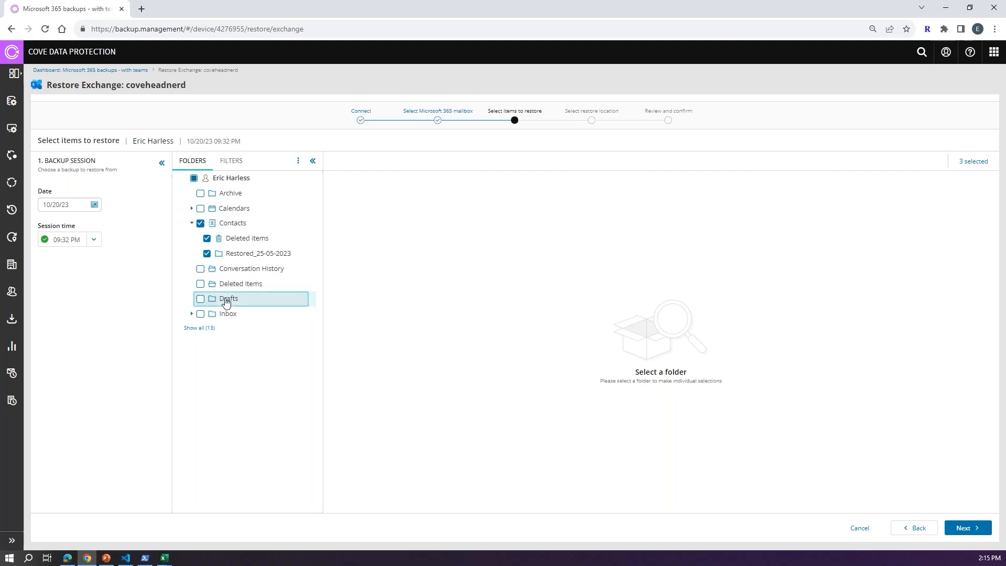
click(212, 316)
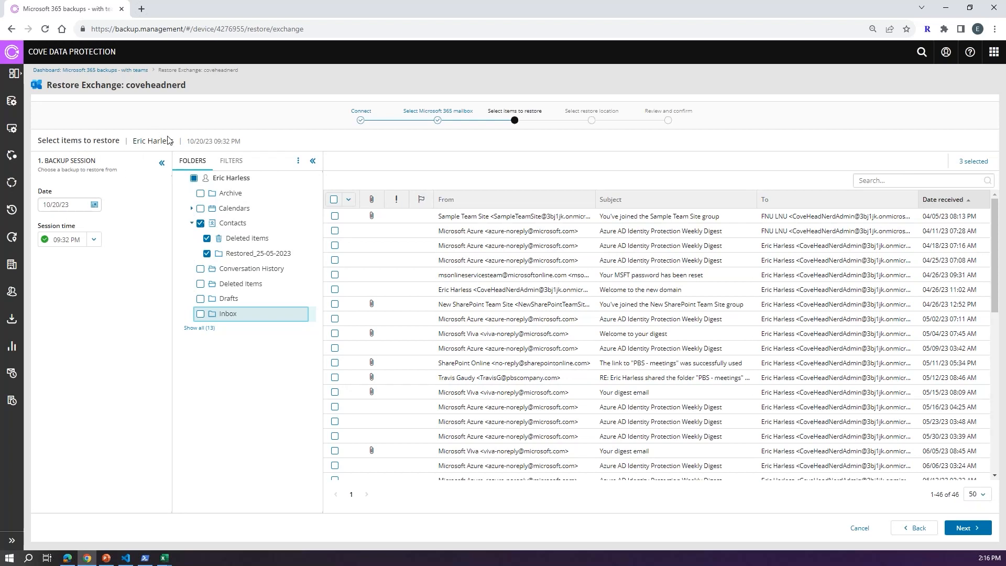
Step: Clear the mailbox restore selection, collapse Contacts, and try selecting the Conversation History, Deleted Items and Drafts folders
click(192, 178)
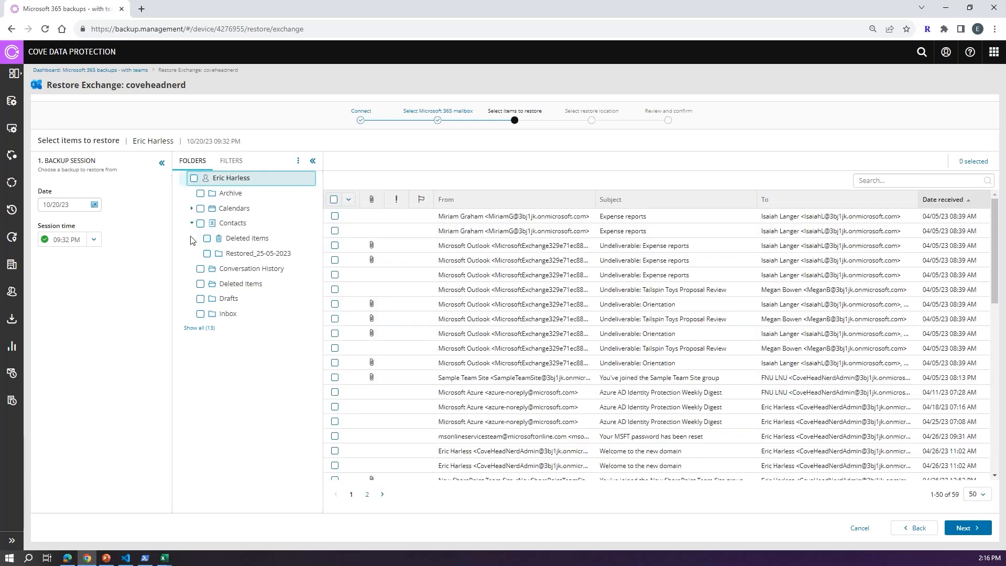
click(191, 223)
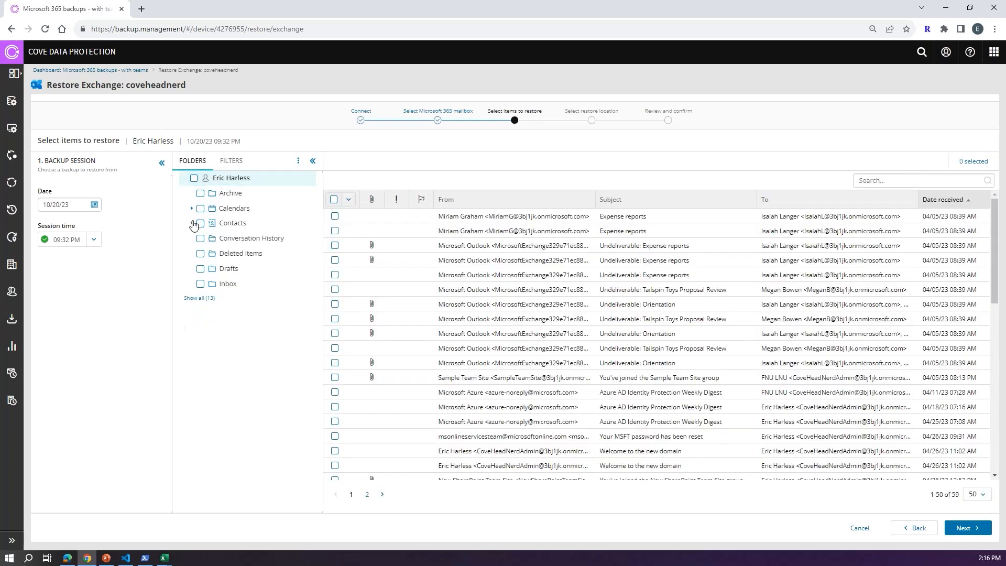
click(220, 241)
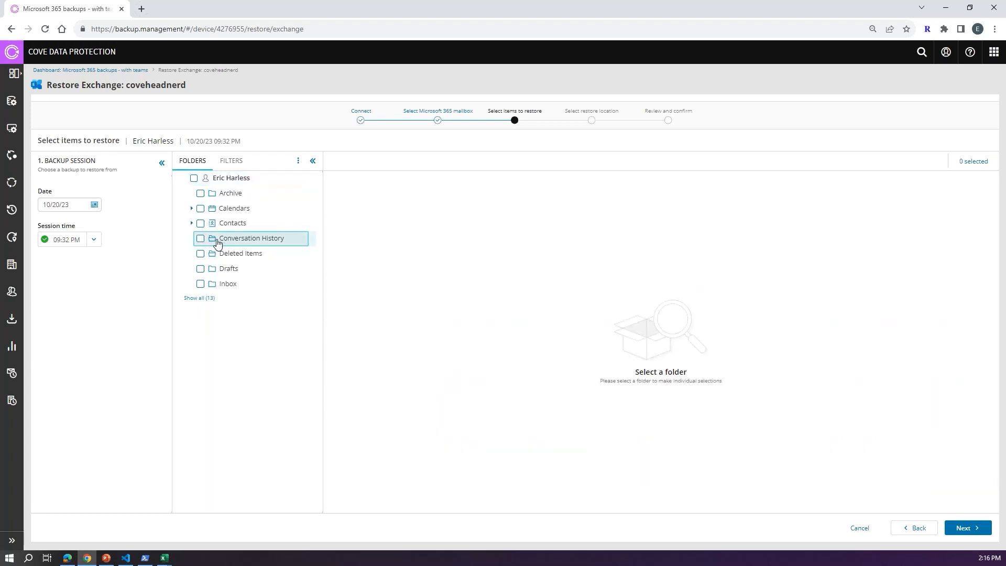
click(200, 240)
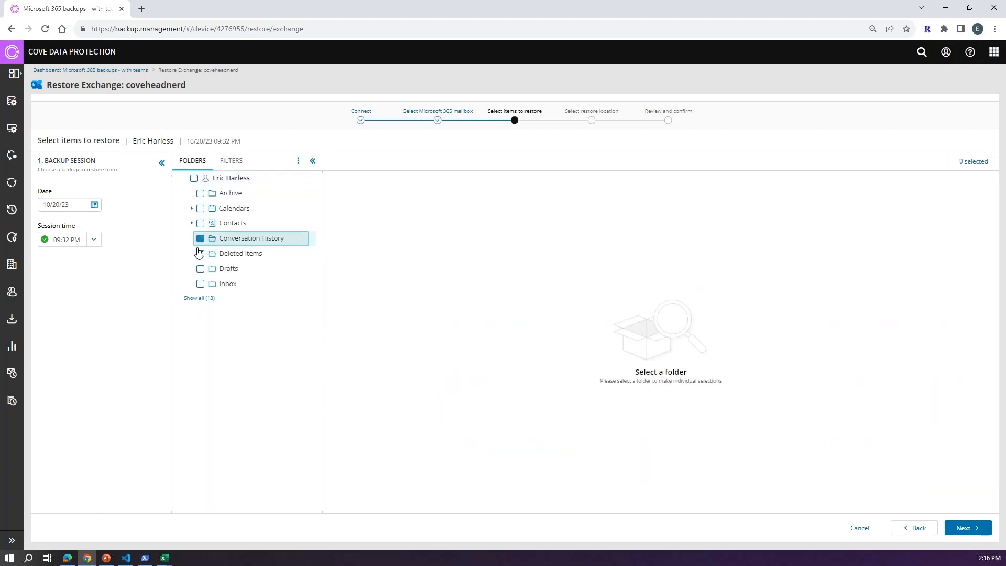
click(200, 254)
click(196, 271)
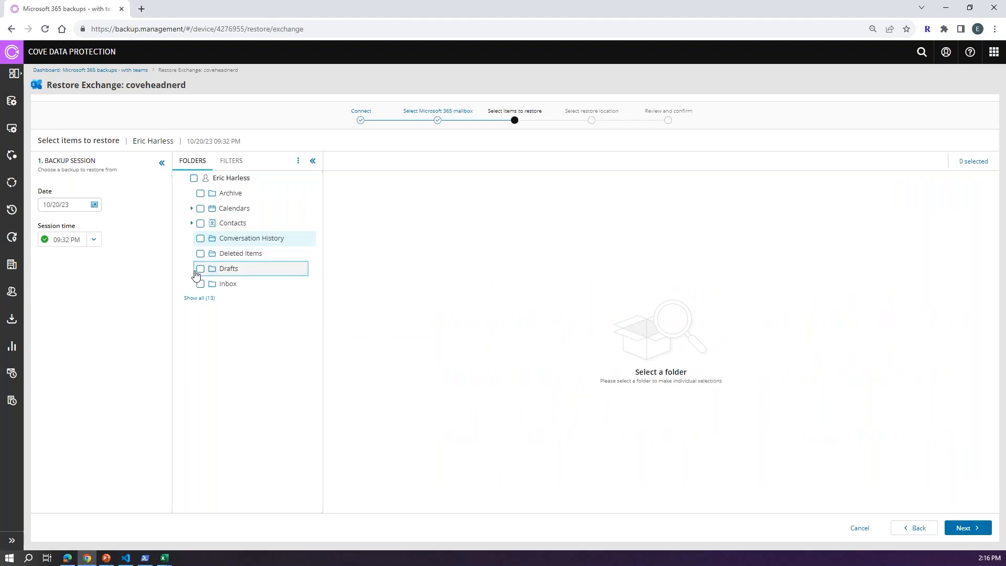
Step: Show all folders of the mailbox backup and look through Recoverable Items and Sent Items
click(198, 298)
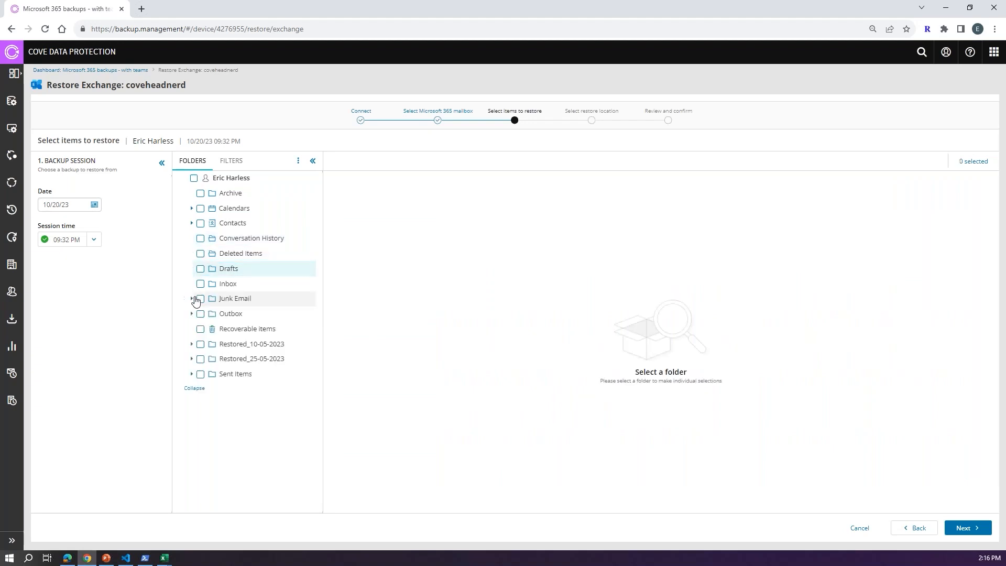
click(242, 330)
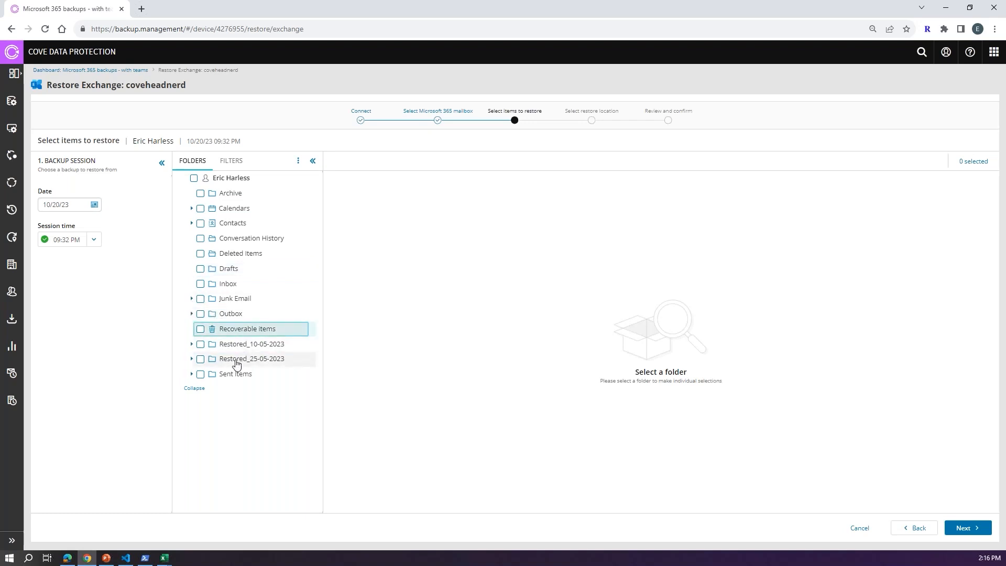
click(241, 378)
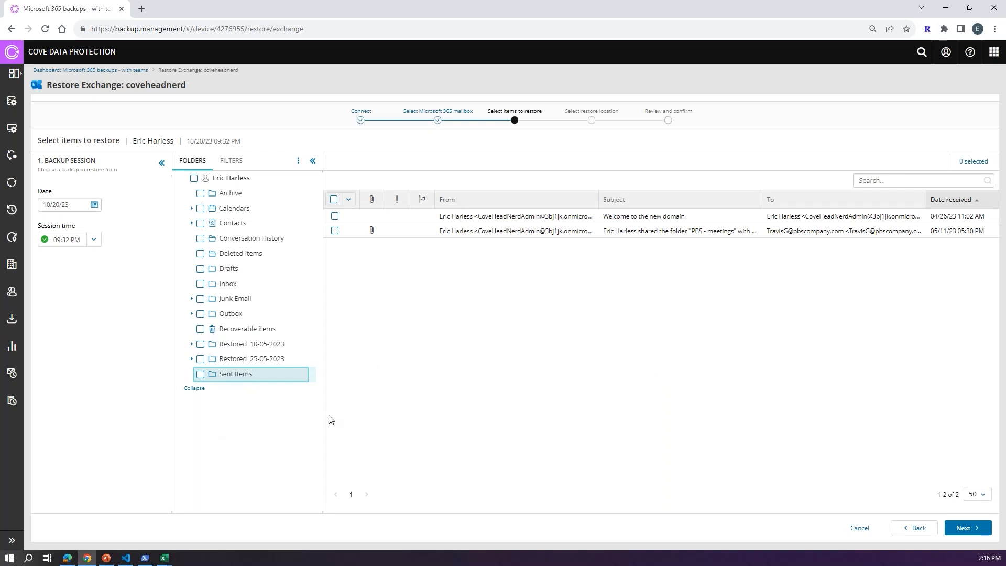
Step: Select the full mailbox for restore and continue to the restore location settings
click(193, 178)
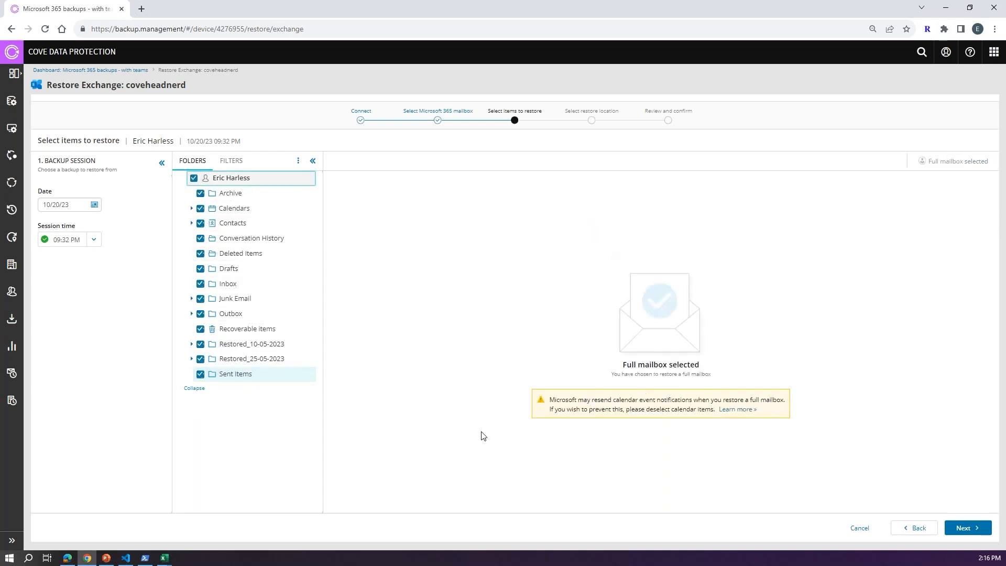
click(966, 529)
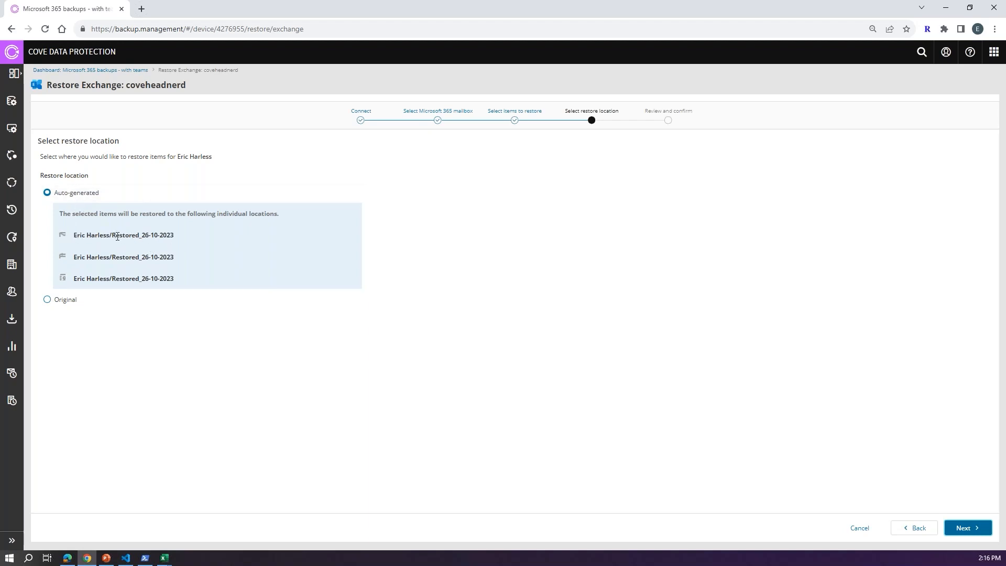
Step: Review the Original location option, set the restore location back to Auto-generated, and start the mailbox restore
drag(179, 236, 119, 238)
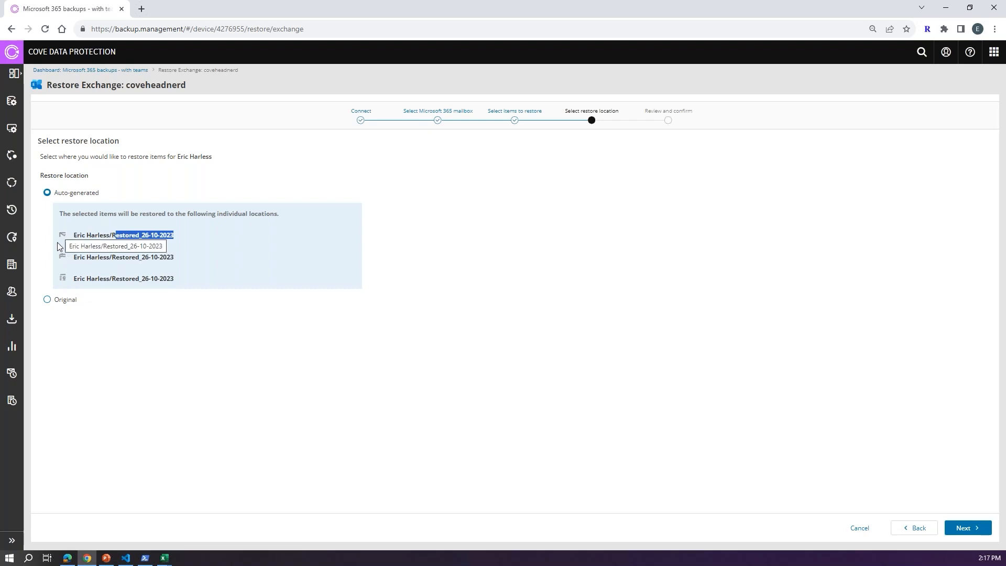
click(47, 300)
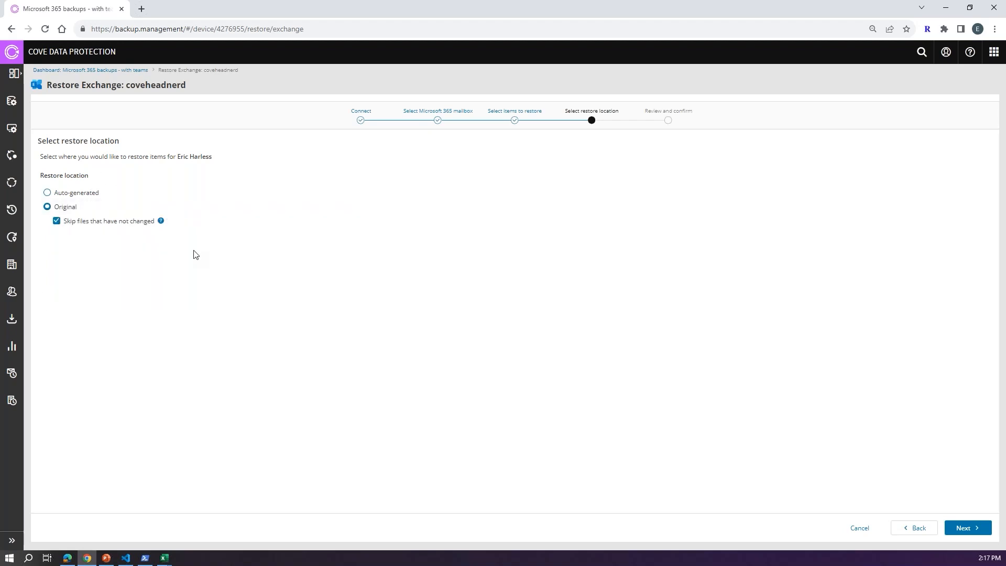
click(48, 193)
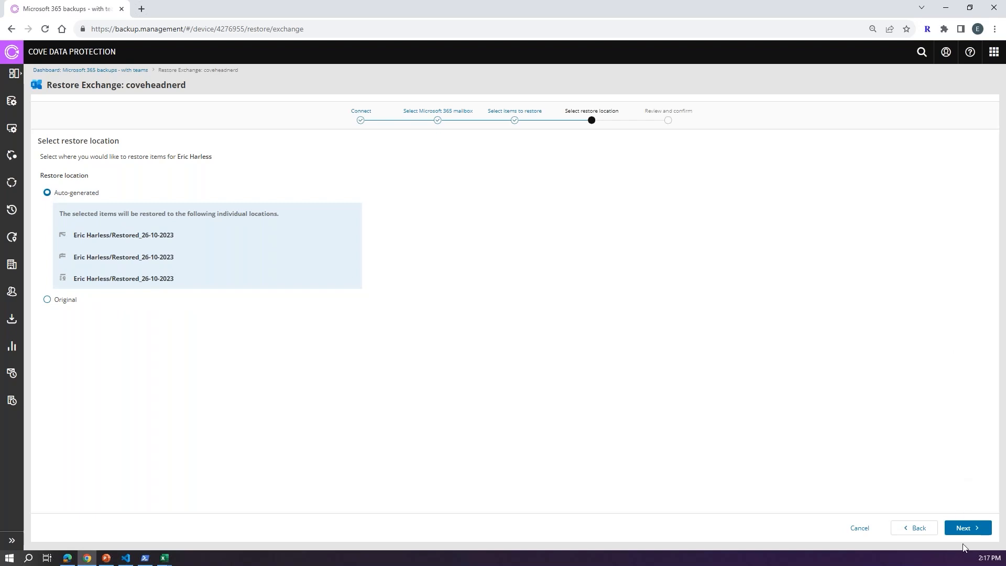
click(967, 529)
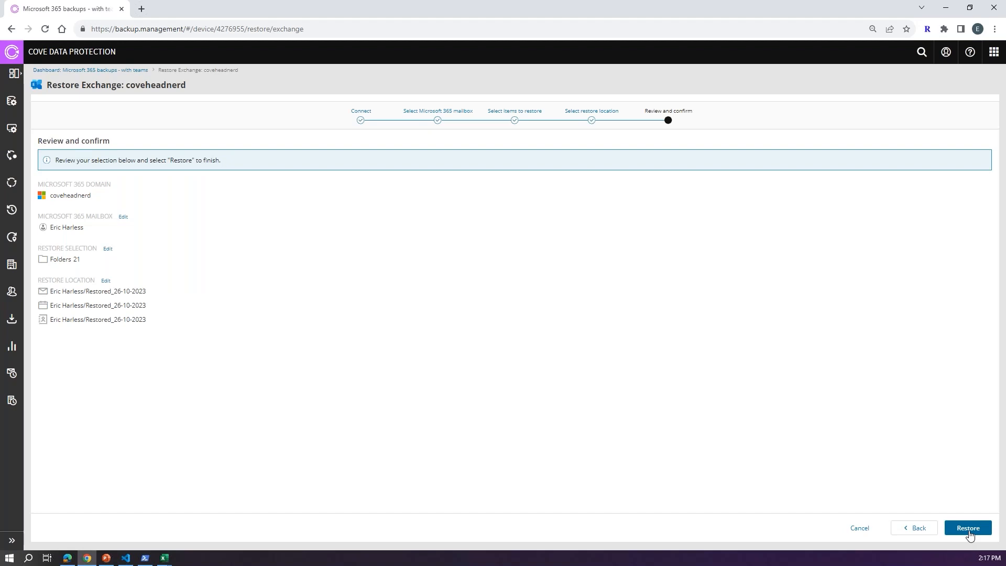
click(968, 527)
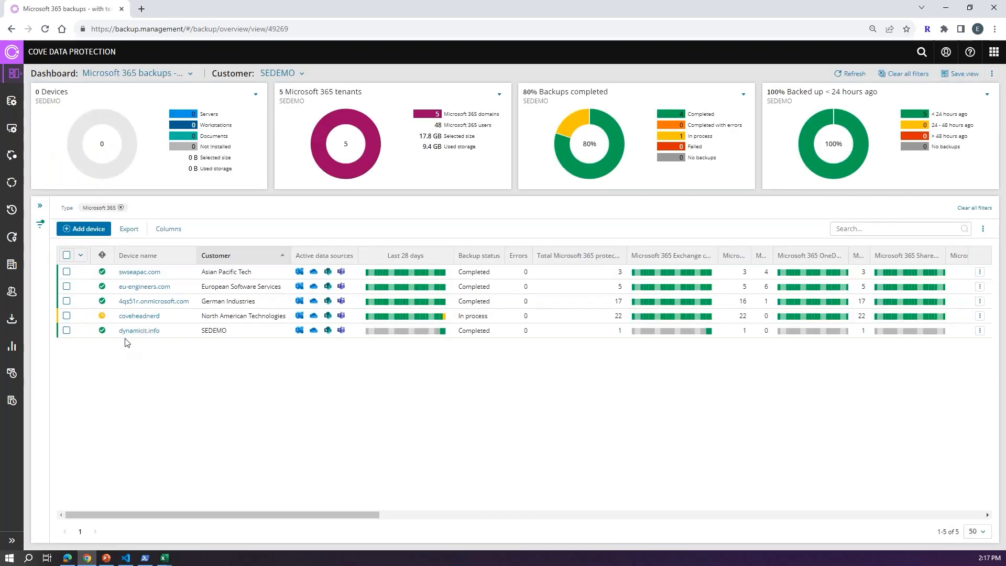
Step: Open the coveheadnerd tenant and view its current backup and restore jobs
click(134, 317)
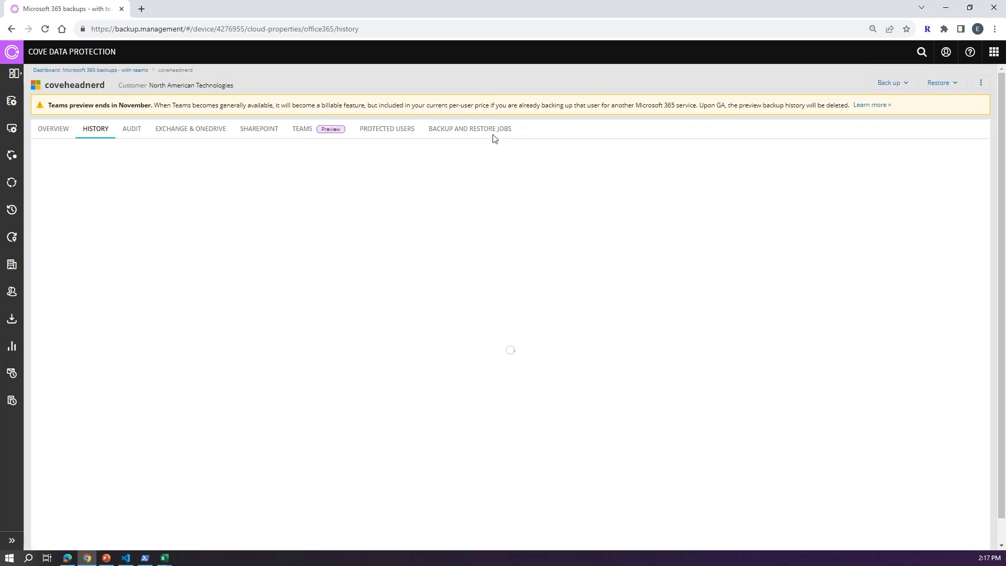
click(461, 132)
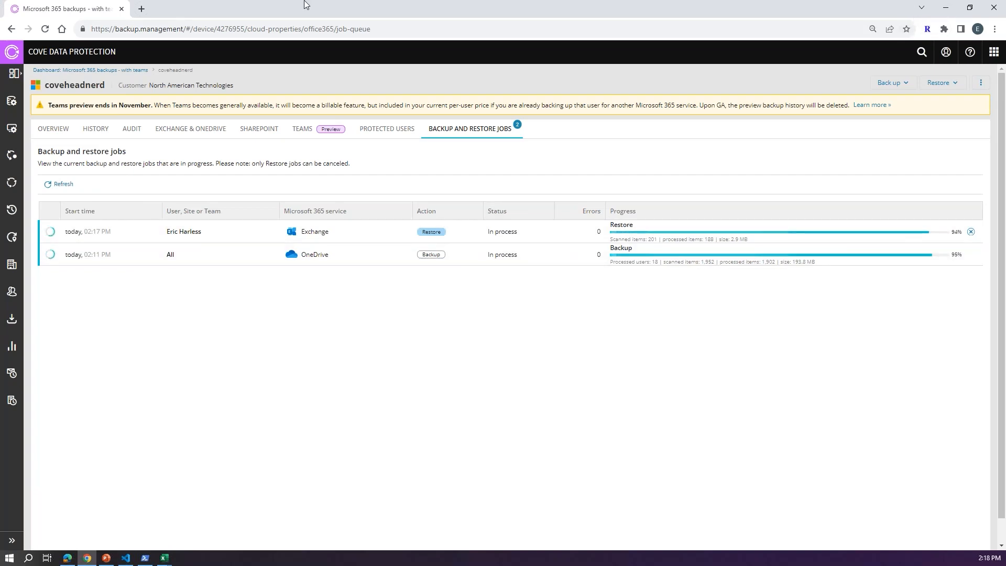
Step: Open Microsoft 365 in a new browser tab, switch to the tenant administrator account and open its Outlook mailbox
click(142, 9)
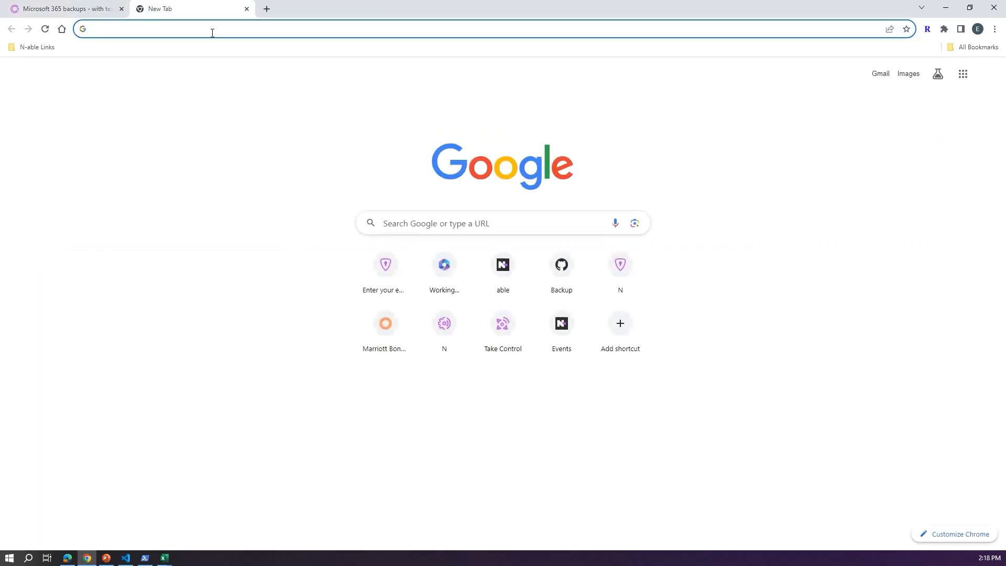
text(m365)
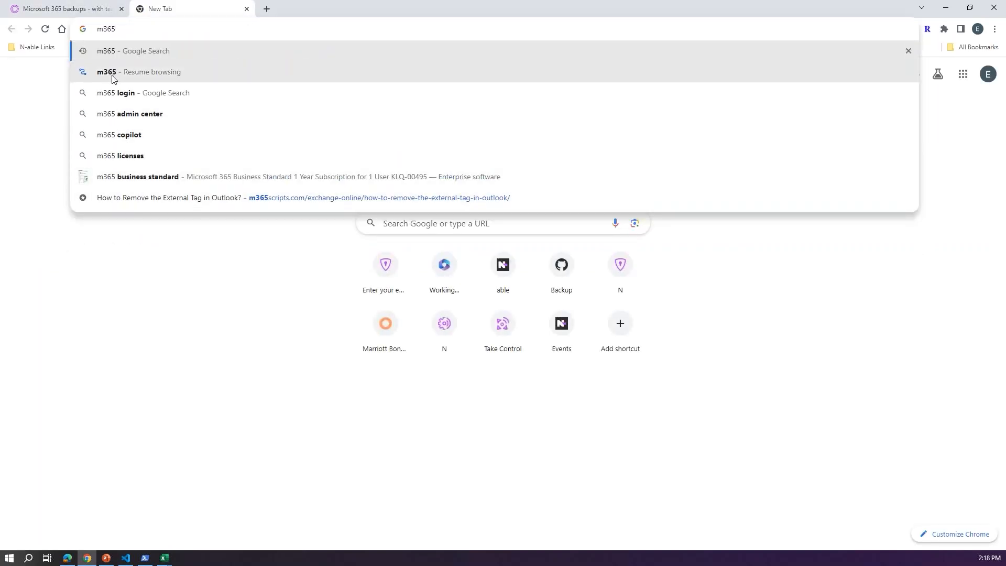
click(150, 91)
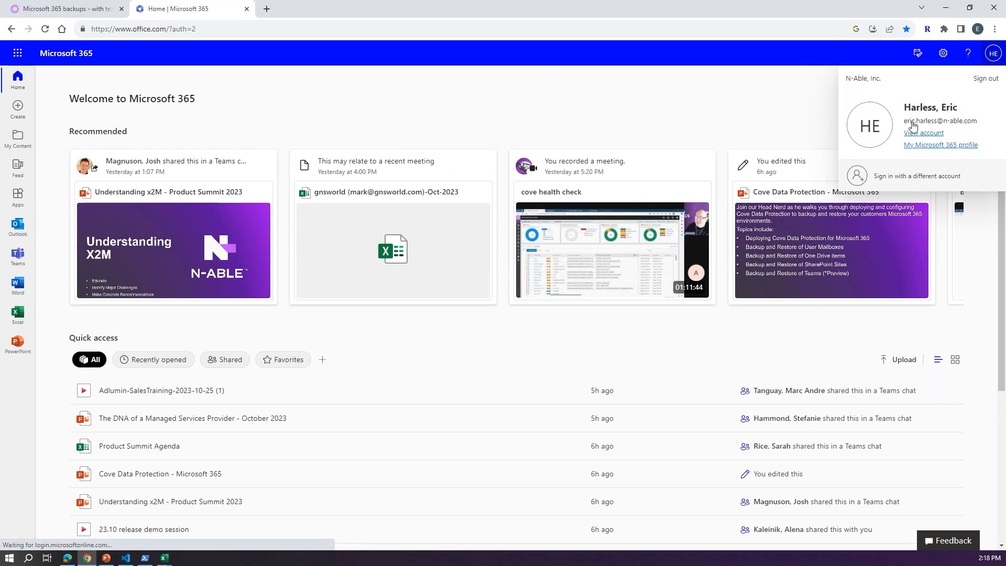
click(911, 177)
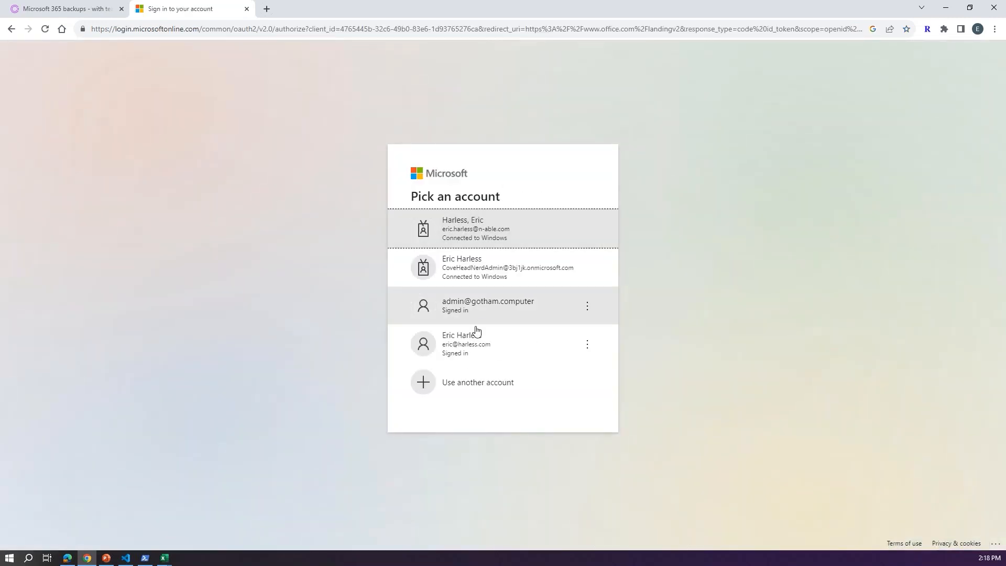
click(463, 272)
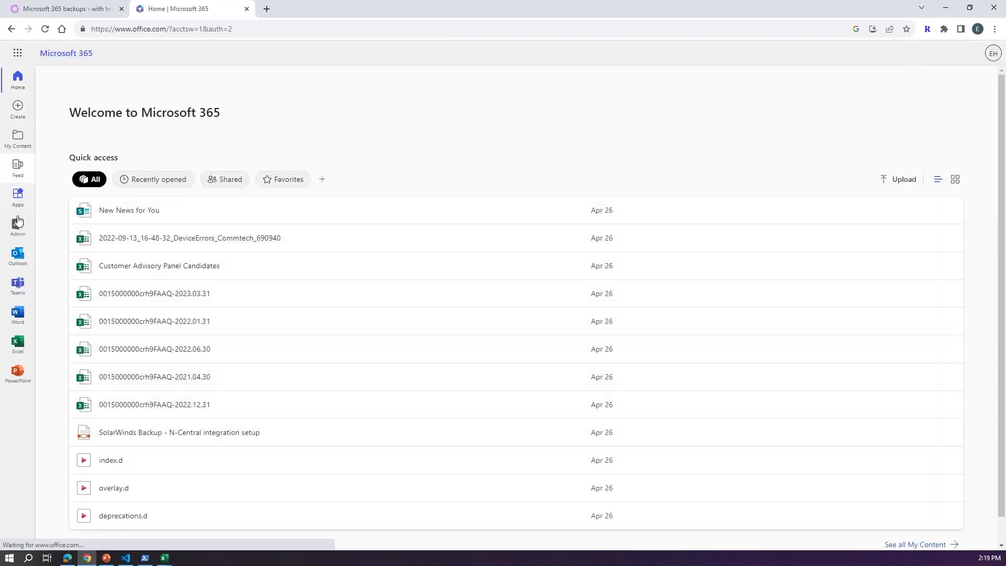
click(14, 256)
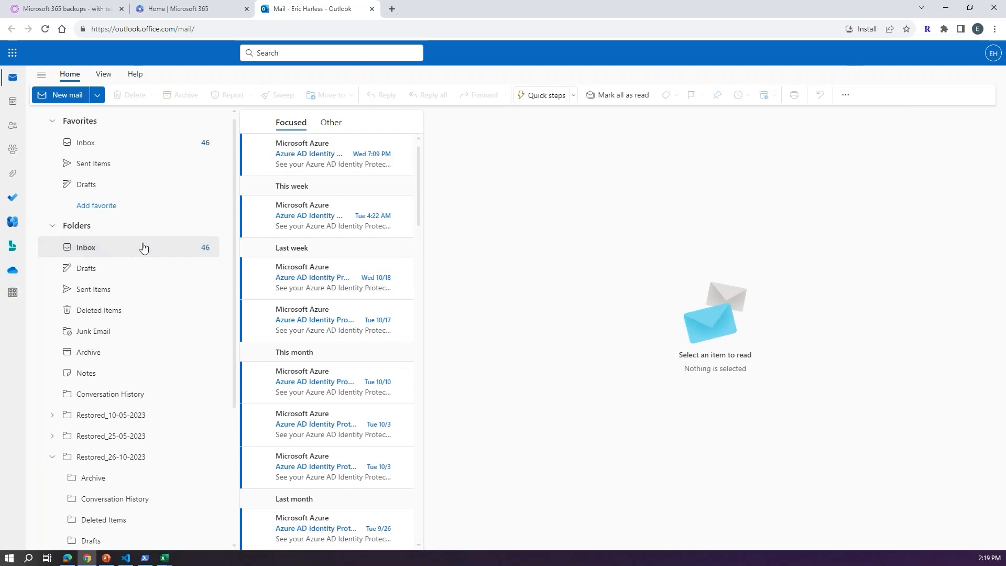
Step: Examine the subfolders of Restored_26-10-2023 in the Outlook mailbox and open its restored Inbox
scroll(100, 247, down, 1)
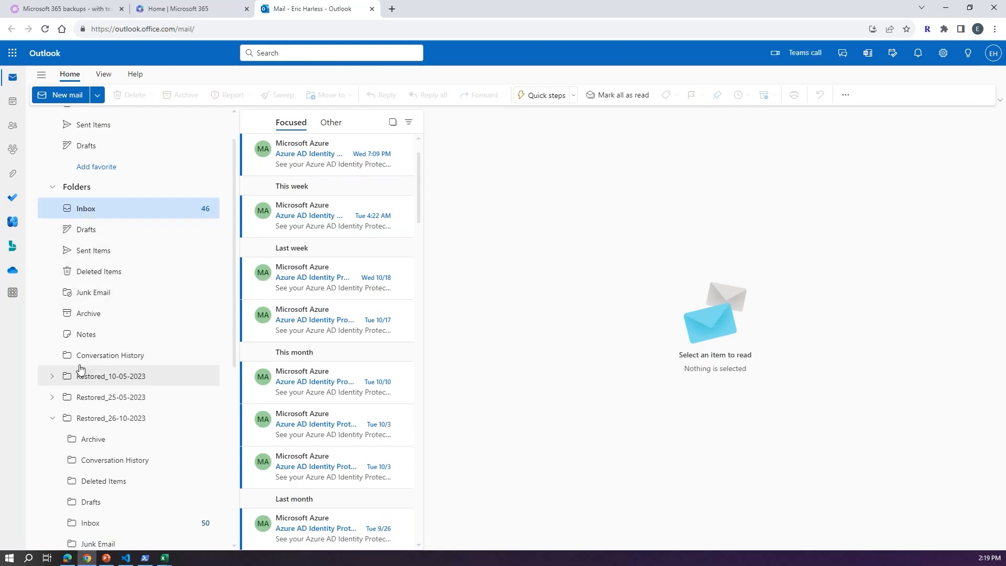
scroll(152, 353, down, 2)
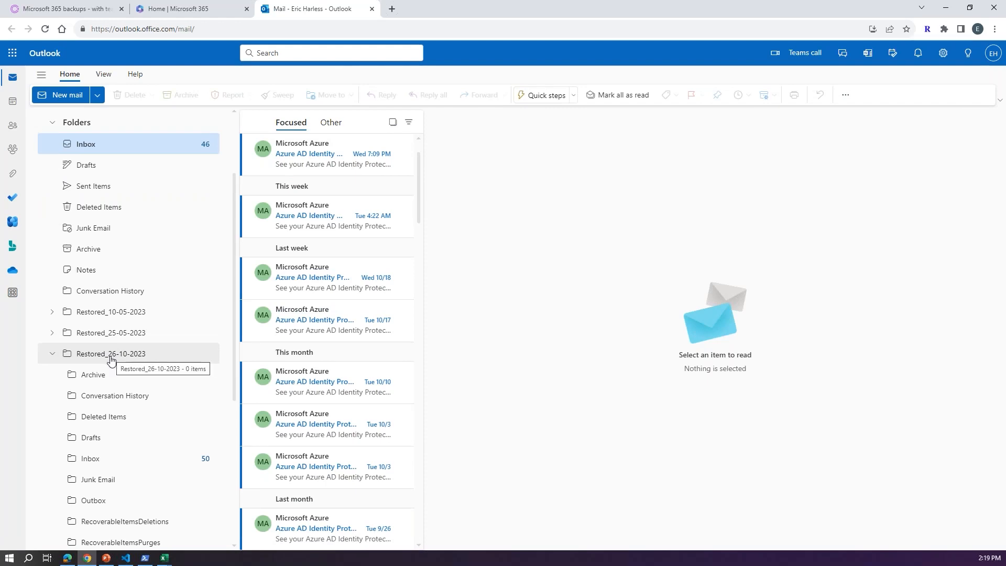
click(53, 355)
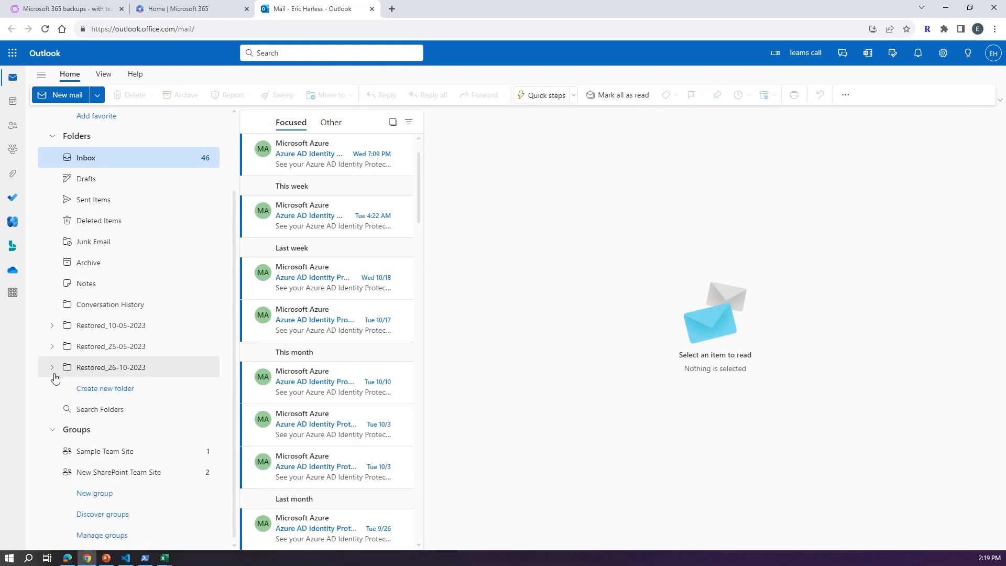
click(53, 354)
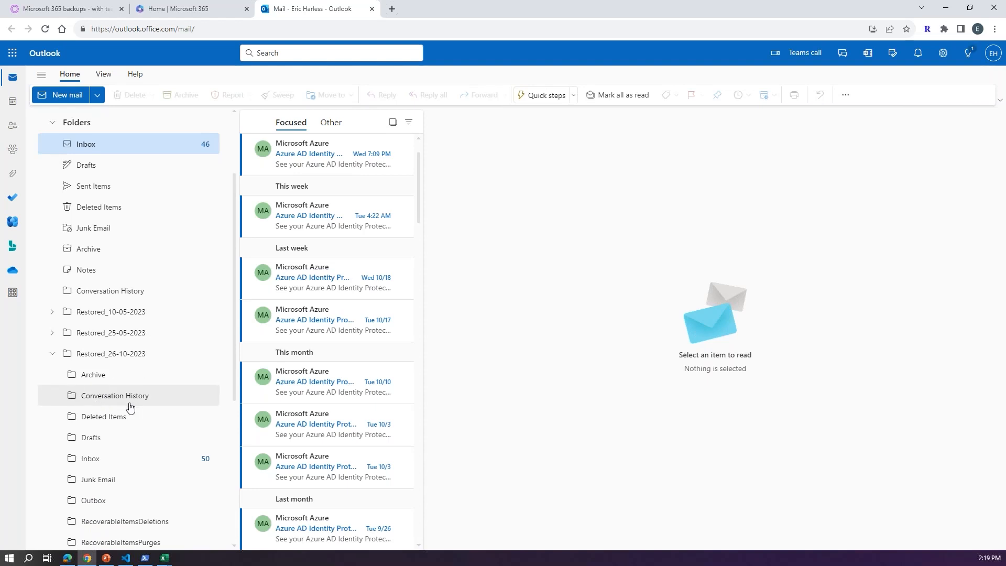
scroll(108, 413, down, 2)
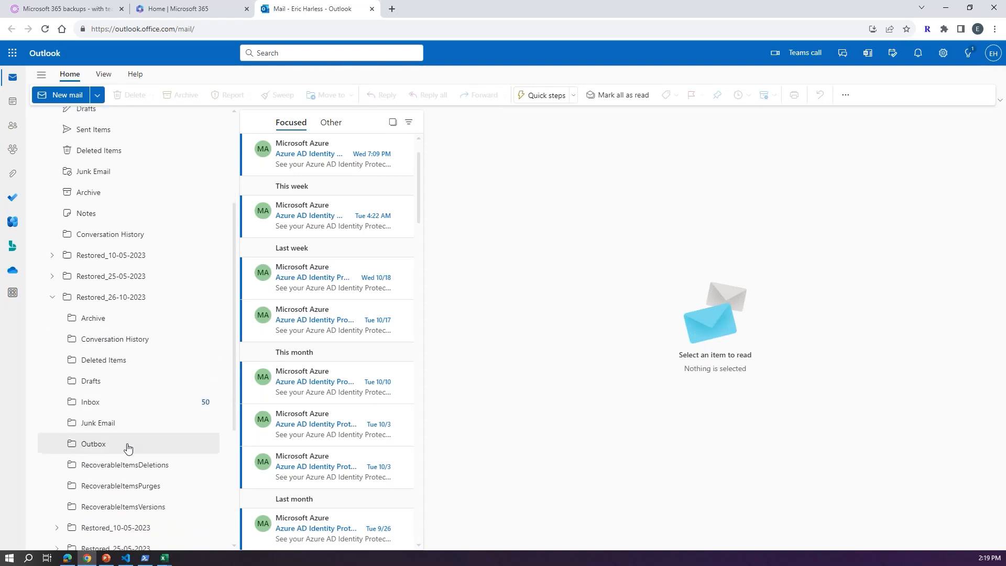
scroll(119, 460, down, 6)
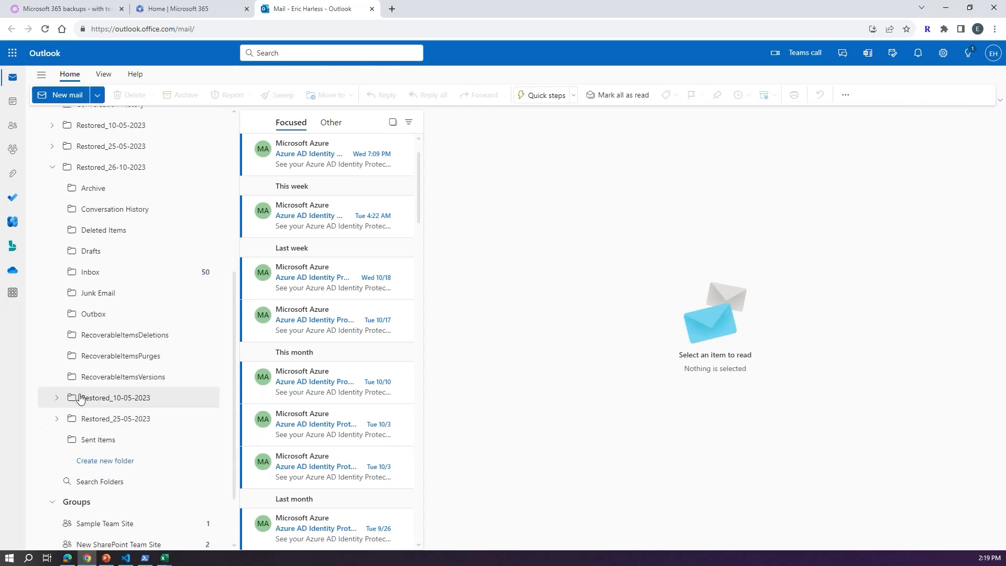
scroll(398, 377, down, 1)
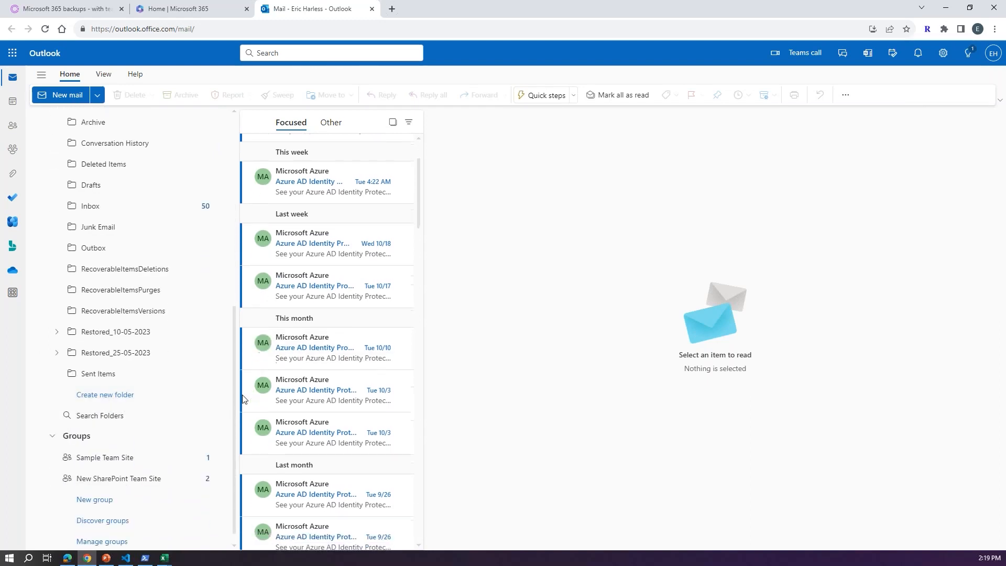
scroll(110, 410, up, 7)
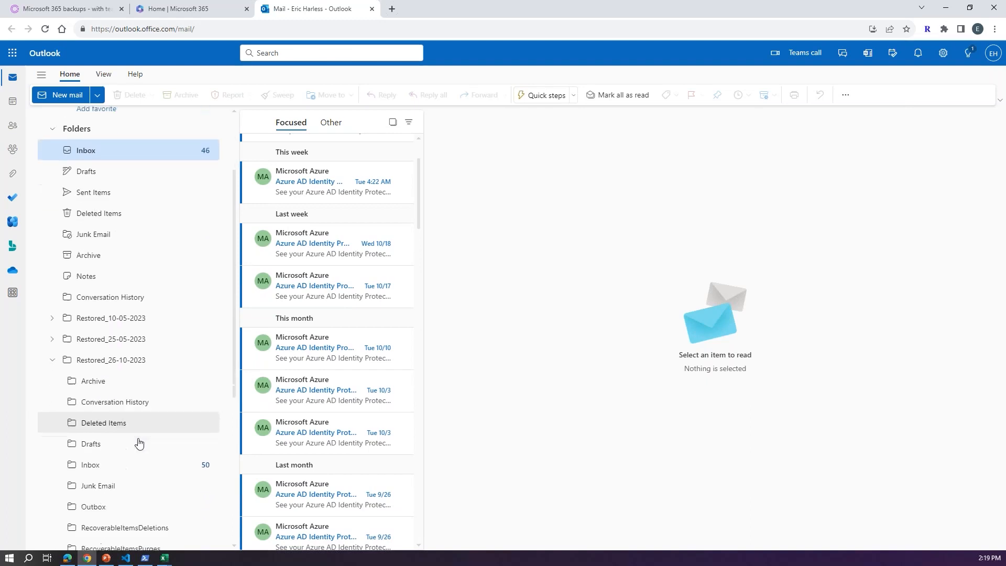
click(83, 444)
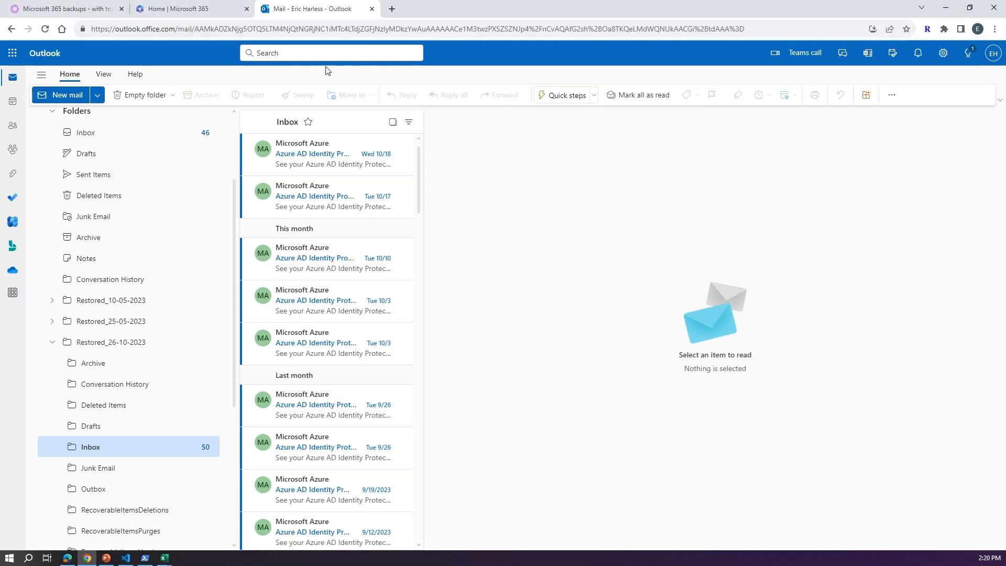
Step: Switch back to Cove Data Protection, check the tenant's running backup and restore jobs, and open its session history
click(52, 9)
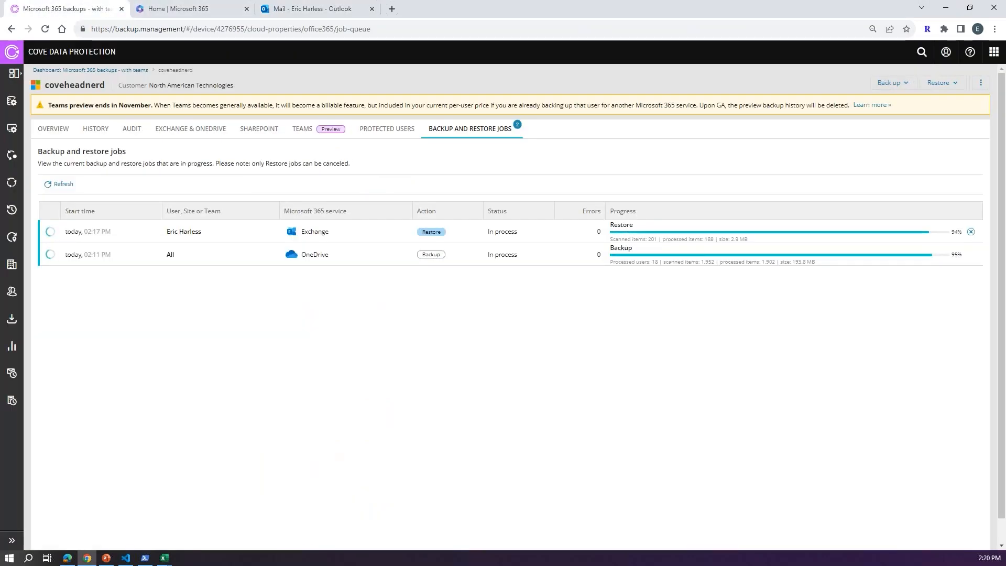
click(386, 128)
click(493, 129)
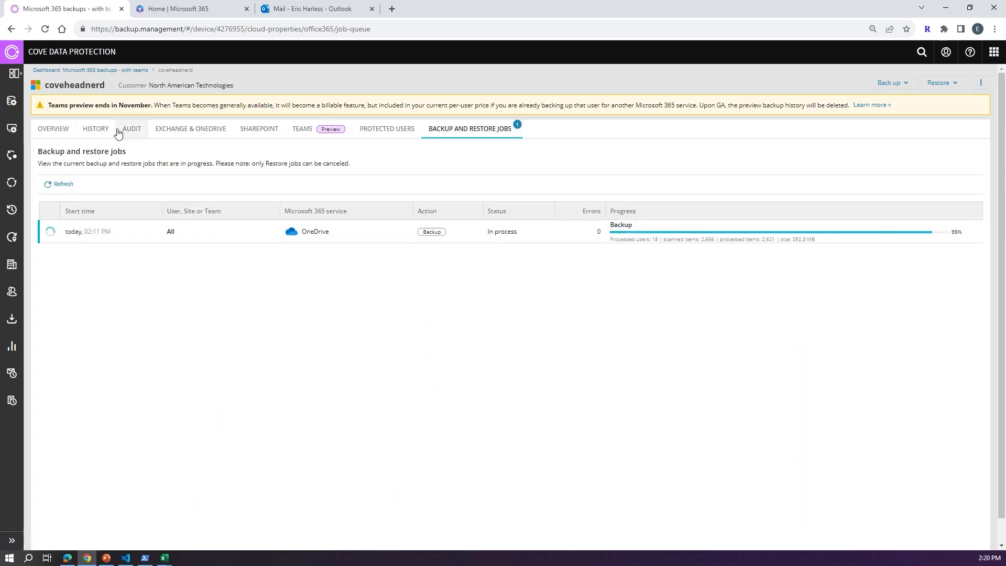
click(101, 129)
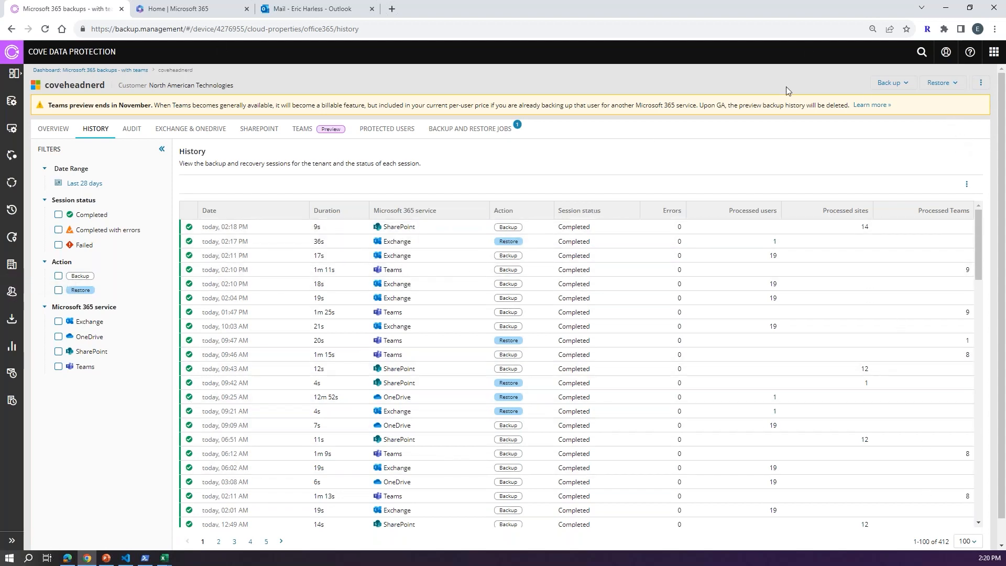
Step: Start a OneDrive restore for coveheadnerd, connect to Microsoft 365 with the tenant administrator account and accept the requested permissions
click(941, 82)
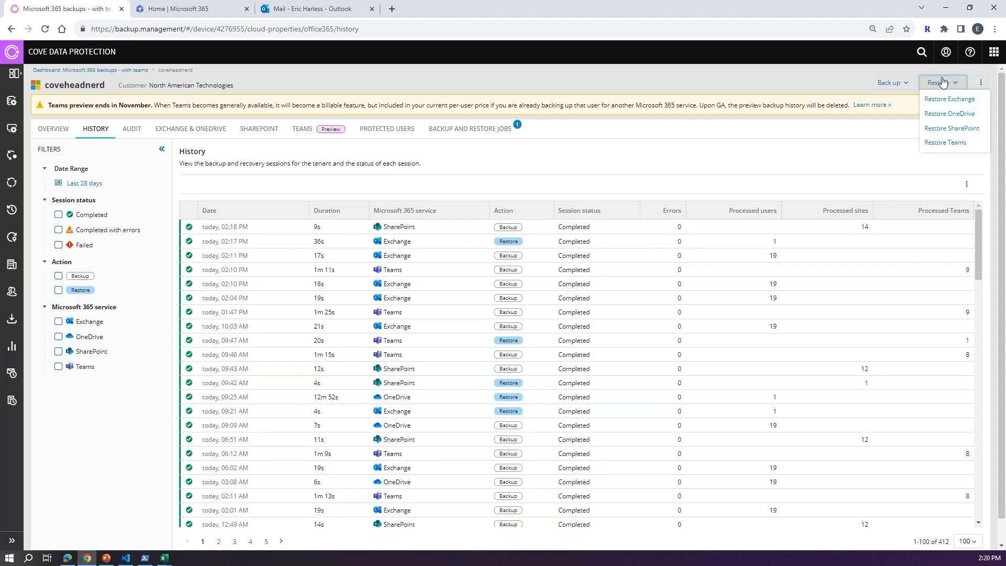
click(949, 115)
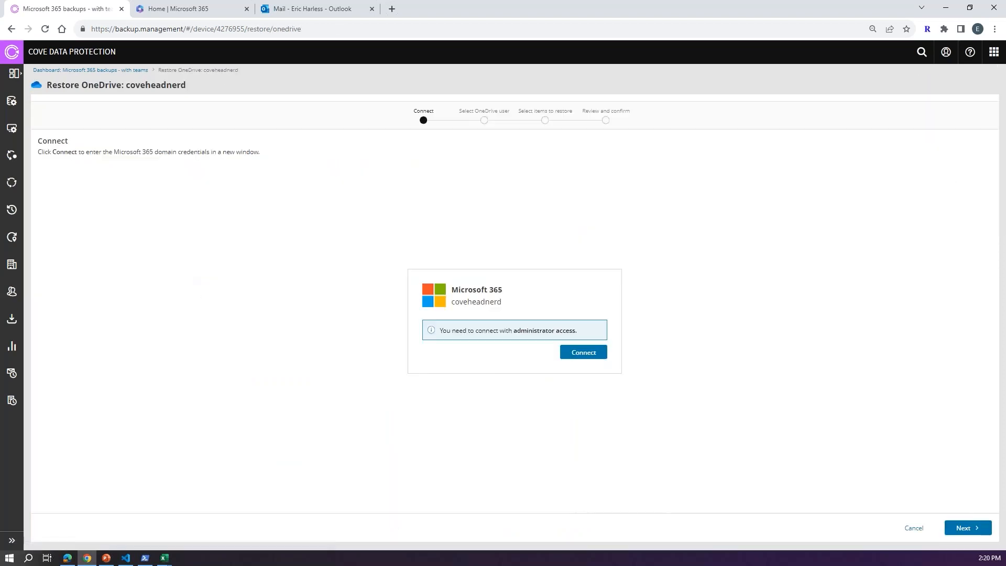
click(583, 352)
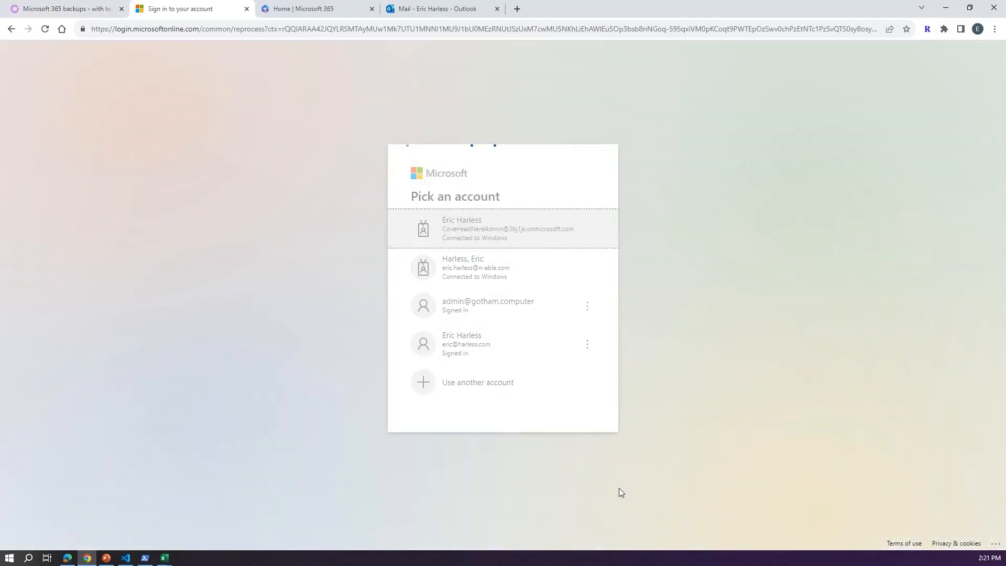
scroll(497, 293, down, 15)
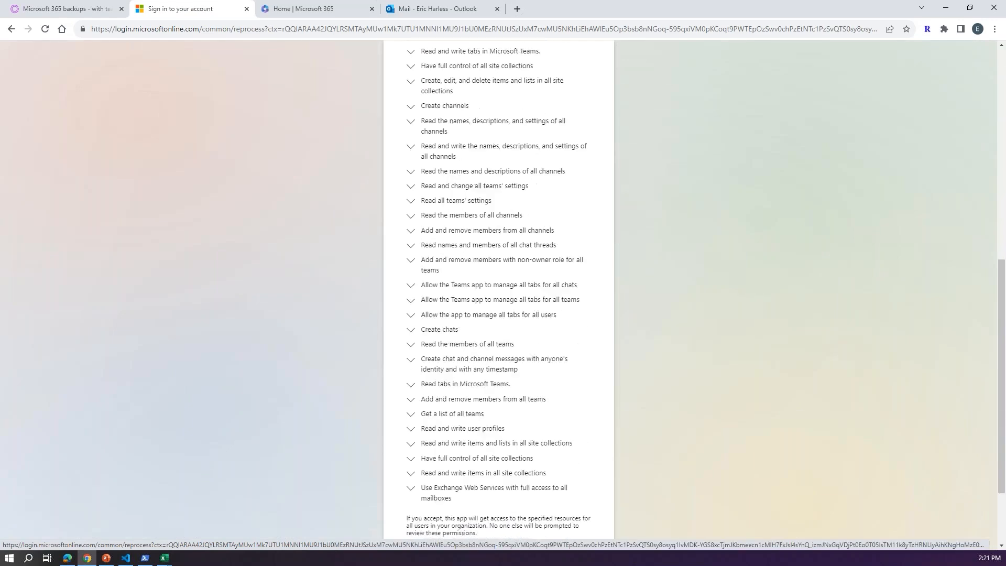
click(566, 505)
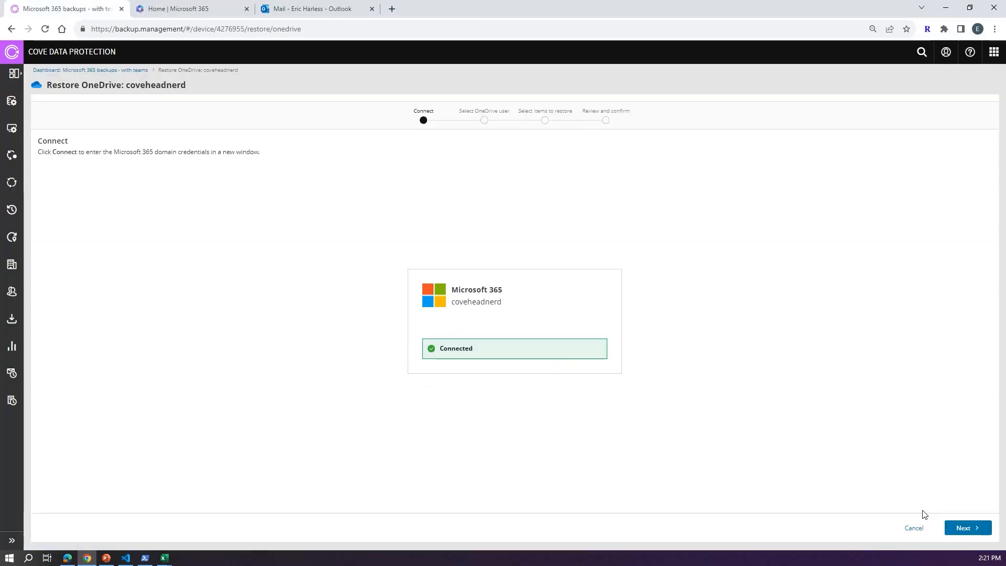
click(962, 528)
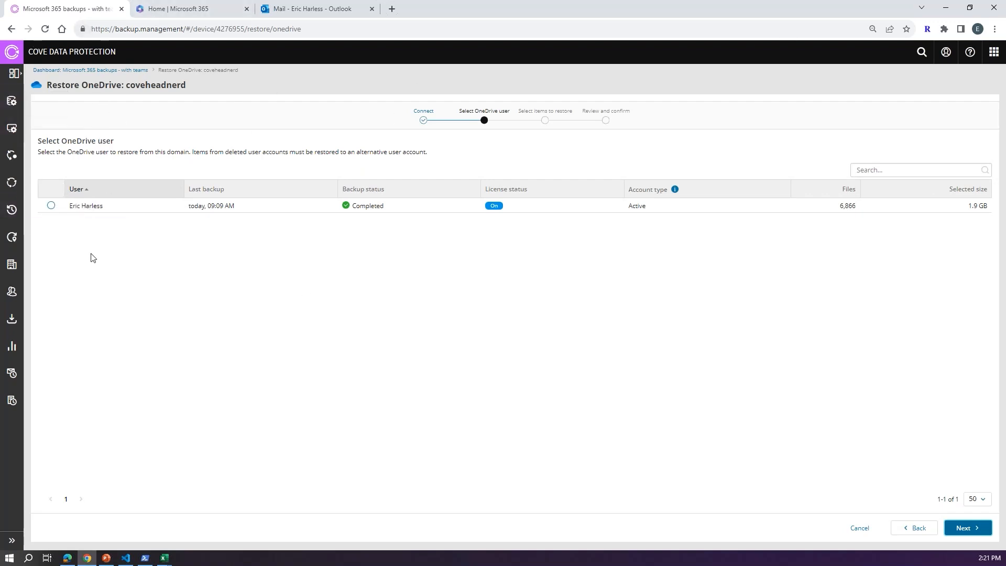
Step: Choose the listed OneDrive user as the restore source and load the October 10, 2023 backup session
click(52, 208)
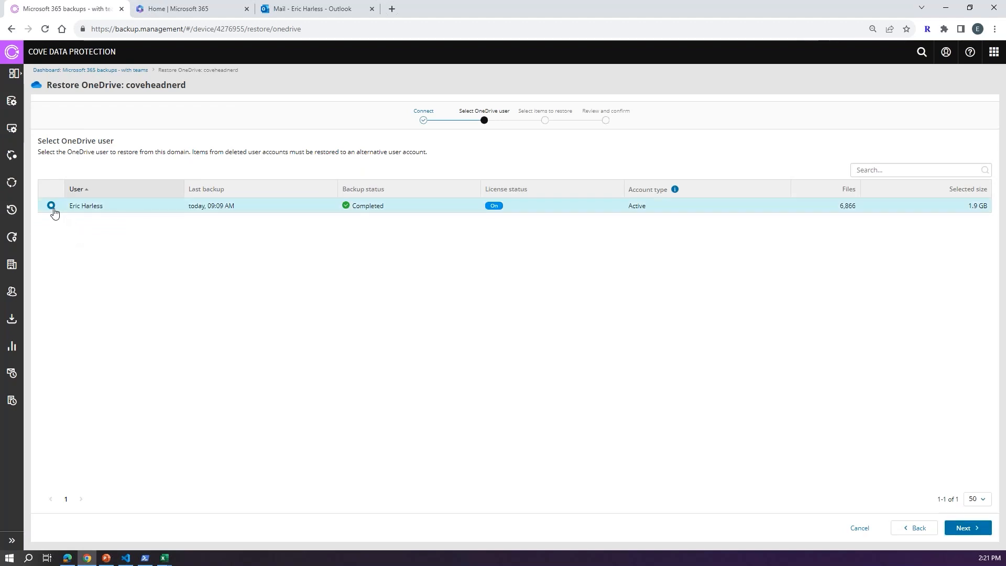
click(965, 528)
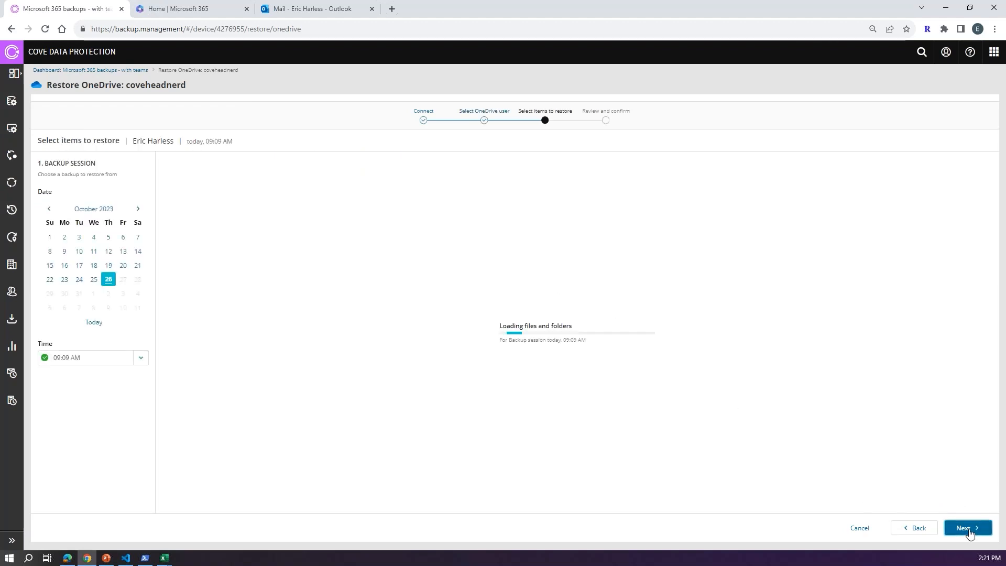
click(80, 253)
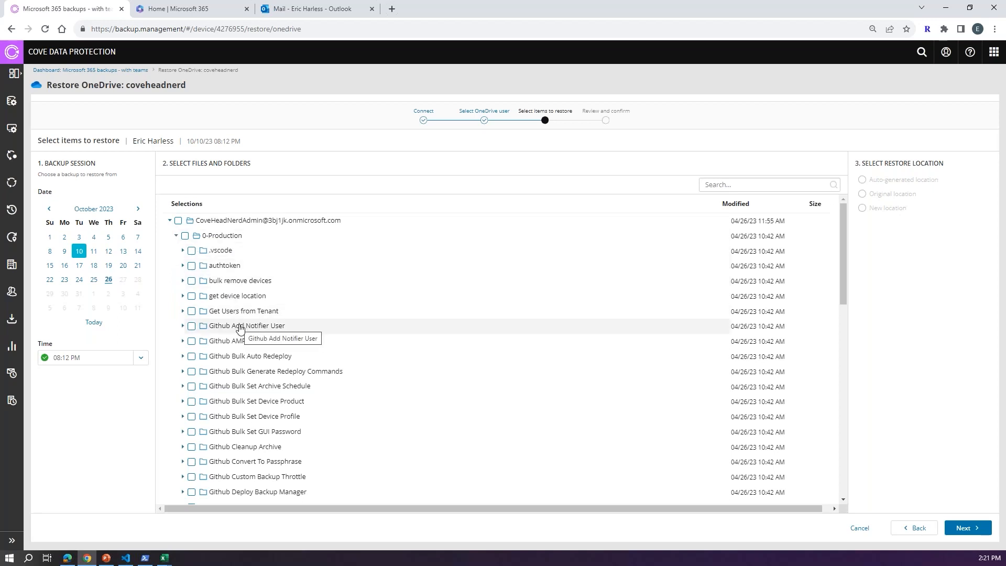
Step: Browse 0-Production/Github AMP Files and mark the first four files in its ARCHIVE folder for restore, through MSP Backup Redeploy_2.4.amp
click(183, 342)
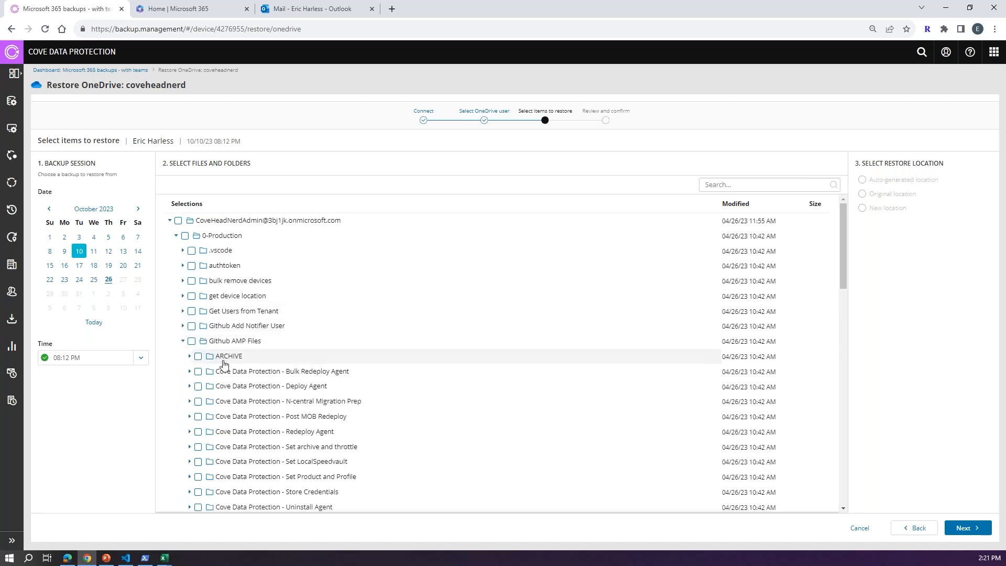
click(189, 371)
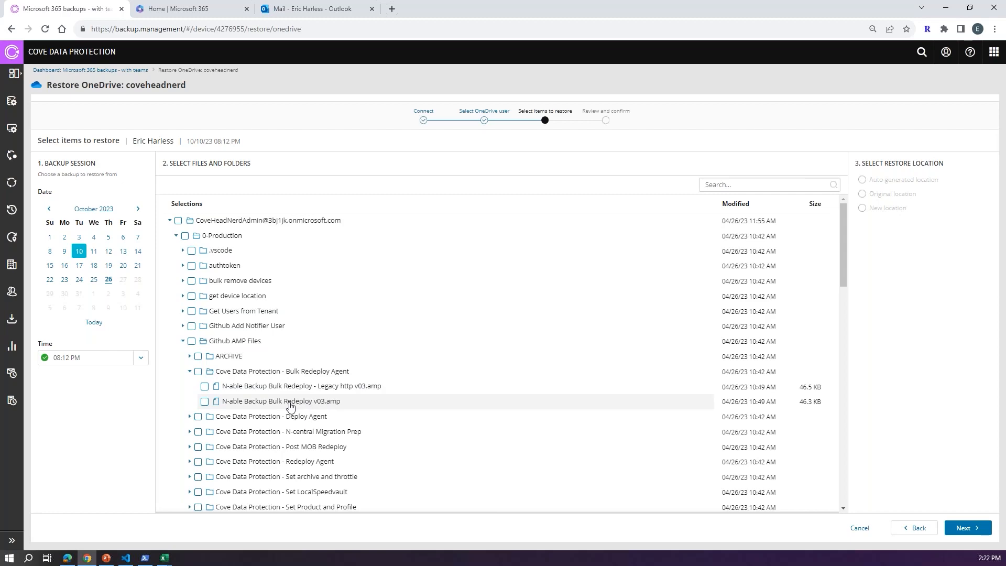
click(190, 355)
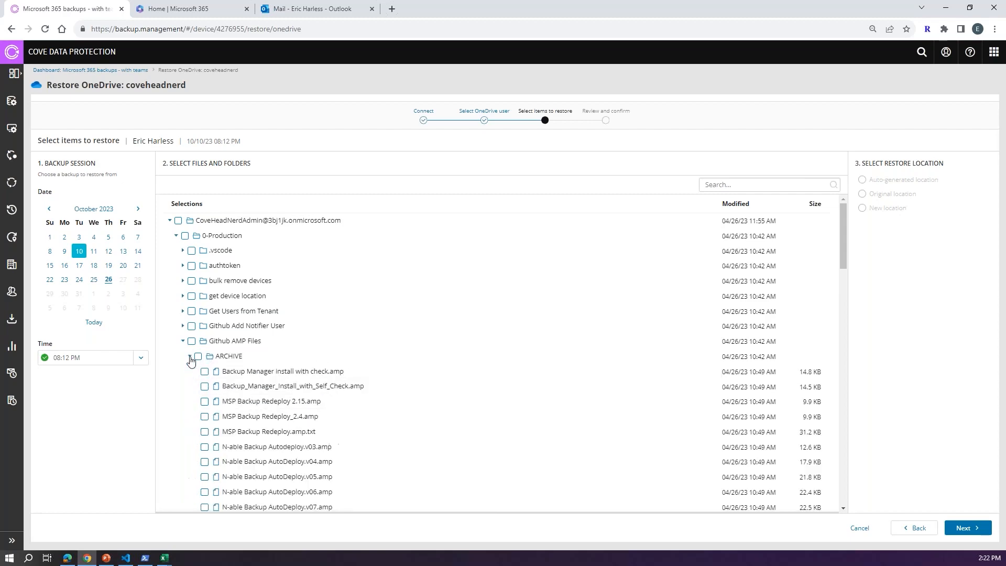
scroll(275, 450, down, 3)
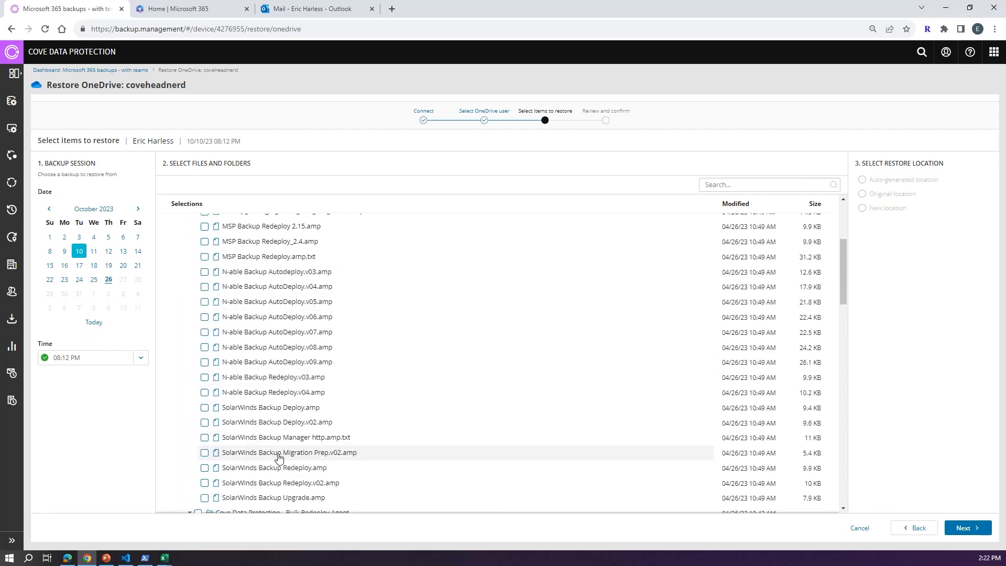
scroll(279, 458, down, 3)
scroll(278, 458, up, 6)
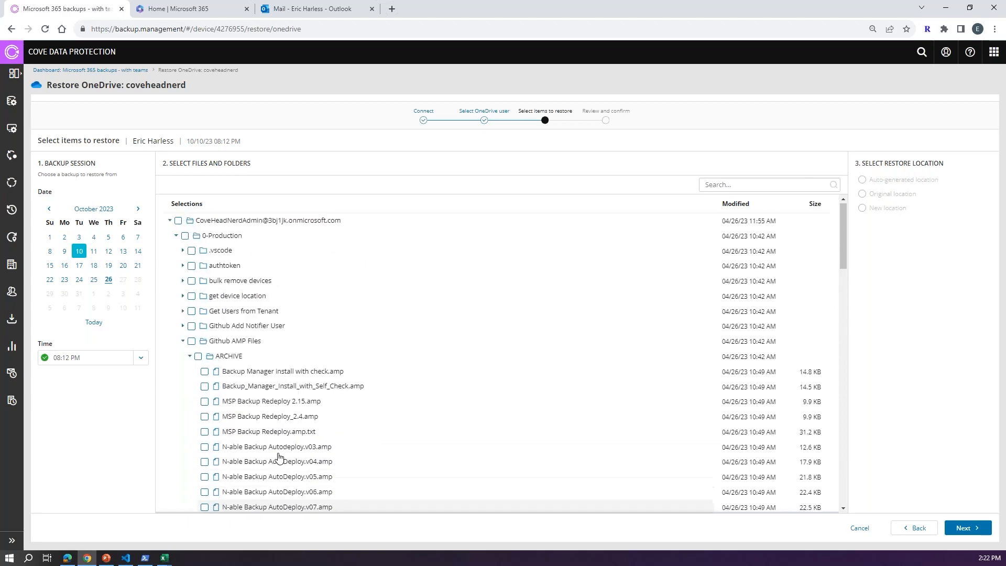
click(204, 371)
click(204, 386)
click(205, 401)
click(204, 416)
Step: Add N-able Backup Bulk Redeploy v03.amp and the whole Cove Data Protection - Deploy Agent folder to the restore selection
scroll(199, 429, down, 5)
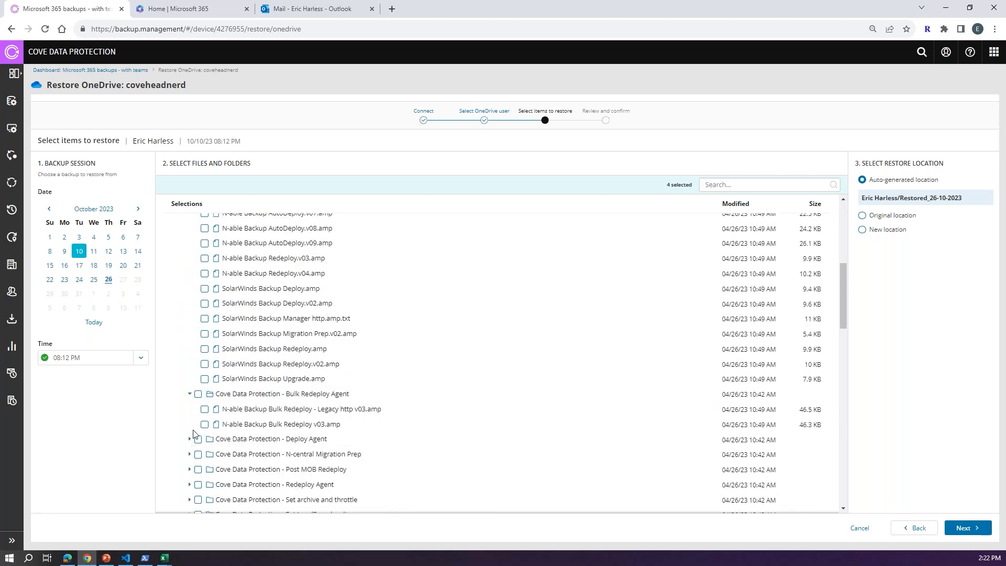
click(204, 424)
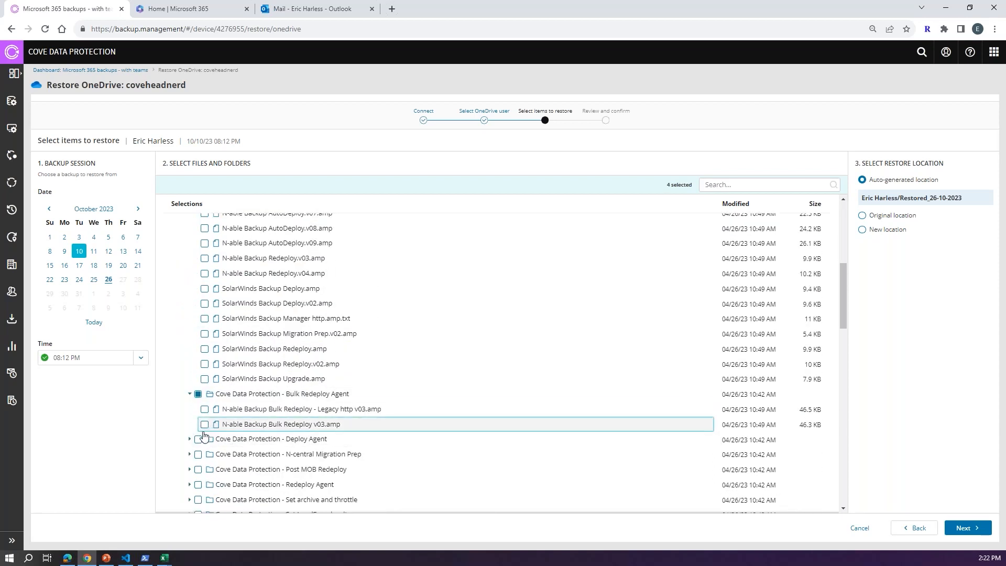
click(201, 439)
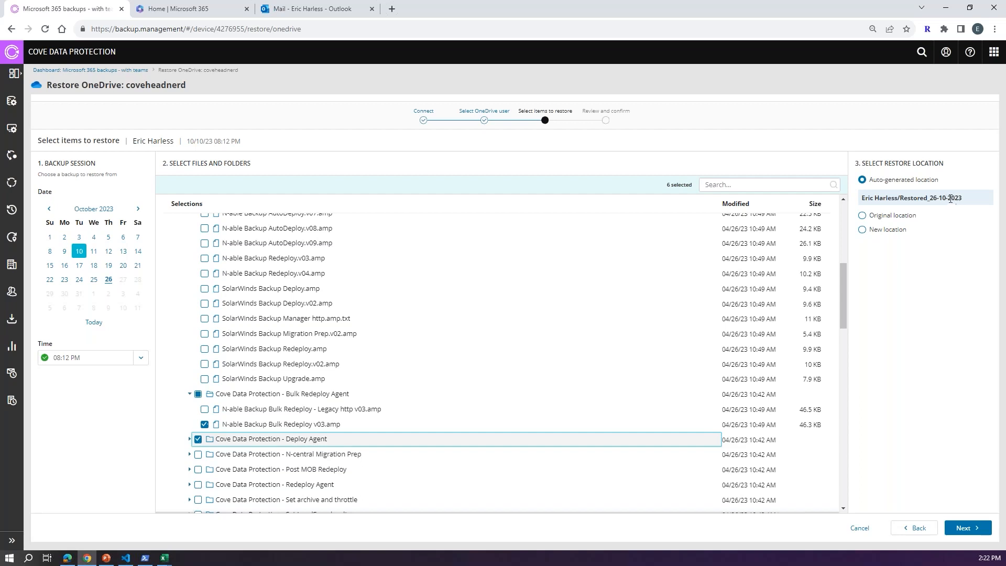
Step: Try the original and new restore location options, then return to the auto-generated location
click(863, 216)
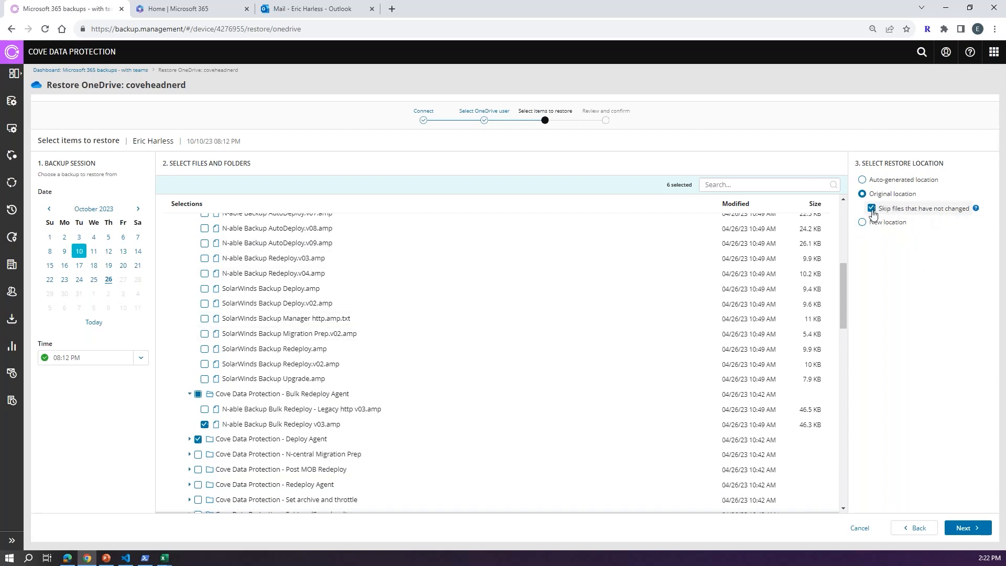
click(861, 222)
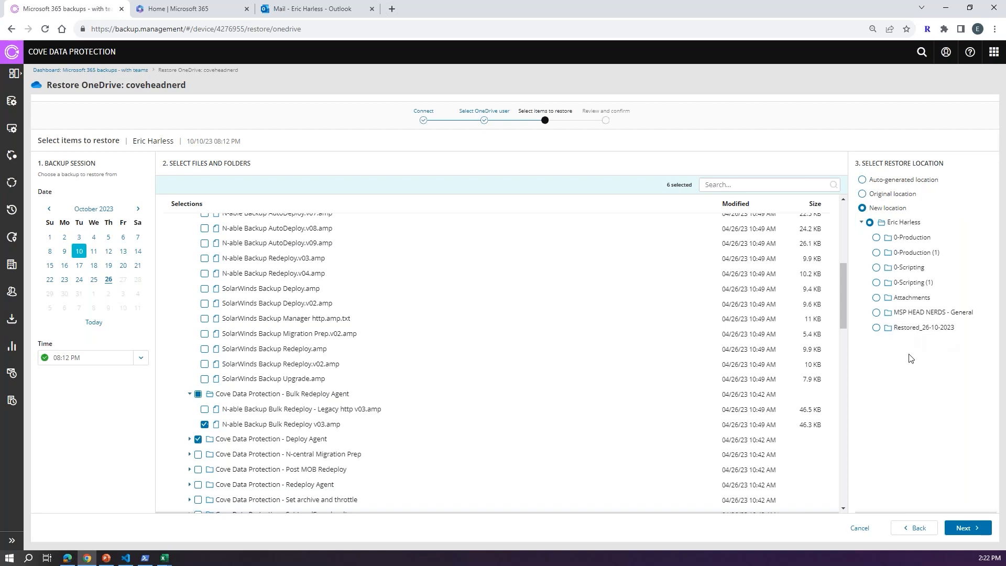
click(883, 181)
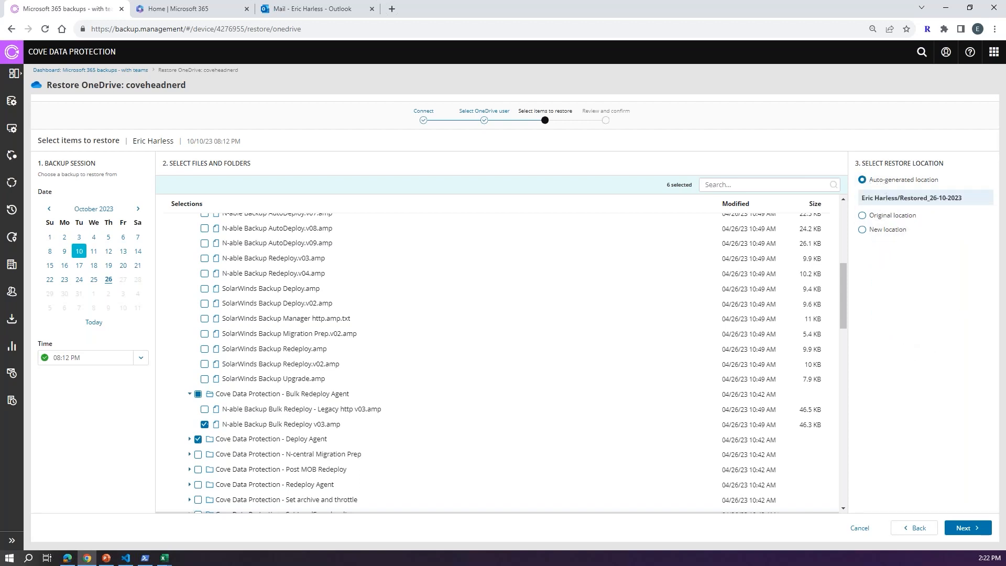
Step: Set the restore destination to a new location, the user's MSP HEAD NERDS - General folder, and start the OneDrive restore
click(884, 230)
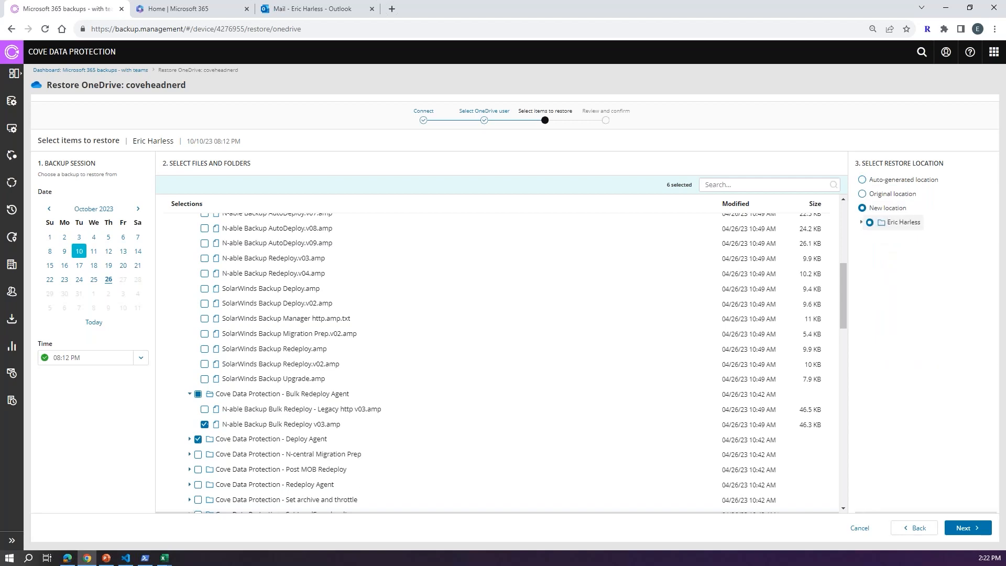
click(869, 222)
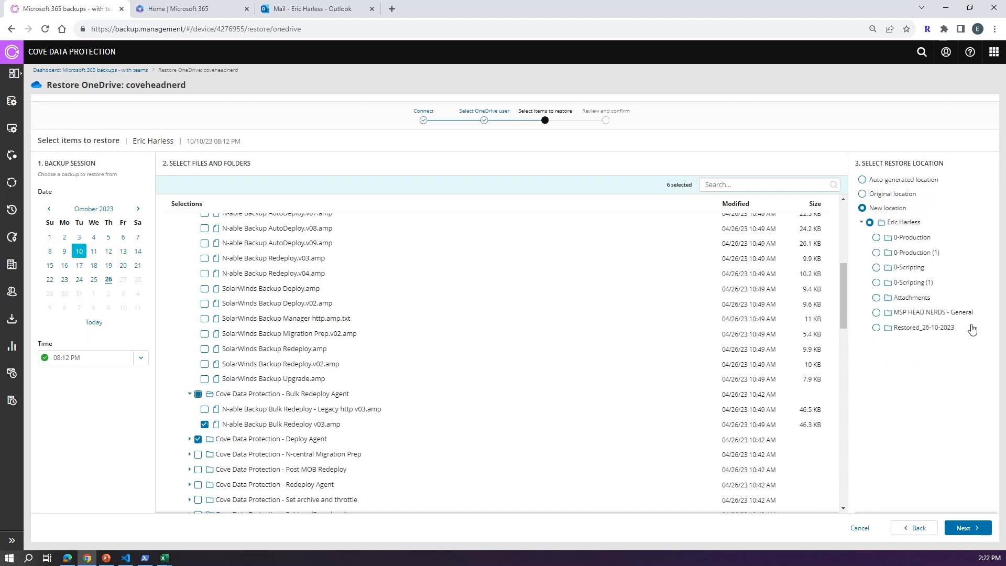
click(901, 269)
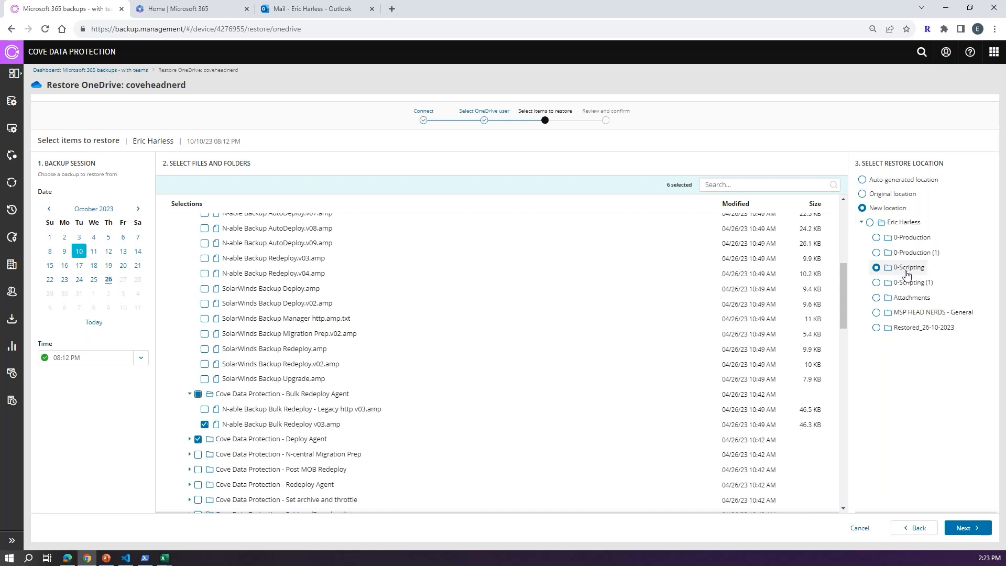
click(897, 313)
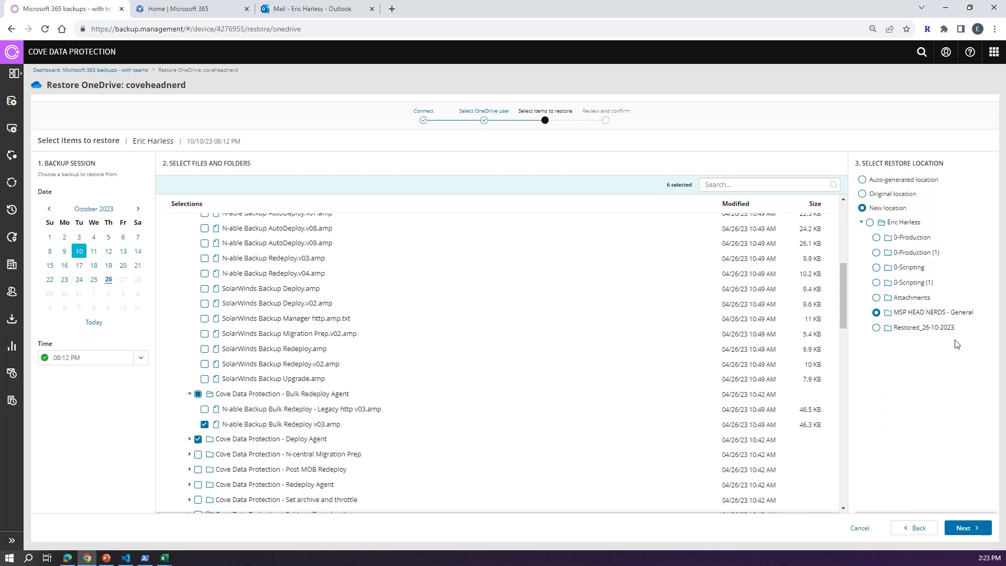
click(966, 533)
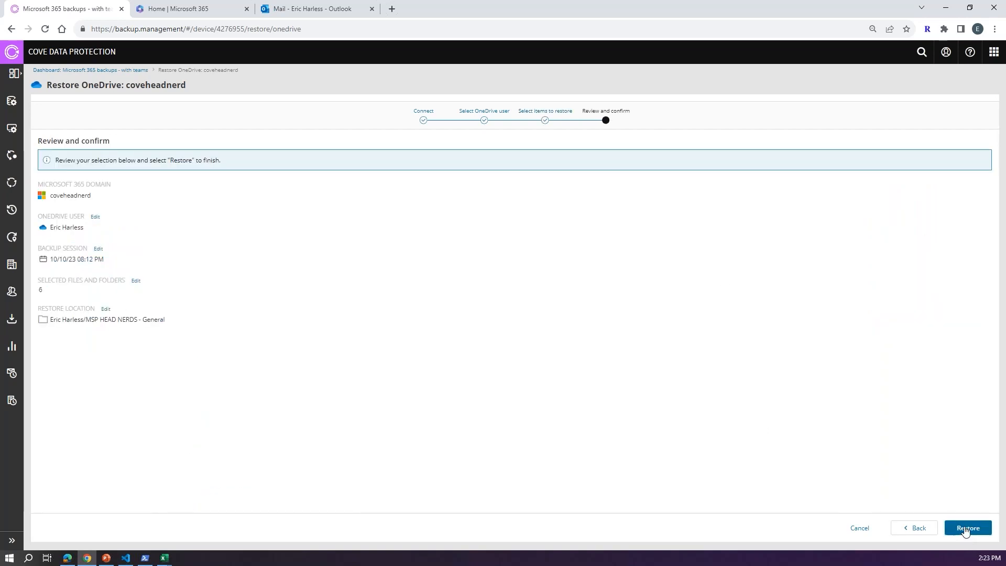
click(966, 529)
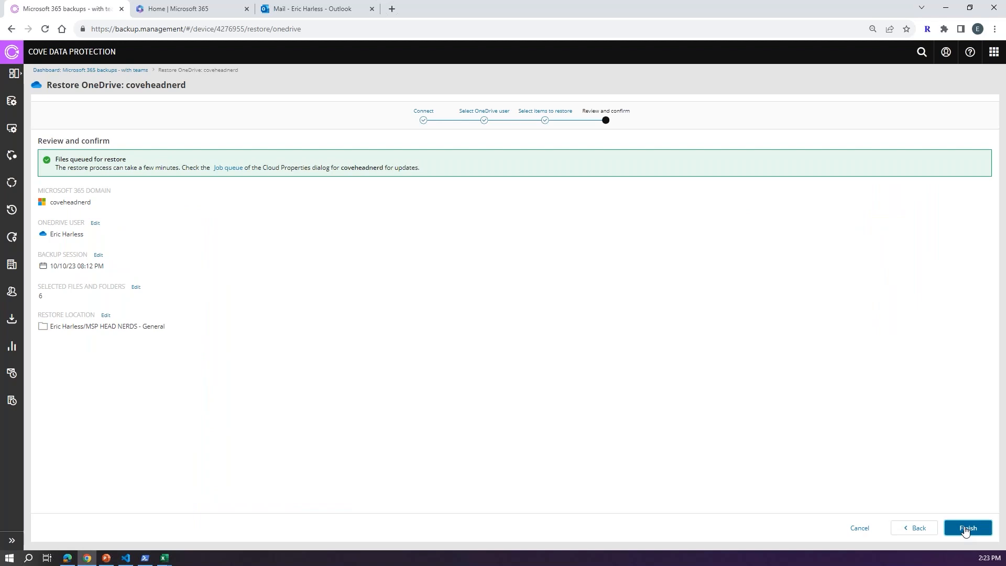
Step: Finish the restore wizard and check the OneDrive restore in the tenant's backup and restore jobs and session history
click(967, 528)
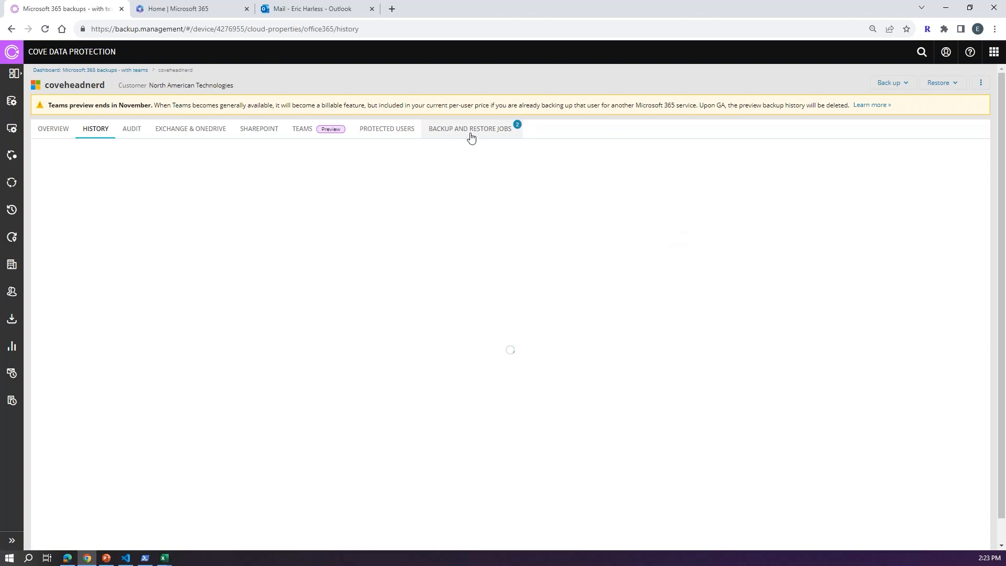
click(469, 129)
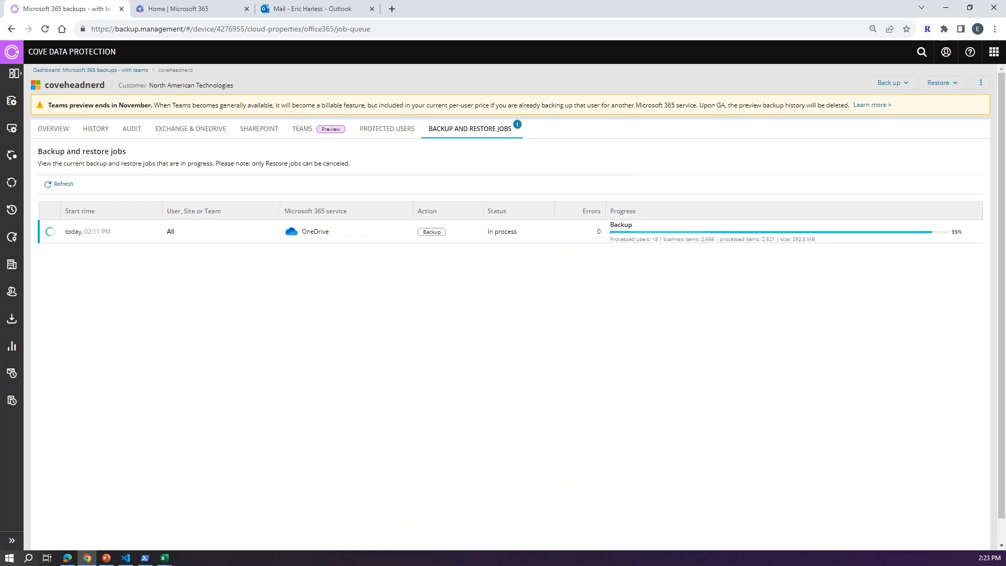
click(86, 137)
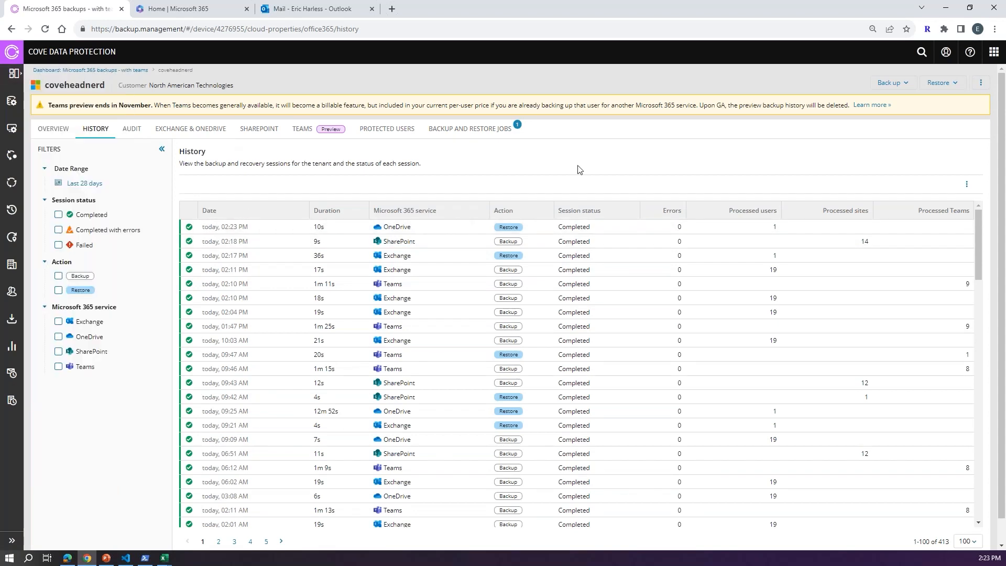
Step: Open OneDrive from the Outlook mailbox and look in My files under MSP HEAD NERDS - General/0-Production for the restored items
click(179, 9)
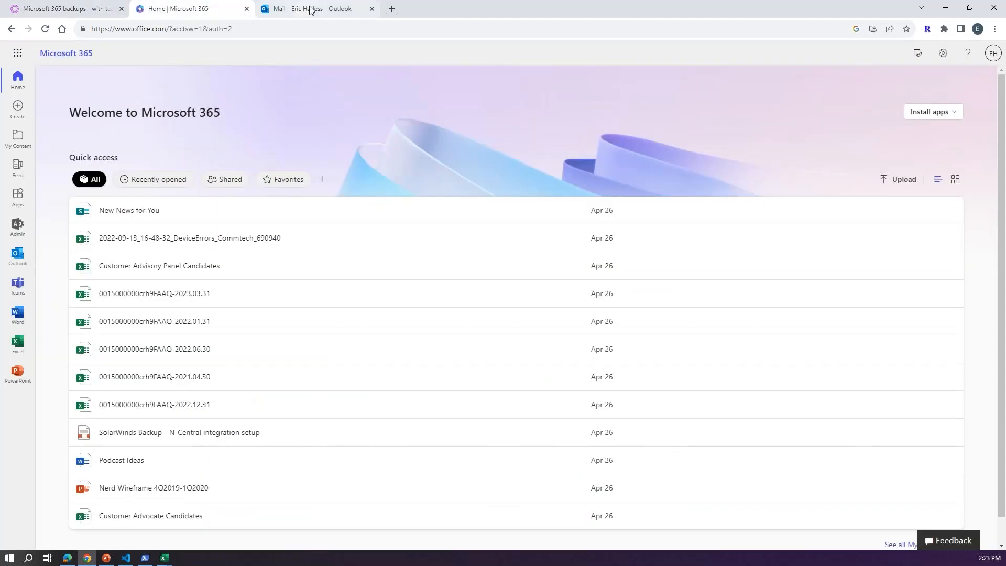
click(309, 8)
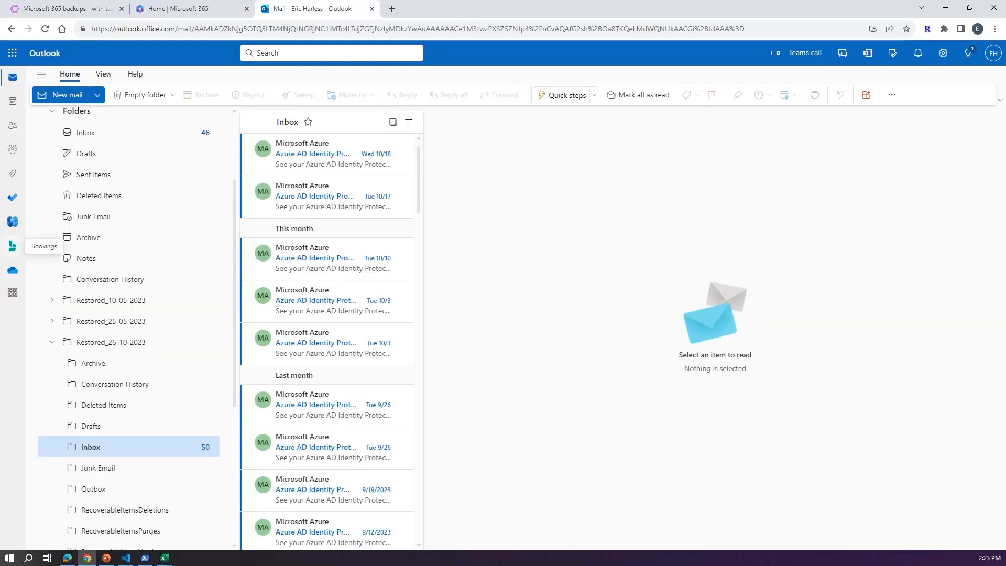
click(13, 269)
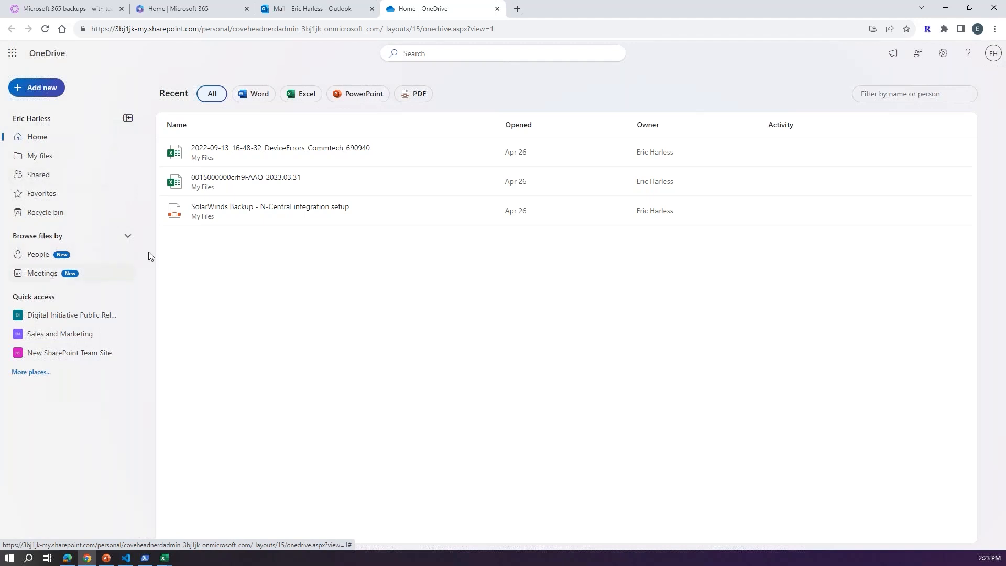
click(35, 158)
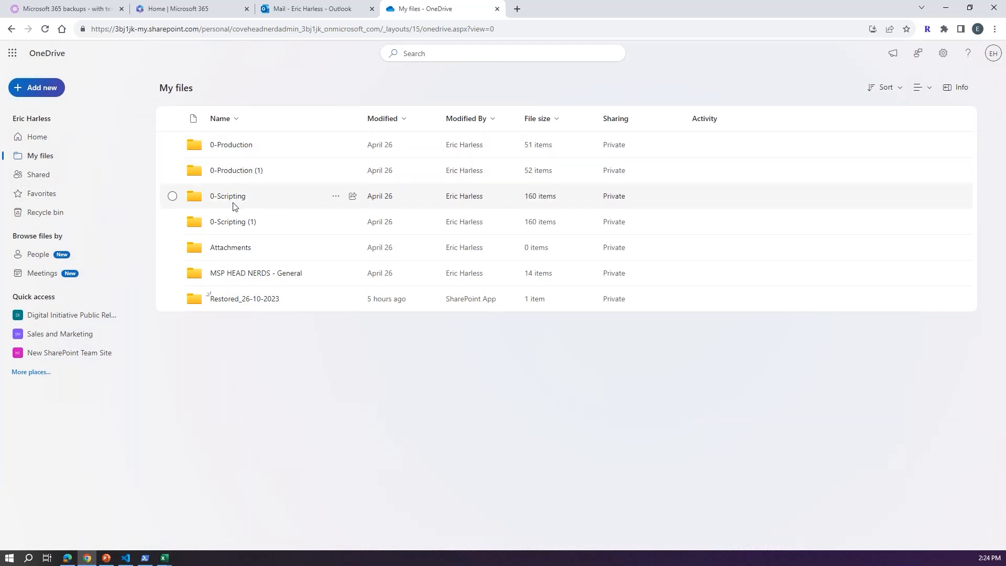
click(241, 274)
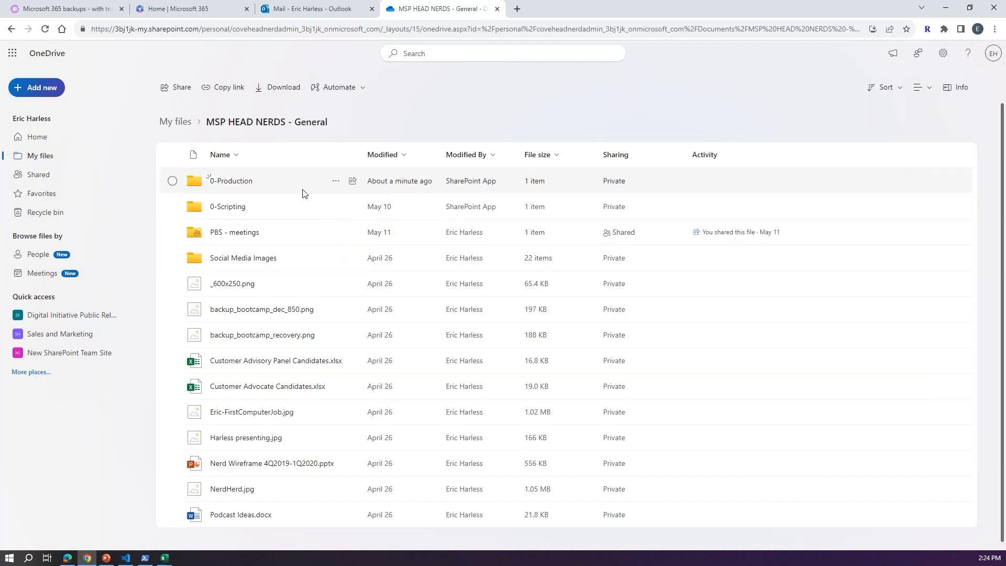
click(220, 184)
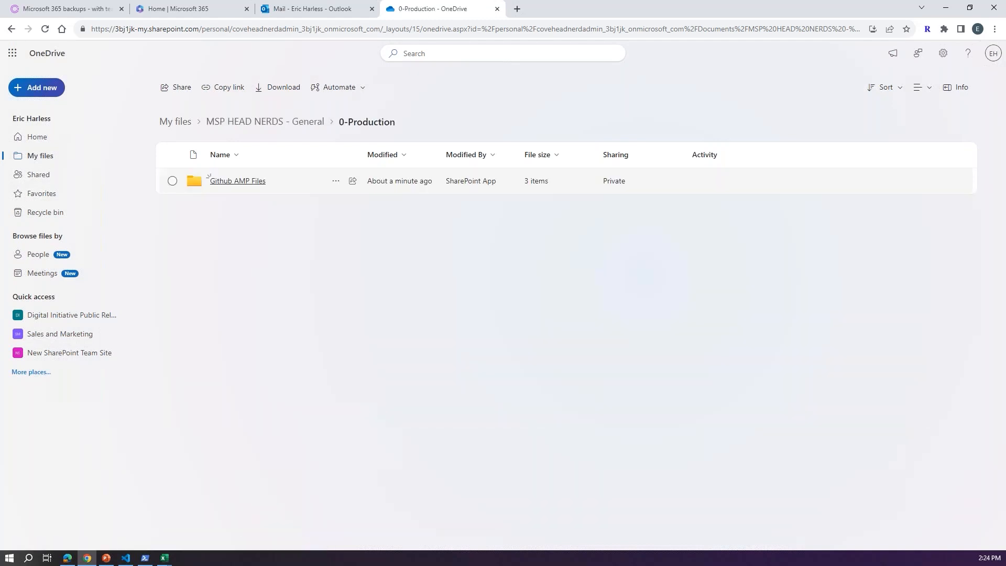
Step: Open Github AMP Files and its ARCHIVE subfolder to check the restored files, then return to the backup console
click(227, 183)
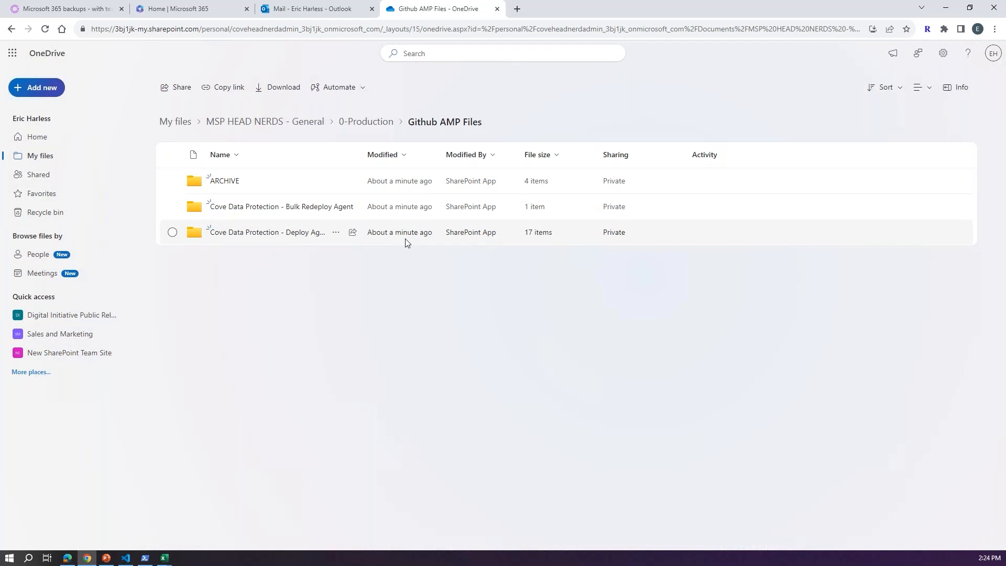
click(227, 183)
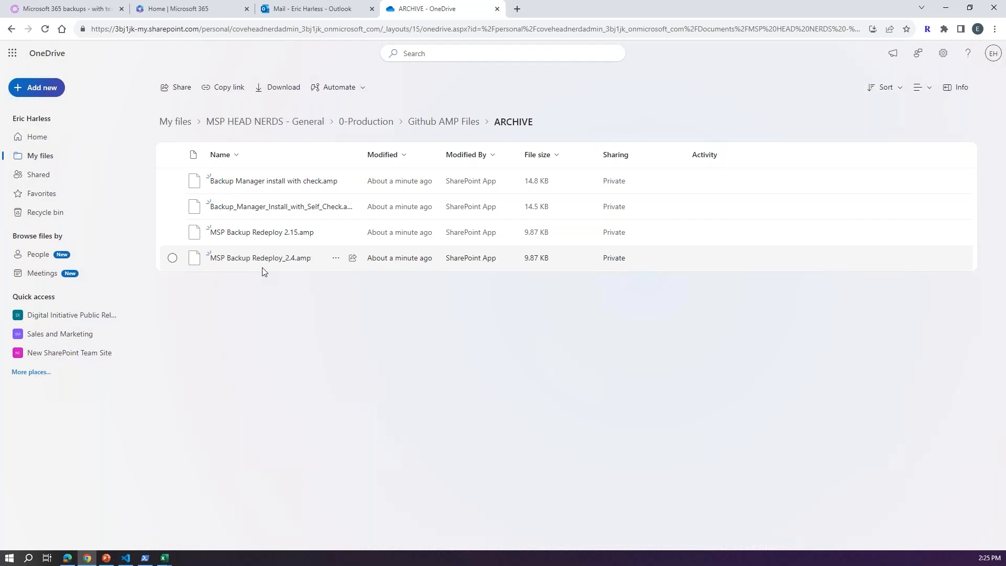
mouse_move(244, 182)
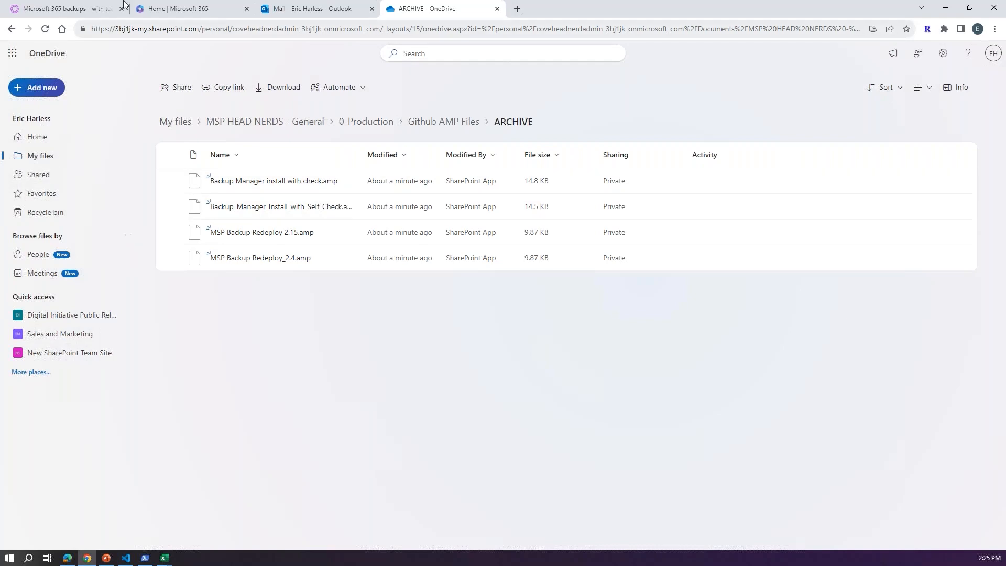
click(67, 6)
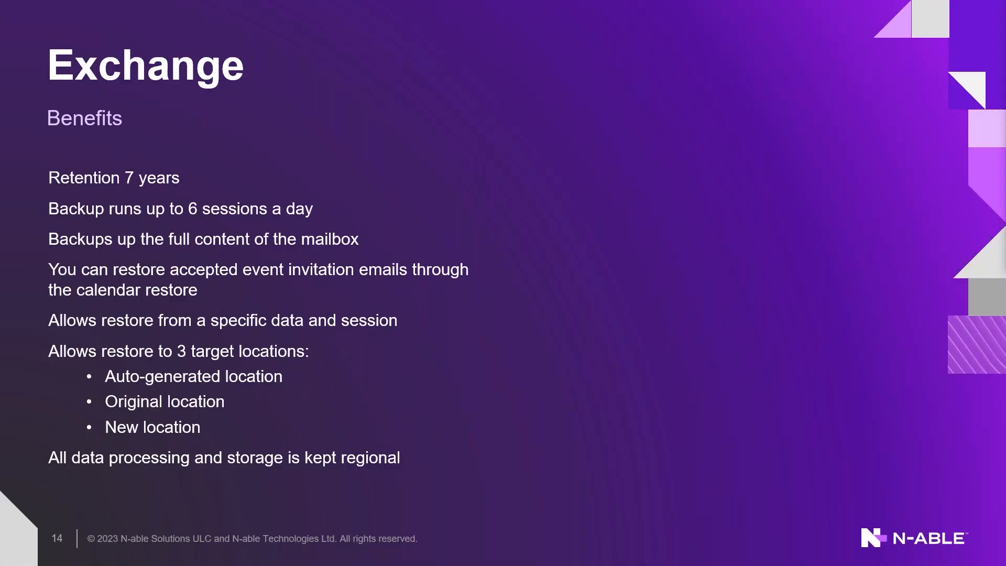
key(Right)
key(Right)
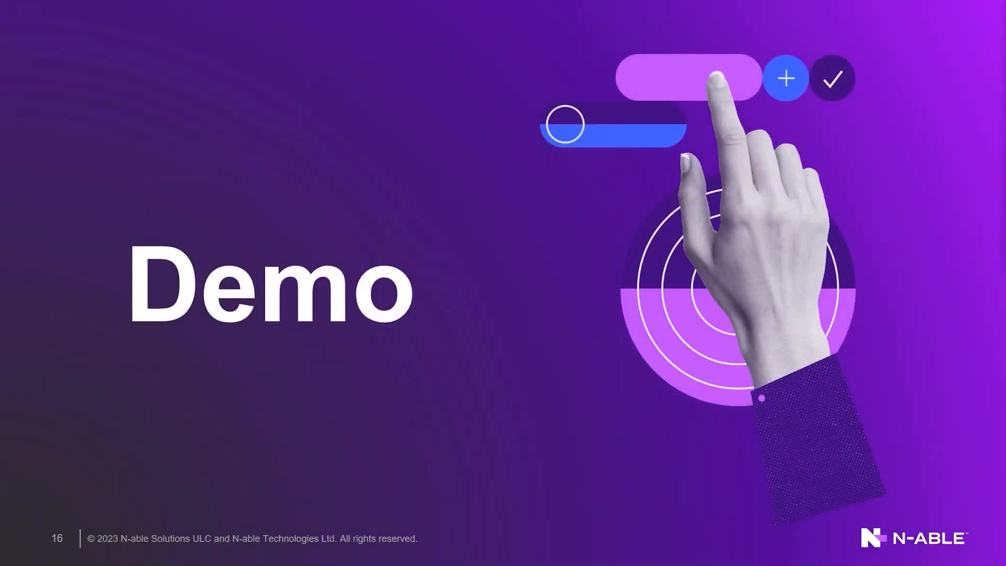
key(Right)
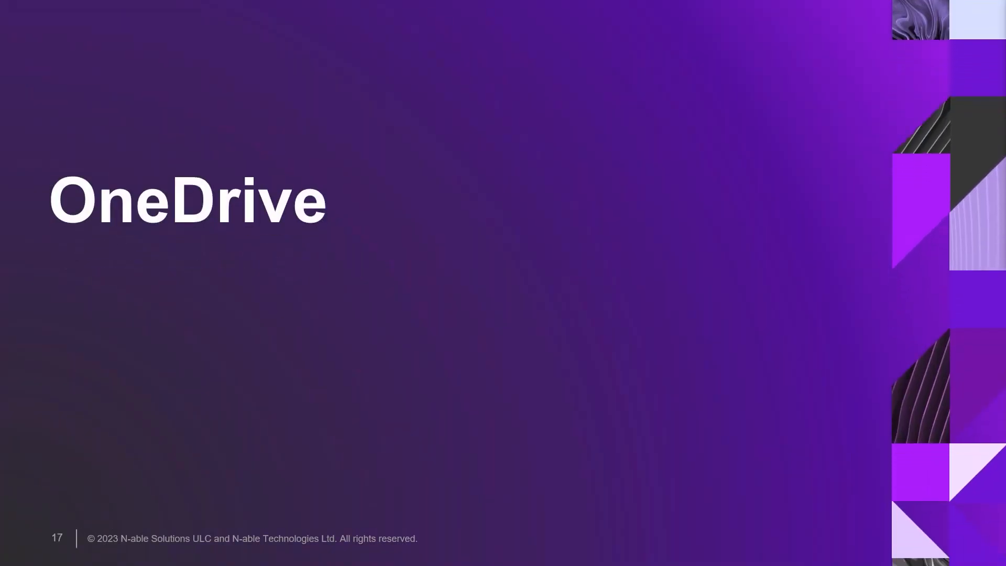
key(Right)
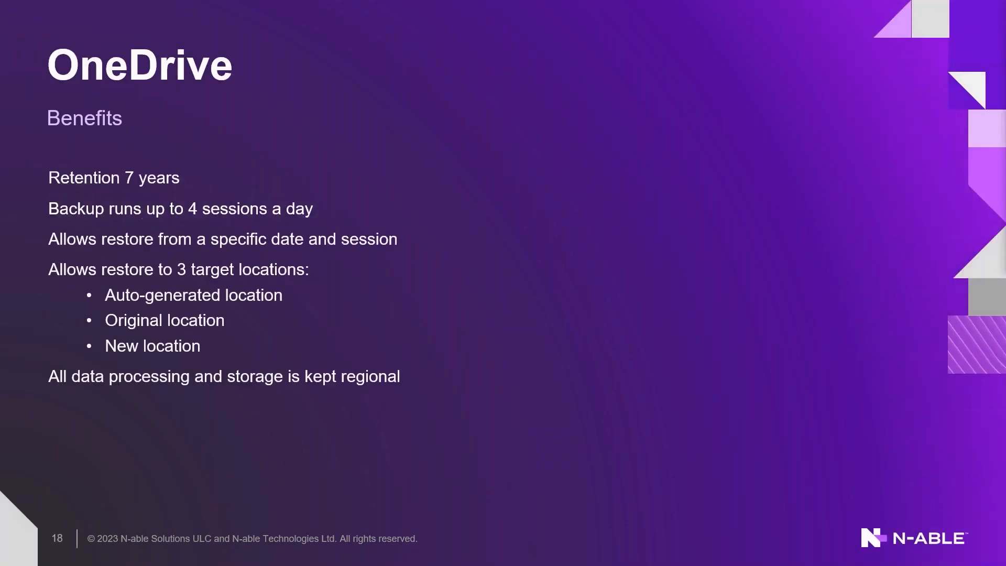
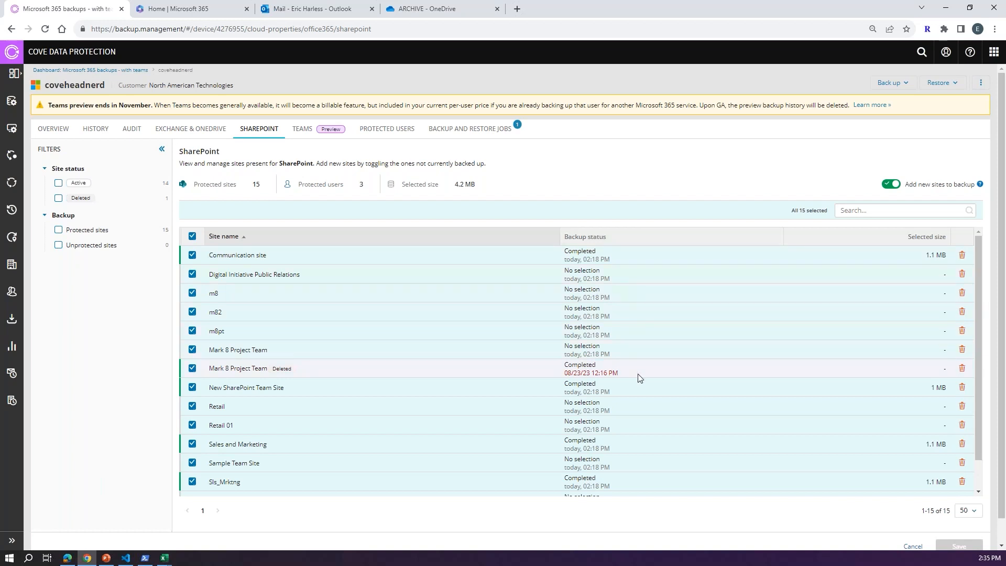
Step: Review the tenant's SharePoint sites and their backup status, switching the option to add new sites to backup off and back on
scroll(733, 376, down, 1)
scroll(734, 376, up, 1)
double_click(362, 185)
scroll(924, 408, down, 3)
scroll(930, 395, up, 2)
scroll(928, 382, up, 1)
click(890, 184)
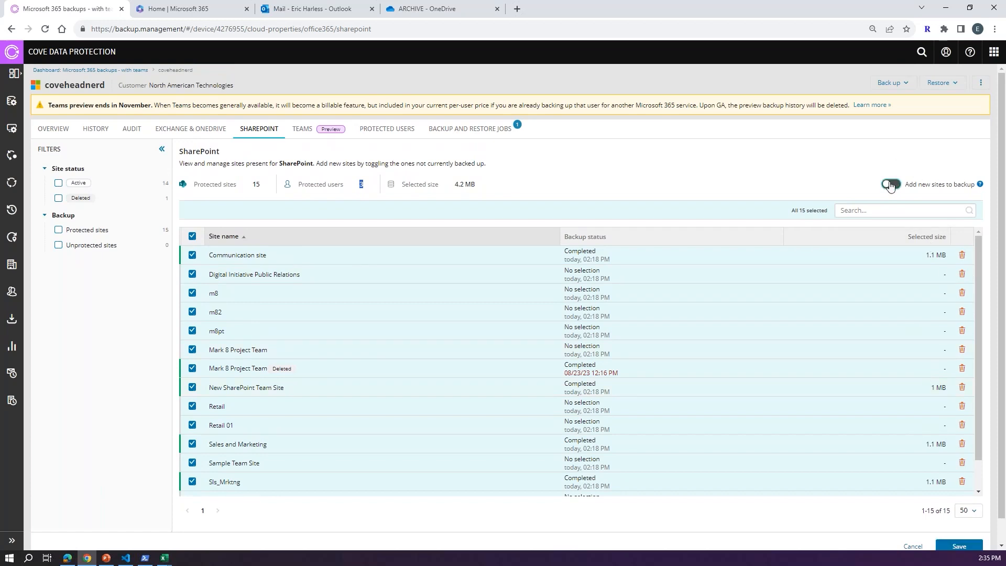
click(890, 185)
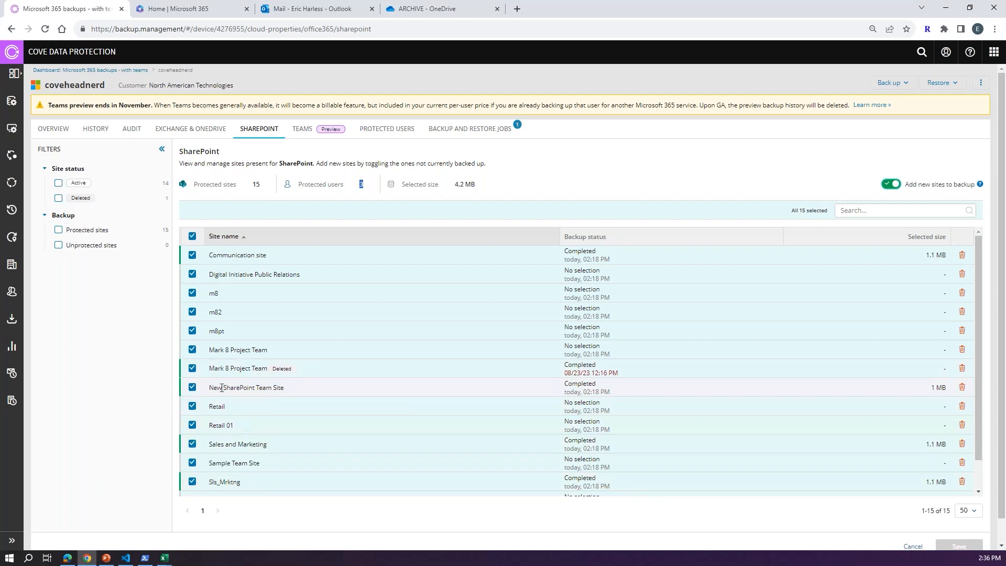
scroll(227, 364, down, 1)
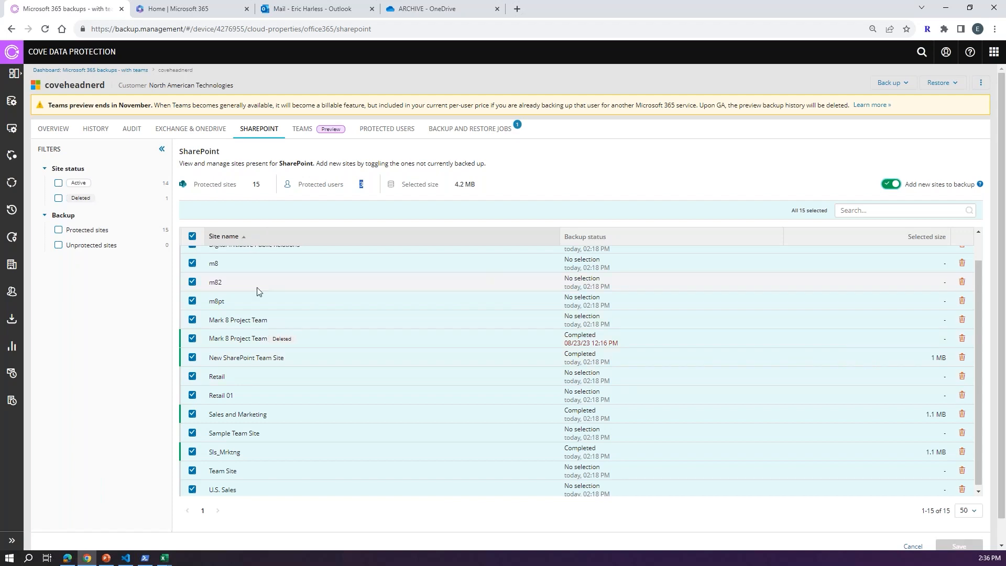
scroll(257, 283, up, 1)
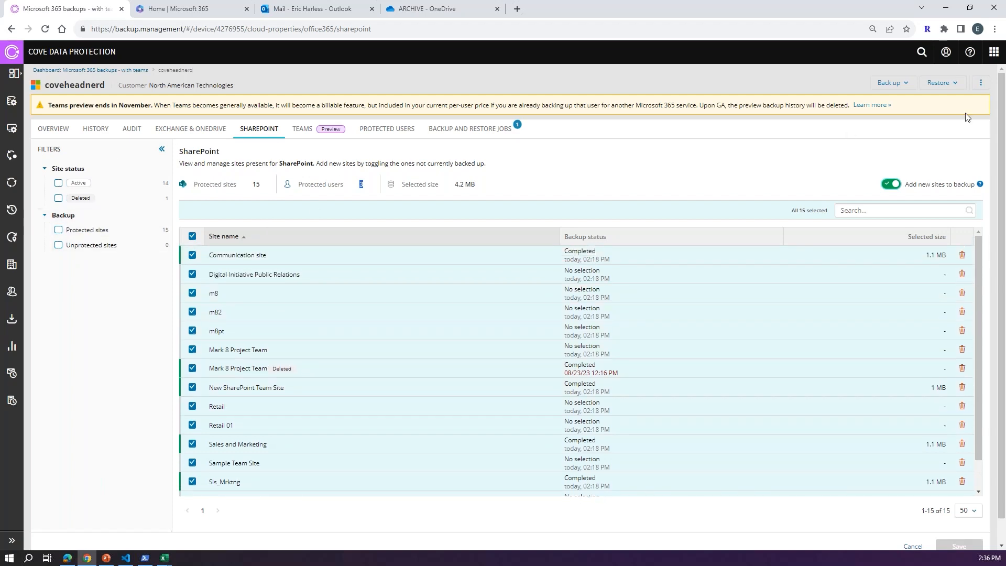
Step: Start a SharePoint restore for the coveheadnerd tenant and connect with the Microsoft 365 administrator account, accepting the requested permissions
click(943, 83)
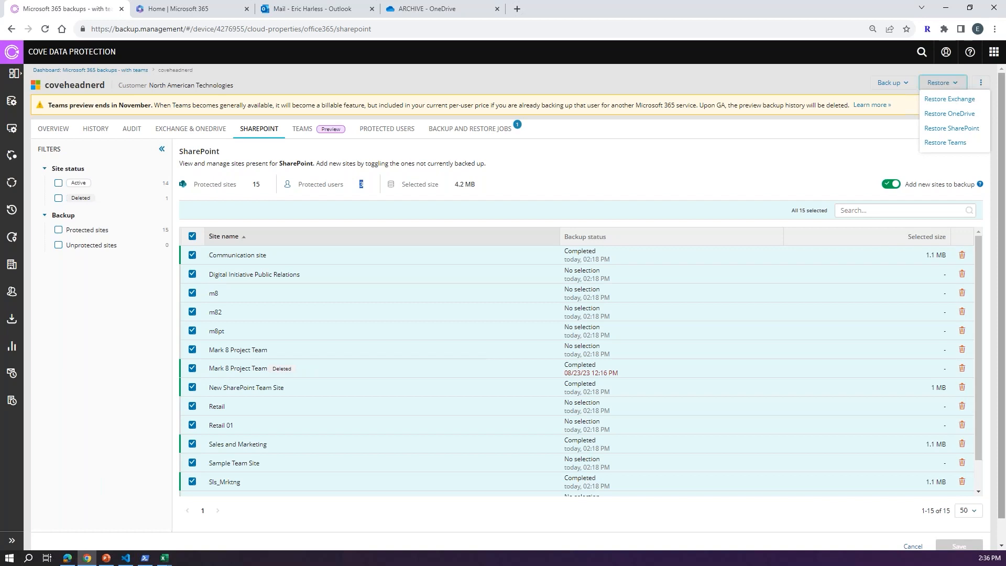
click(950, 128)
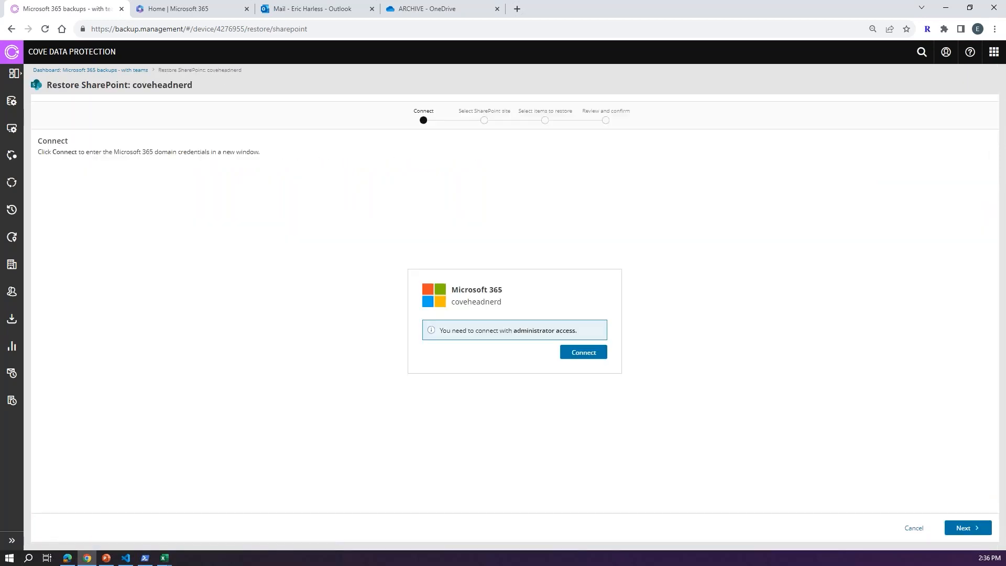
click(583, 352)
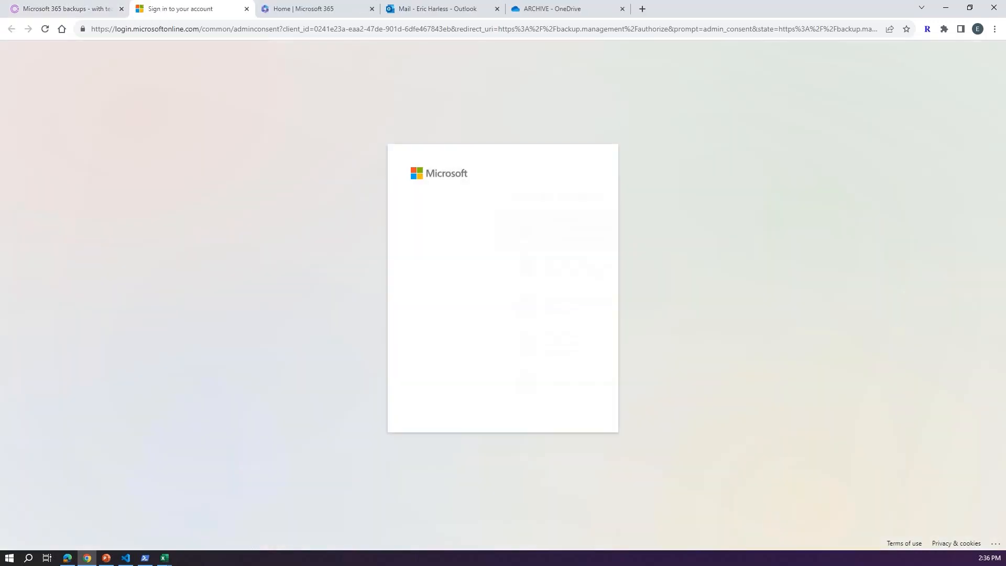
click(478, 230)
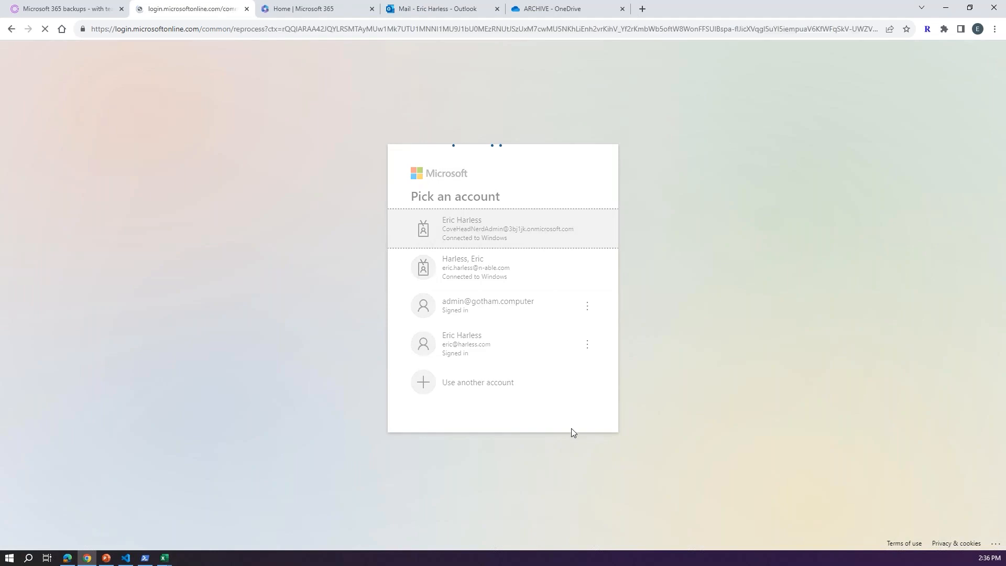
scroll(539, 446, down, 10)
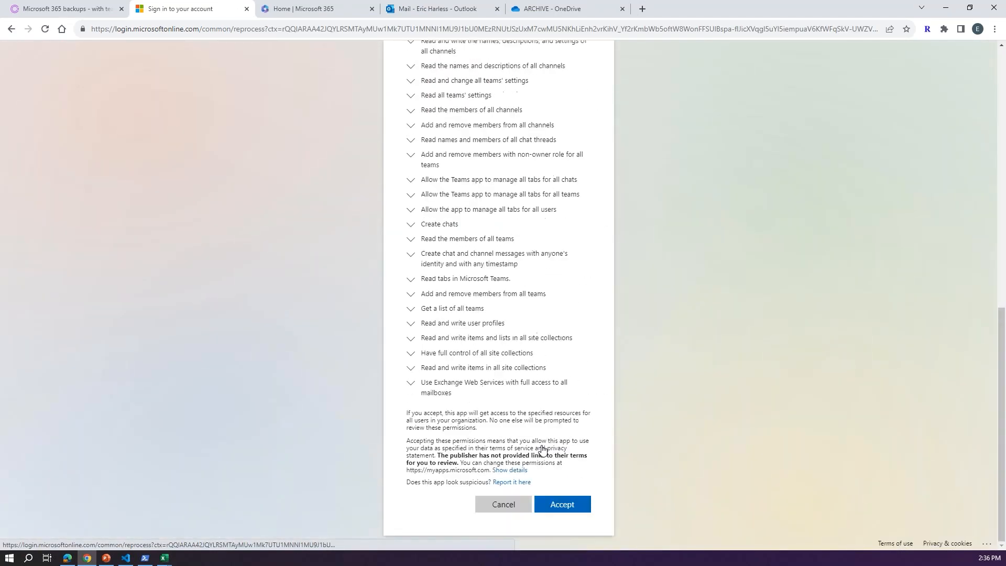
click(562, 506)
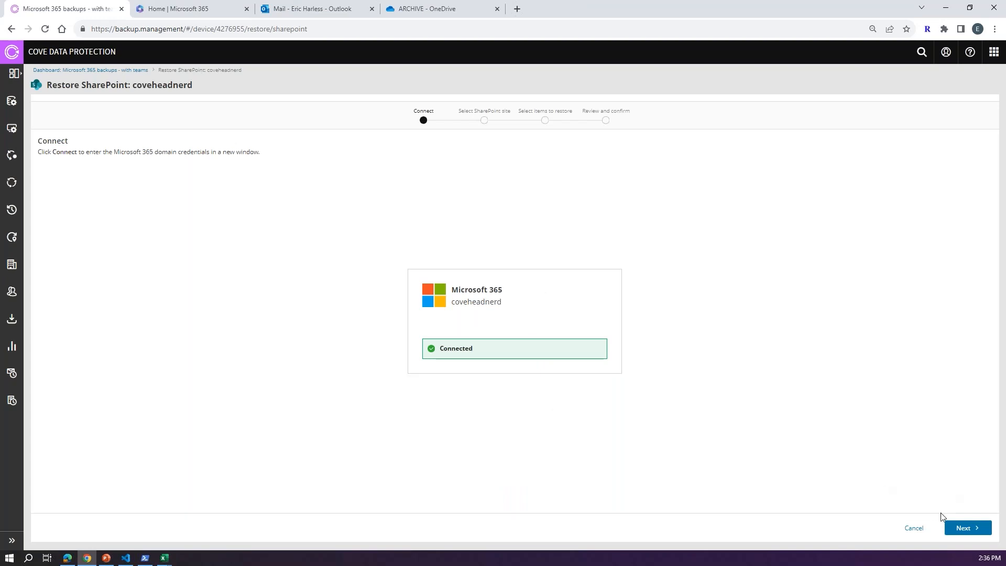
click(963, 529)
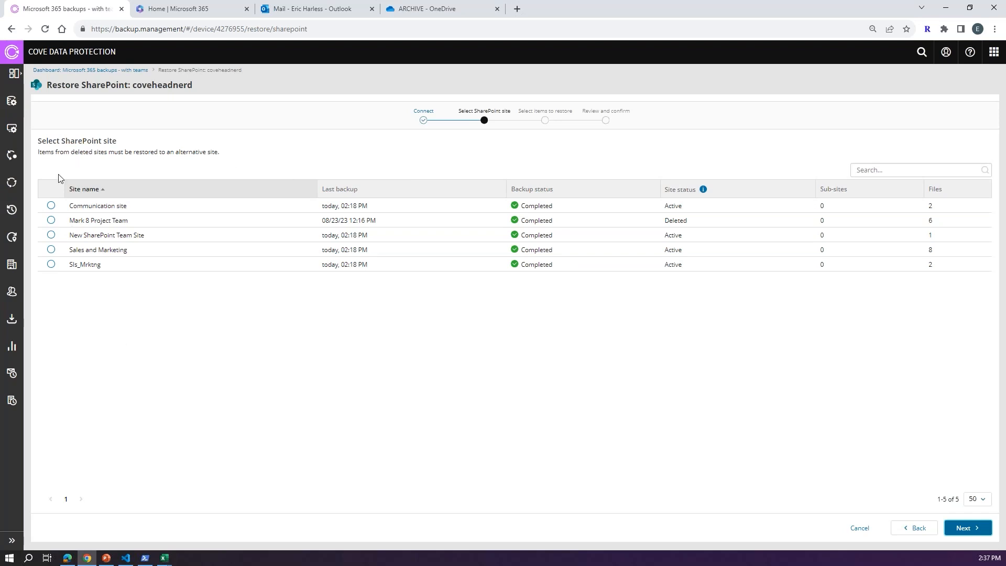
Step: Choose the Sales and Marketing site as the restore source and its October 23, 2023 backup session
click(48, 251)
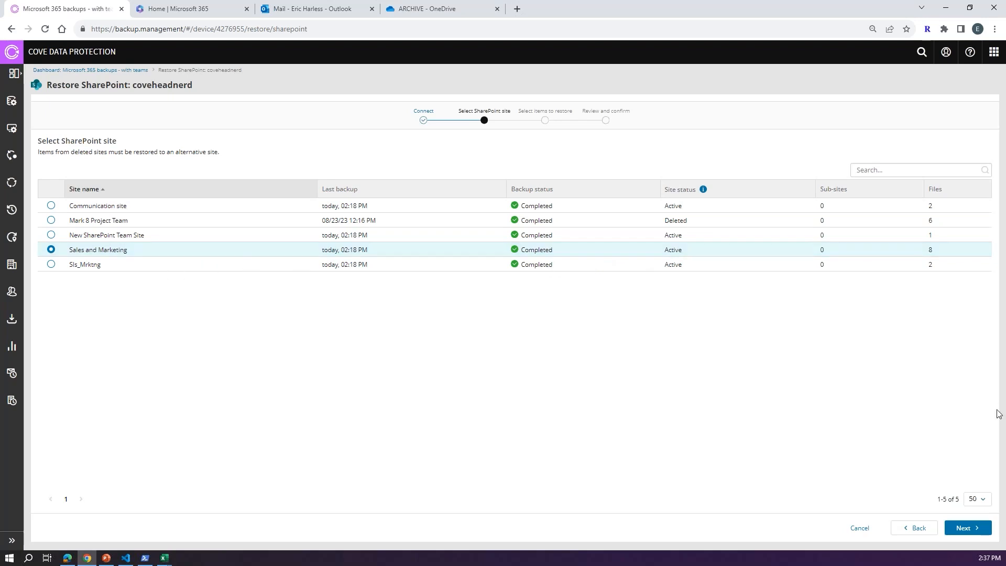
click(957, 533)
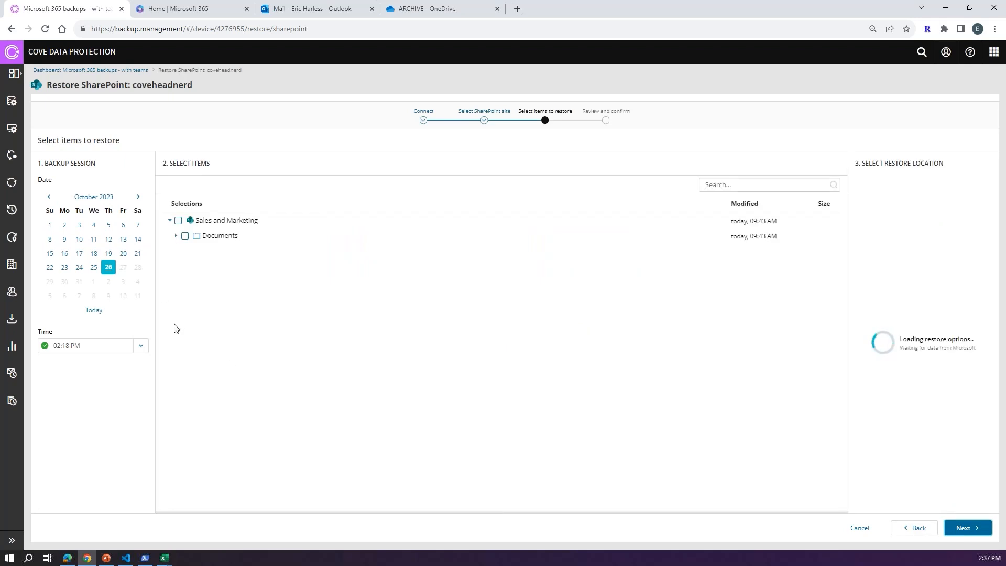
click(64, 269)
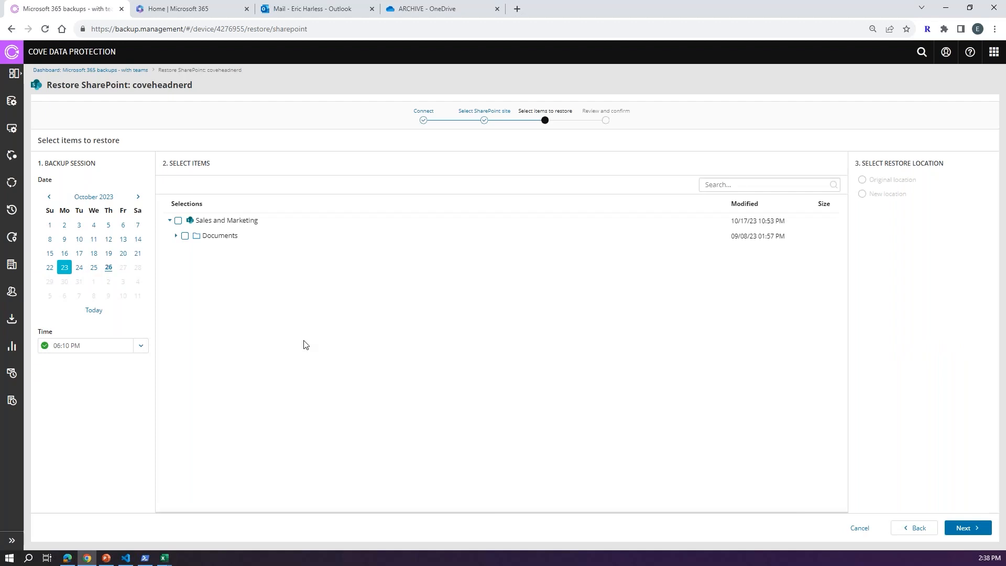
Step: Expand the site's Documents folders and select everything for restore except Monthly Reports, Project team 1 and Project team 2
click(175, 236)
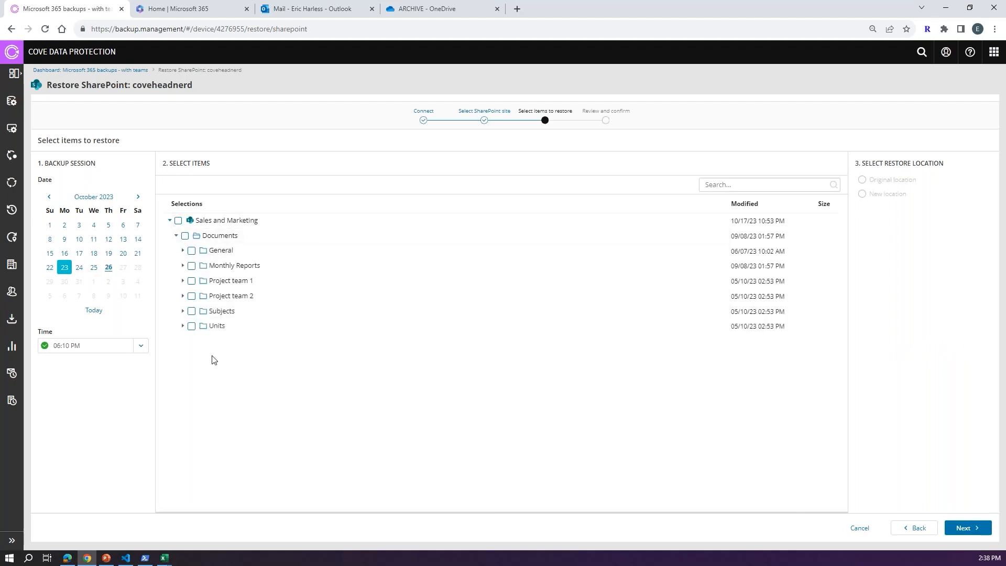
click(182, 251)
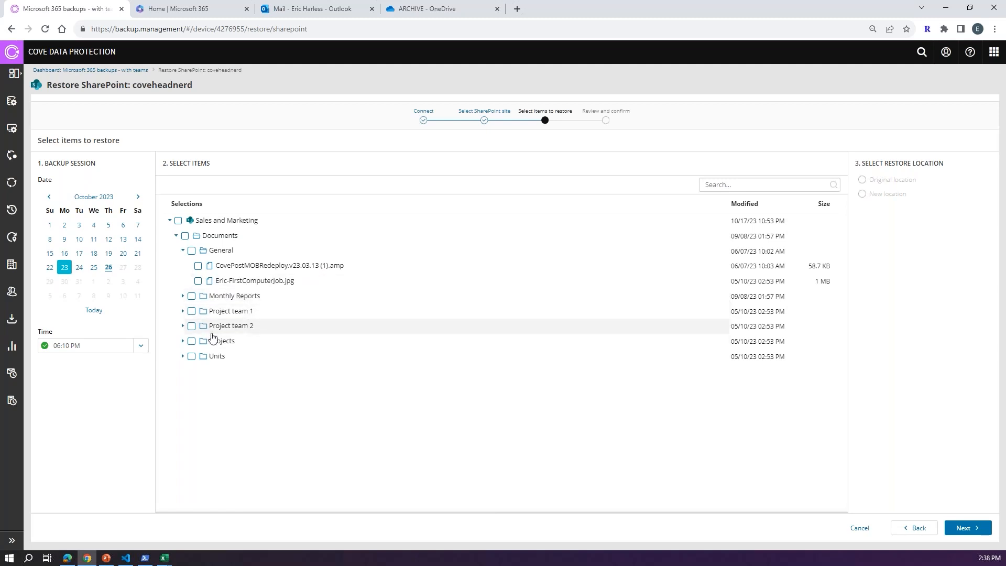
click(184, 326)
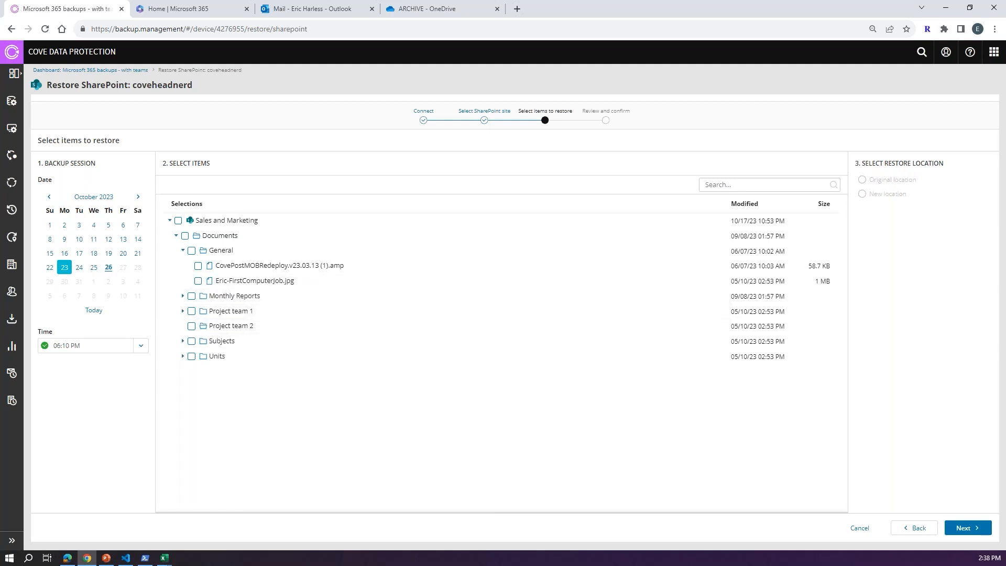
click(183, 312)
click(183, 295)
click(178, 222)
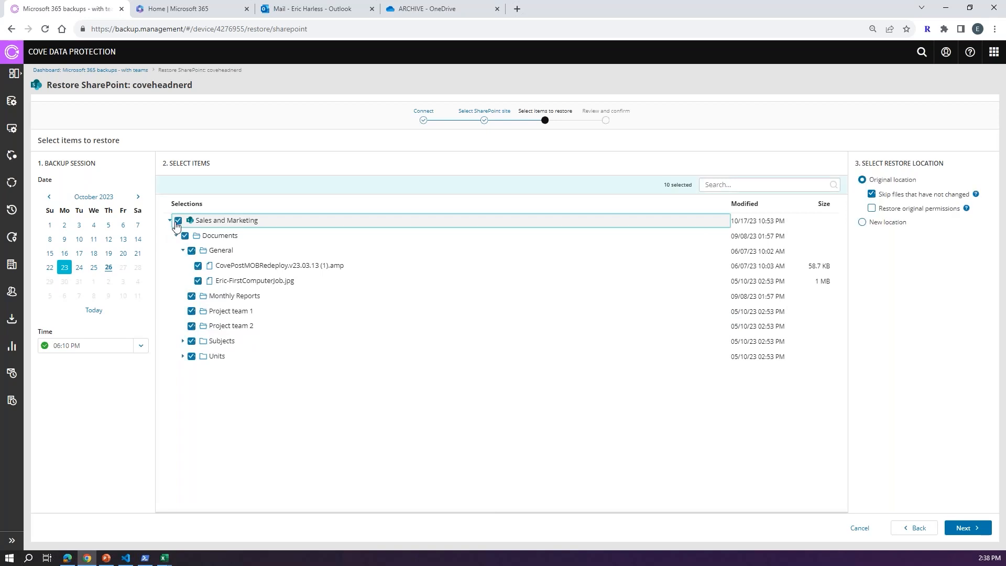
click(191, 311)
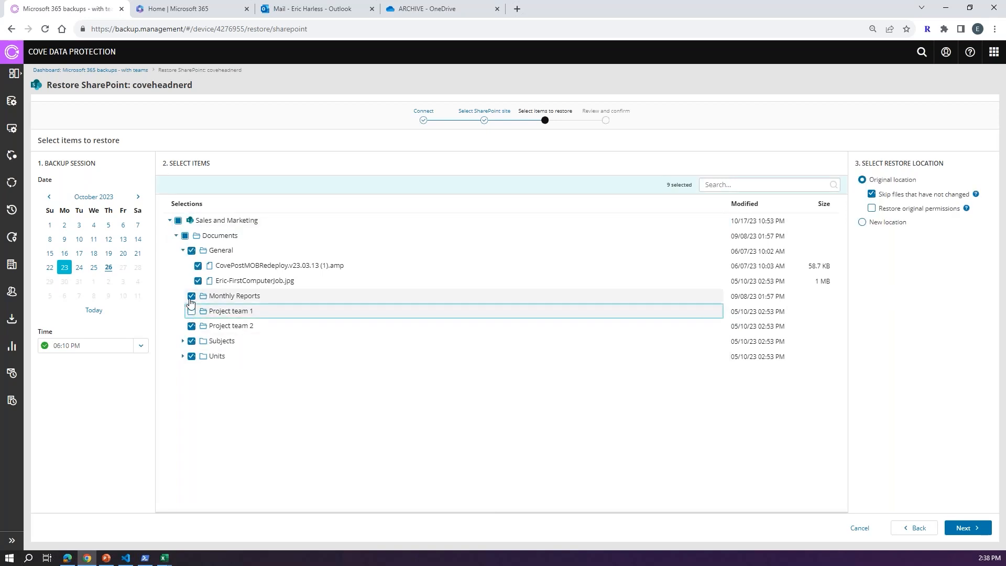
click(191, 295)
click(192, 326)
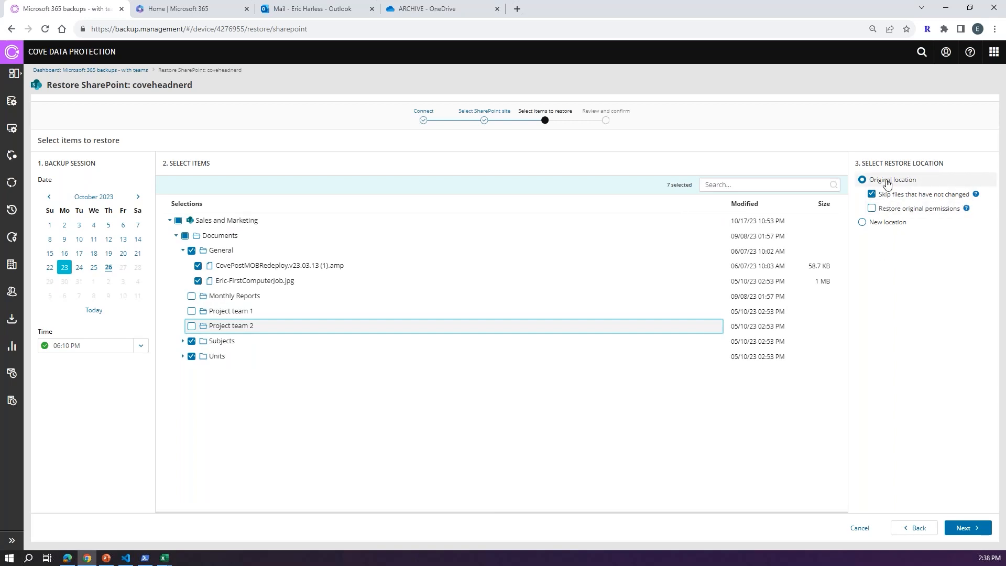
Step: Set the restore destination to a new location, the Sls_Mrktng site, and start the SharePoint restore
click(872, 209)
click(872, 209)
click(862, 222)
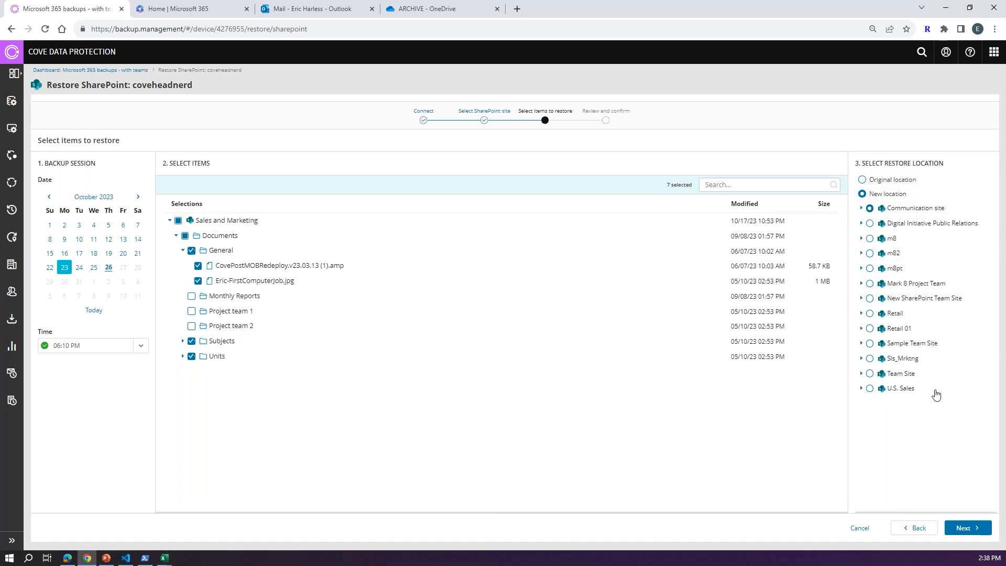
click(859, 359)
click(869, 359)
click(972, 527)
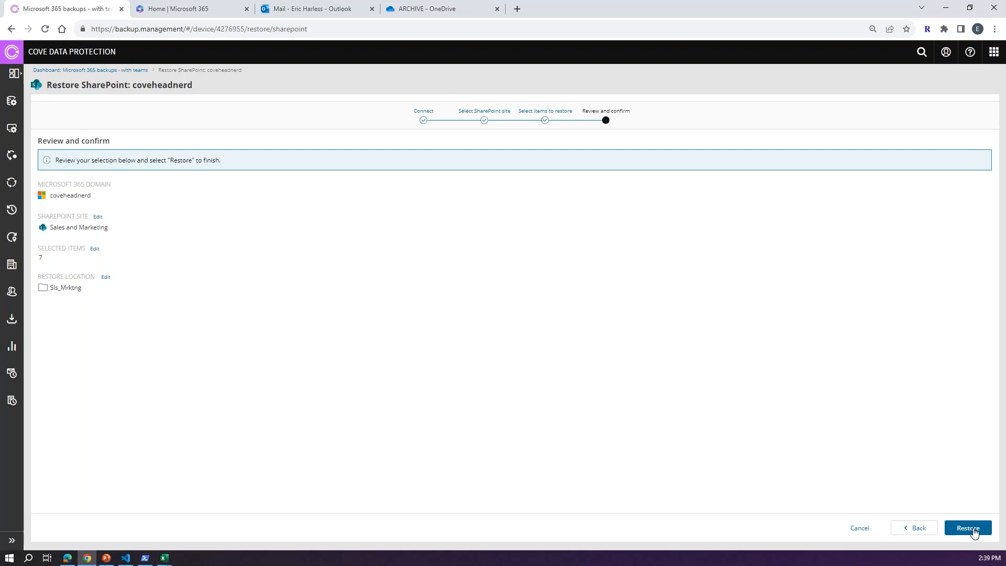
click(973, 531)
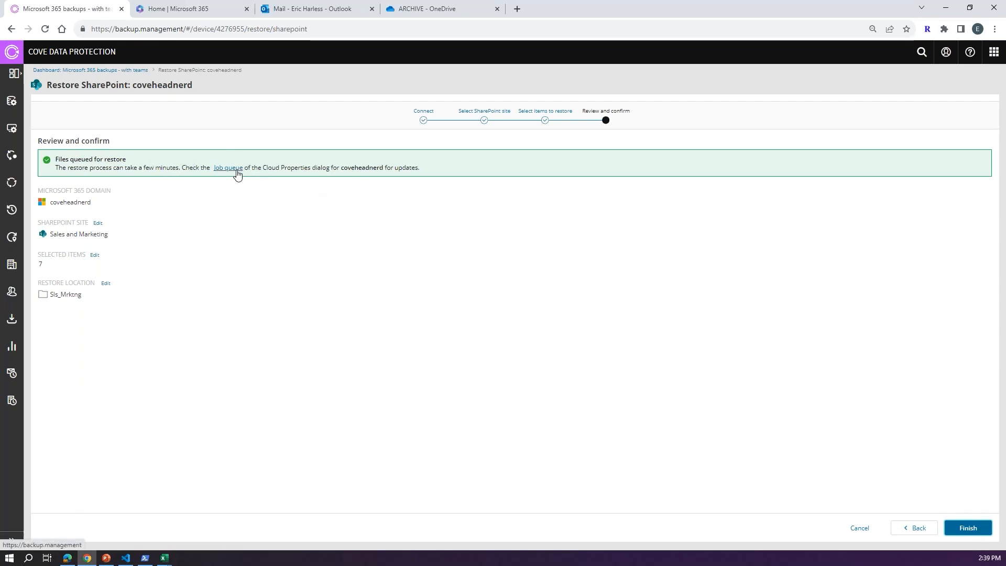
Step: Finish the restore wizard and check the SharePoint restore in the coveheadnerd tenant's session history, filtered to restore actions
click(967, 527)
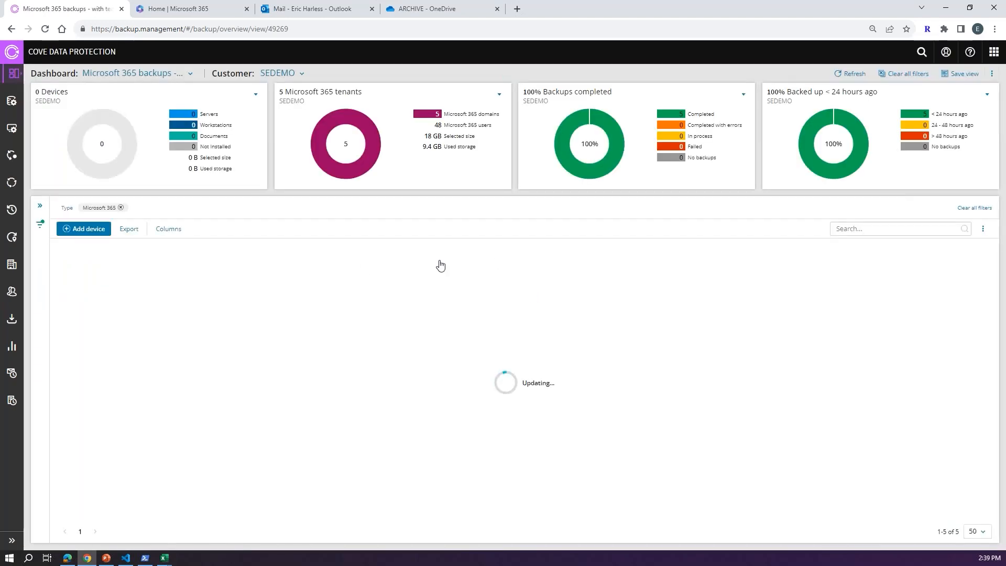
click(137, 317)
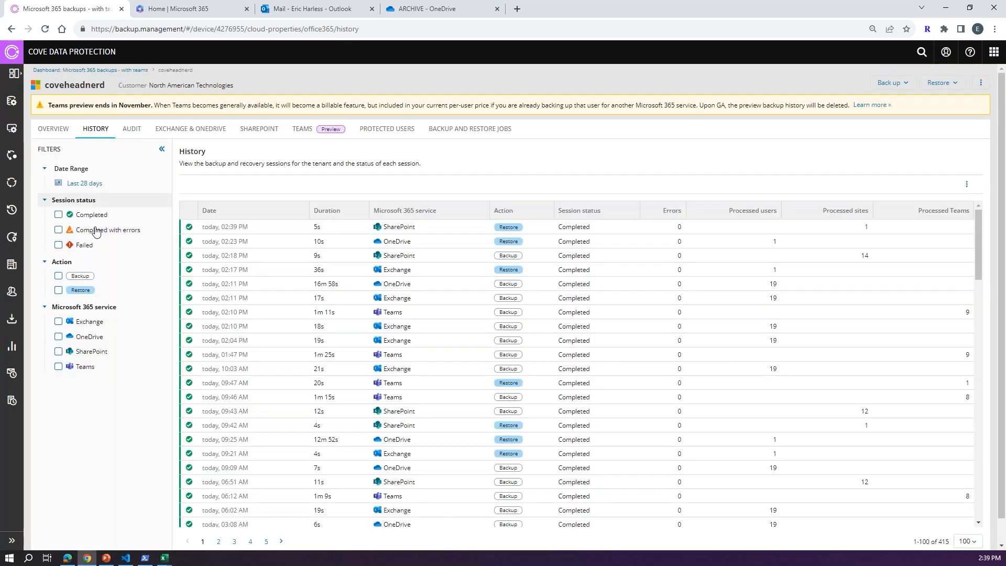
click(58, 290)
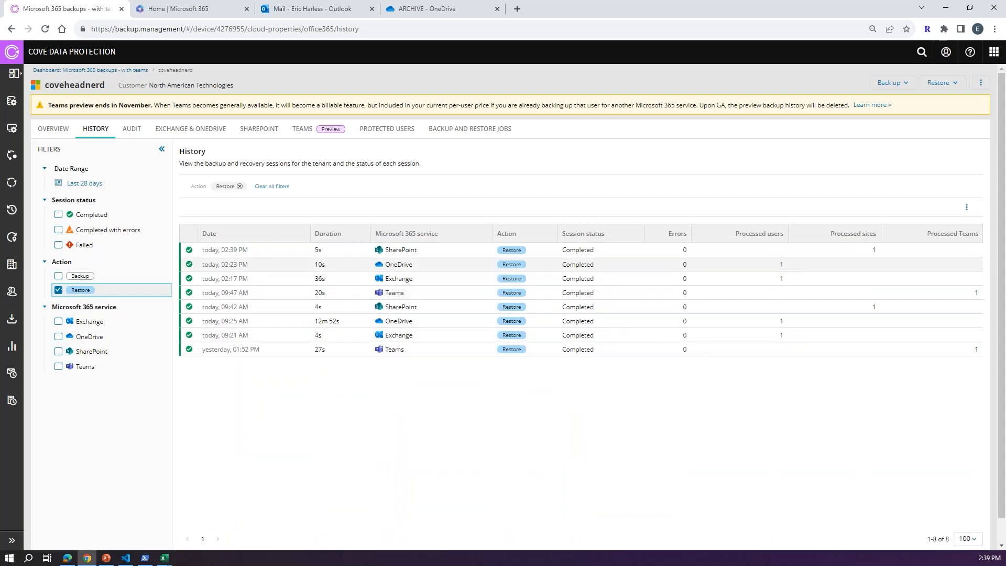
scroll(394, 262, down, 1)
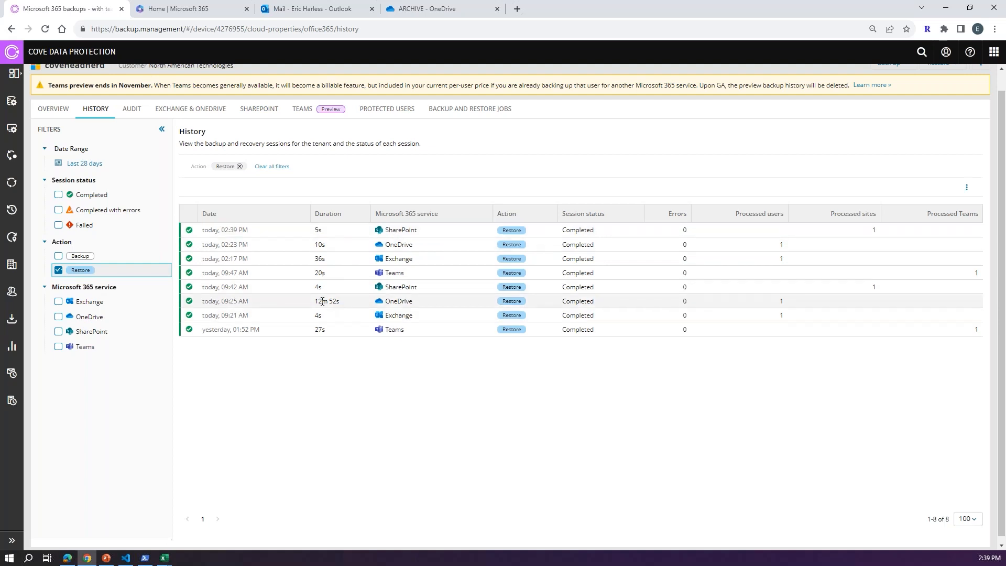
Step: Compare the durations of the OneDrive restore sessions, and review the tenant's Teams backup selection with its statuses, users and owners
drag(352, 304, 308, 306)
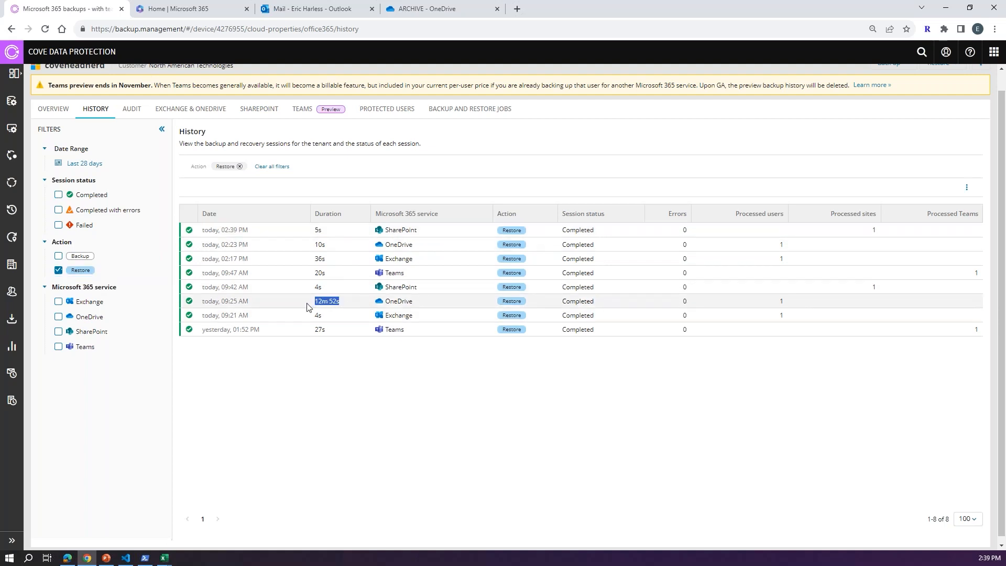
drag(339, 245, 296, 246)
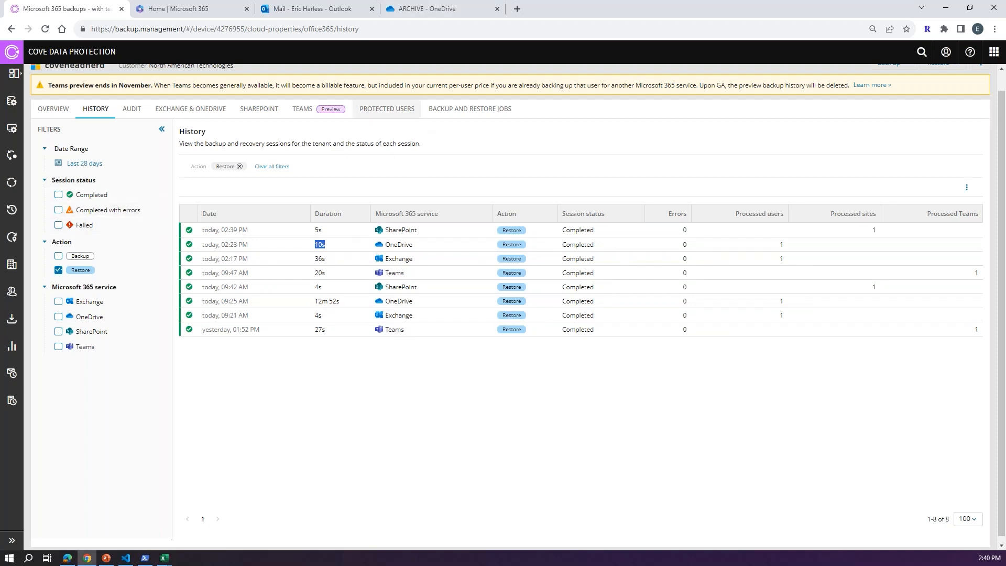
click(303, 109)
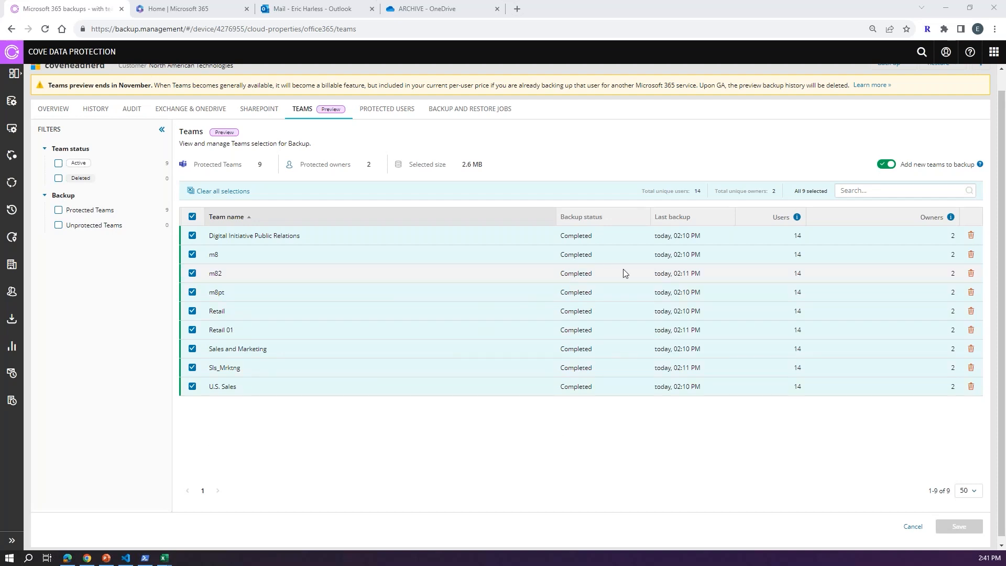
scroll(723, 218, down, 1)
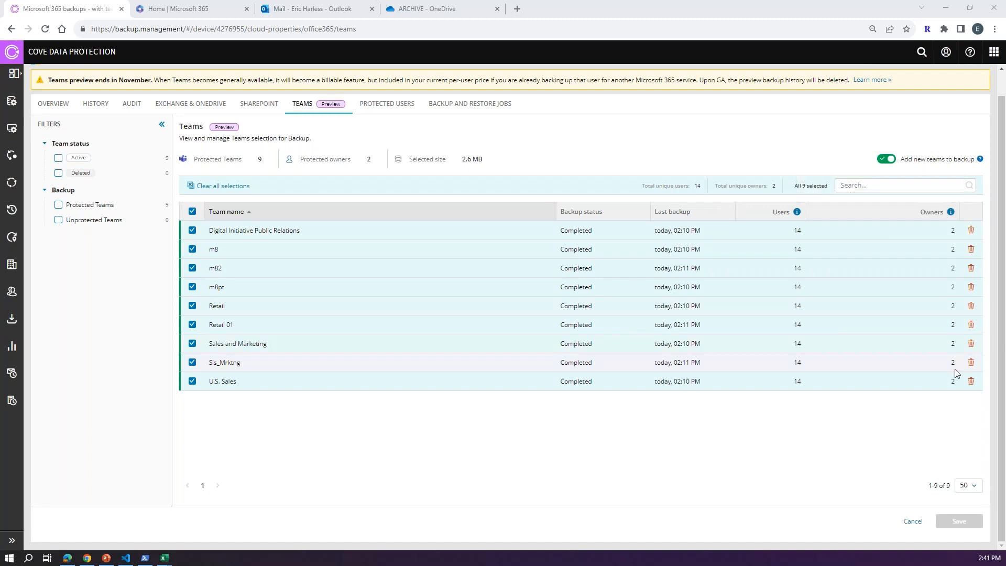
scroll(956, 398, up, 1)
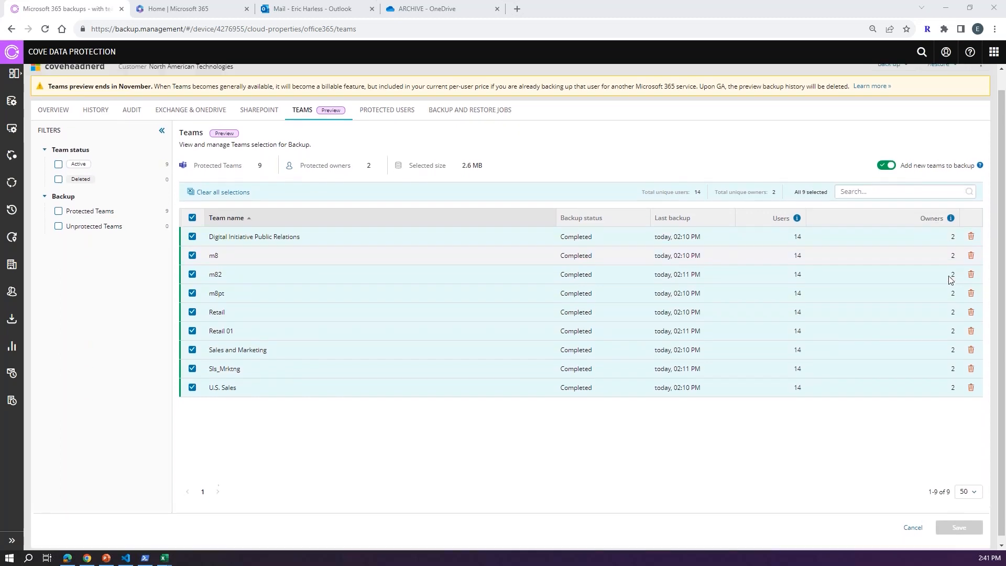
scroll(950, 279, up, 2)
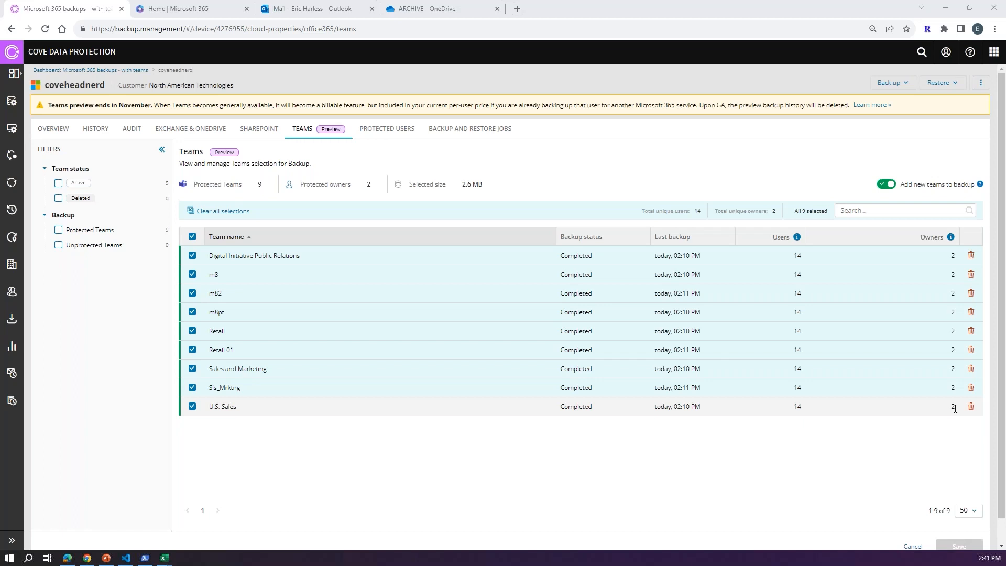
scroll(973, 314, down, 1)
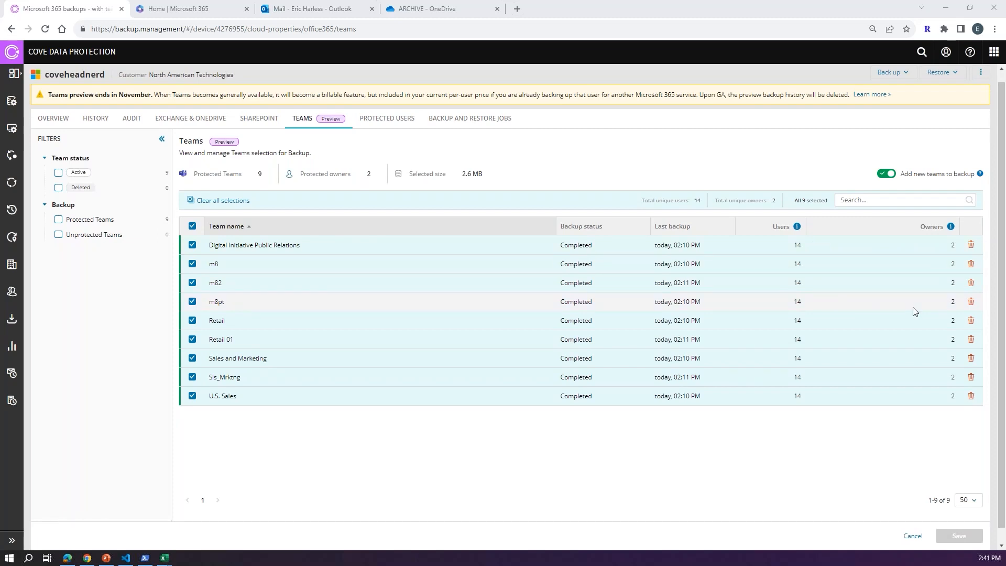
scroll(937, 267, down, 1)
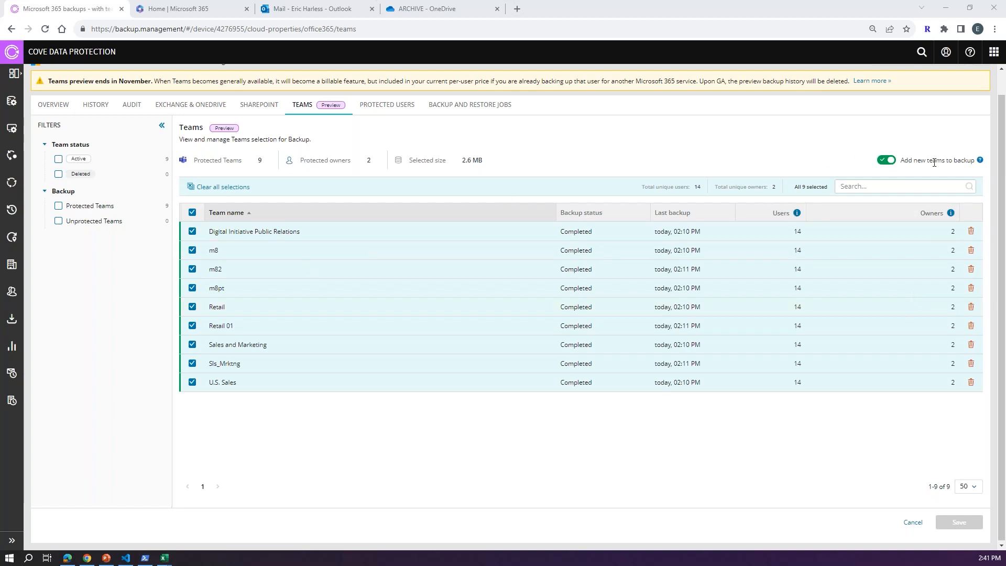
Step: Try turning off the automatic addition of new teams to backup, and read the Teams preview billing notice
click(884, 162)
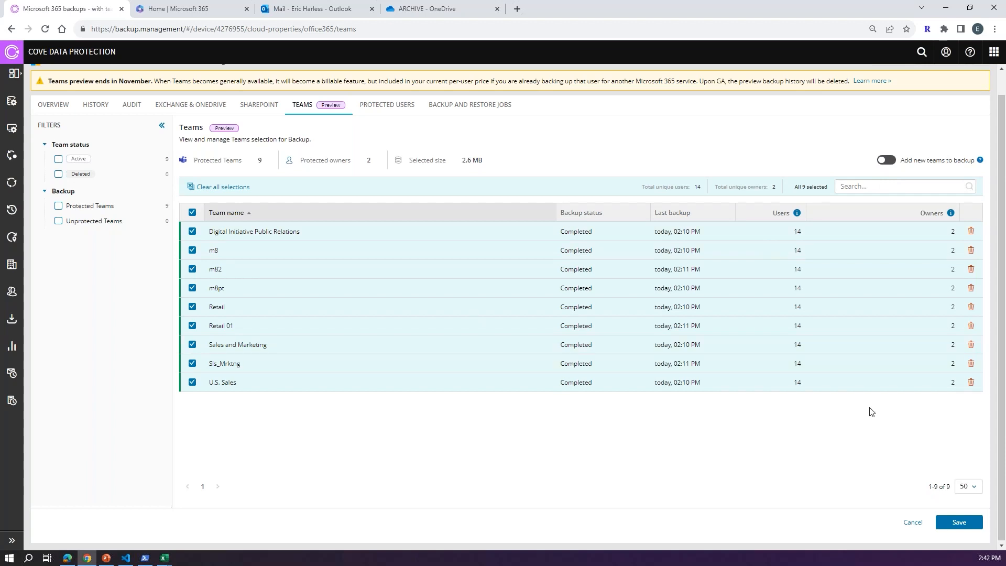
scroll(916, 369, up, 1)
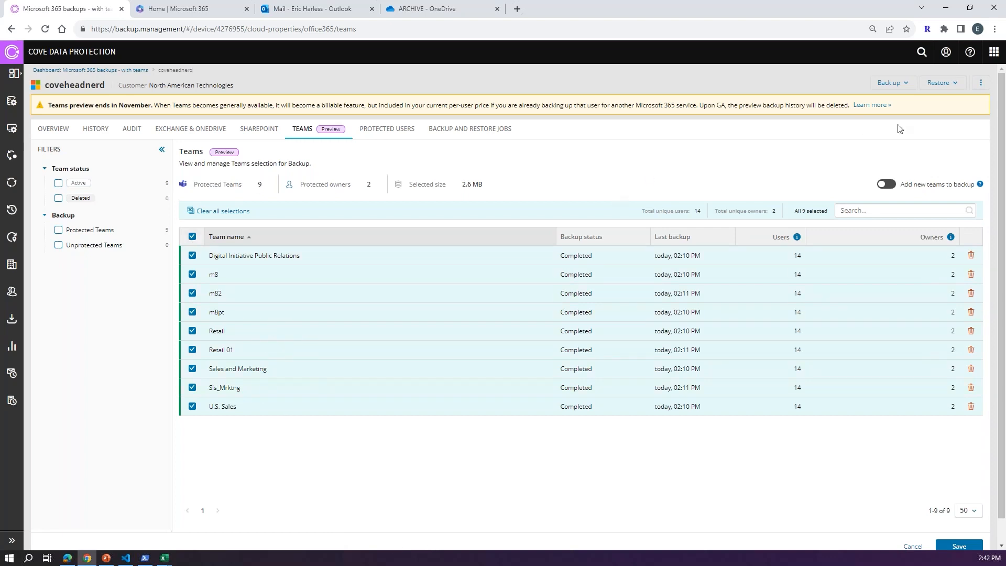
click(941, 82)
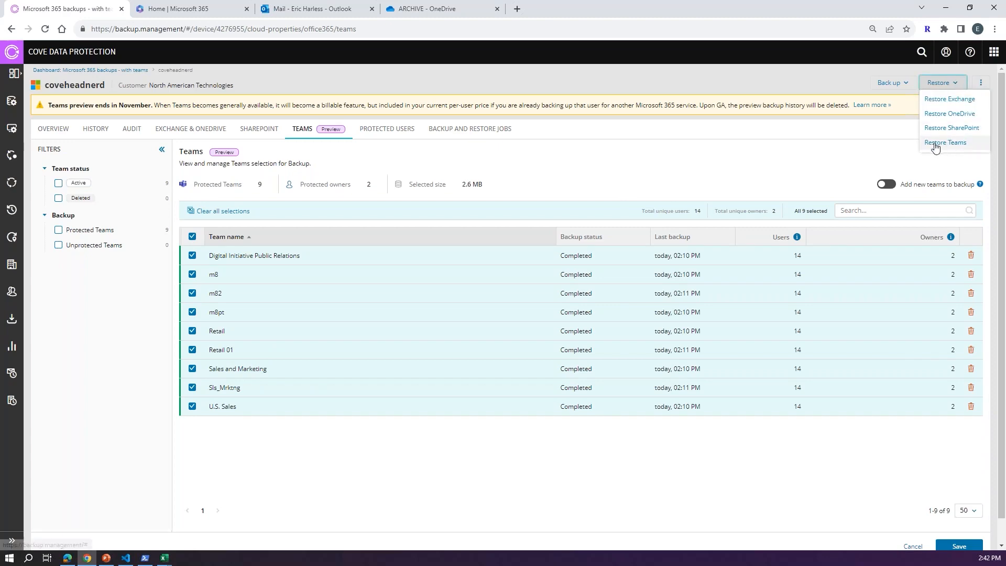
click(951, 141)
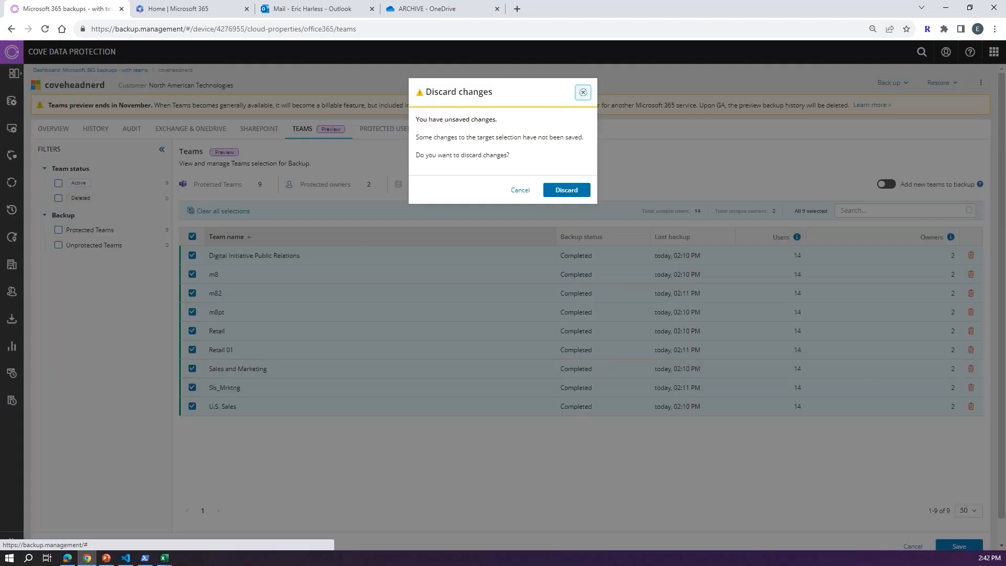
click(583, 93)
drag(33, 107, 854, 117)
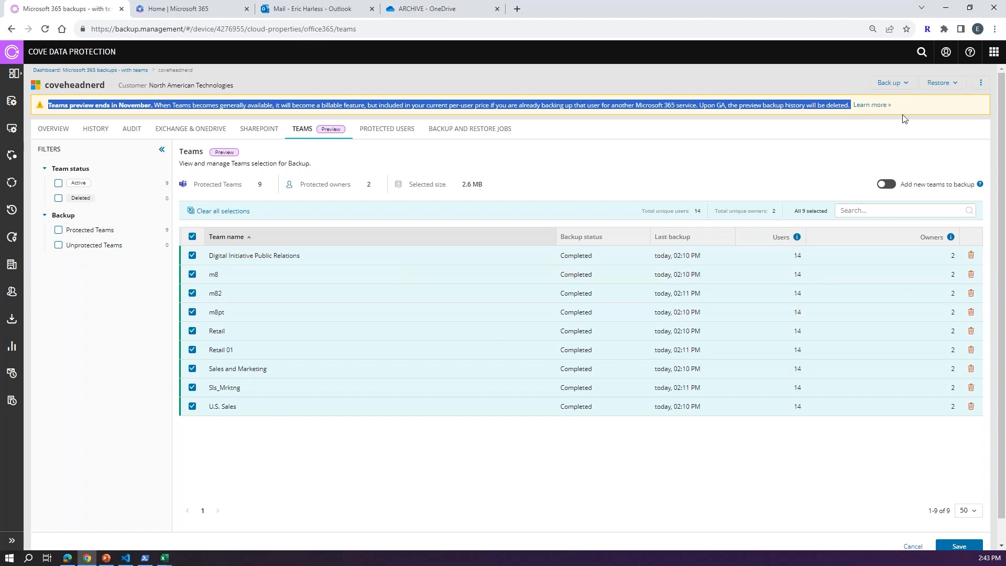
Step: Start a Teams restore, discarding the unsaved selection changes, and connect to Microsoft 365 with the tenant's admin account, accepting the requested permissions
click(944, 84)
click(940, 138)
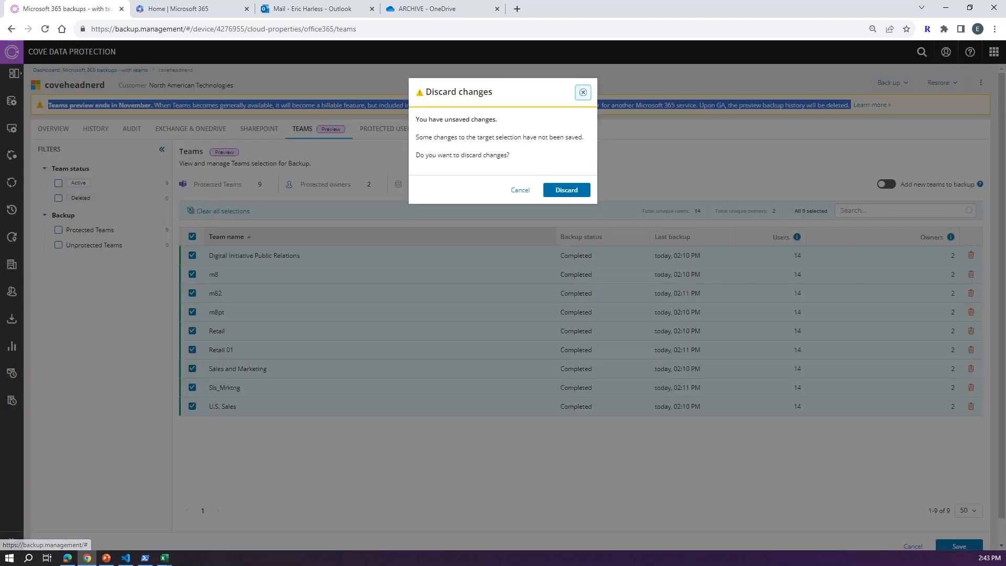
click(568, 192)
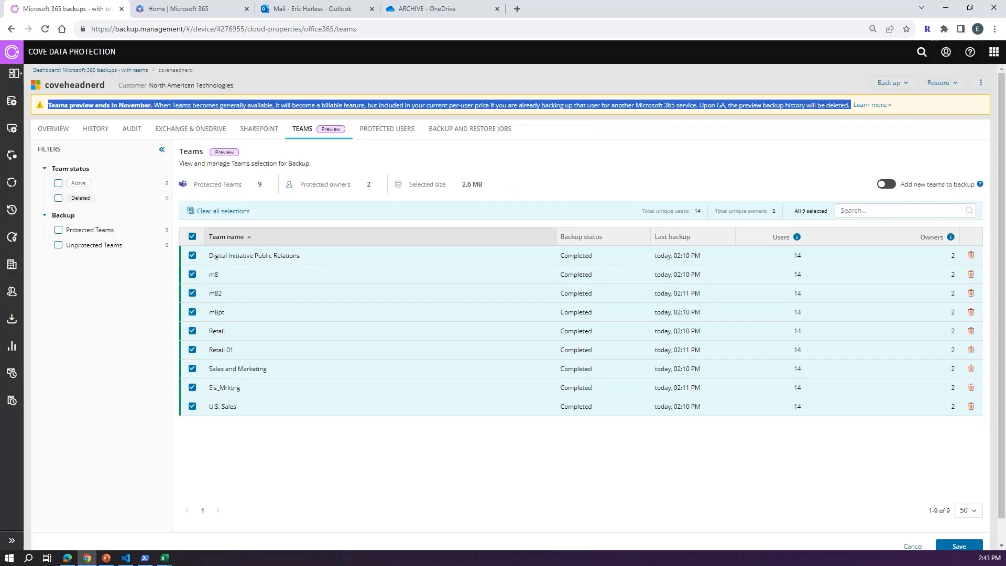
click(602, 374)
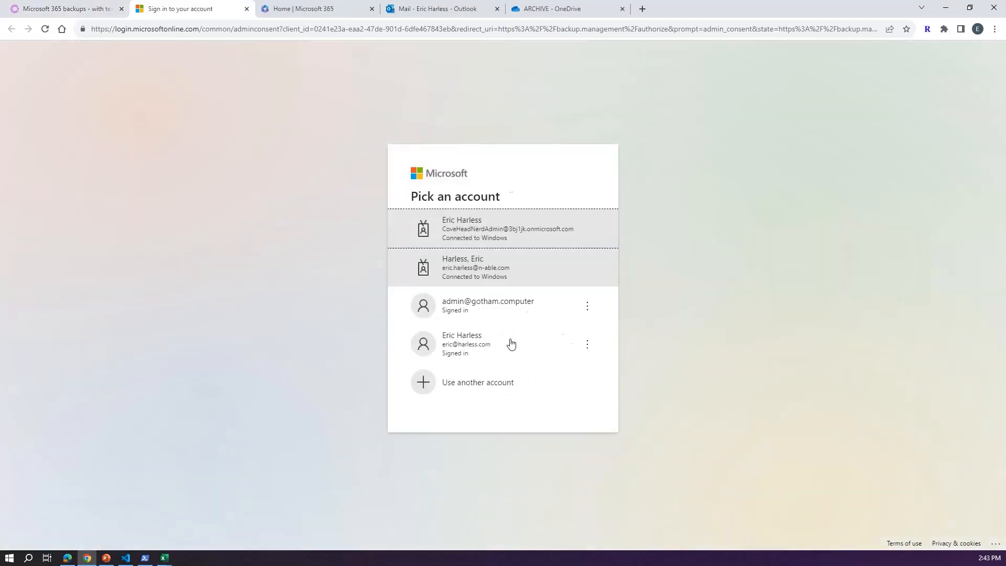
click(478, 225)
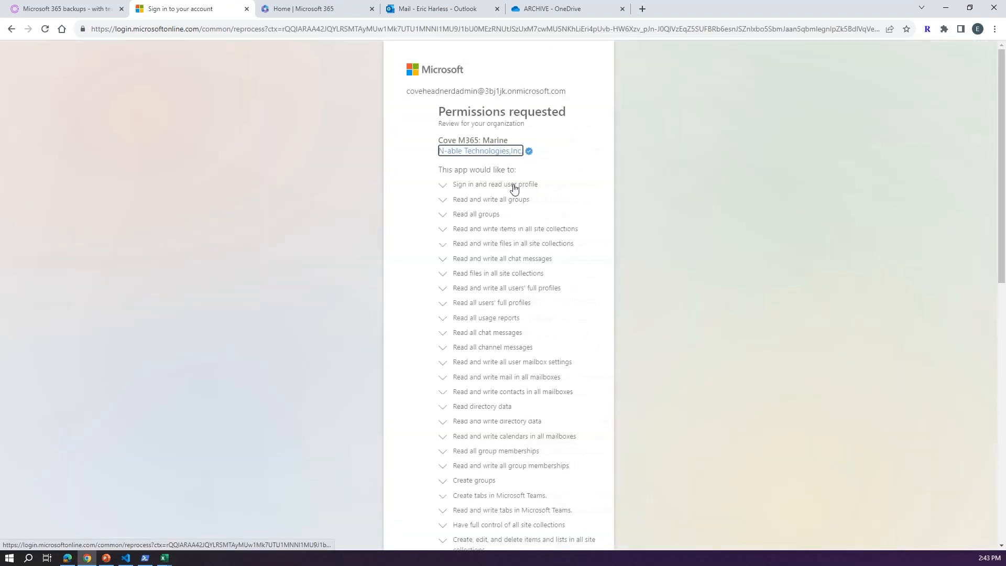
scroll(519, 431, down, 5)
scroll(517, 430, down, 5)
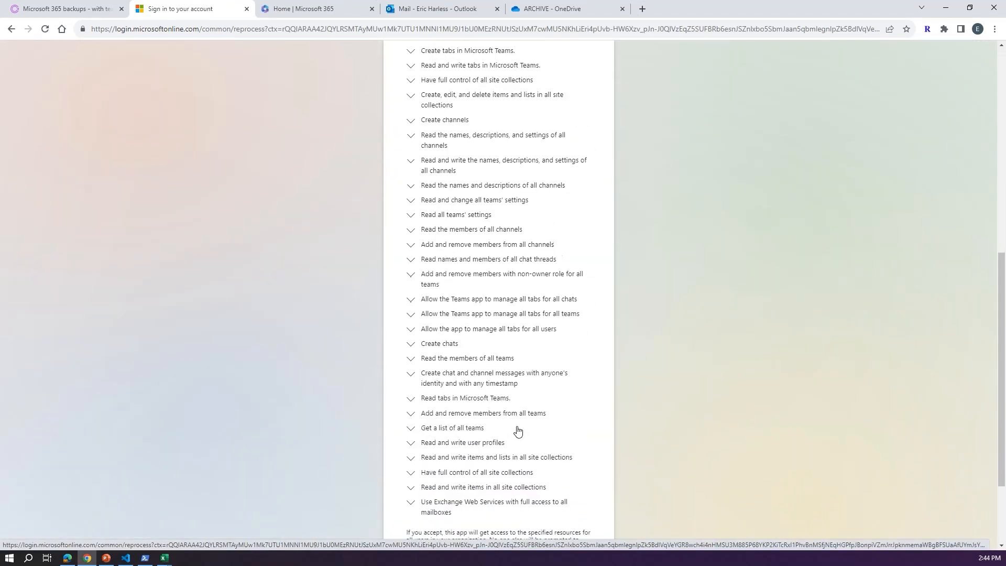
click(559, 506)
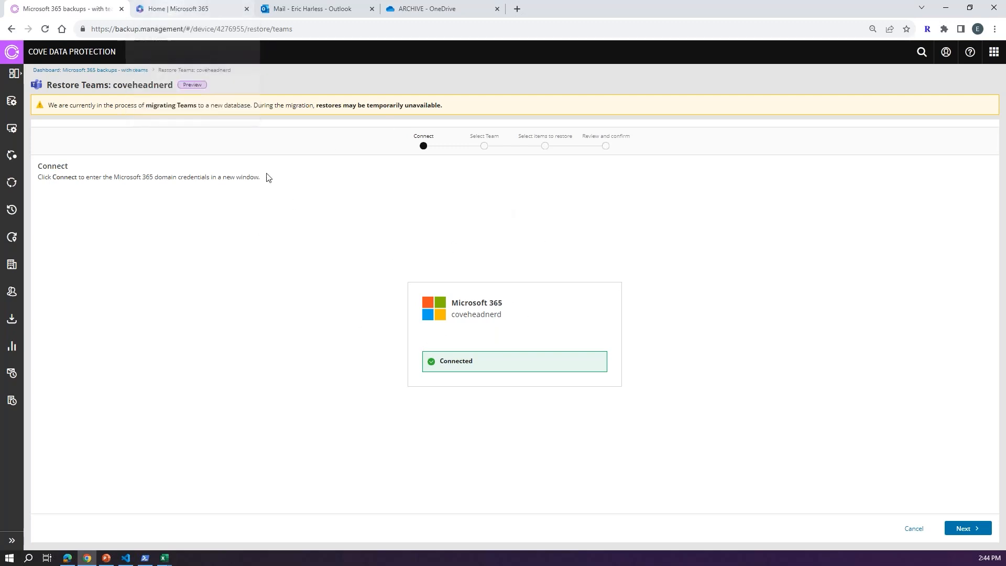
Step: Choose the Sls_Mrktng team as the restore source
click(963, 528)
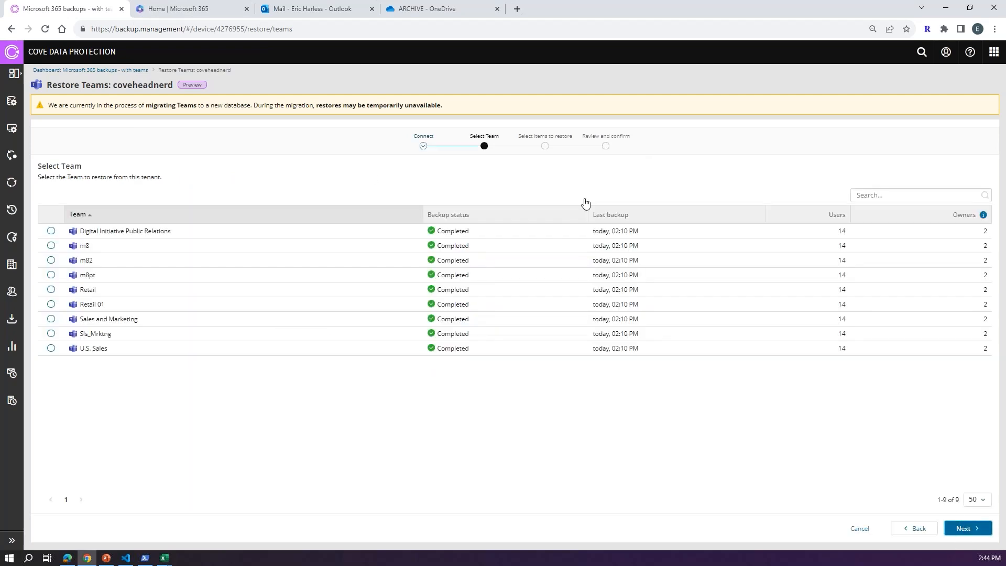
click(50, 245)
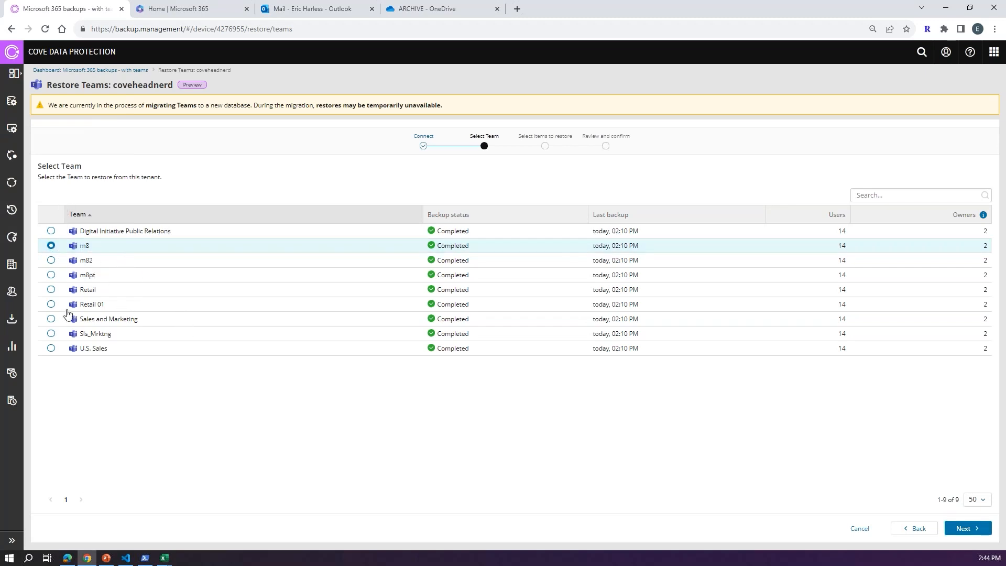
click(52, 260)
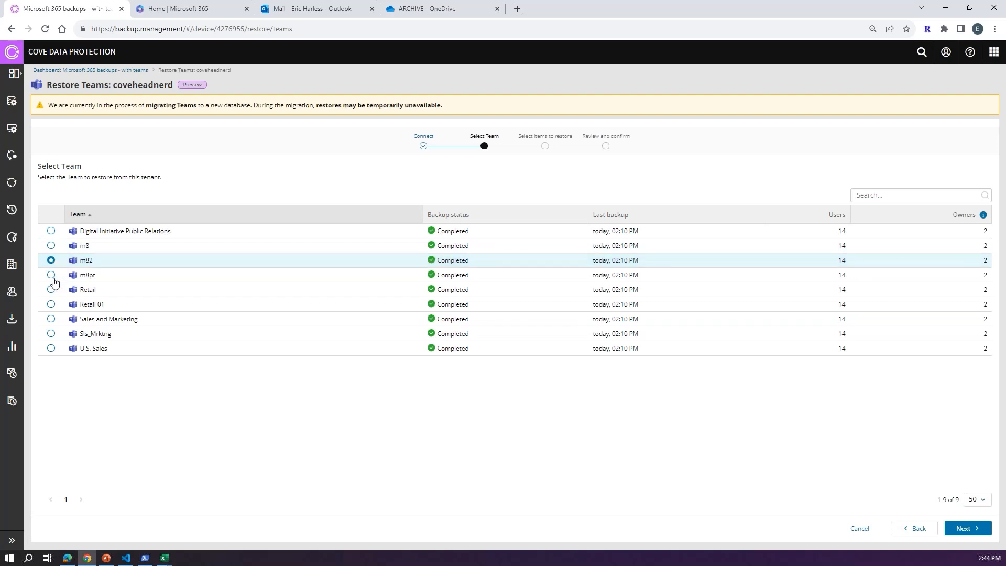
click(52, 275)
click(57, 292)
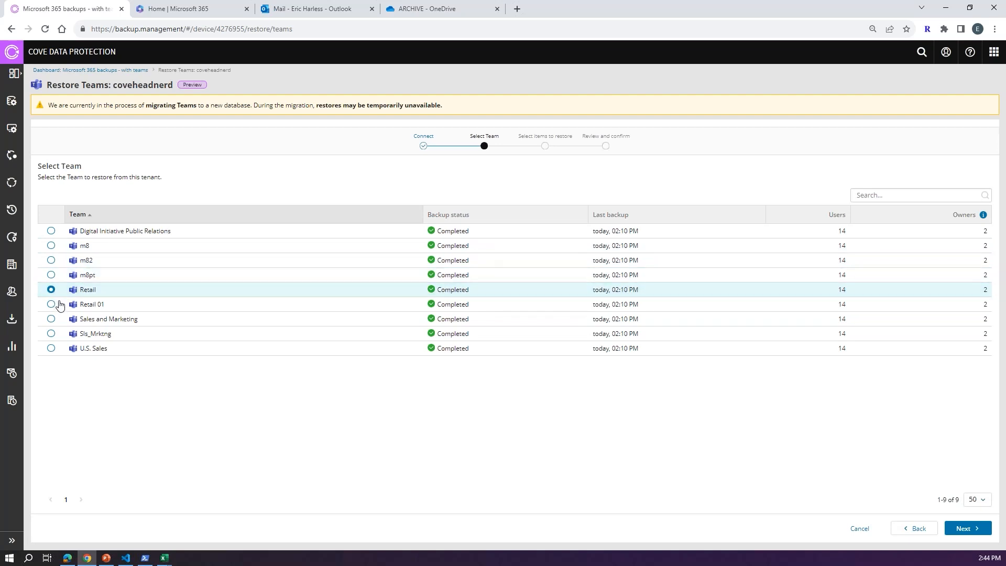
click(51, 305)
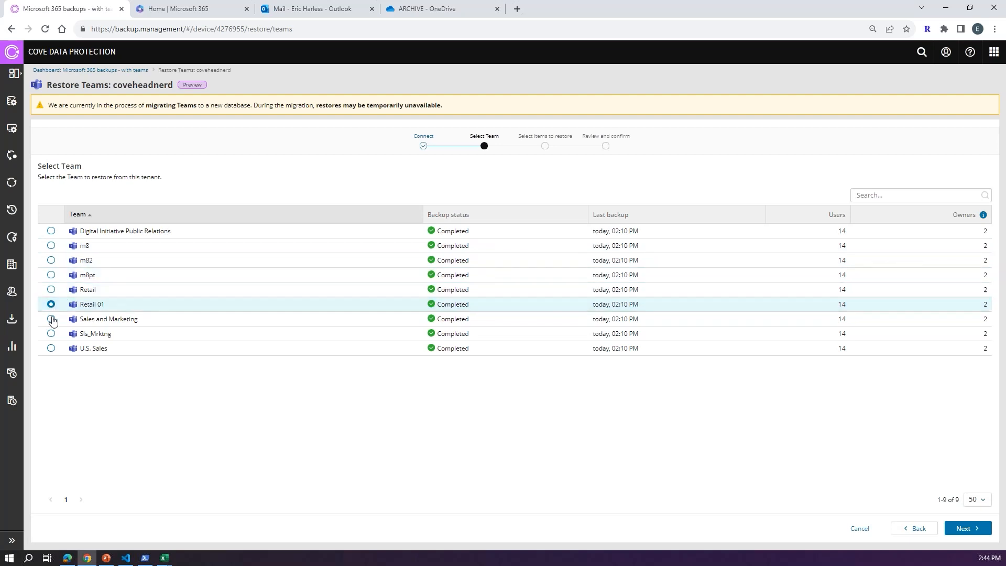
click(51, 319)
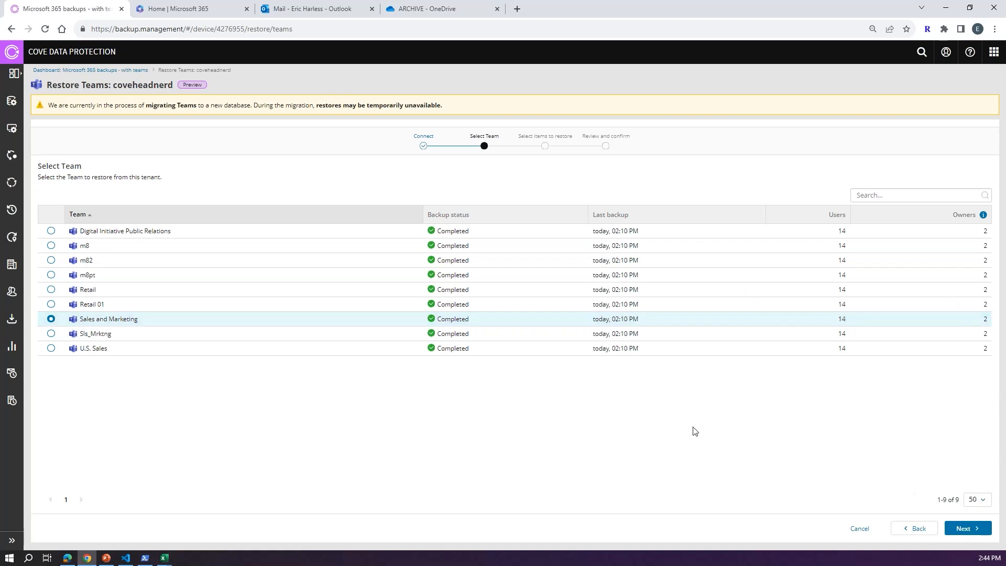
click(59, 335)
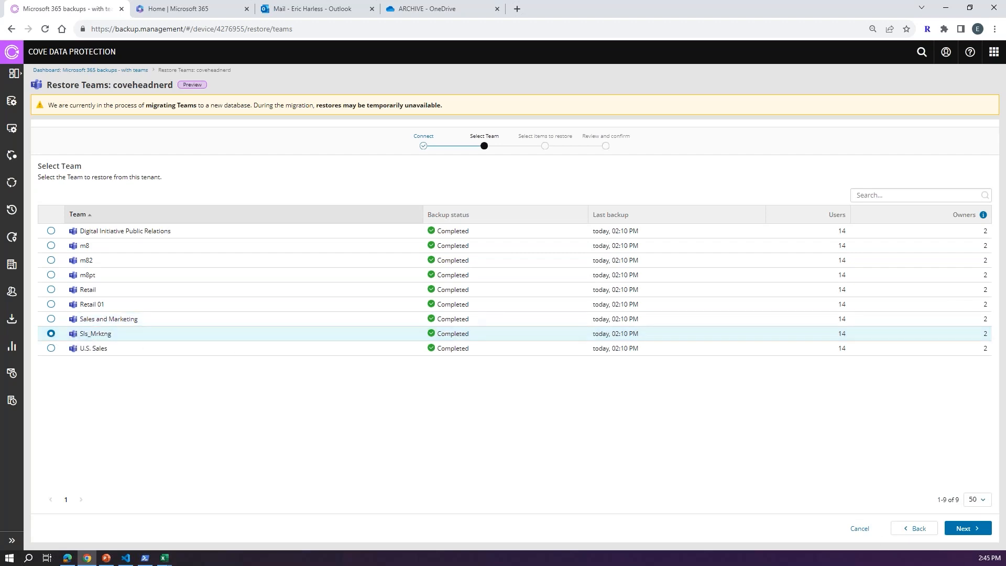
Step: Pick the October 25, 2023 backup session and select the whole Sls_Mrktng team with its Monthly Reports and General channels
click(969, 529)
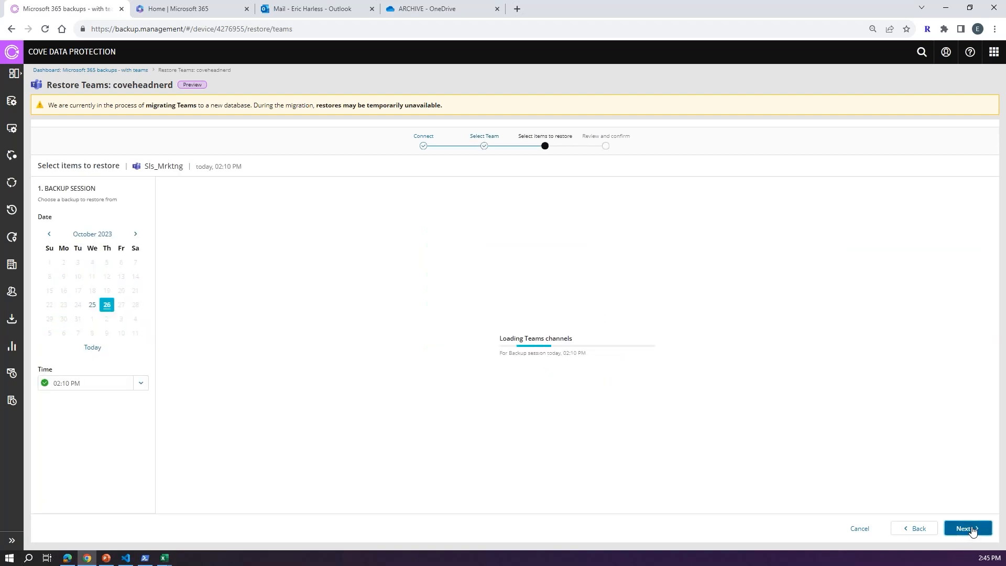
click(95, 308)
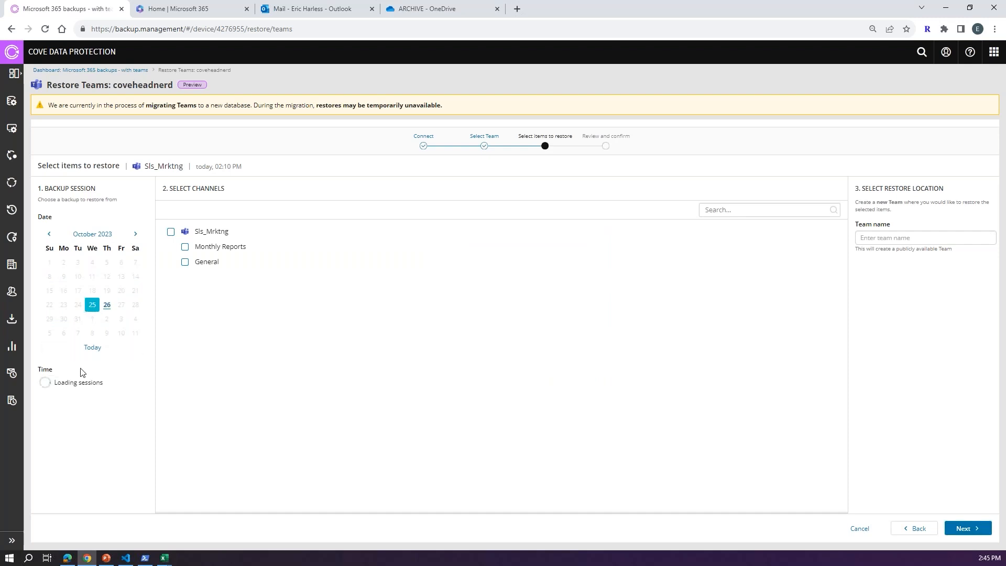
click(171, 232)
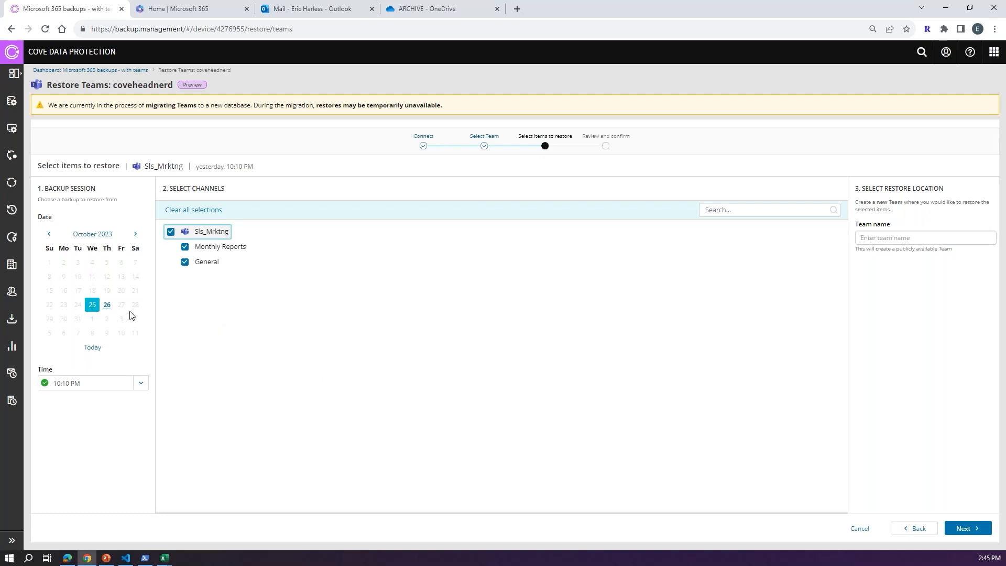
Step: Name the new team that receives the restored channels Sales-Marketing
click(875, 238)
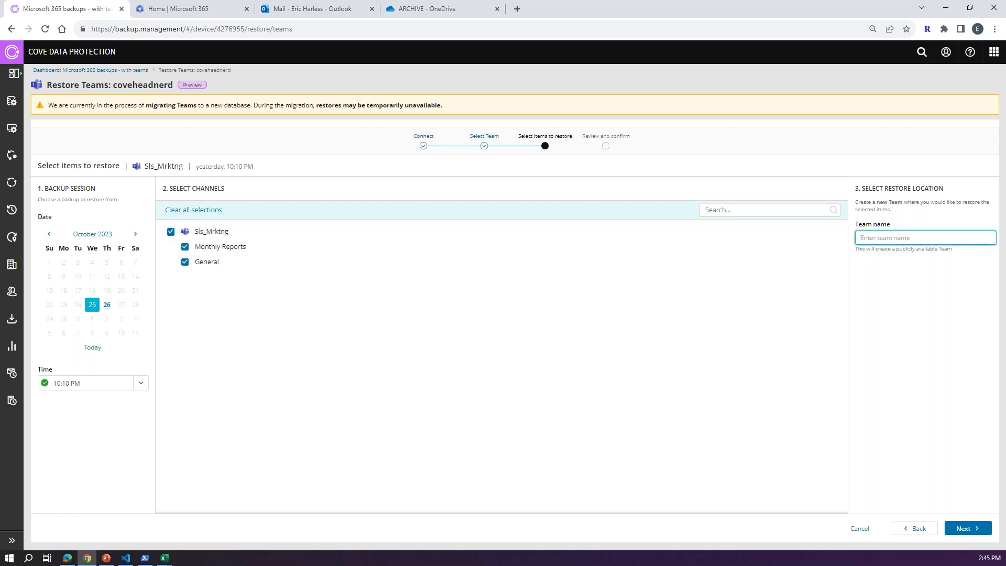
text(Sales+Marketing)
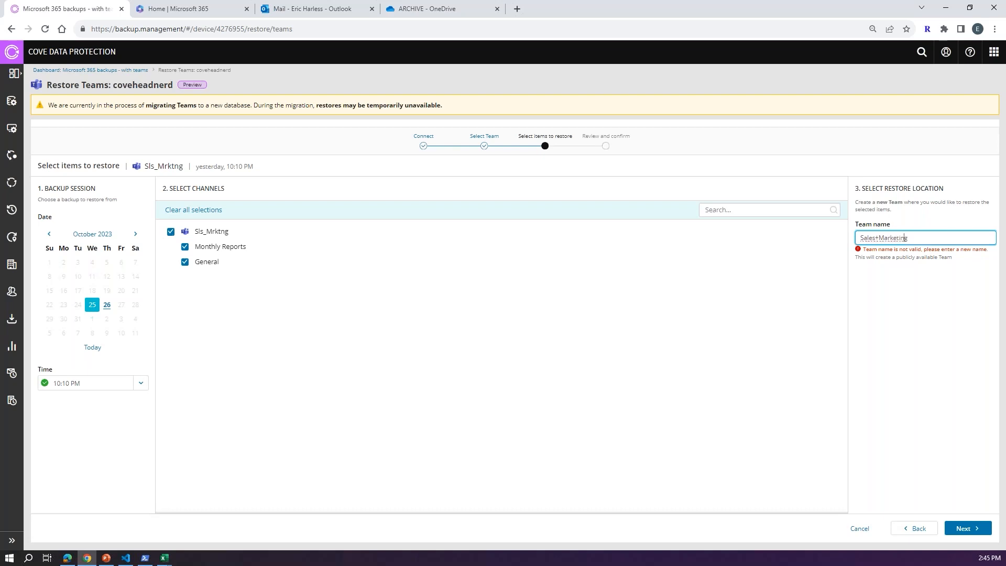
key(BackSpace)
text(-)
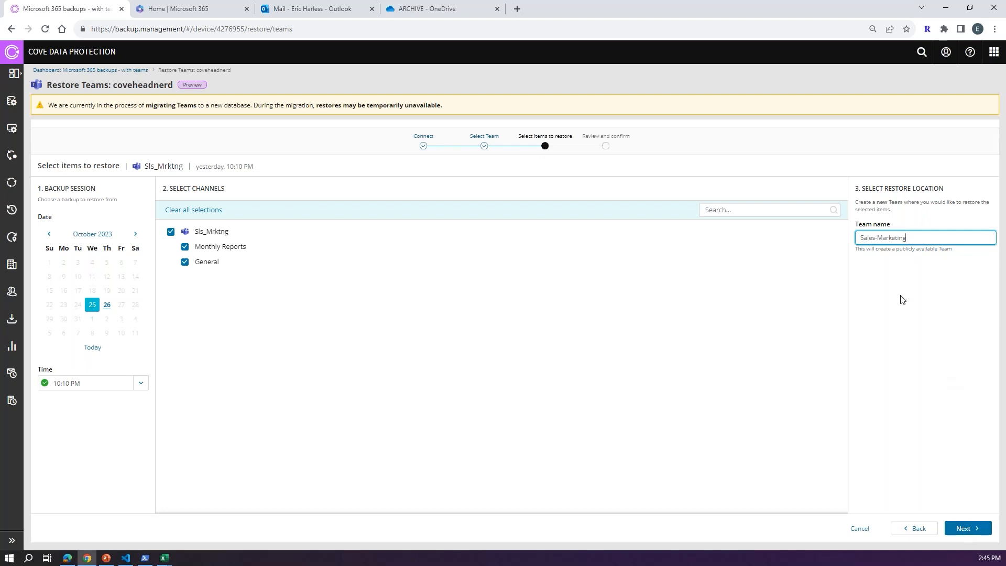
Step: Confirm and start the Teams restore, and open the tenant's backup and restore jobs to check its progress
click(964, 529)
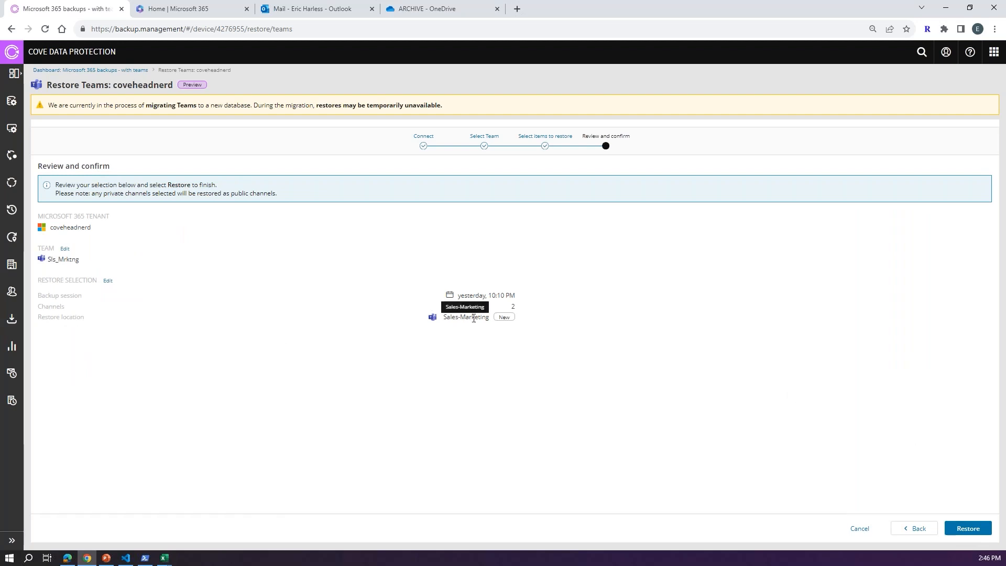
click(974, 530)
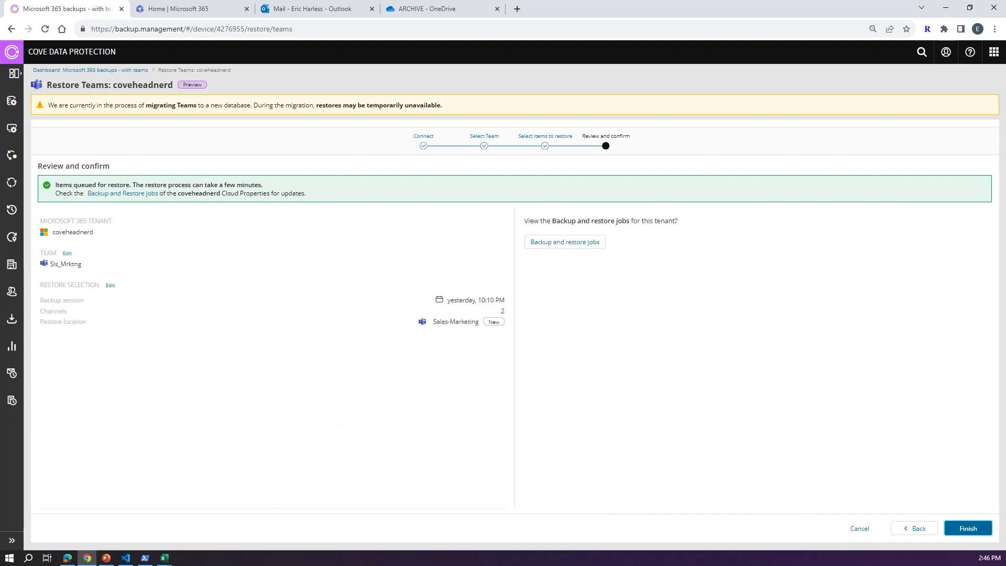
click(561, 244)
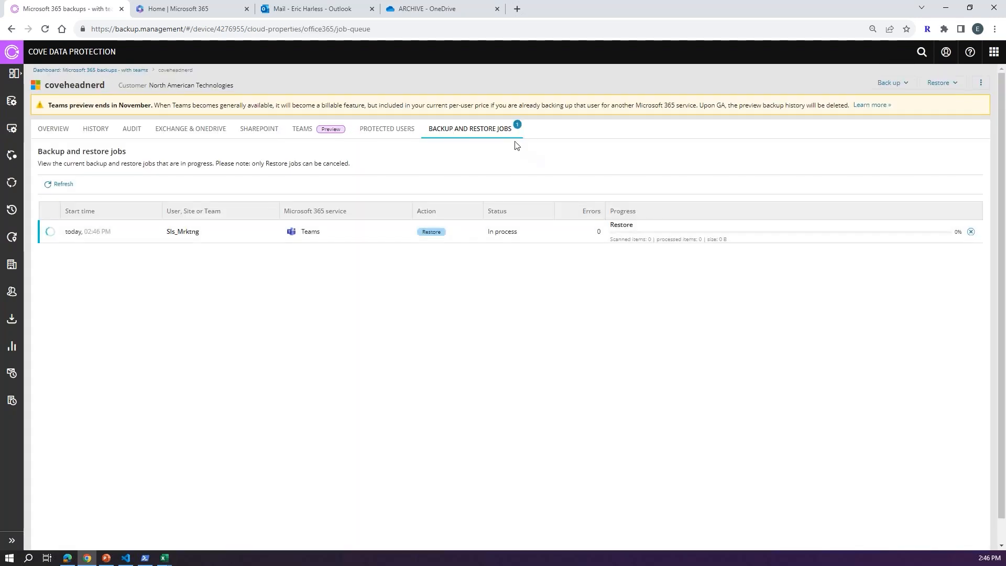
Step: Reload the tenant's backup and restore jobs repeatedly to follow the progress of the Sls_Mrktng Teams restore
scroll(498, 148, down, 1)
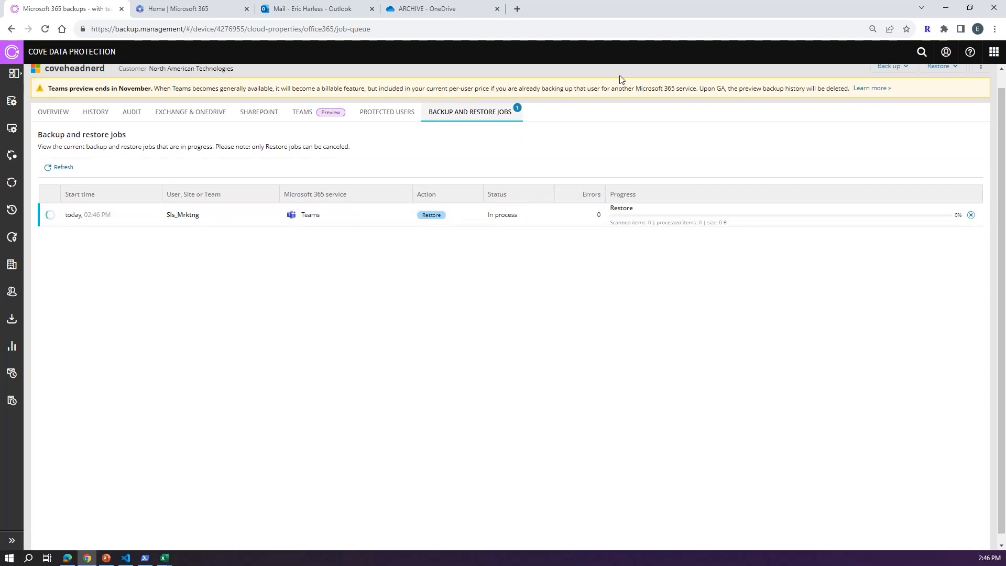
click(385, 114)
click(469, 115)
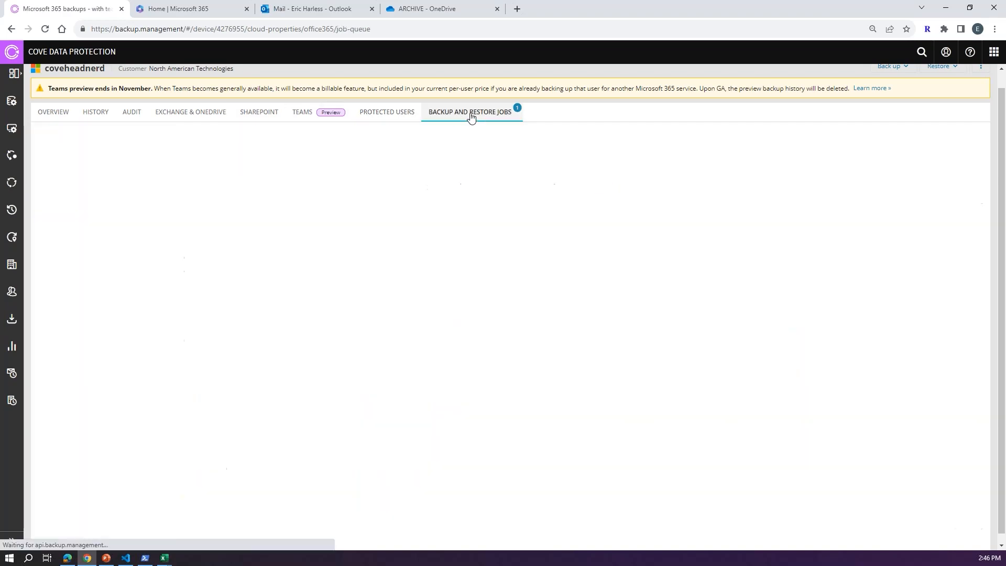
click(386, 113)
click(464, 114)
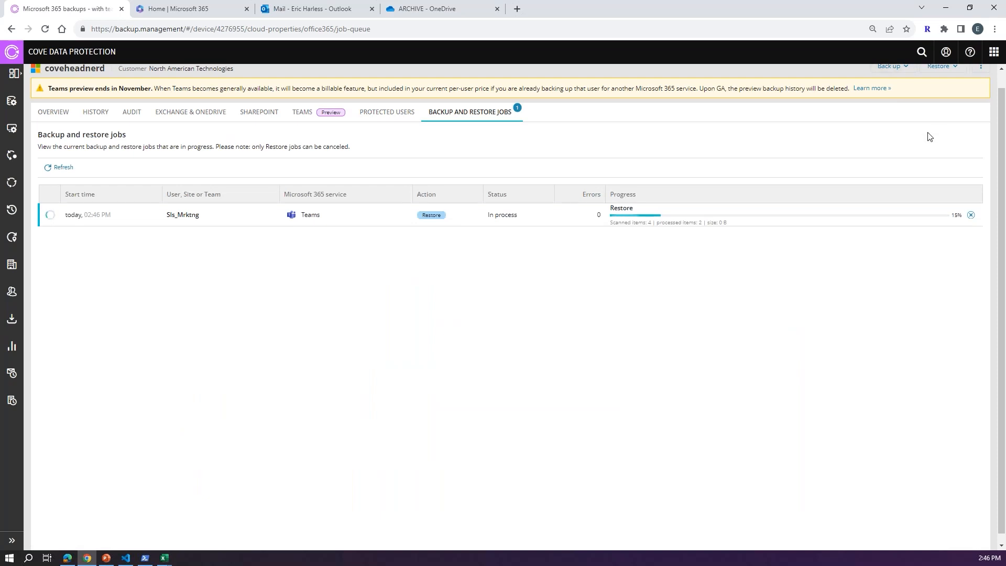
scroll(928, 136, up, 1)
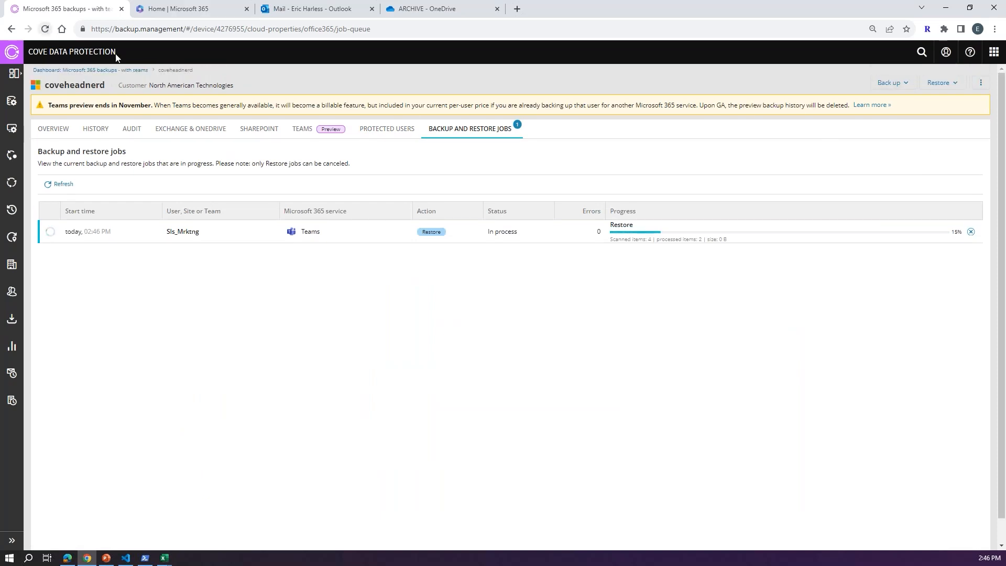
click(398, 128)
click(463, 138)
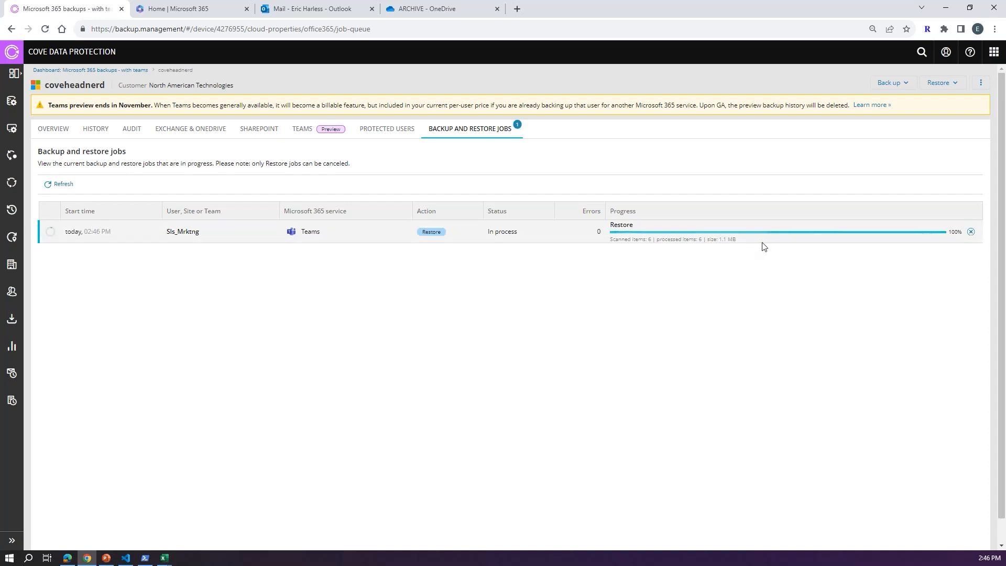
Step: Switch to Microsoft Teams from the Microsoft 365 home page and locate the Sales-Marketing and Sls_Mrktng teams in the teams list
click(299, 9)
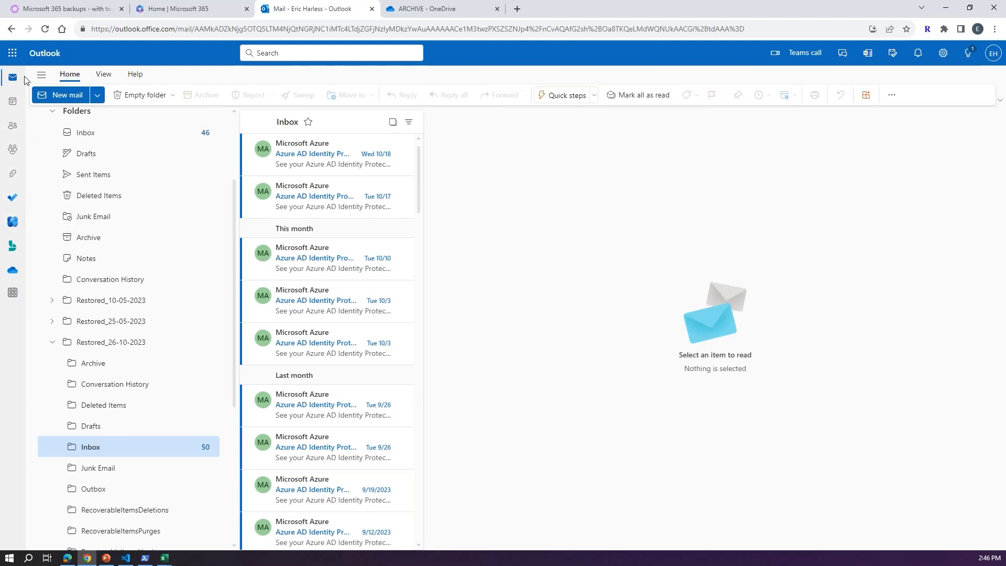
click(178, 9)
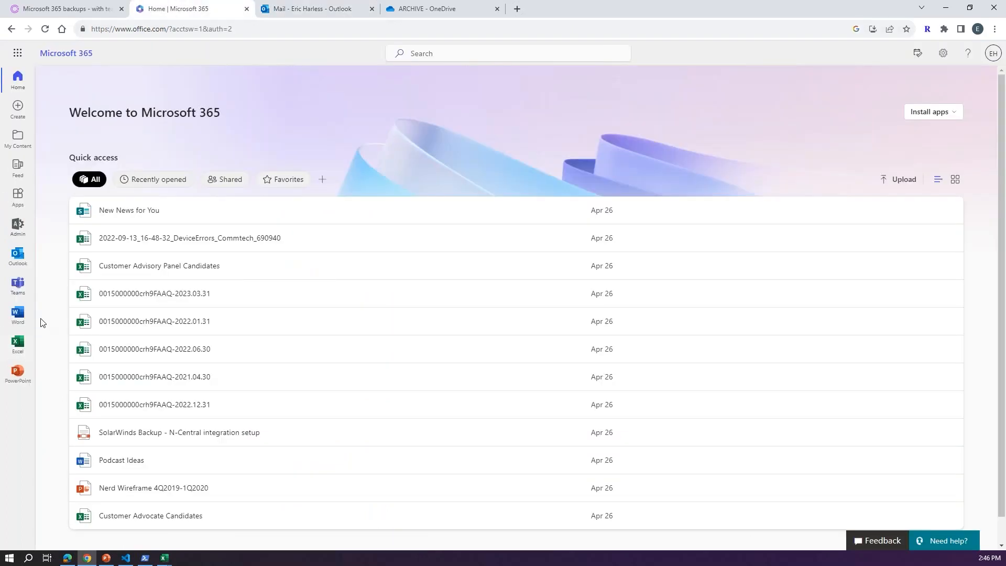
click(11, 285)
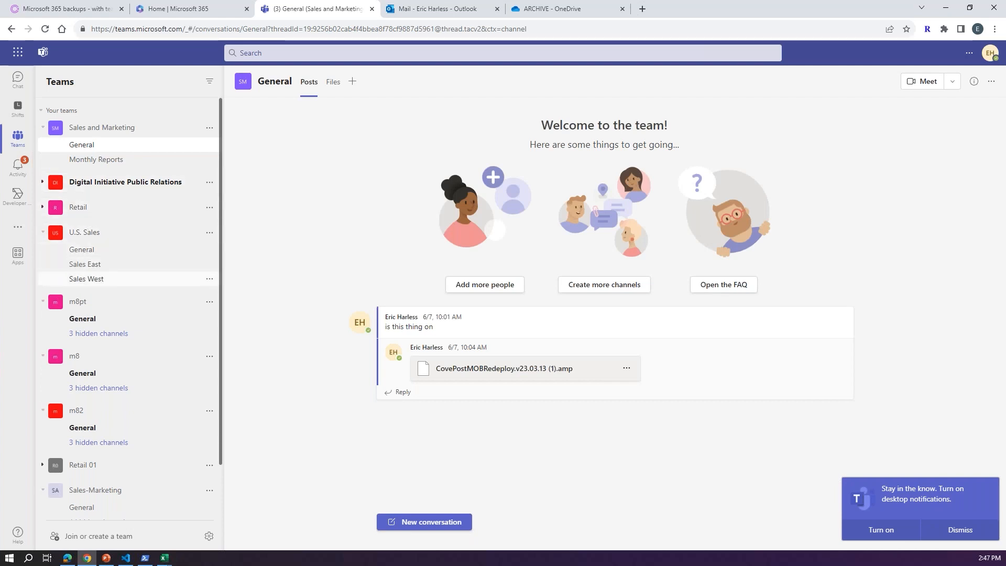
scroll(83, 319, down, 2)
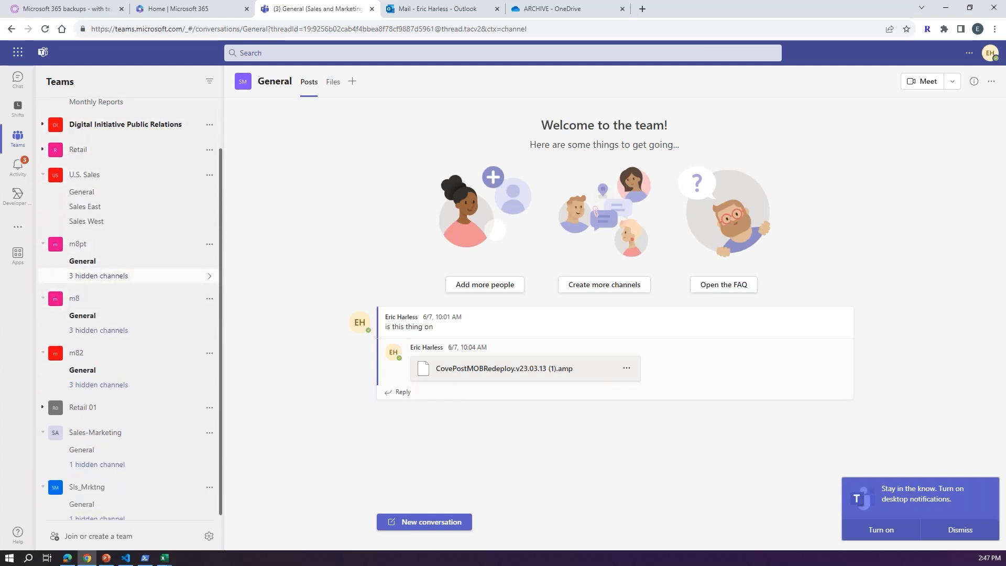
scroll(131, 325, down, 1)
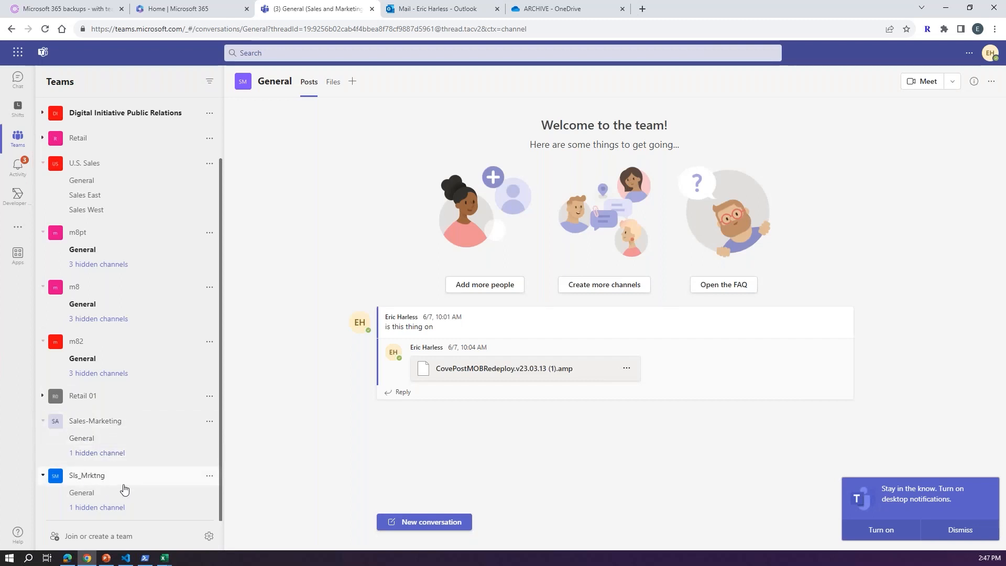
scroll(125, 488, up, 3)
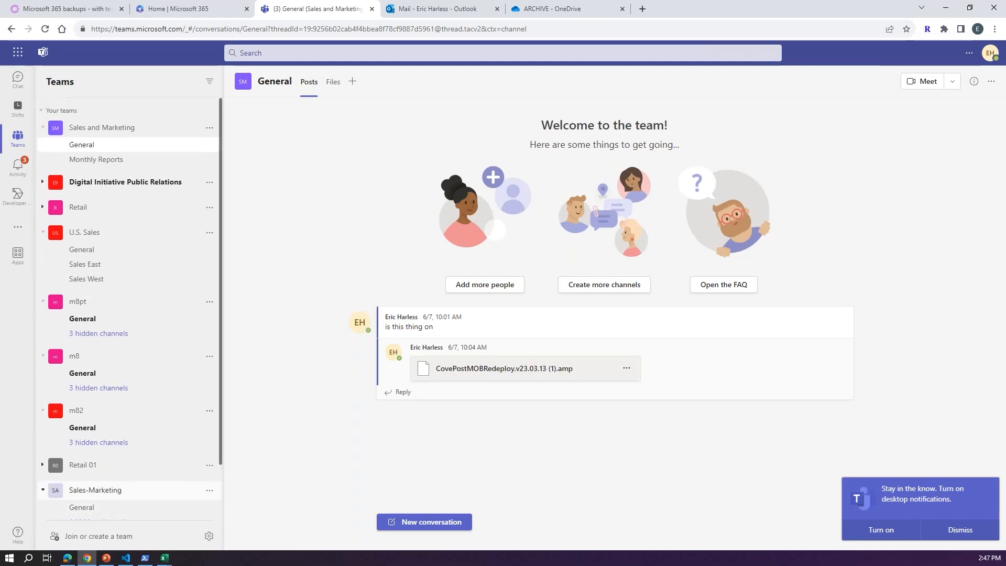
scroll(119, 448, down, 3)
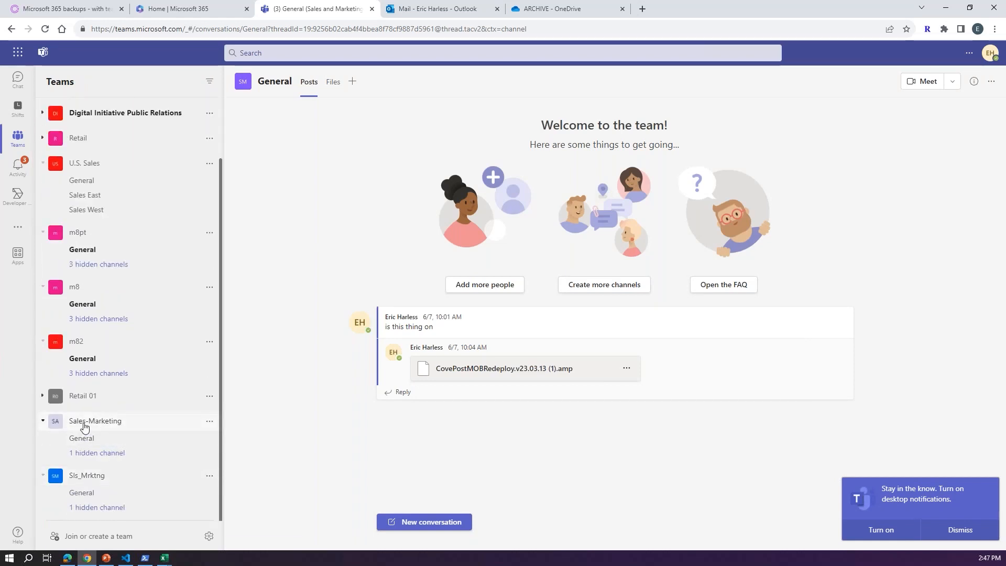
Step: Open the General channel of the Sales-Marketing team and show its hidden Monthly Reports channel
click(83, 427)
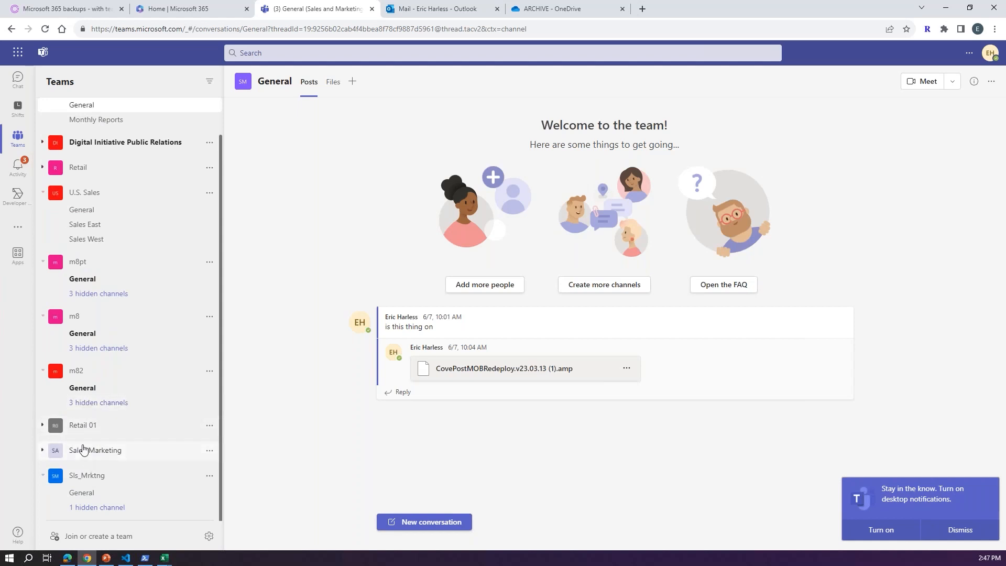
click(84, 449)
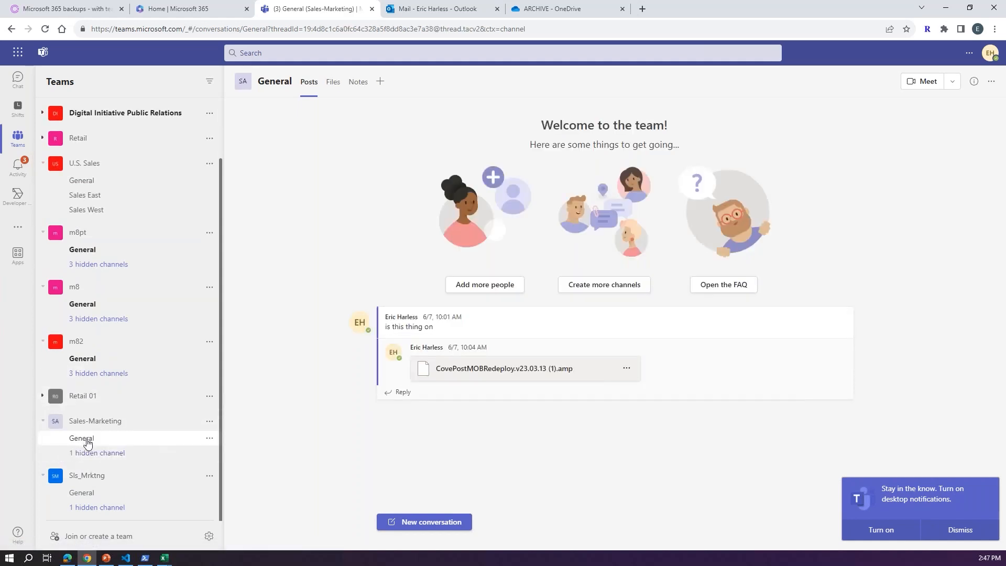
click(88, 454)
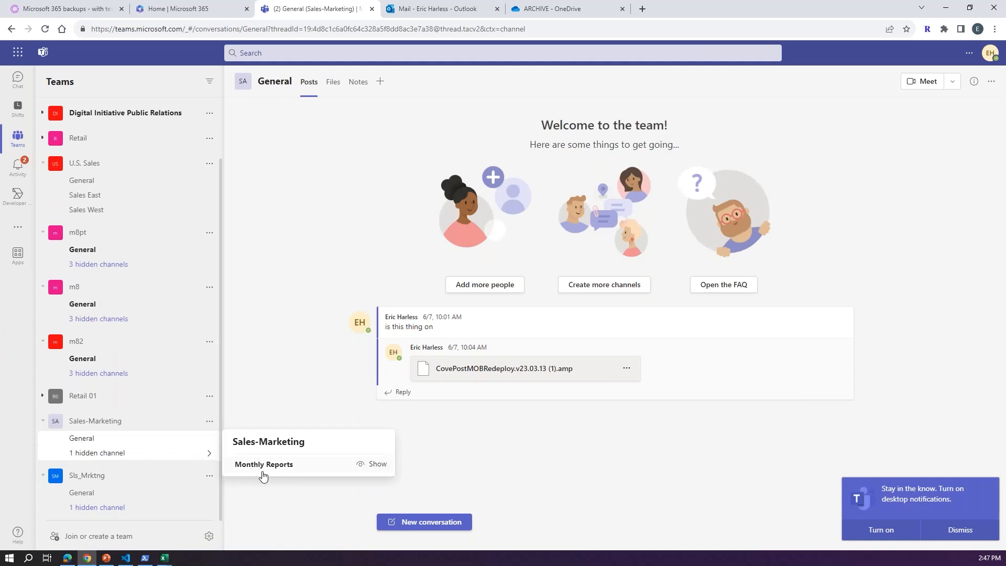
click(360, 466)
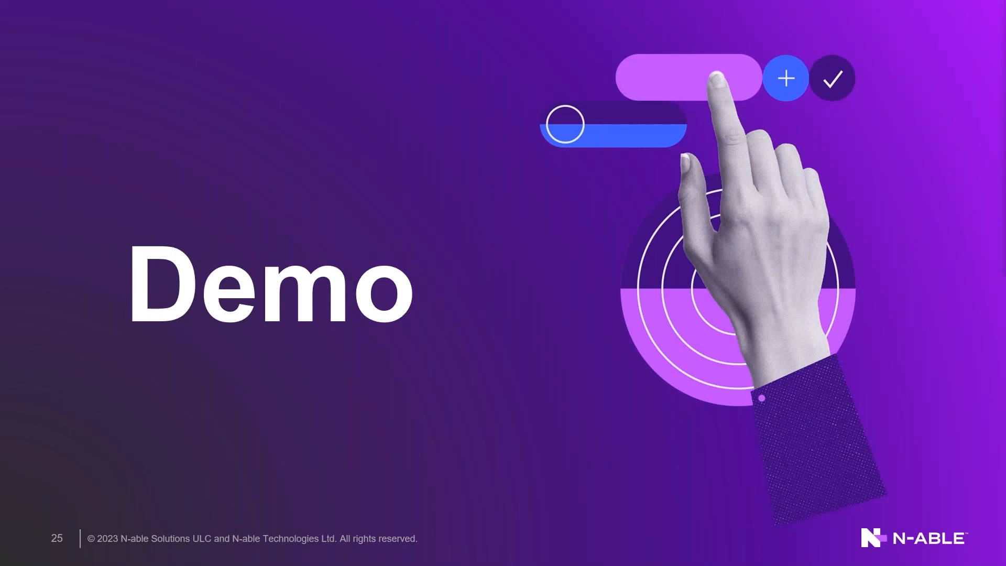
key(Right)
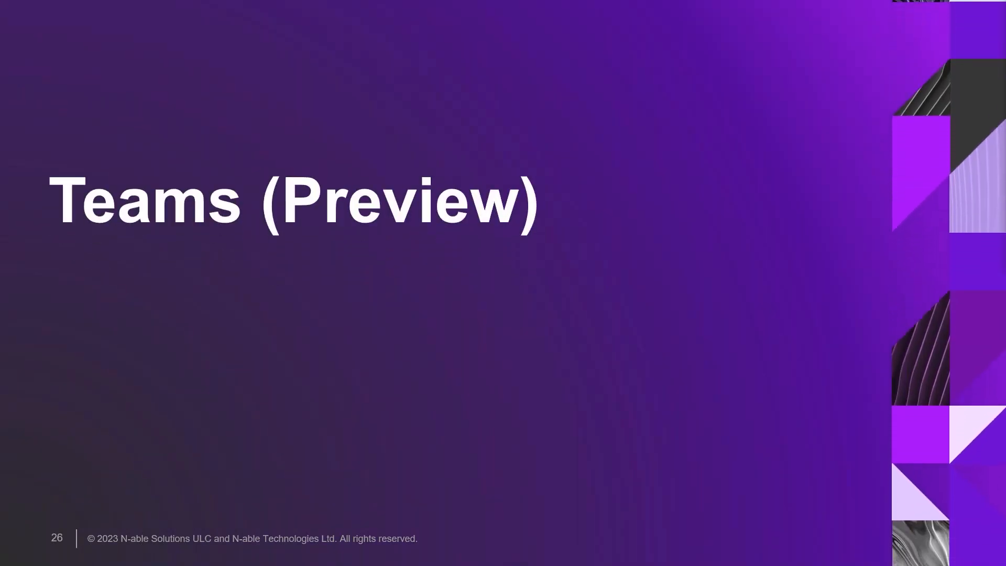